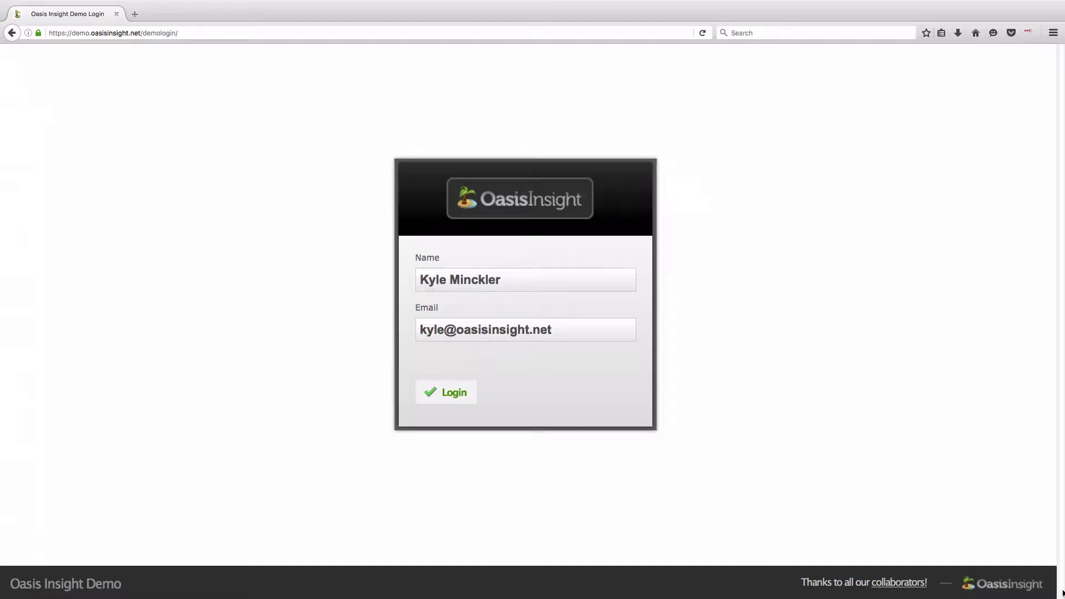
- Log in to the demo and accept the Terms of Service with your initials
mouse_move(76, 1)
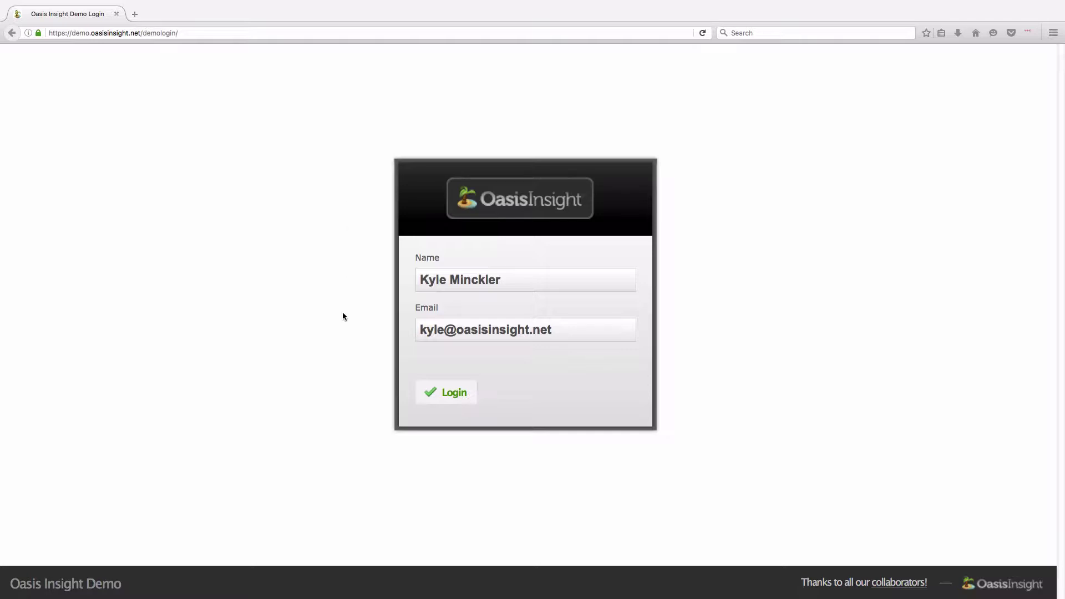
left_click(464, 403)
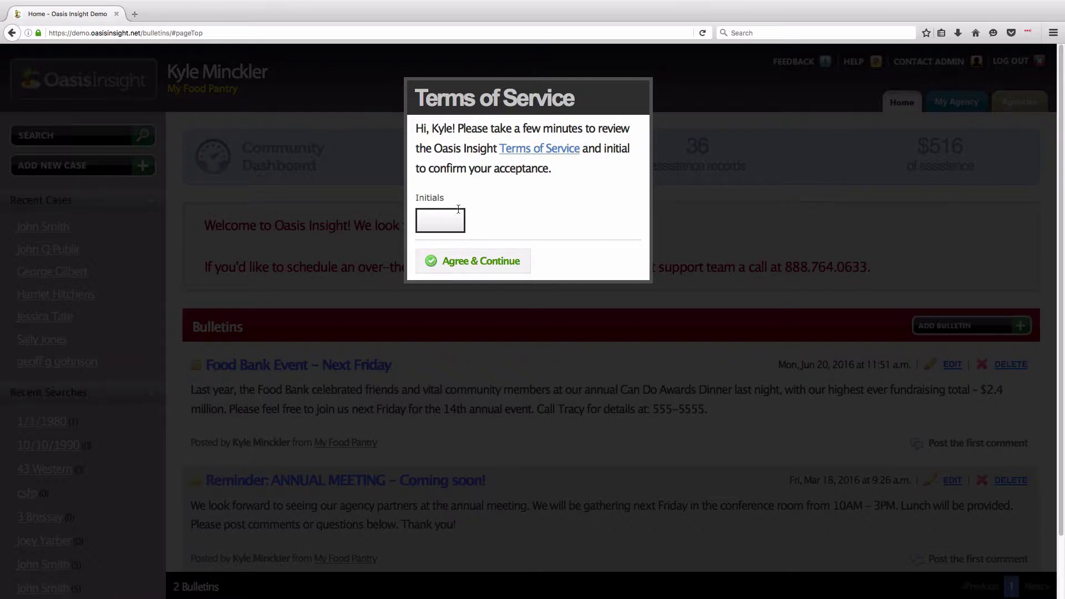
type("KM")
left_click(499, 262)
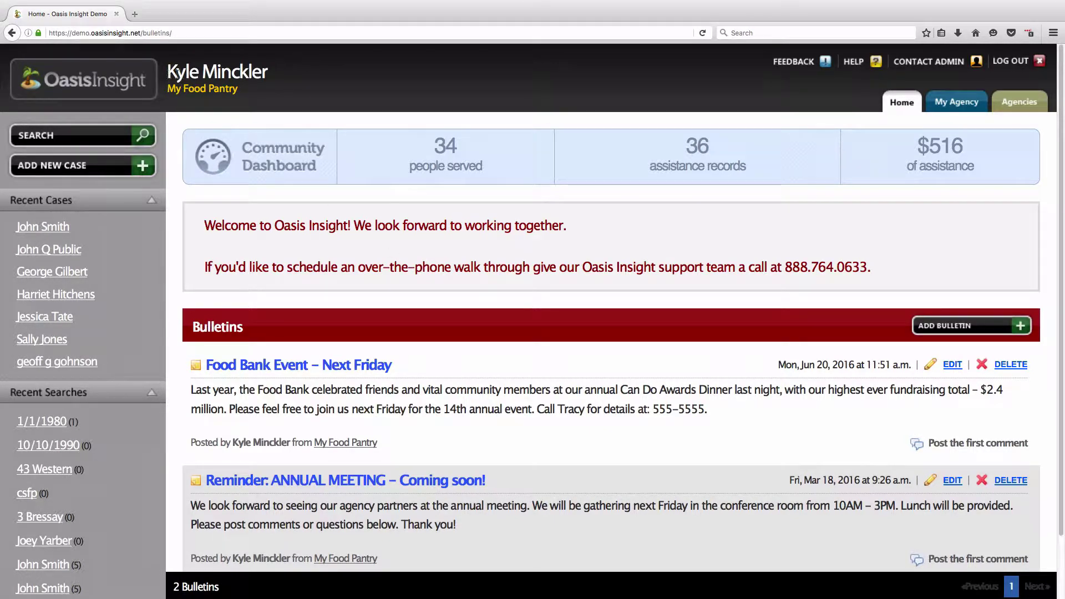
- Highlight the signed-in user's name, the agency My Food Pantry and the Bulletins heading on the dashboard
left_click_drag(169, 76, 255, 94)
left_click(255, 95)
left_click_drag(168, 89, 238, 107)
left_click(238, 107)
left_click_drag(192, 326, 245, 327)
left_click(510, 190)
left_click_drag(192, 327, 244, 329)
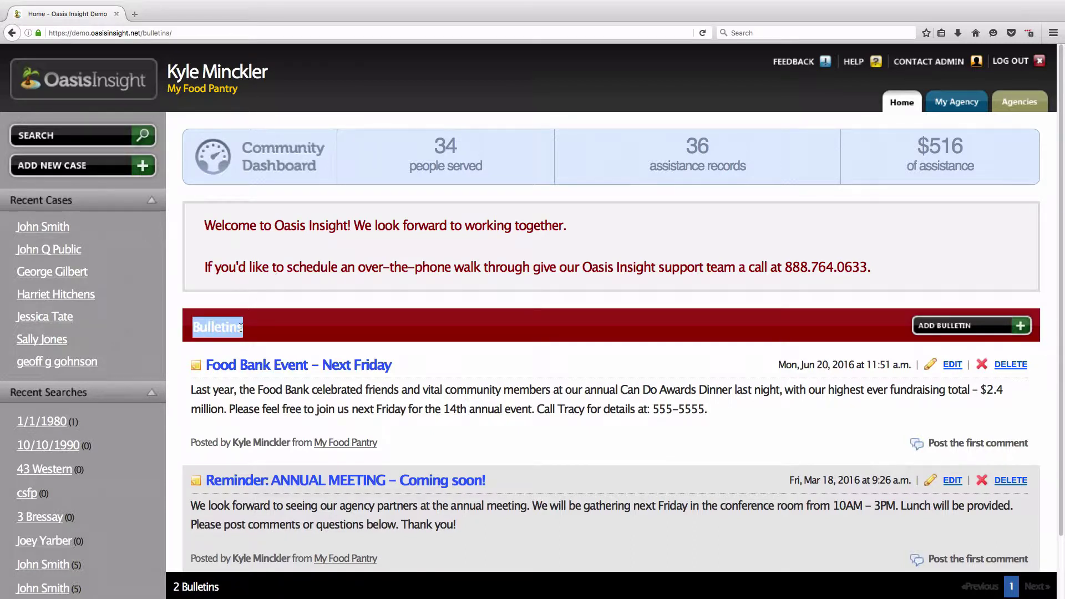
left_click(258, 332)
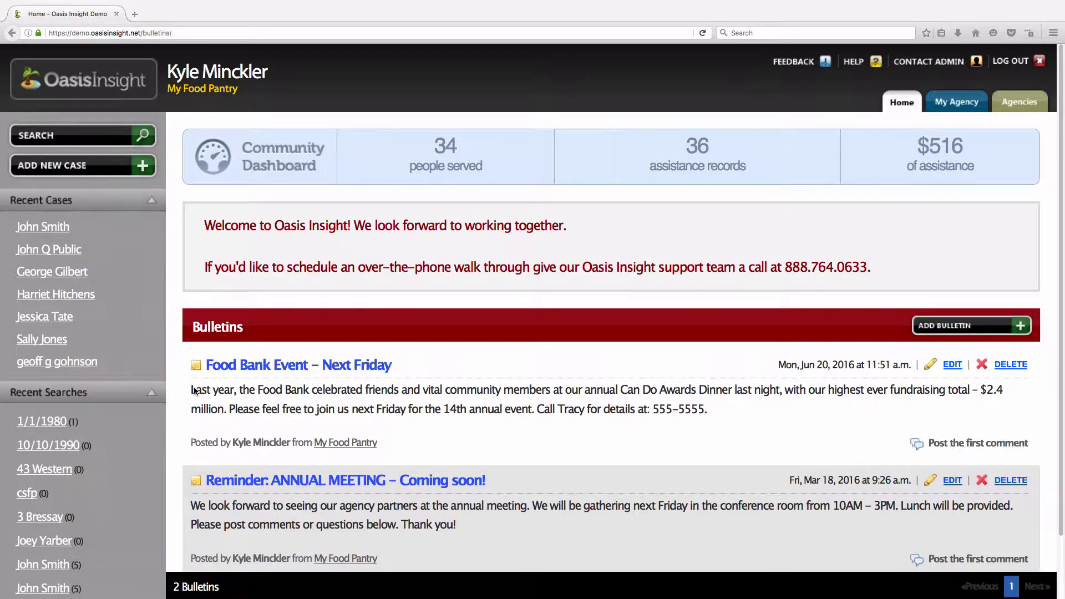
- Point out the first bulletin's text, poster and agency, then start a new bulletin
left_click_drag(191, 392, 707, 431)
left_click(724, 415)
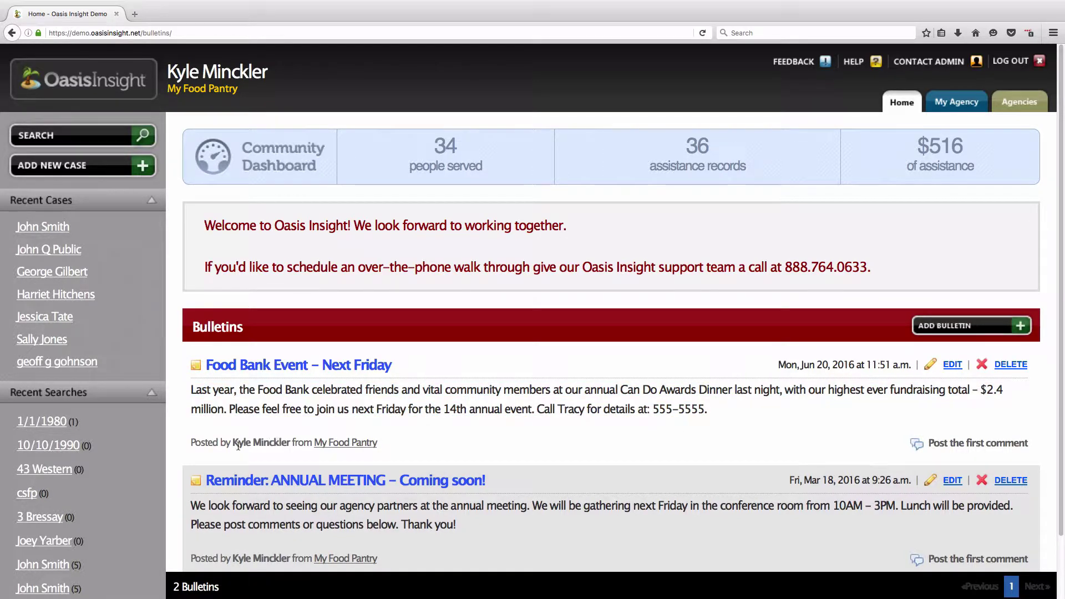
left_click_drag(233, 442, 289, 444)
left_click_drag(376, 442, 324, 445)
left_click(432, 434)
left_click(995, 336)
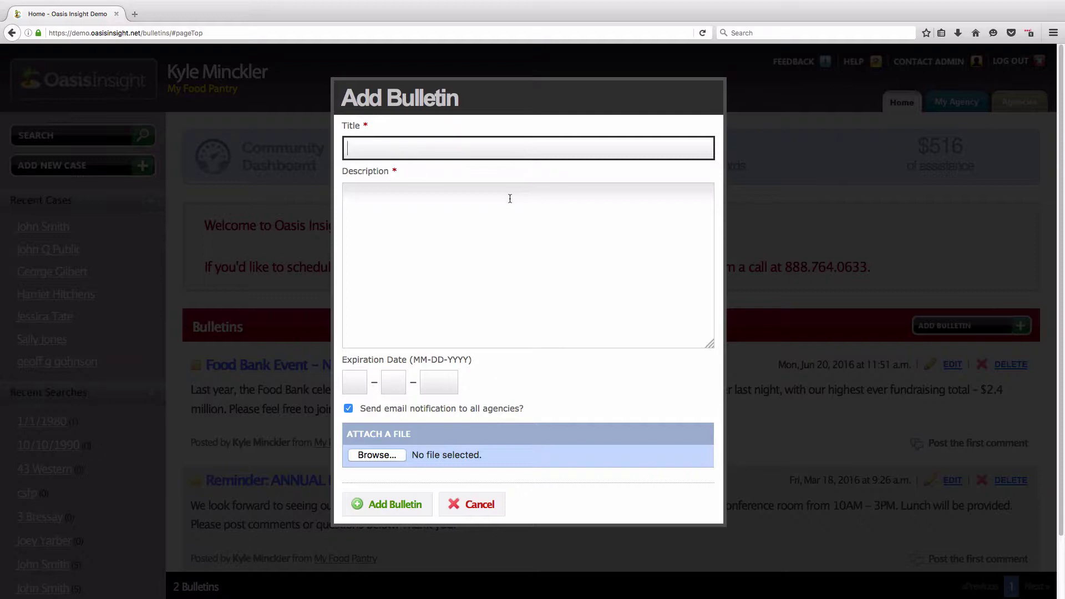
- Title the bulletin 'Urgent! Refrigerator Needed!' and describe the request for nearby agencies' help
type("Urgent! Refrigerator N")
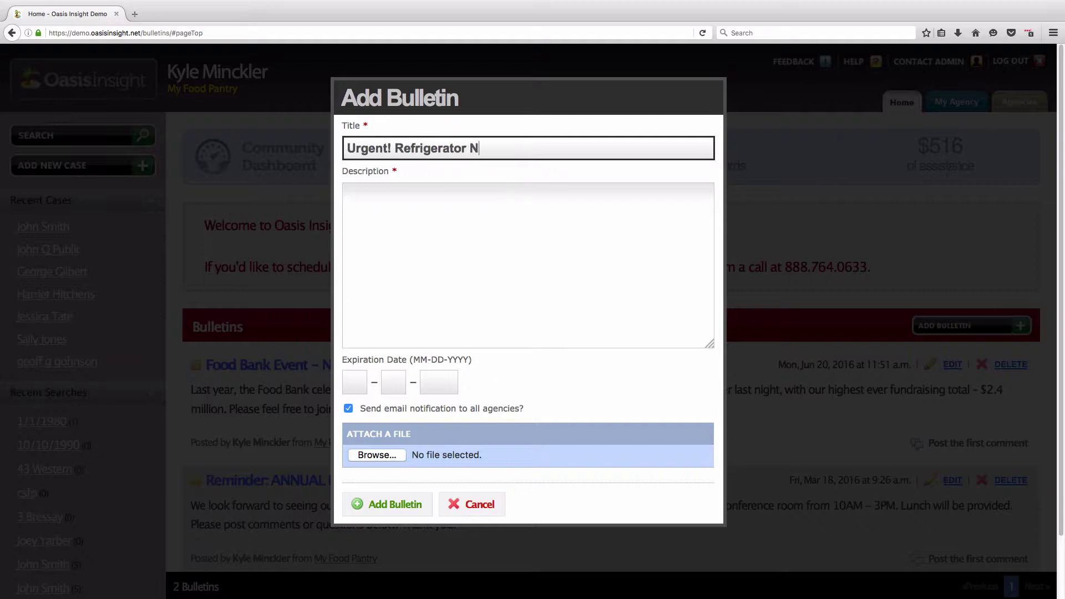
type("eeded!")
left_click(521, 202)
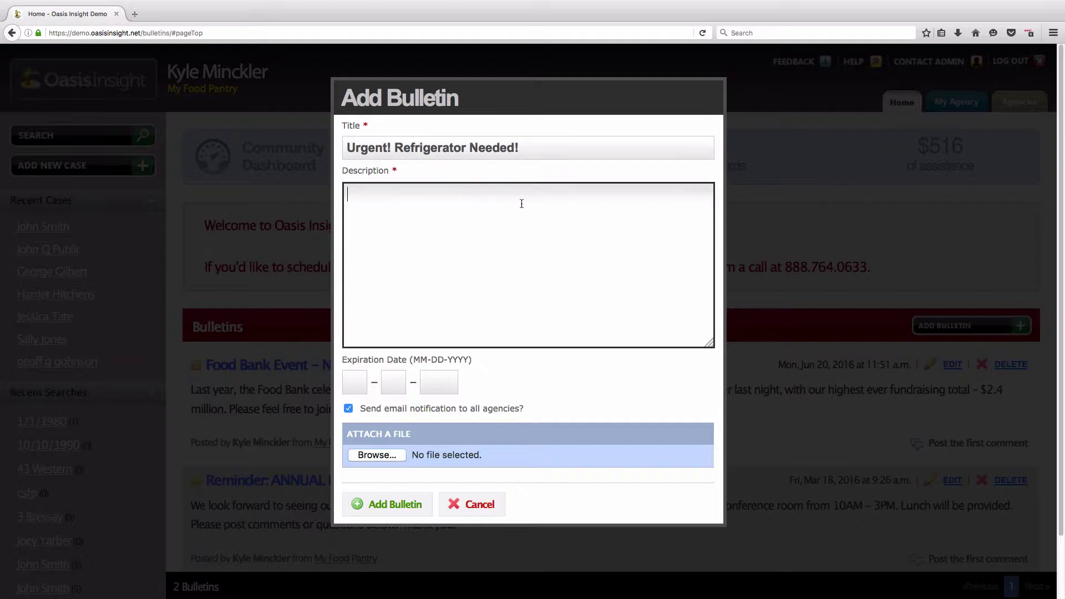
type("We have a client in need of")
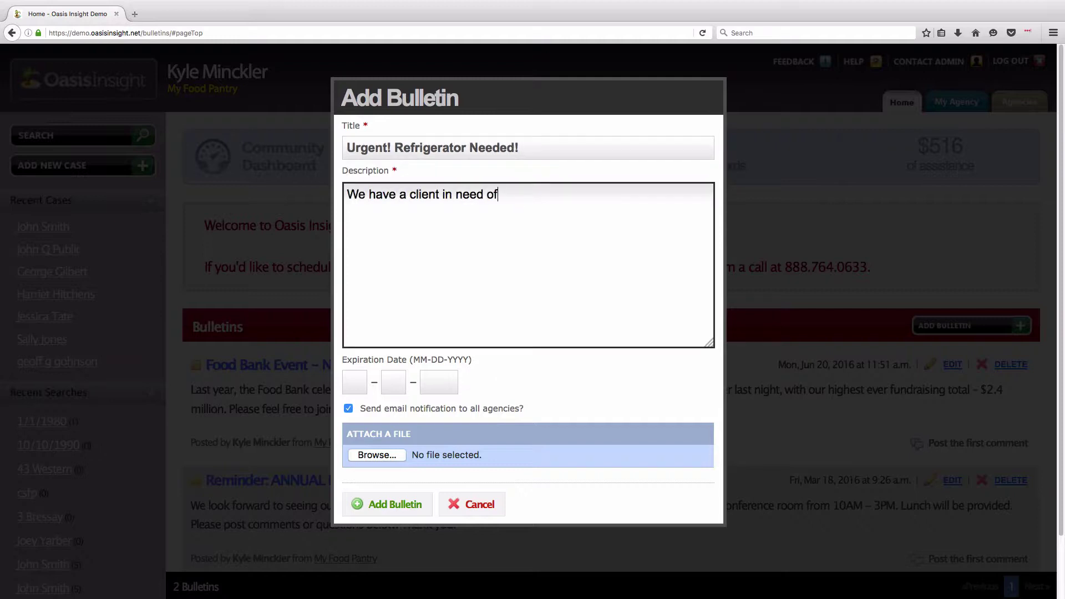
type(" one. Can anyone nearb")
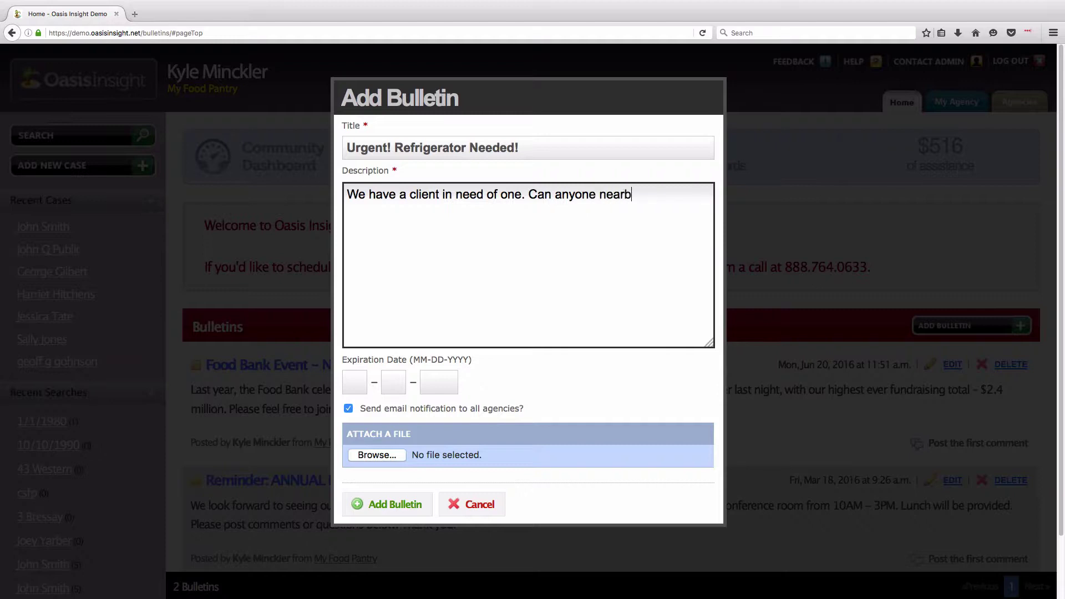
type("y help? If so, please reply to my b")
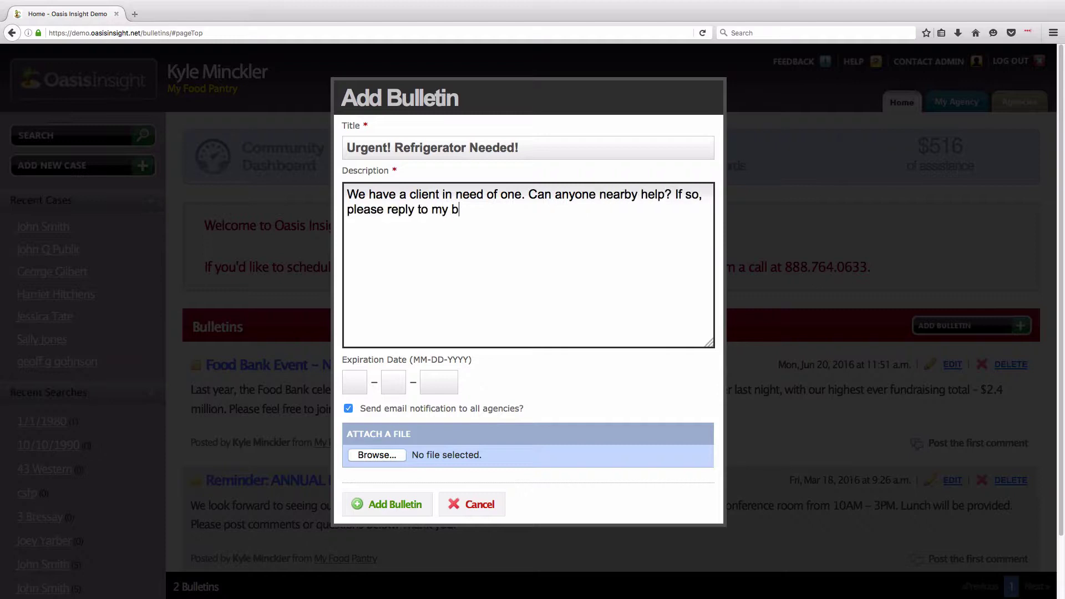
type("ulletin. Thank you!")
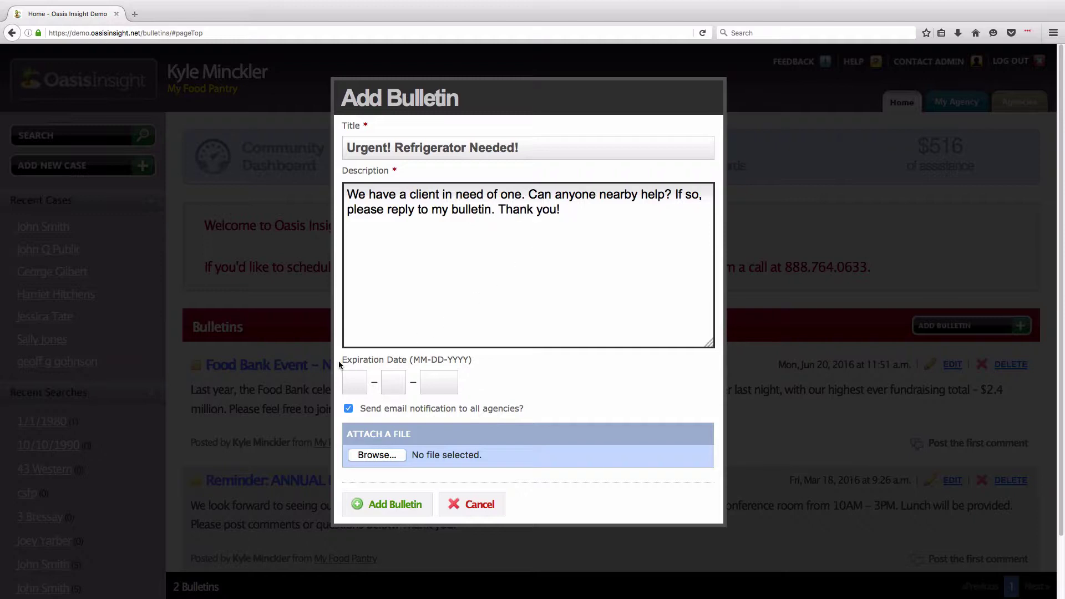
left_click_drag(340, 360, 471, 364)
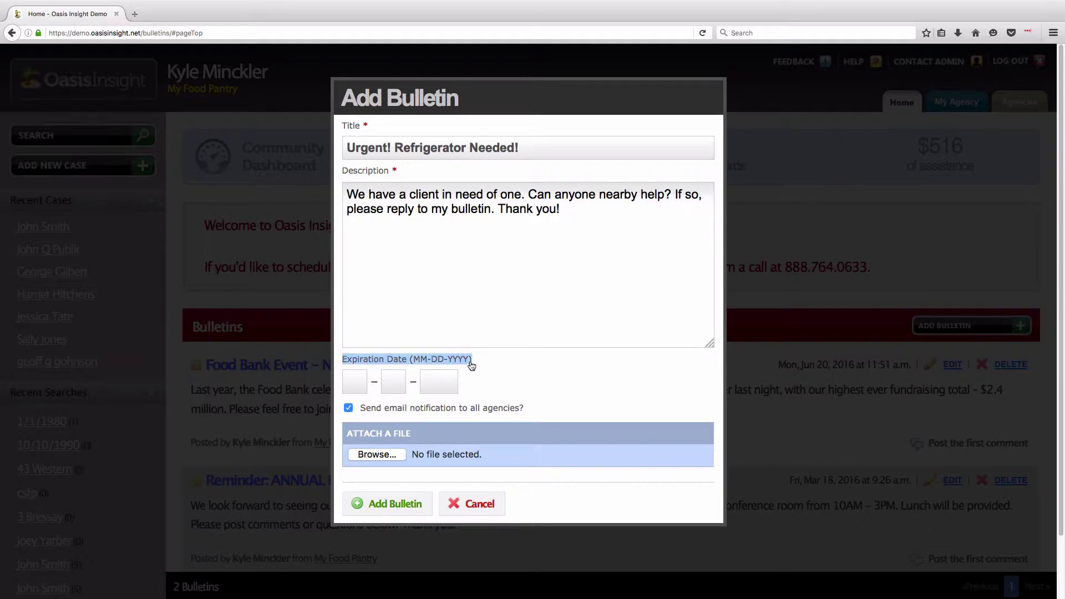
left_click(473, 369)
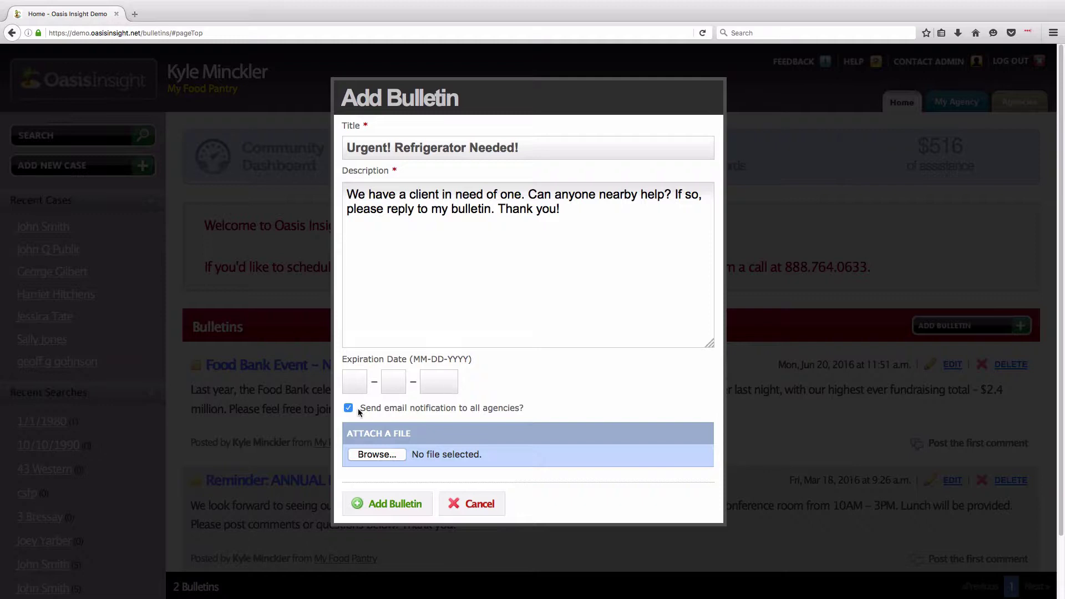
left_click_drag(358, 409, 524, 413)
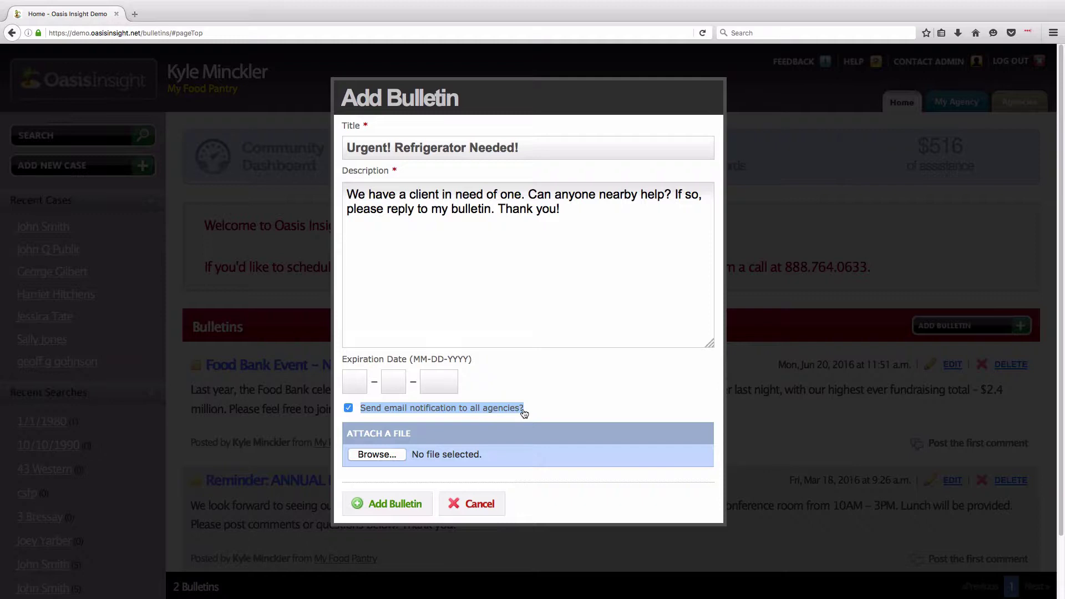
left_click(531, 408)
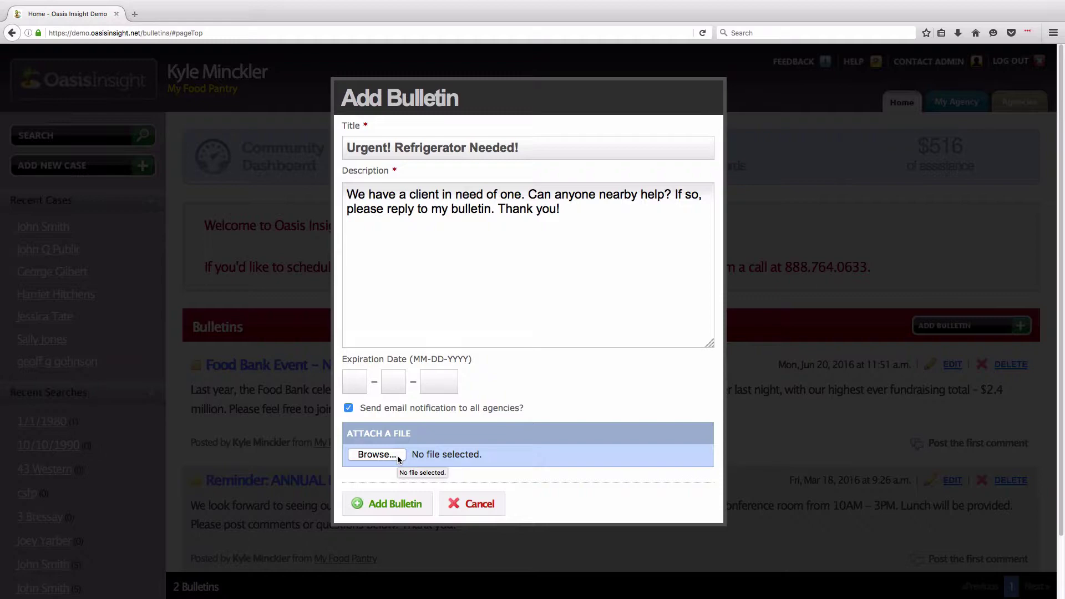
- Post the refrigerator bulletin and open its detail page showing 0 comments
left_click(395, 504)
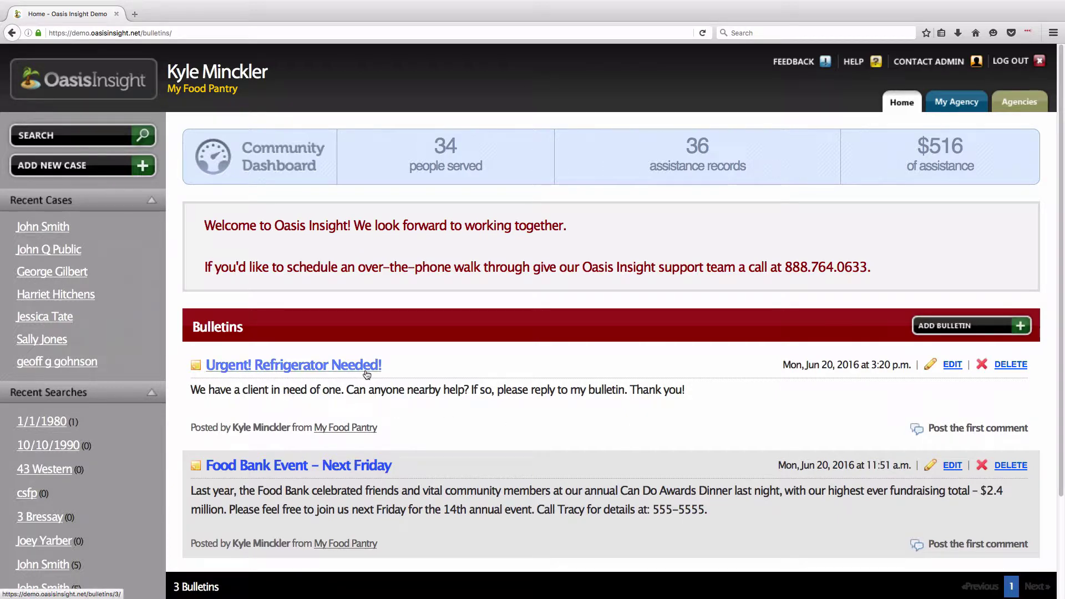
left_click(992, 432)
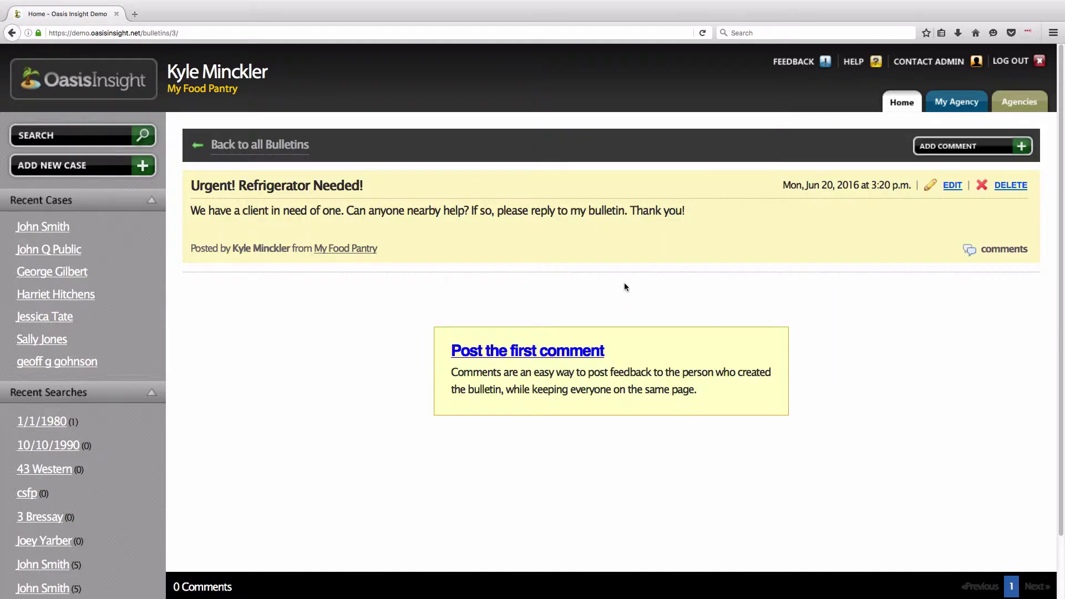
- Comment 'Yes! I can help! Who do I call?' on the bulletin, then return Home
left_click(470, 349)
type("Yes")
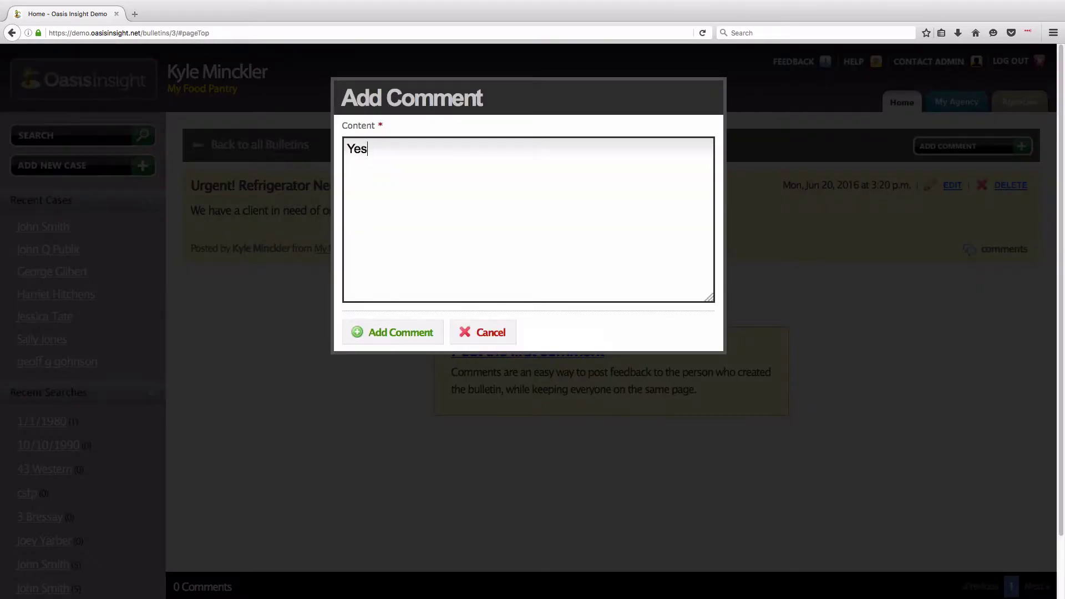
type("! I can help! Who do ")
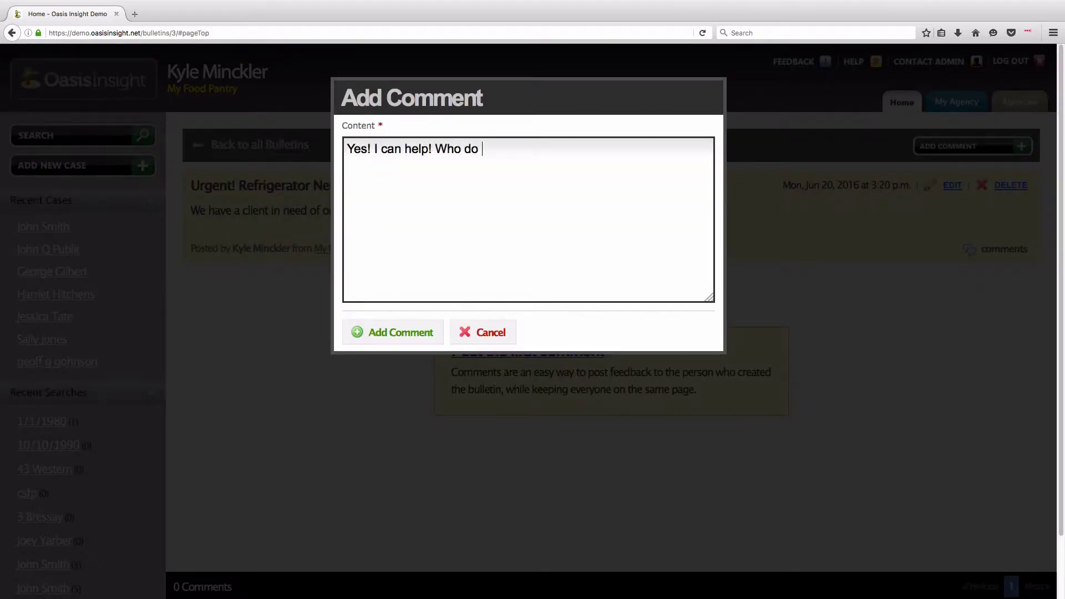
type("I call?")
left_click(413, 339)
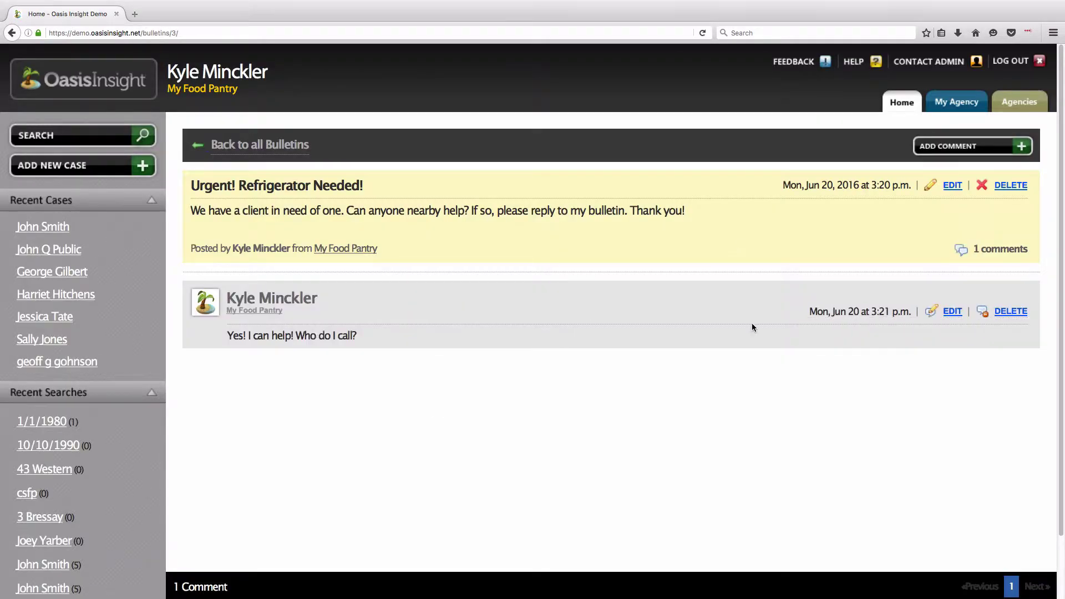
left_click(898, 102)
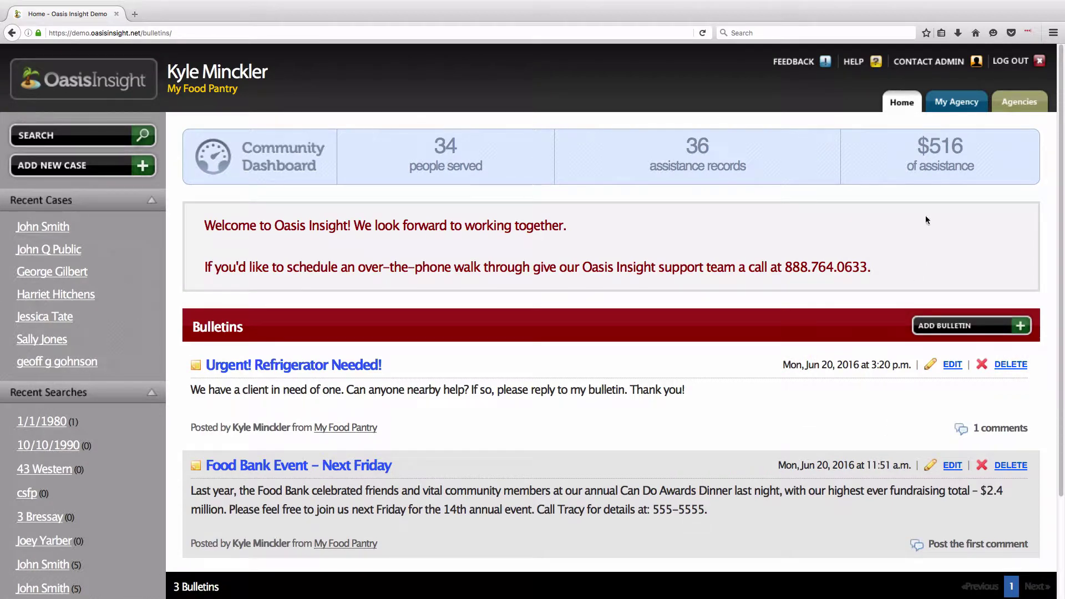
left_click(970, 106)
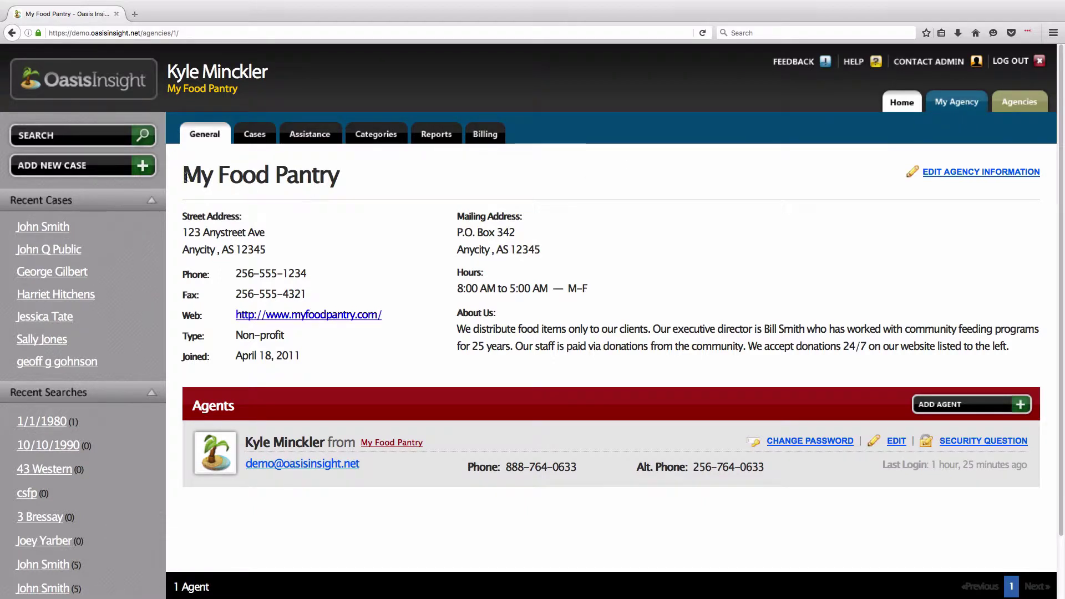
left_click_drag(184, 176, 338, 175)
left_click_drag(185, 233, 307, 272)
left_click(275, 261)
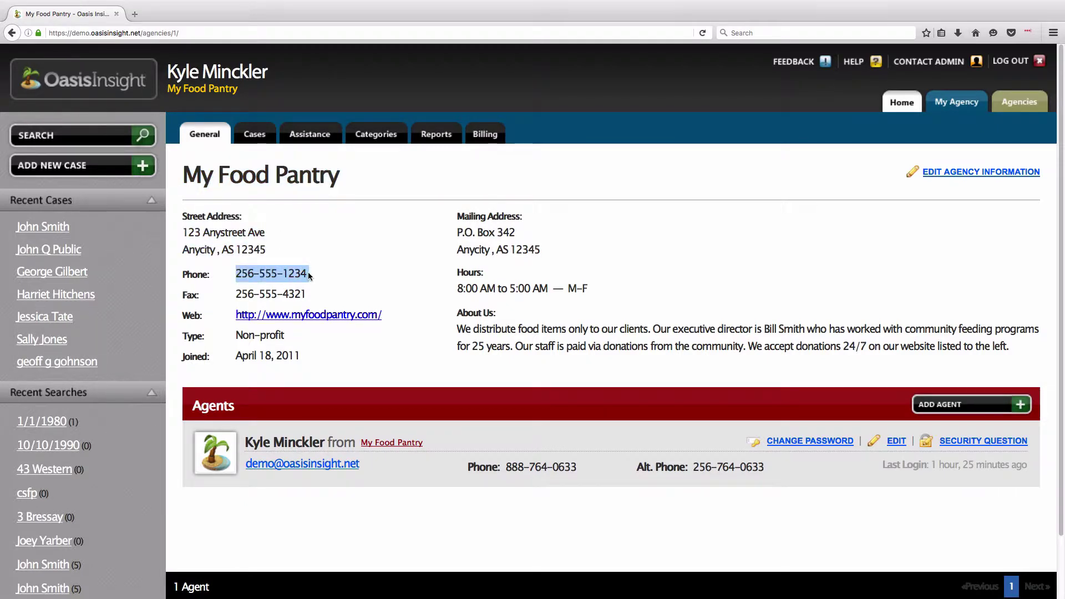
left_click(346, 250)
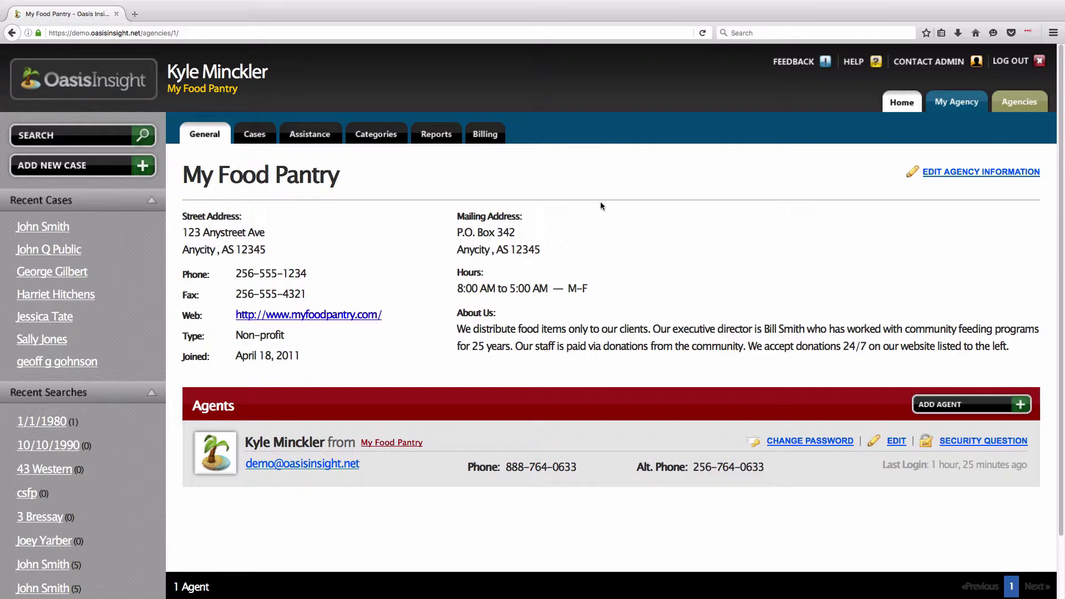
left_click_drag(459, 288, 587, 289)
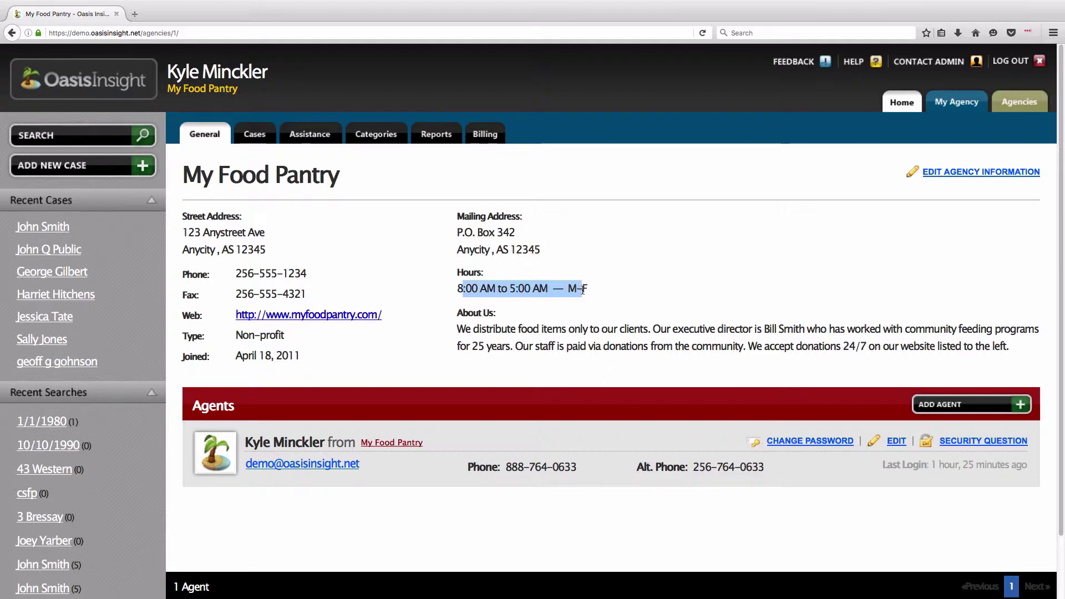
left_click(544, 314)
left_click_drag(463, 327, 1016, 345)
left_click(969, 272)
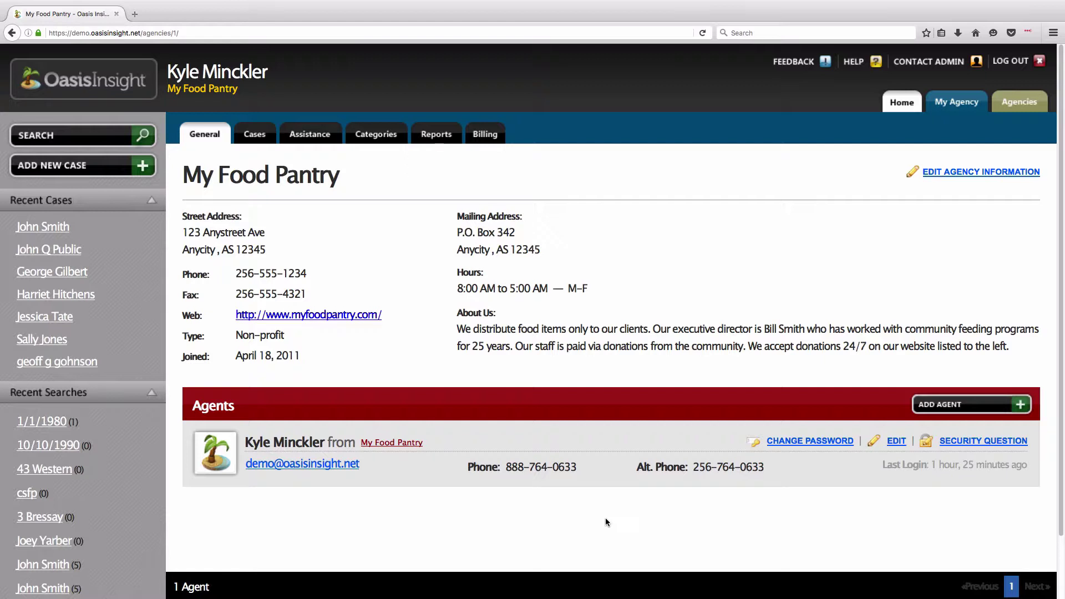
left_click_drag(193, 408, 293, 414)
left_click(294, 415)
left_click_drag(244, 442, 325, 442)
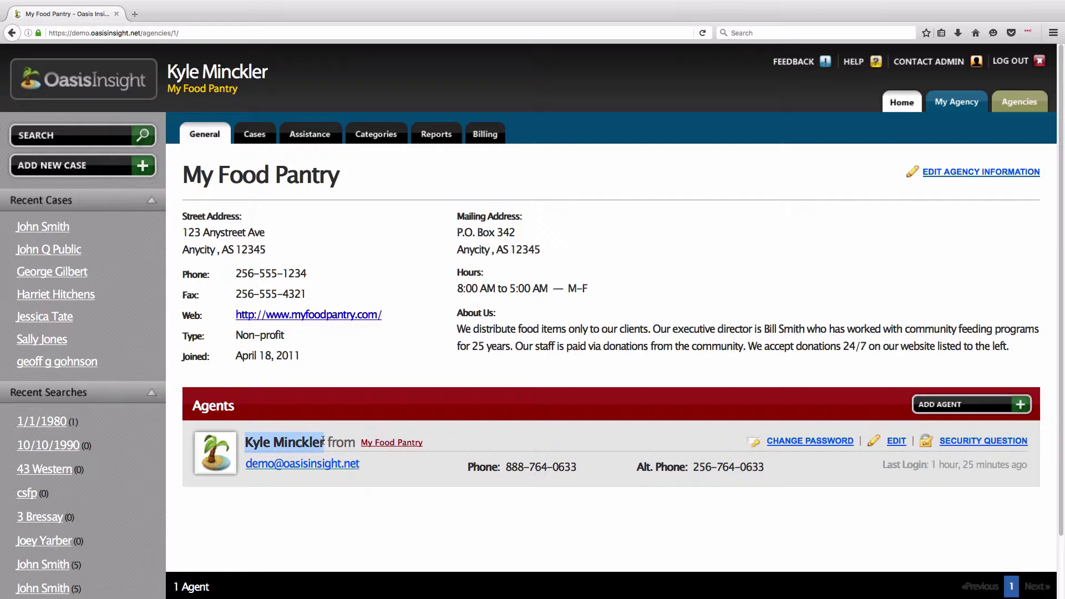
left_click(390, 470)
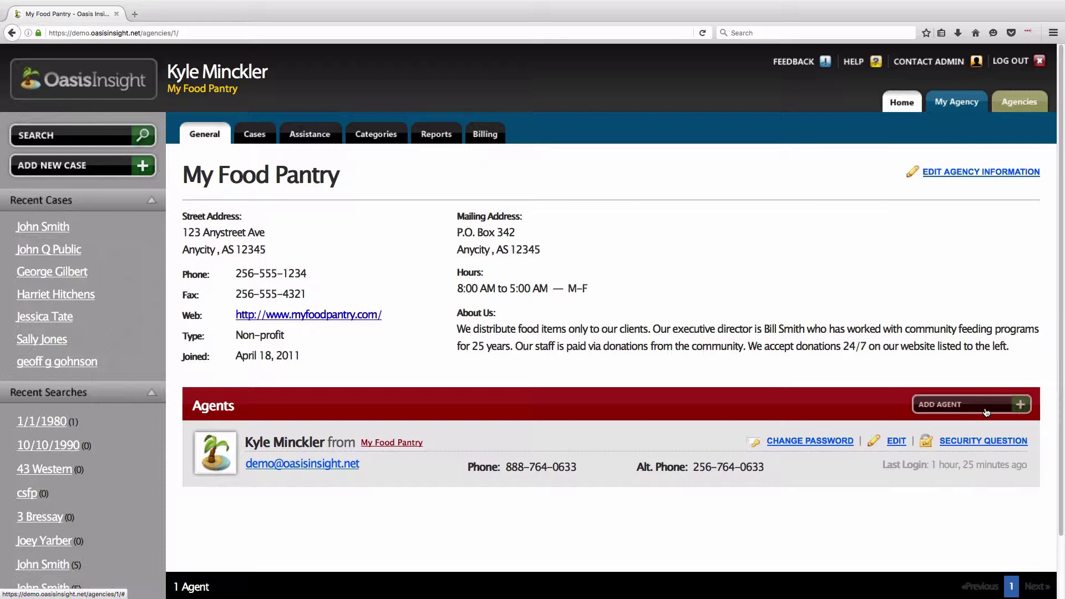
- Enter the new agent's first name, last name, primary phone and e-mail
left_click(983, 411)
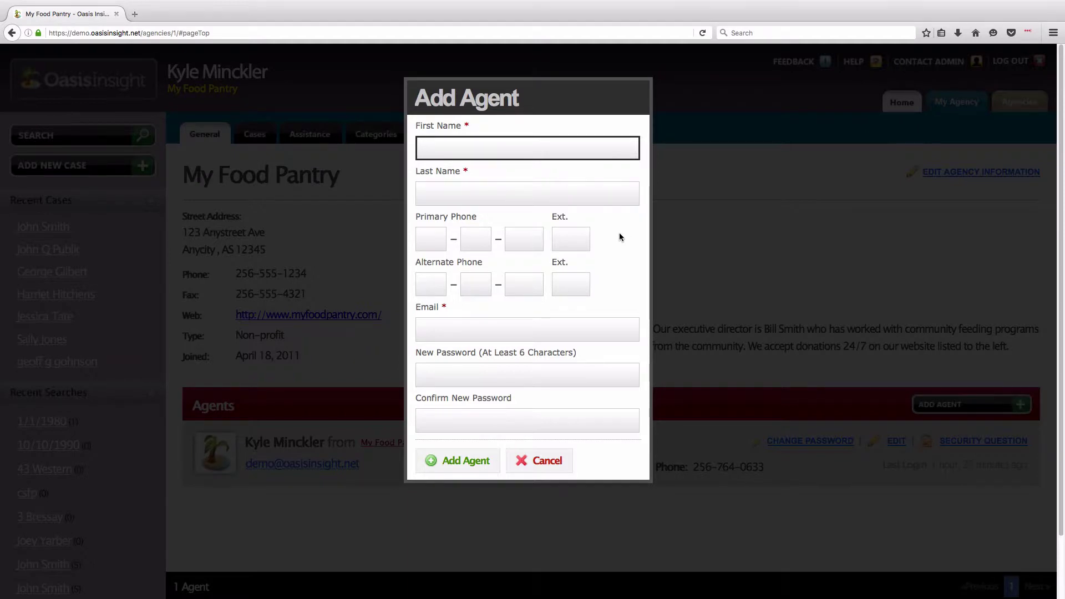
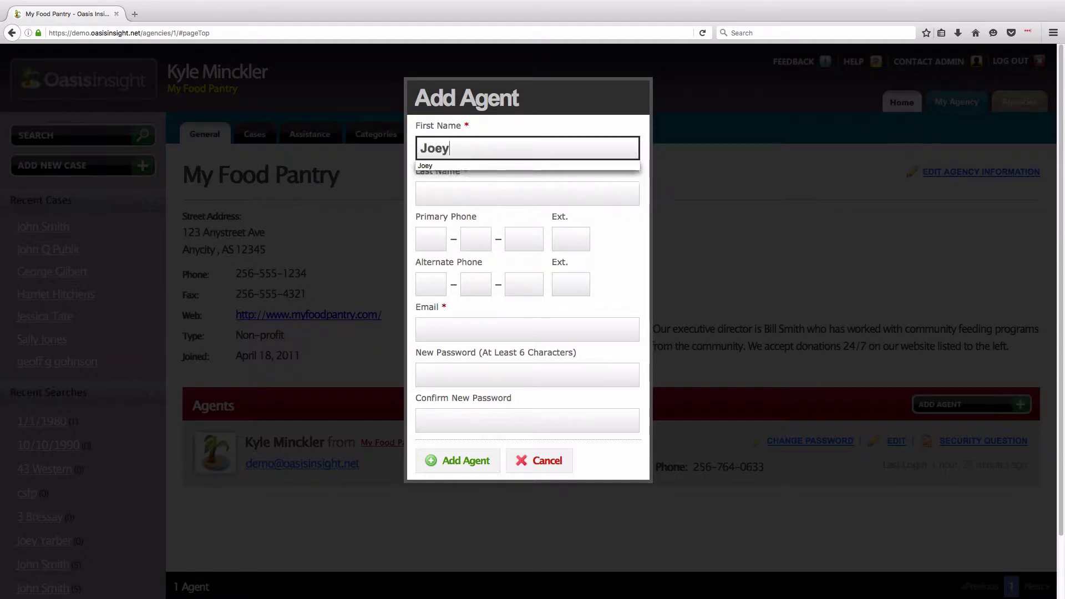
key("Tab")
key("Tab")
type("55")
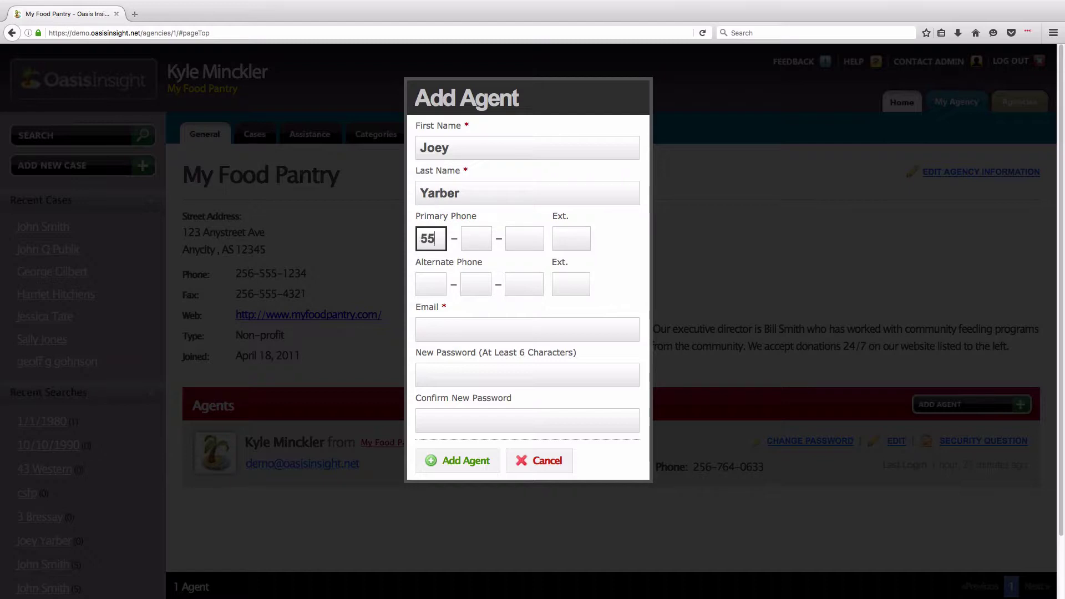
type("58884848")
key("Tab")
key("Tab")
key("Tab")
key("Tab")
key("Tab")
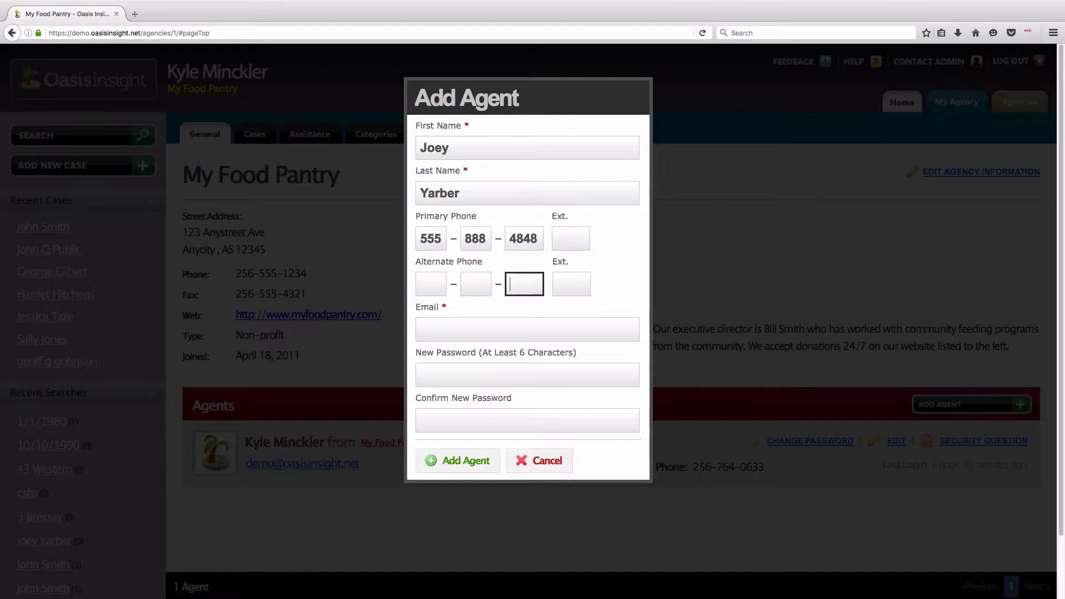
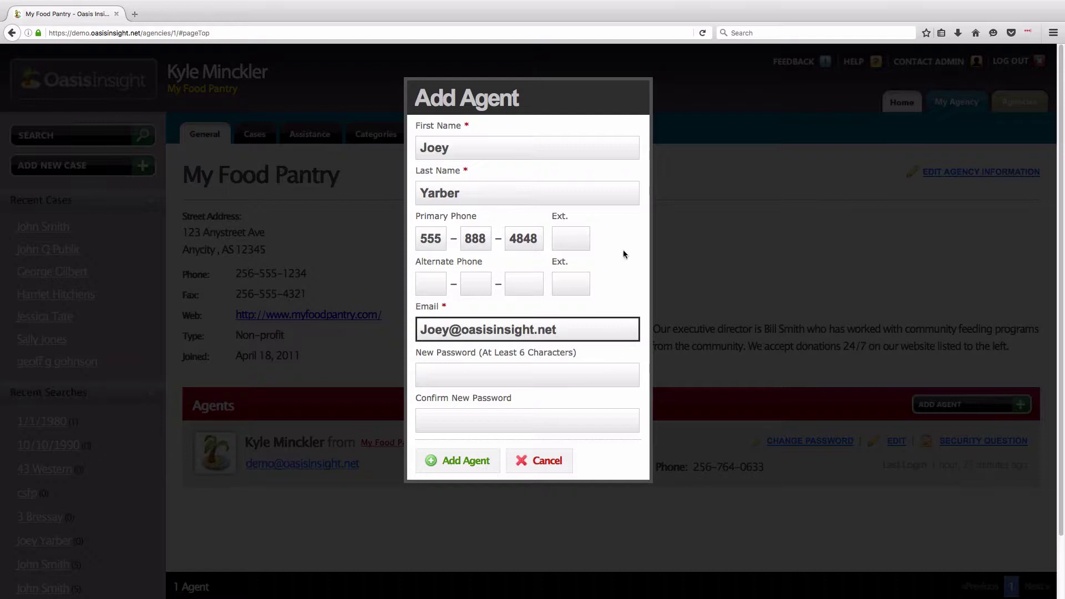
- Submit the new agent so My Food Pantry lists two agents
left_click(619, 442)
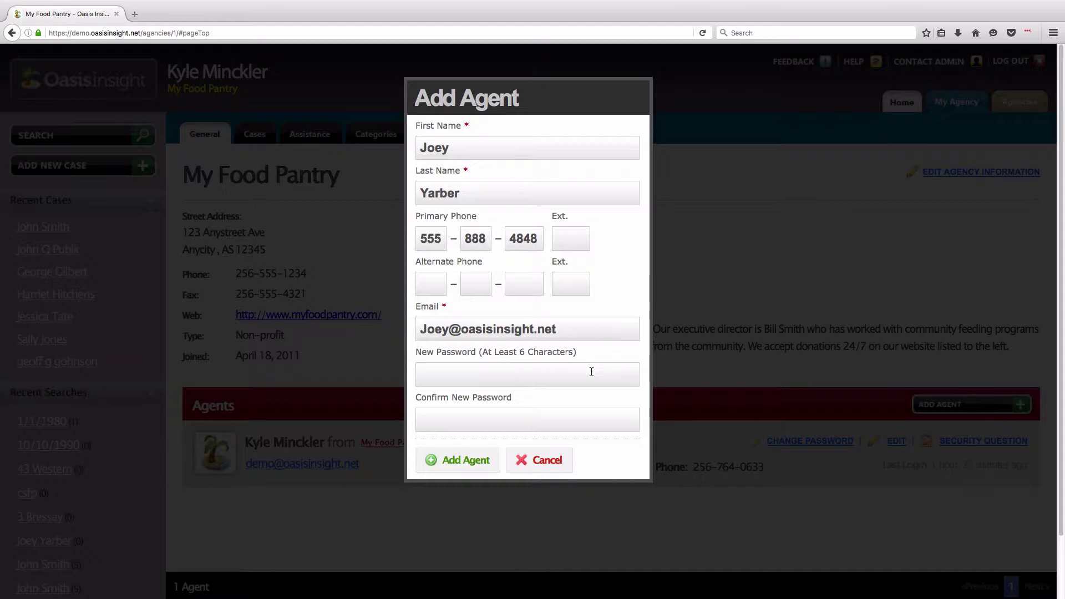
left_click(449, 465)
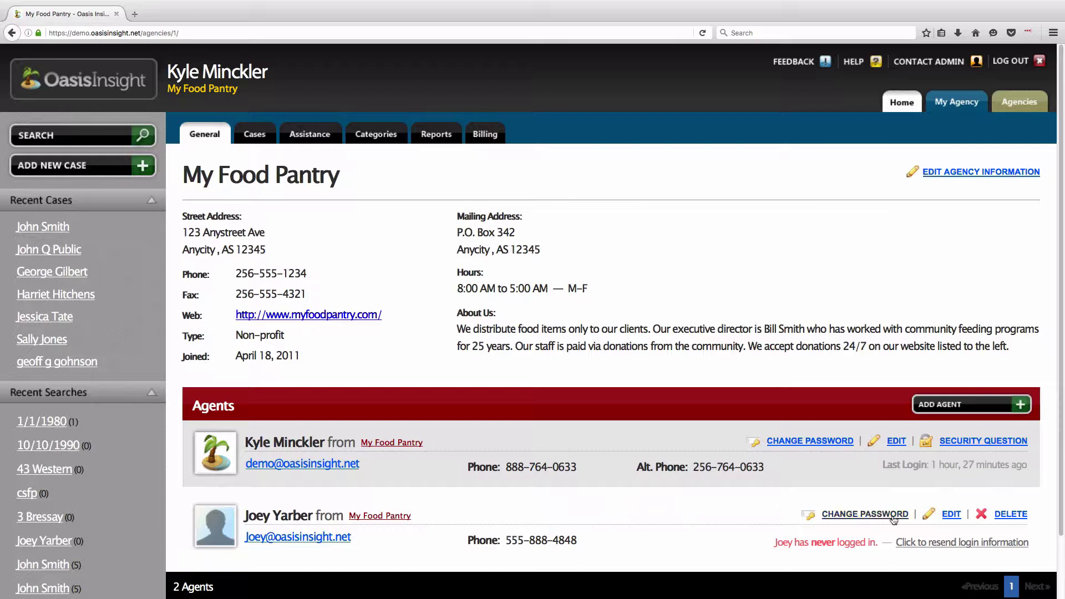
left_click(952, 515)
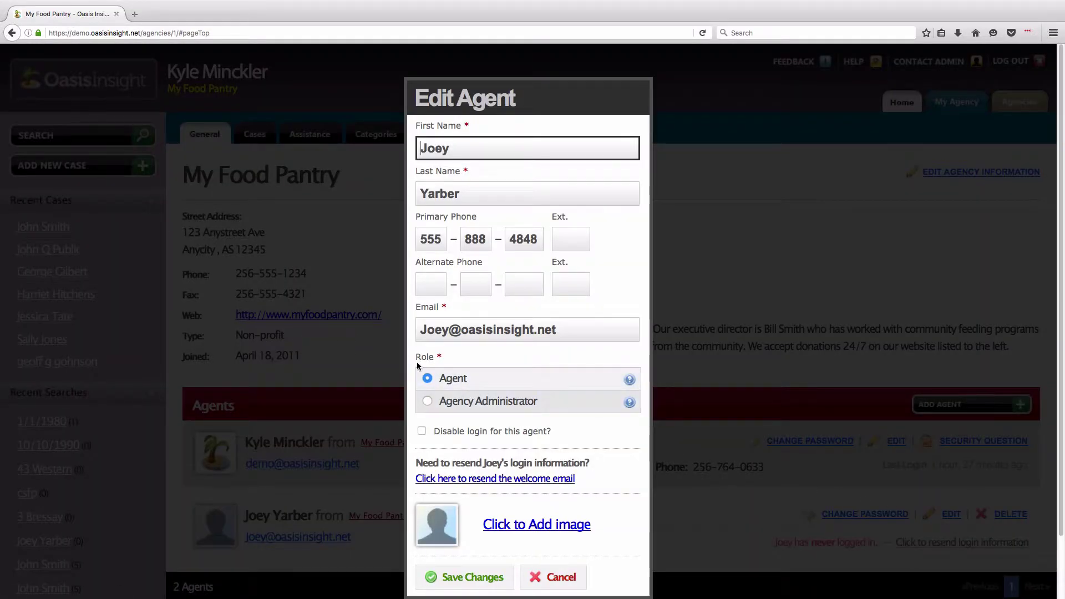
- Review the new agent's role options and save it as Agent, not Agency Administrator
double_click(412, 357)
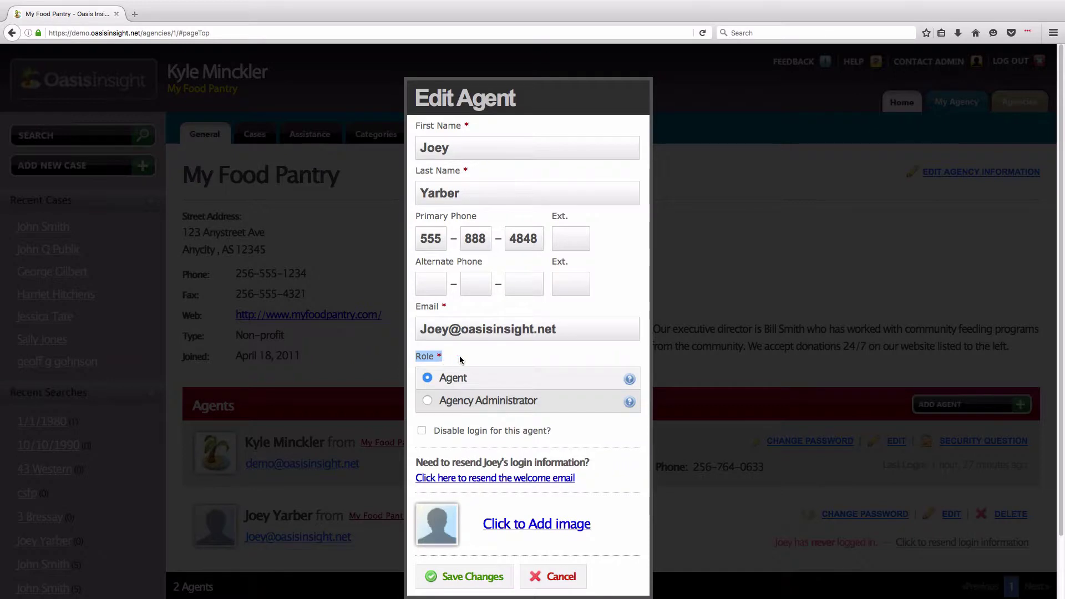
left_click(484, 355)
left_click_drag(441, 406, 541, 407)
left_click(480, 355)
left_click_drag(441, 407, 527, 410)
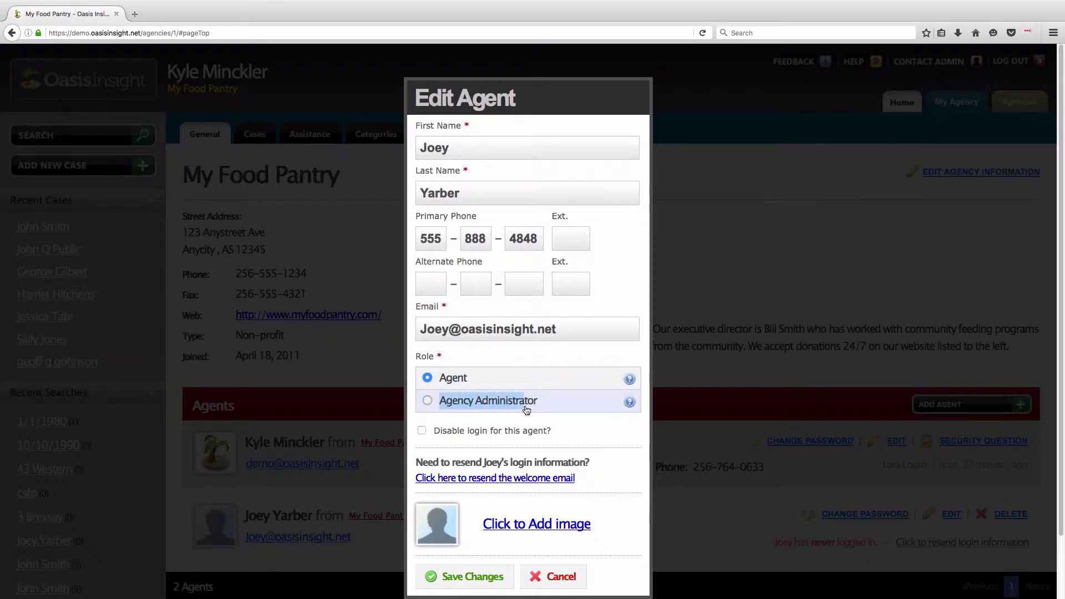
left_click(427, 402)
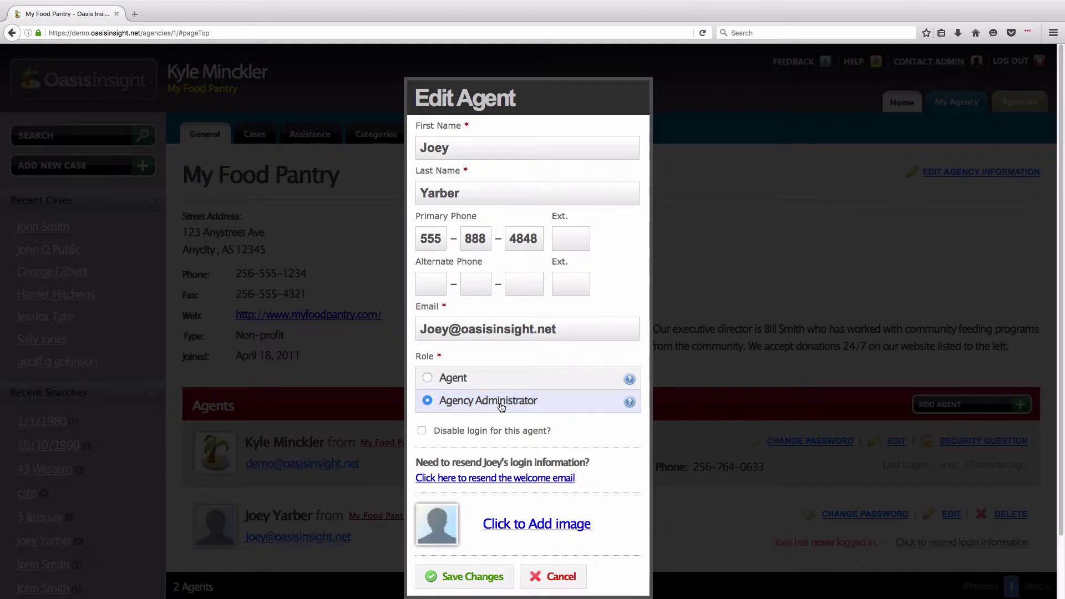
left_click(427, 378)
left_click(472, 579)
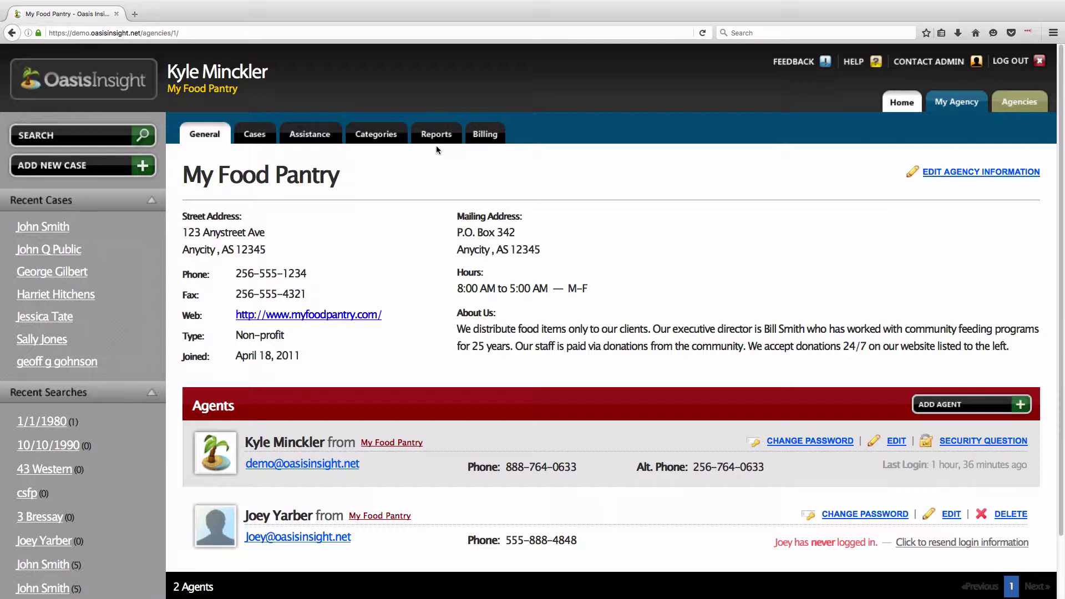
- Show the Agencies page listing all 9 network agencies
left_click(1023, 107)
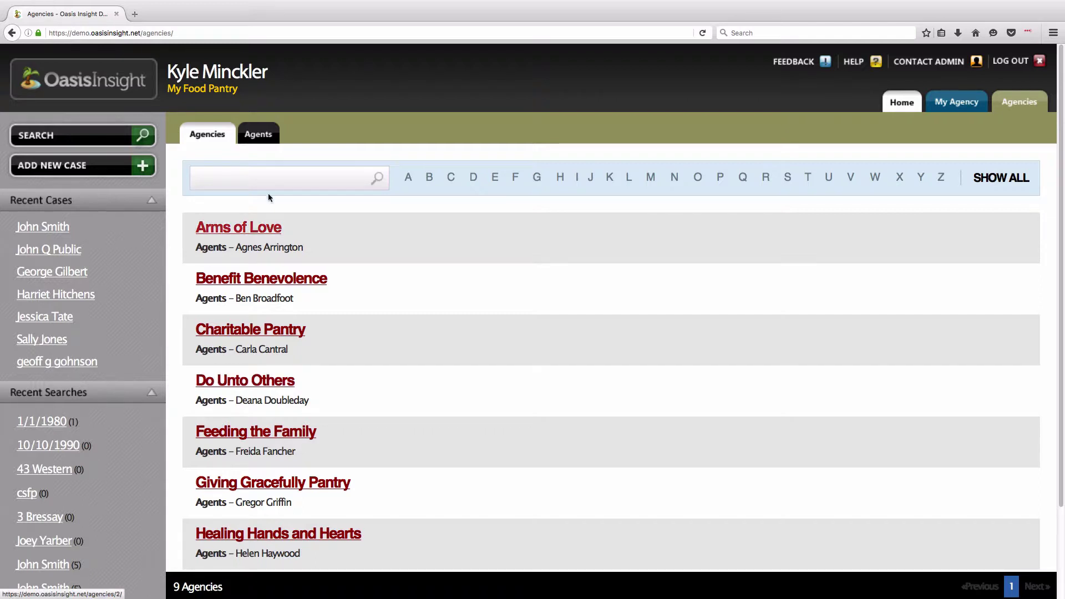
- View all agents across agencies, then return to the Home dashboard
left_click(255, 142)
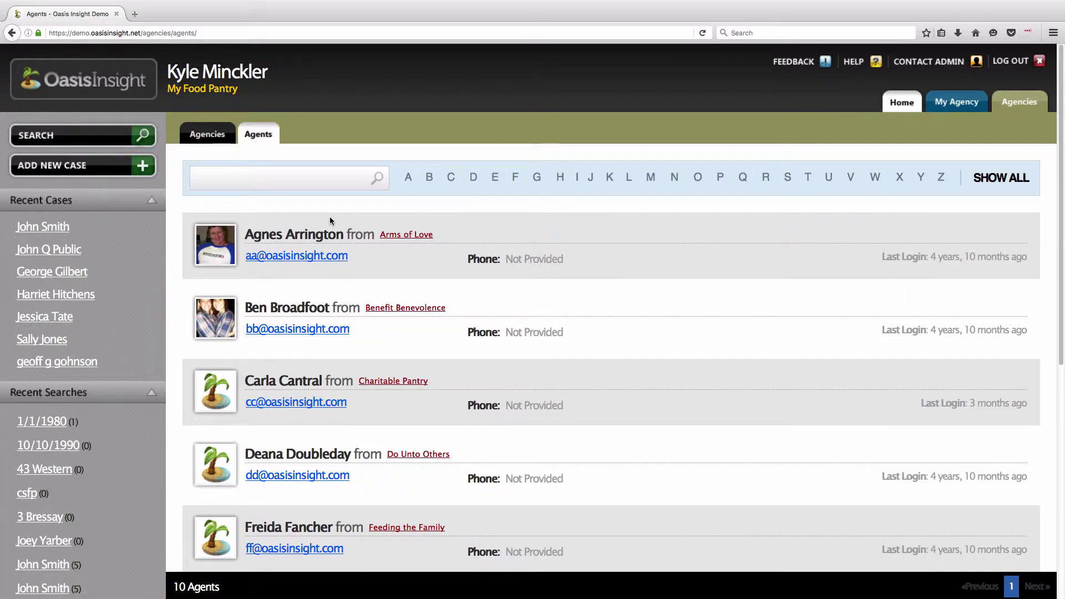
left_click(909, 105)
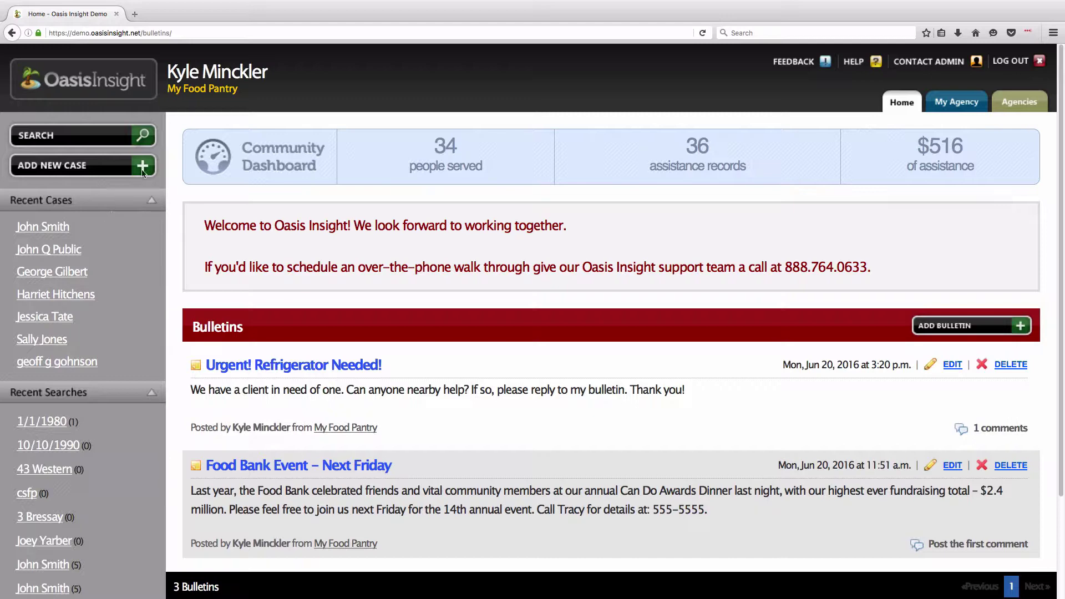
left_click_drag(168, 72, 266, 73)
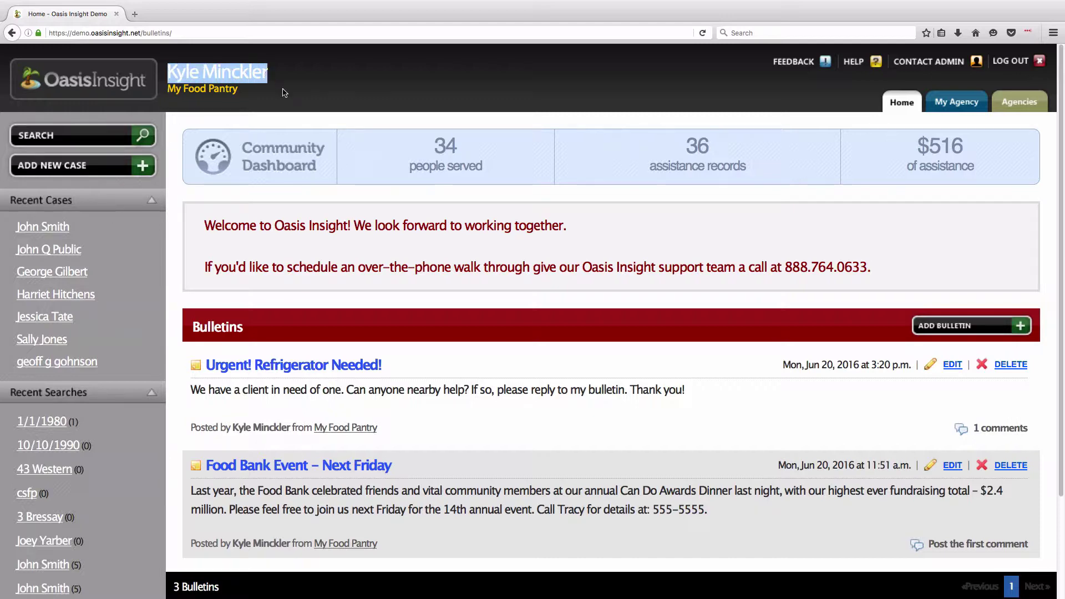
left_click(238, 105)
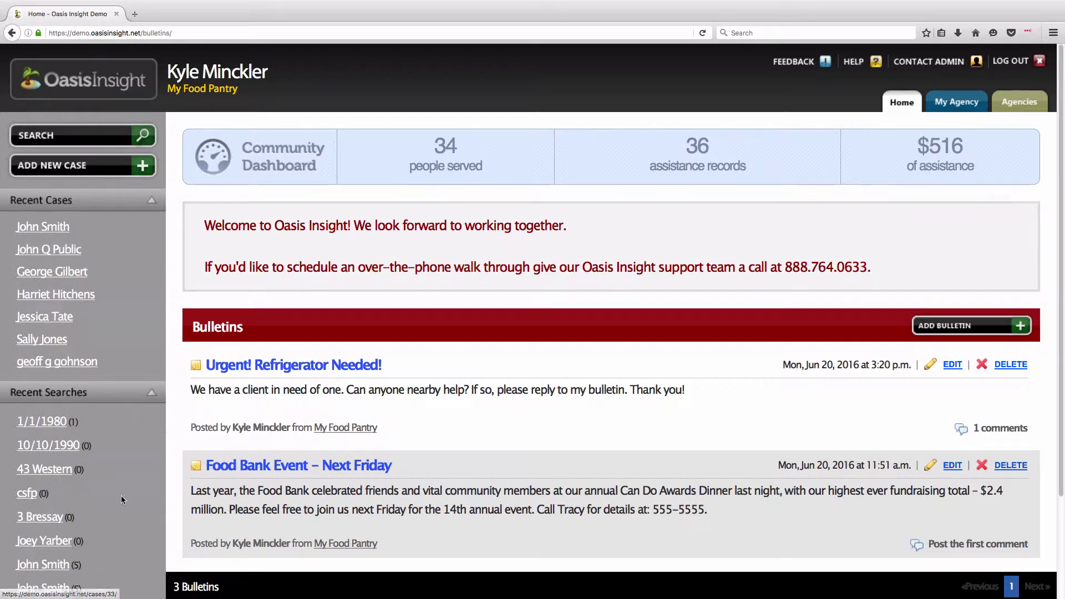
left_click(151, 393)
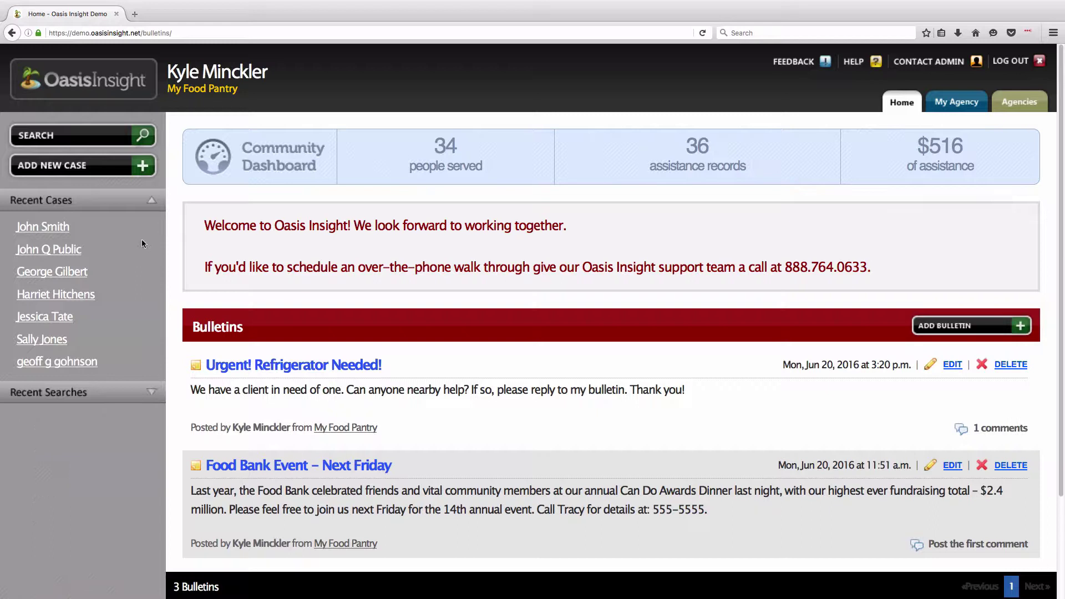
left_click(151, 203)
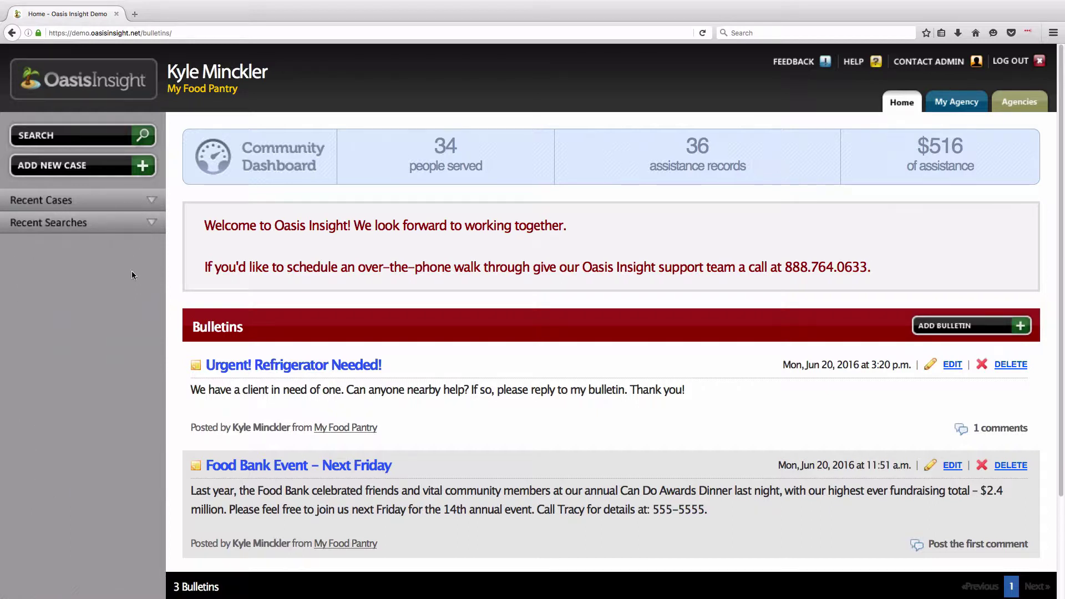
left_click(152, 203)
left_click(150, 392)
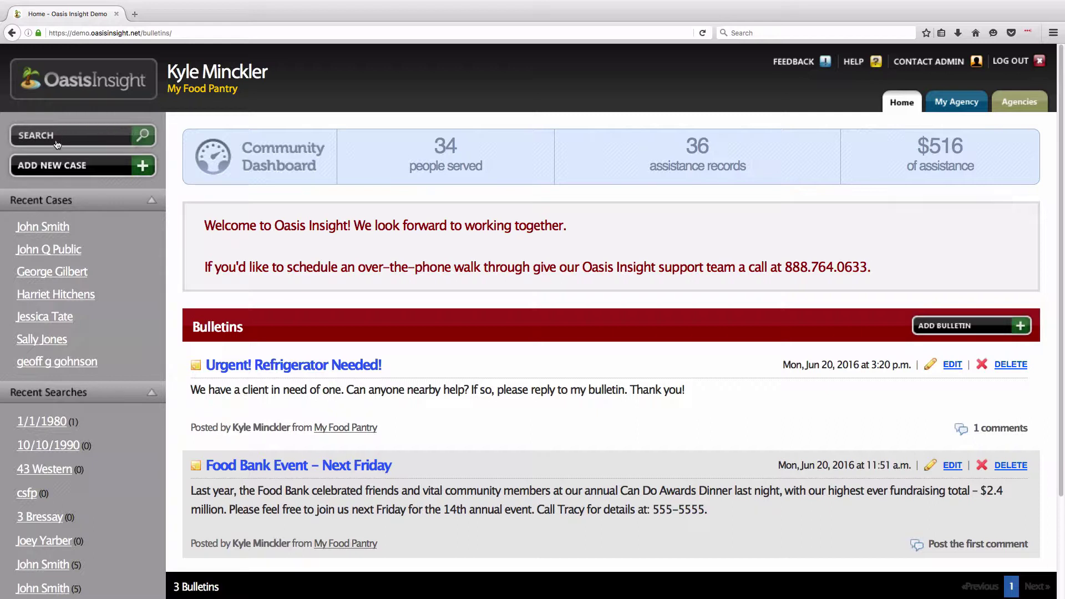
- Search cases by the client's full name to list five matches, then switch to Advanced Search
left_click(91, 144)
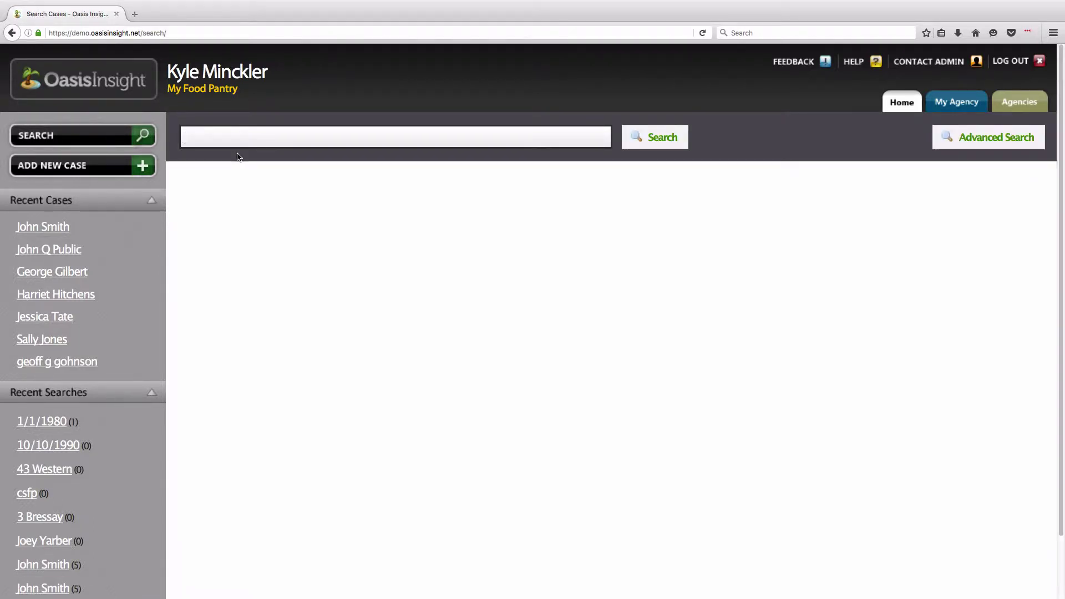
type("John Smith")
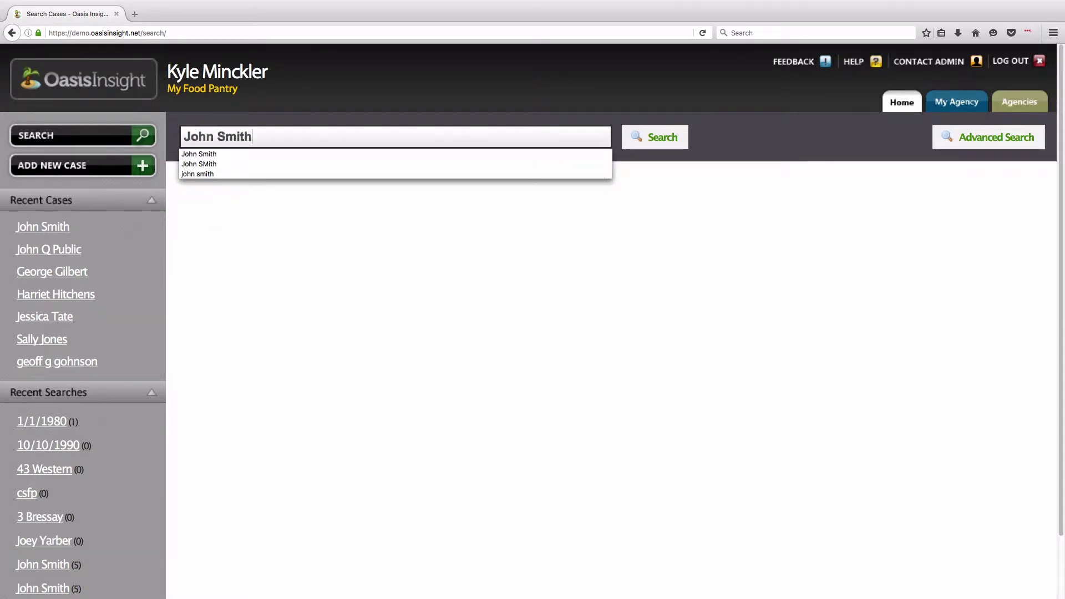
key("Down")
key("Return")
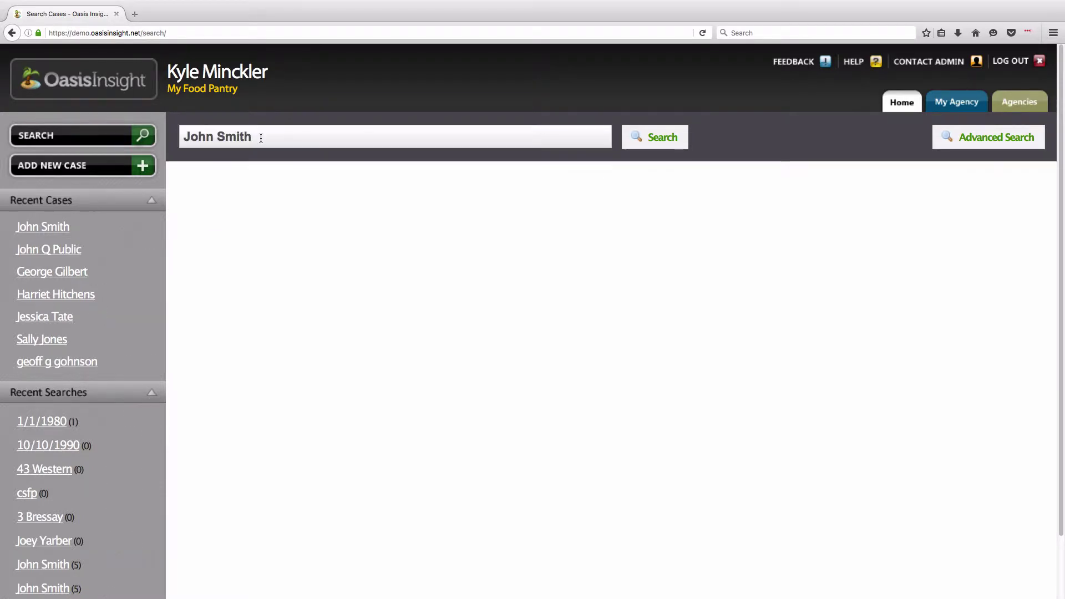
left_click(634, 137)
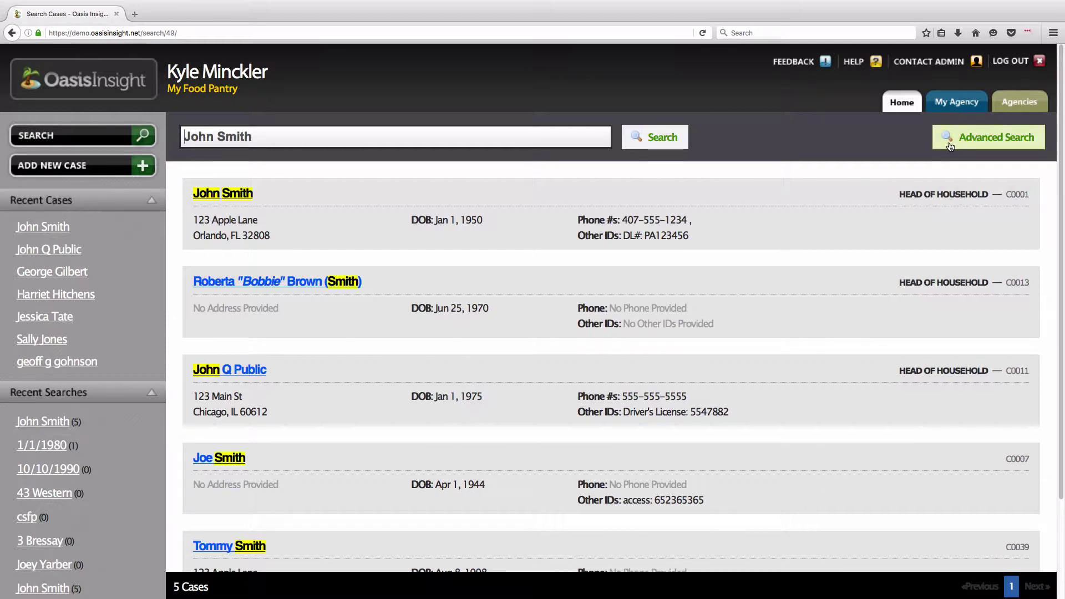
left_click(1002, 148)
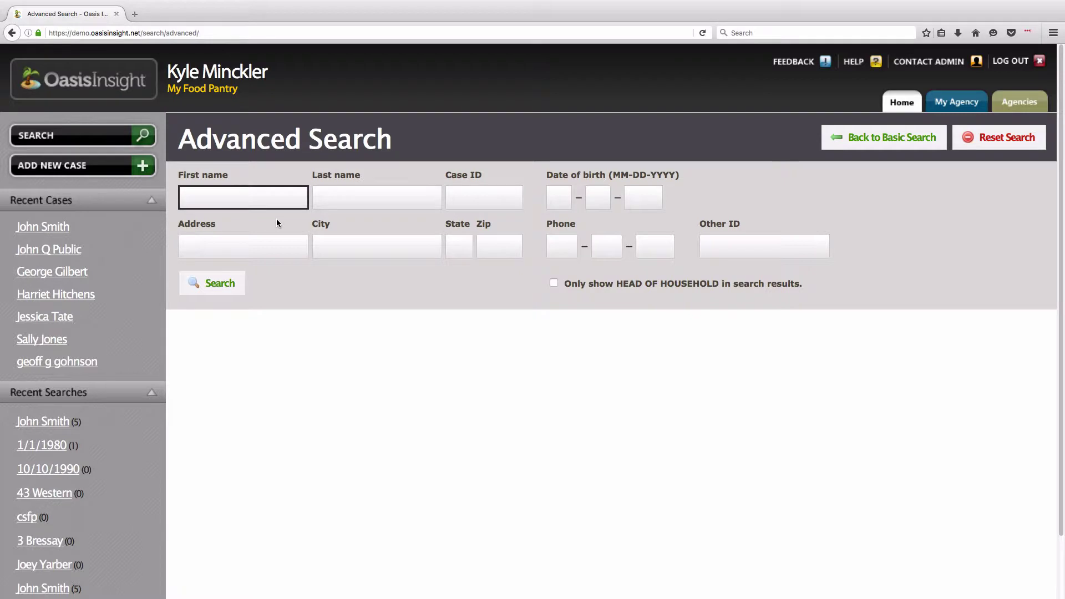
- Advanced-search by the client's first name, last name and birth date, then open the top case
type("John")
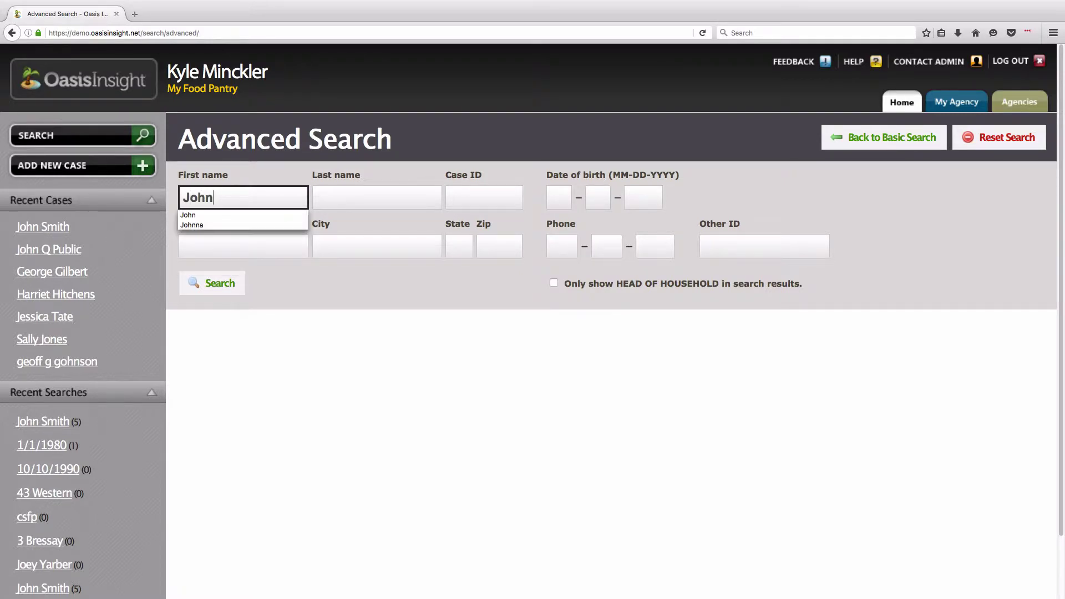
key("Tab")
type("Smith")
key("Tab")
key("Tab")
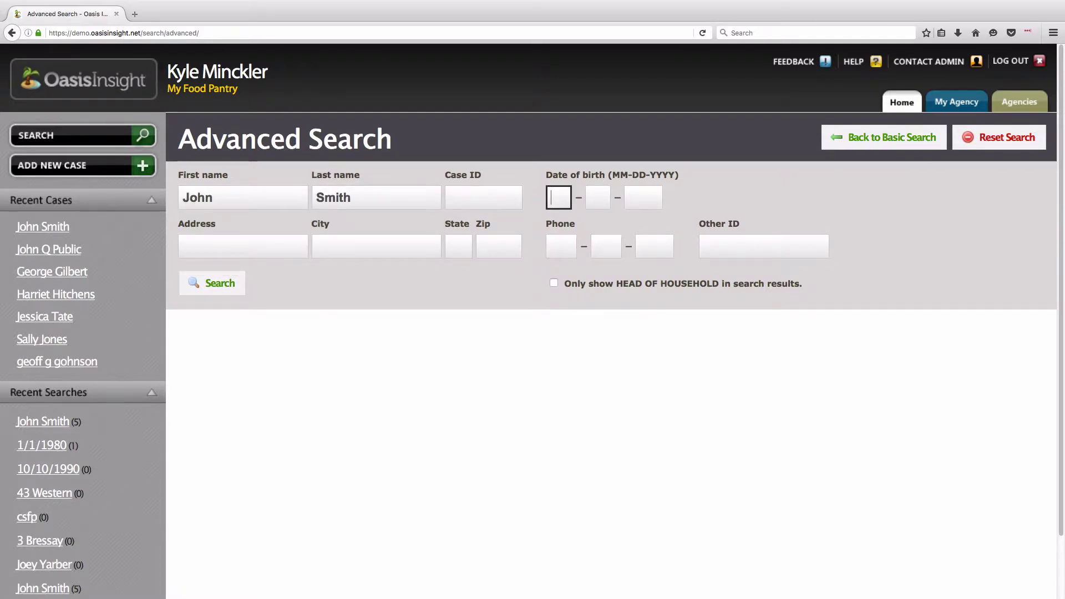
type("01 – 01 – 1950")
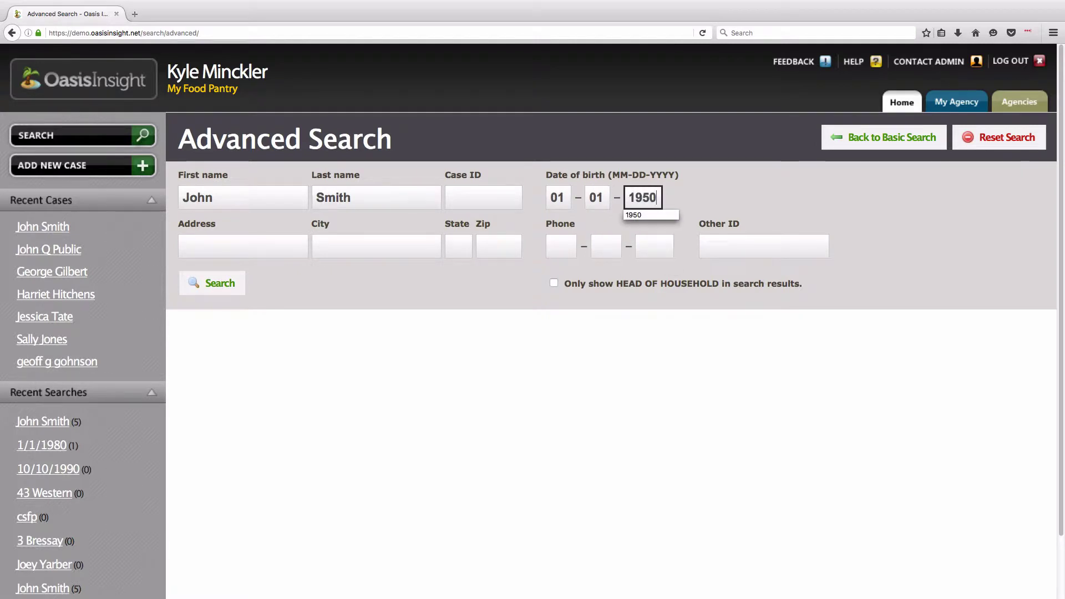
left_click(195, 287)
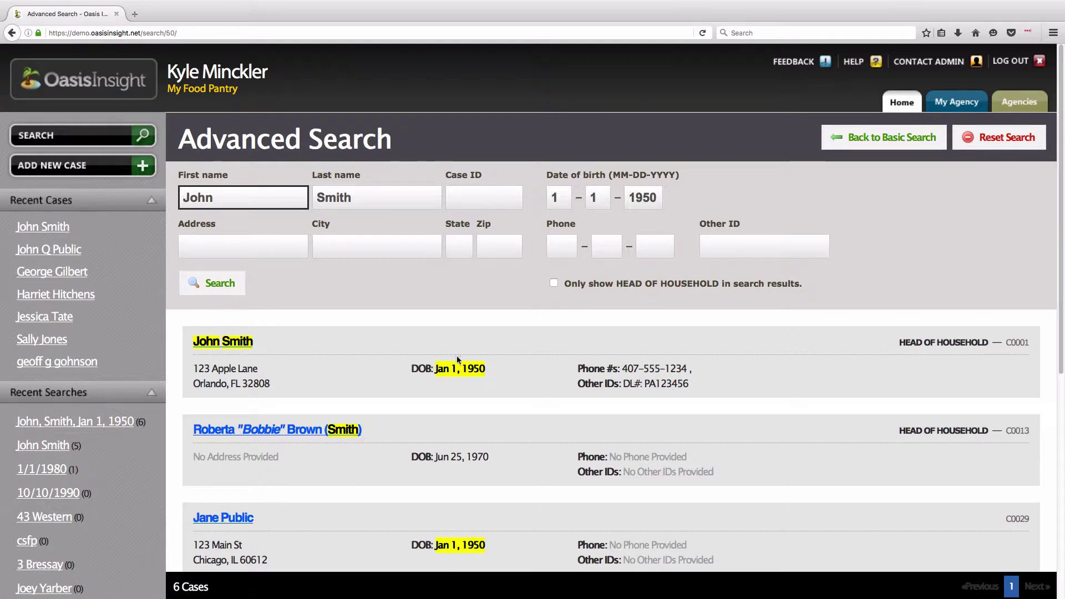
left_click(231, 347)
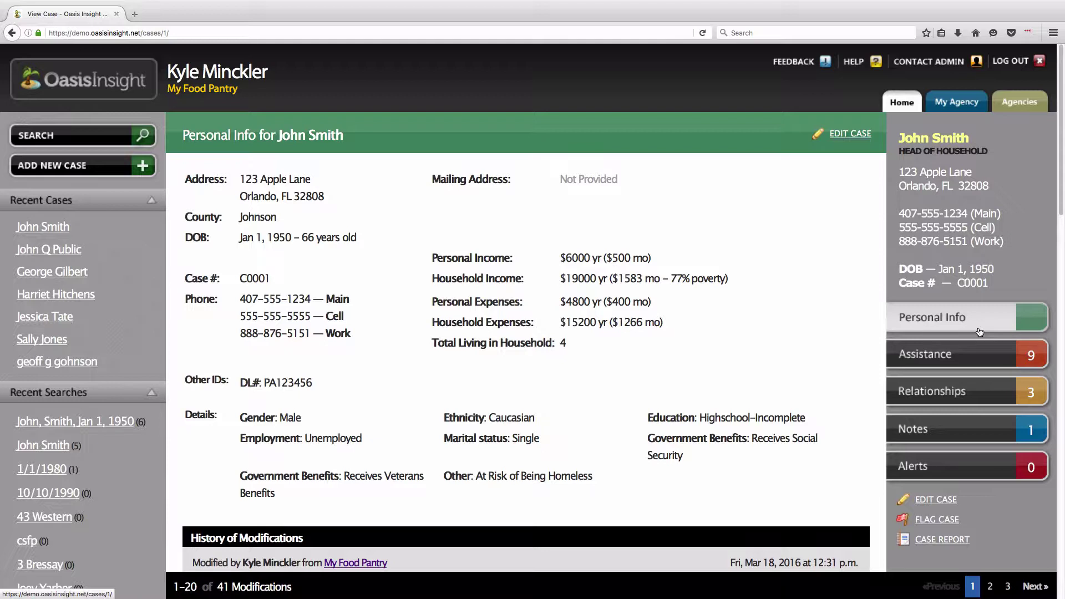
- Open Personal Info and review the client's name, street address, birth date and three phone numbers
left_click(899, 320)
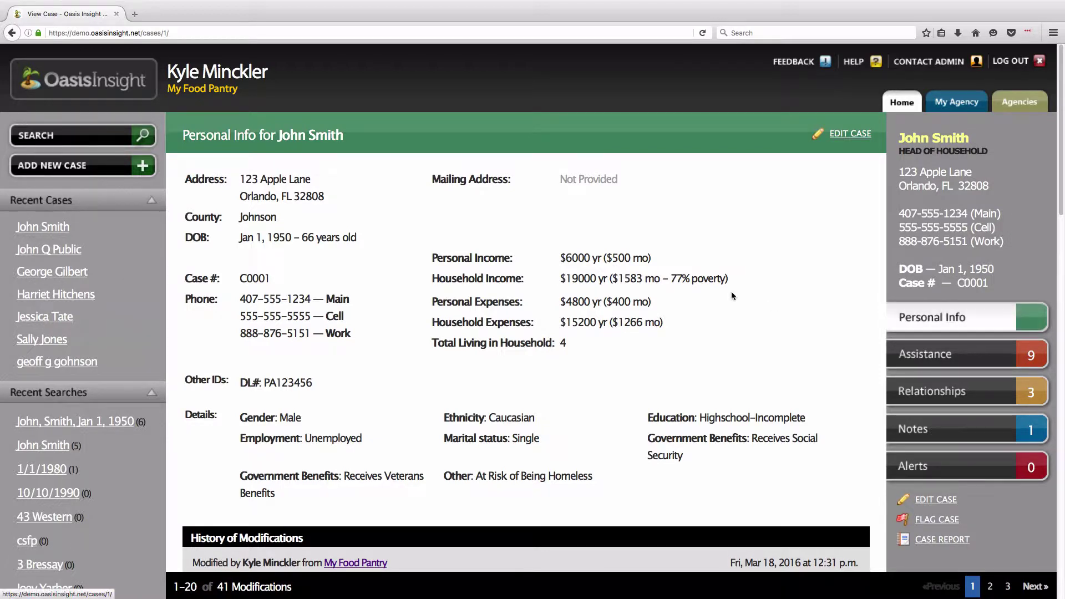
left_click_drag(278, 136, 343, 139)
left_click(342, 138)
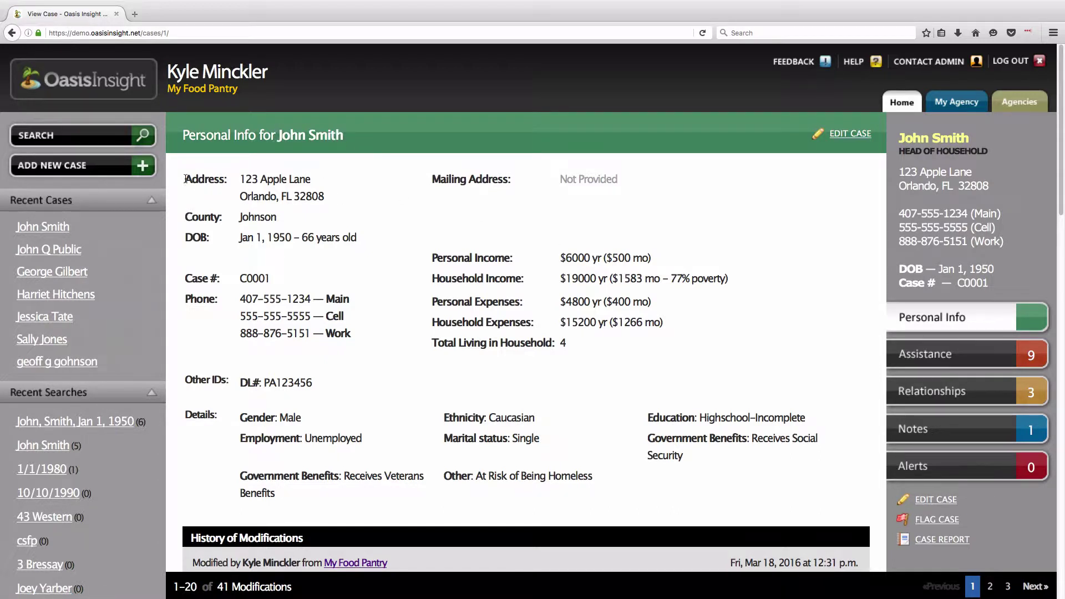
left_click_drag(184, 178, 326, 199)
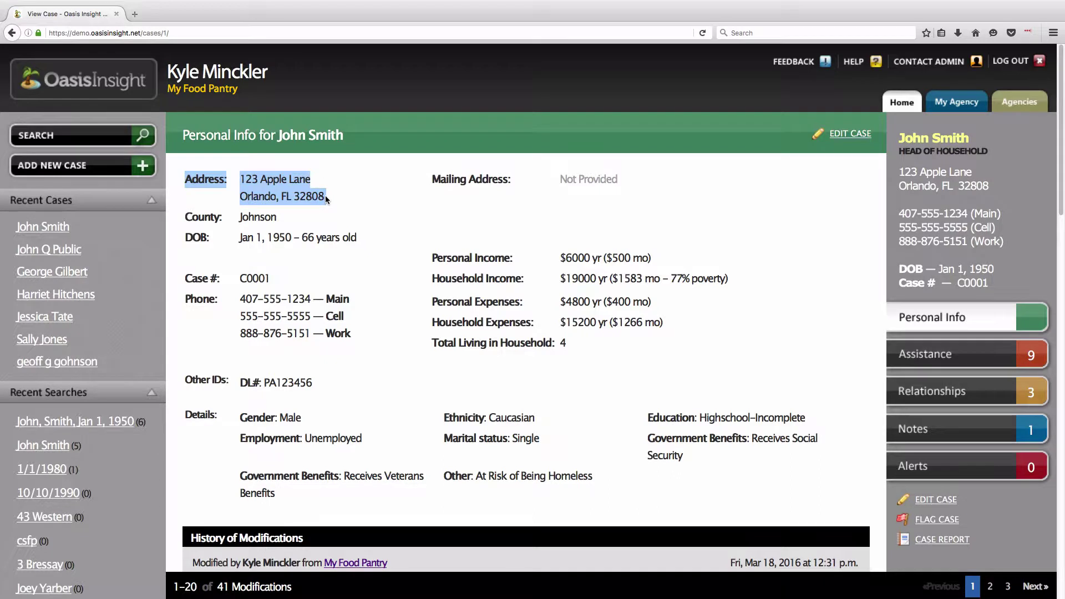
left_click(203, 237)
left_click_drag(187, 237, 363, 238)
left_click(344, 263)
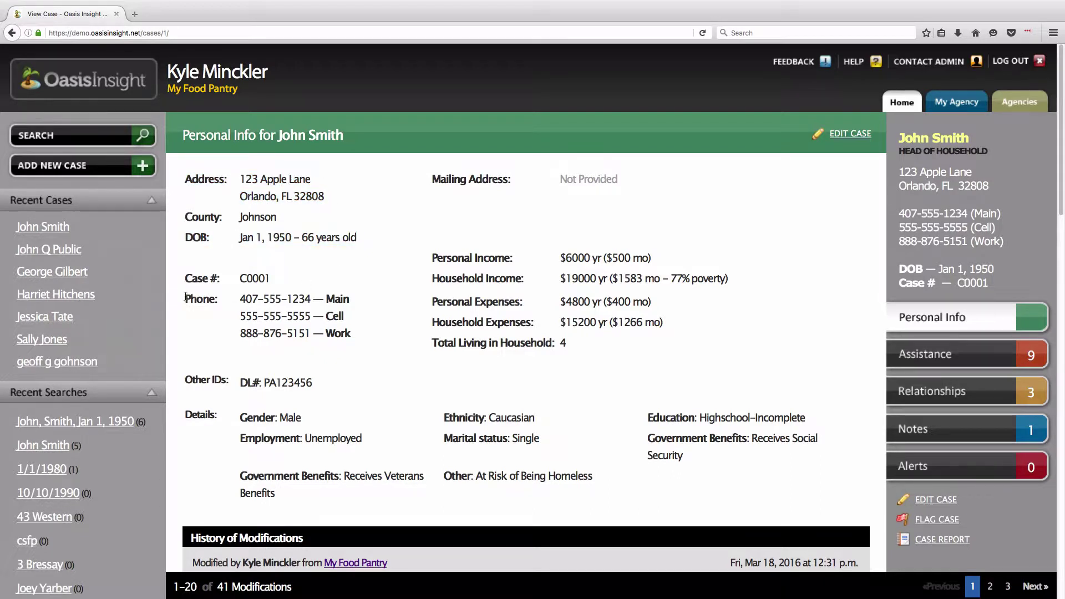
left_click_drag(185, 296, 349, 332)
left_click(387, 335)
- Review the Personal Income, gender, ethnicity and Cell phone line, then open Edit Case
left_click_drag(432, 257, 656, 262)
left_click_drag(239, 417, 618, 488)
left_click(617, 487)
left_click_drag(246, 316, 344, 318)
left_click(344, 318)
left_click(864, 135)
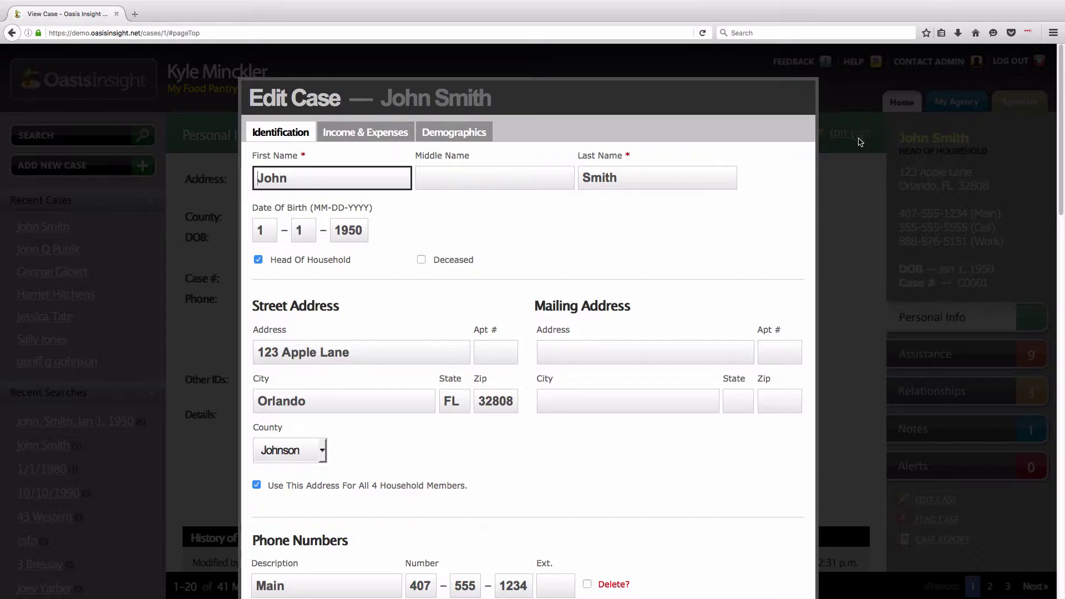
- Tick Delete? on the Cell row under Phone Numbers in the Edit Case form
left_click(715, 240)
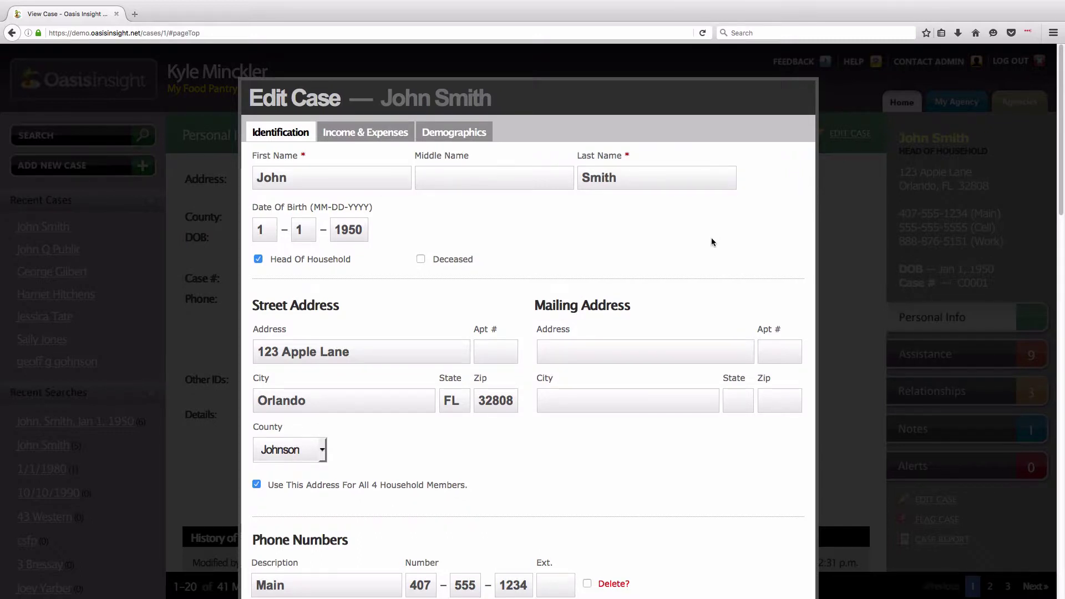
scroll(694, 245, "down", 1)
scroll(688, 247, "down", 5)
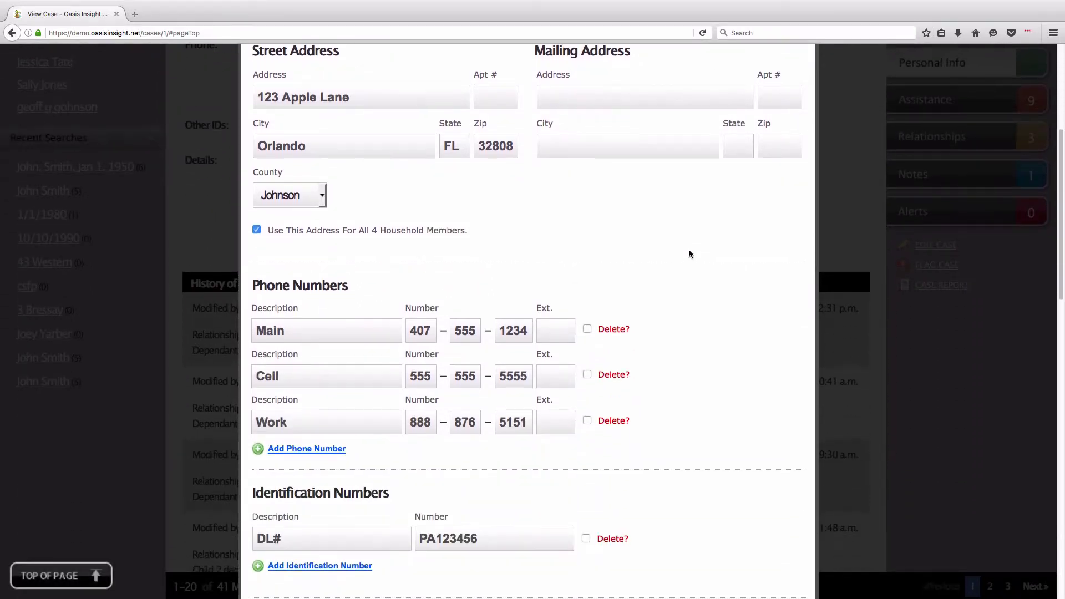
scroll(688, 249, "down", 2)
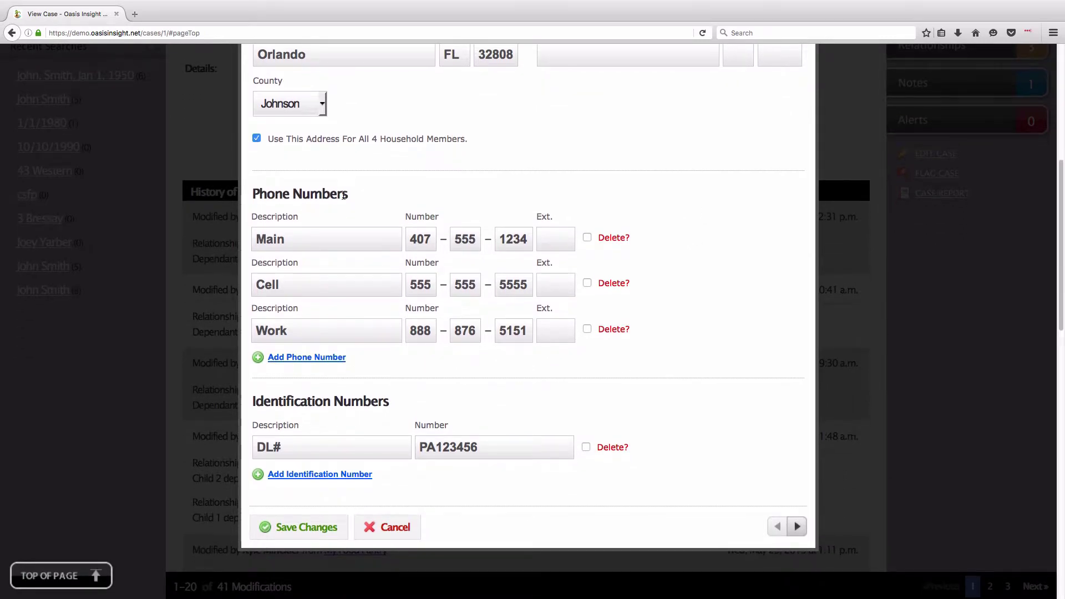
left_click(587, 283)
- Save the case changes, leaving only the Main and Work phone numbers
left_click(280, 533)
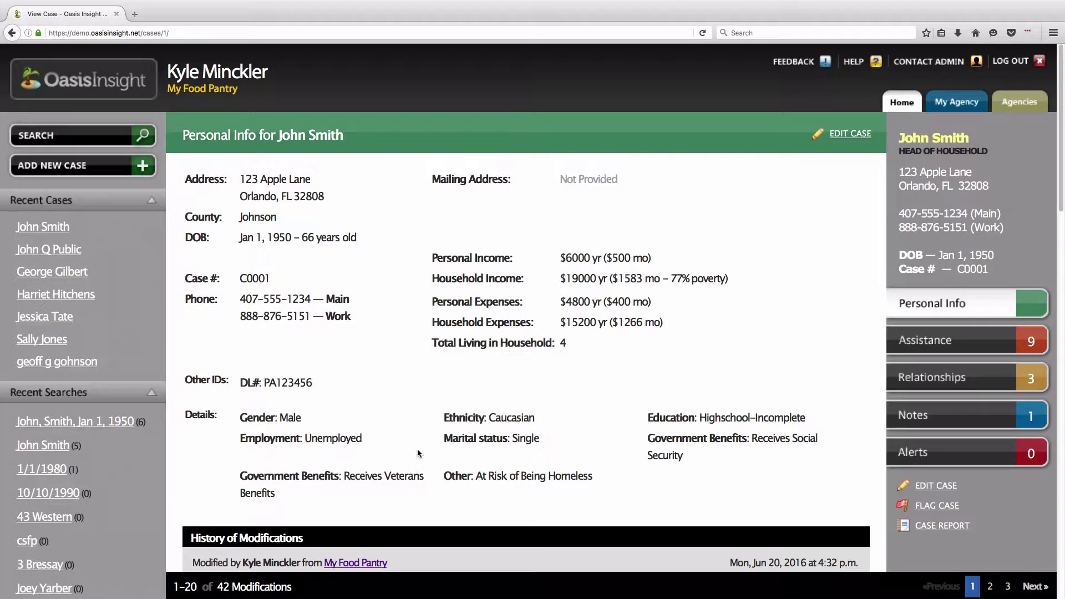
left_click_drag(365, 315, 239, 302)
left_click(372, 331)
- Check History of Modifications for the newest Phone Number deleted entry, editor, My Food Pantry agency and date
scroll(380, 331, "down", 5)
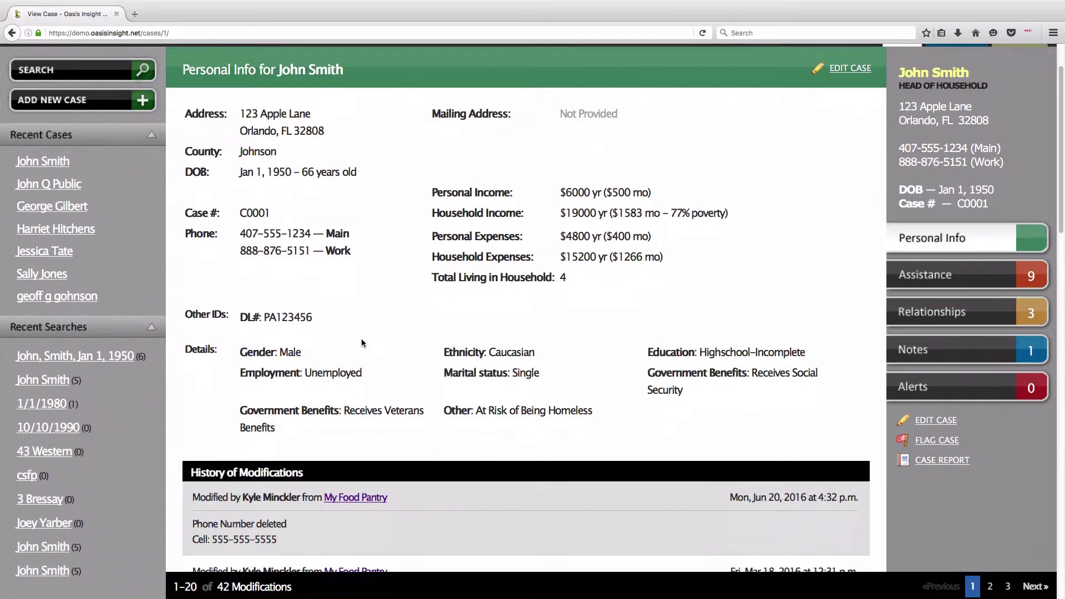
left_click_drag(193, 392, 293, 392)
triple_click(304, 393)
left_click(311, 406)
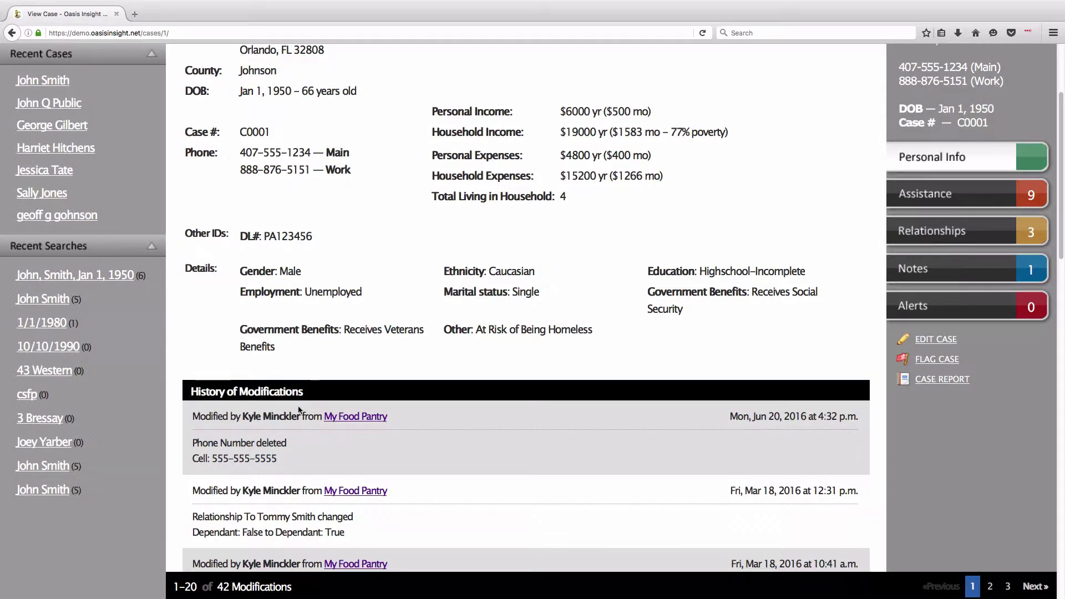
left_click_drag(242, 419, 326, 423)
left_click(361, 423)
left_click(531, 425)
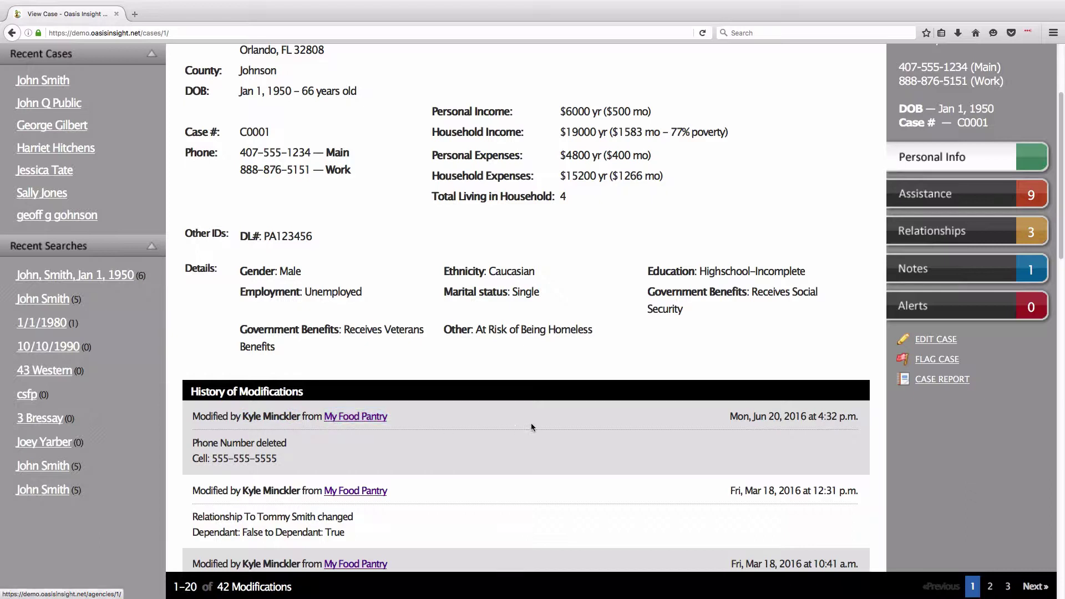
left_click_drag(722, 424, 789, 417)
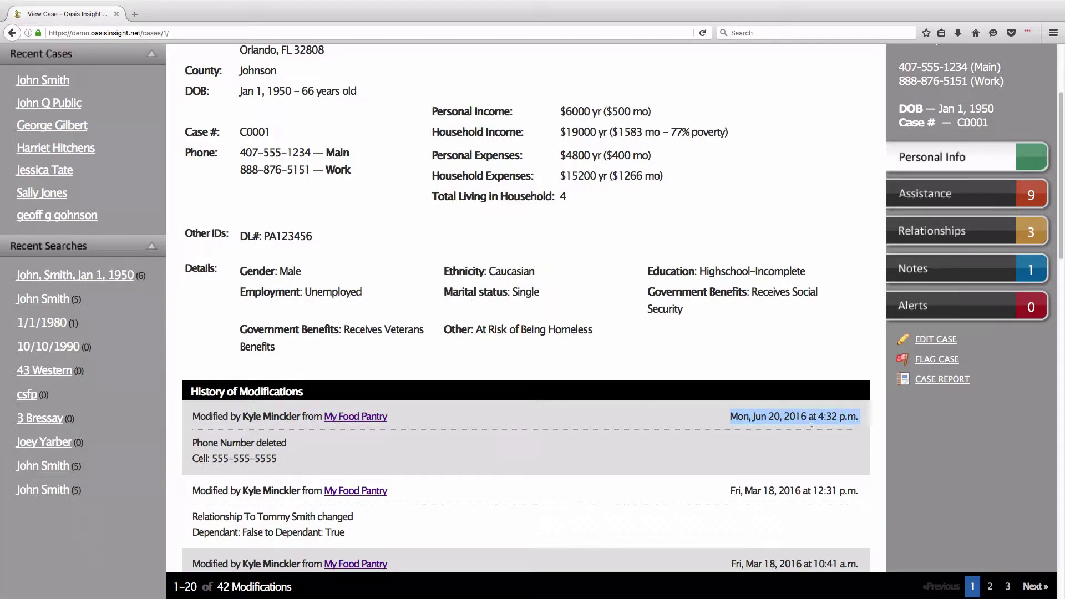
left_click(812, 422)
left_click_drag(194, 441, 276, 458)
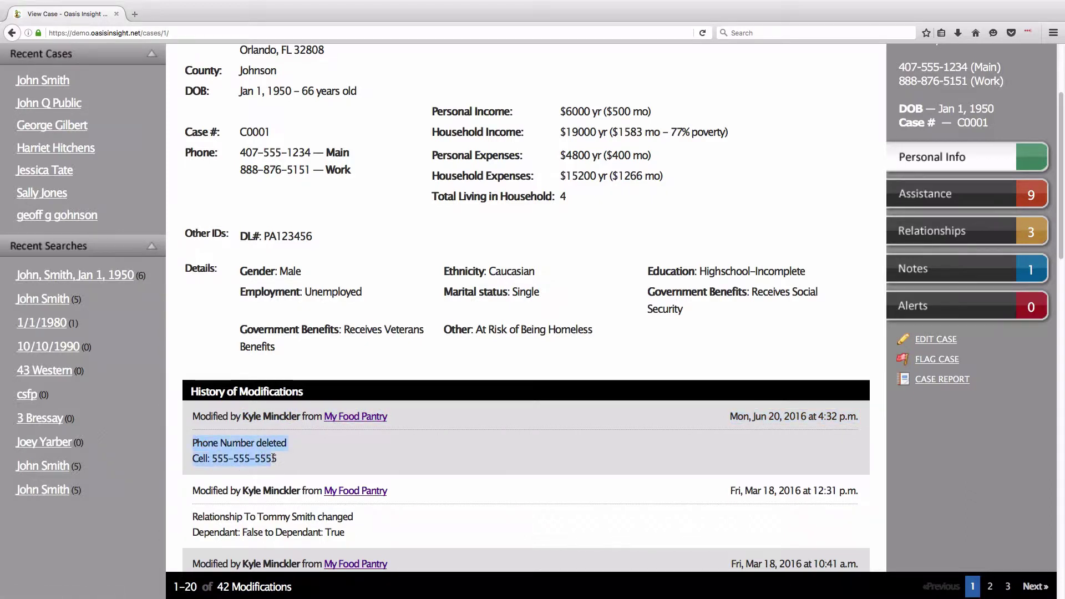
left_click(300, 459)
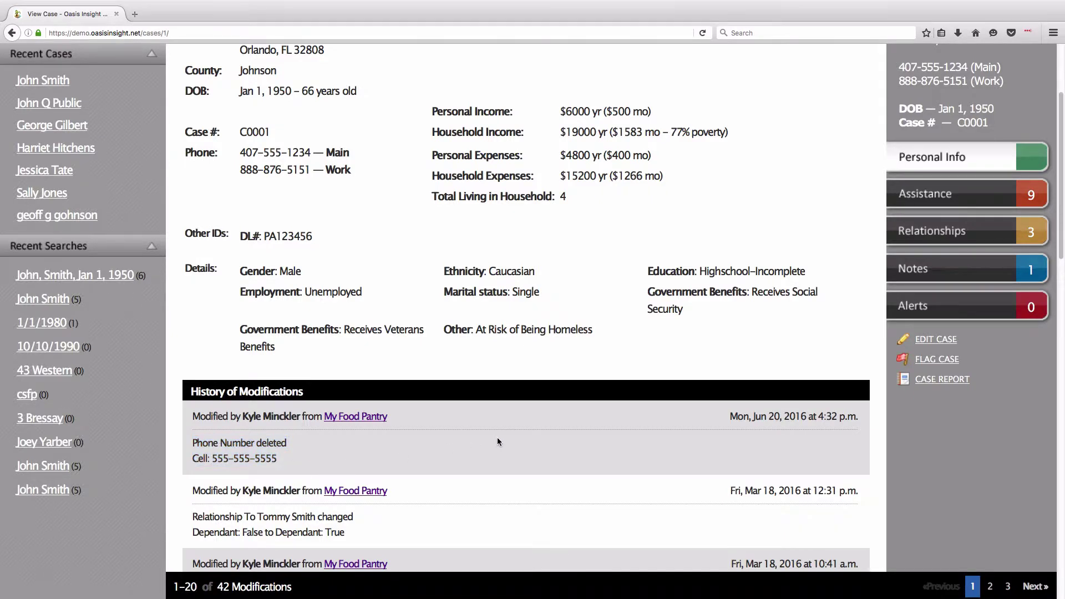
scroll(456, 460, "up", 2)
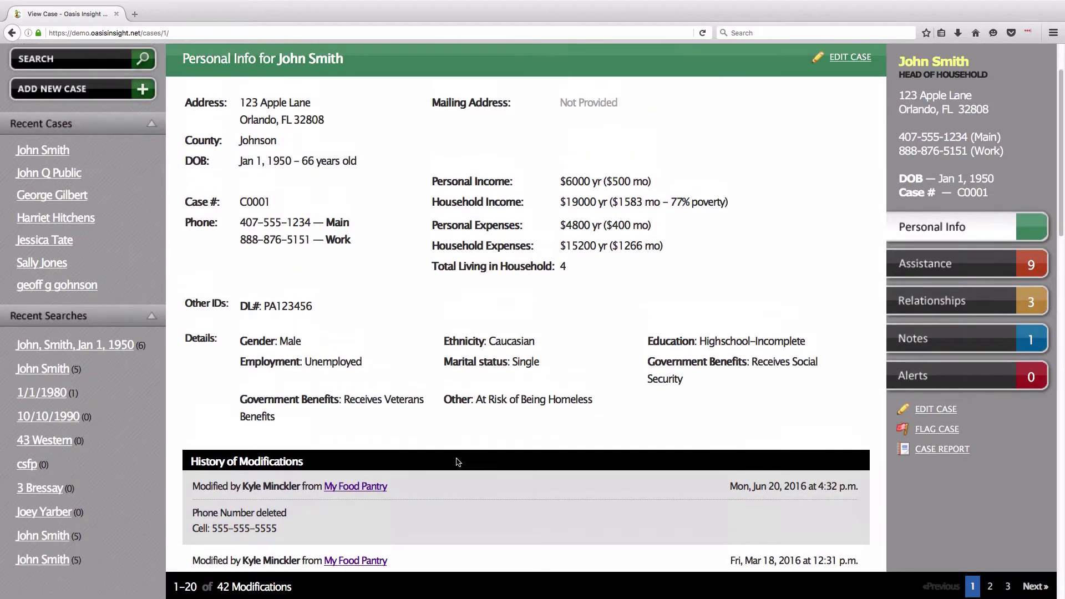
scroll(456, 462, "up", 2)
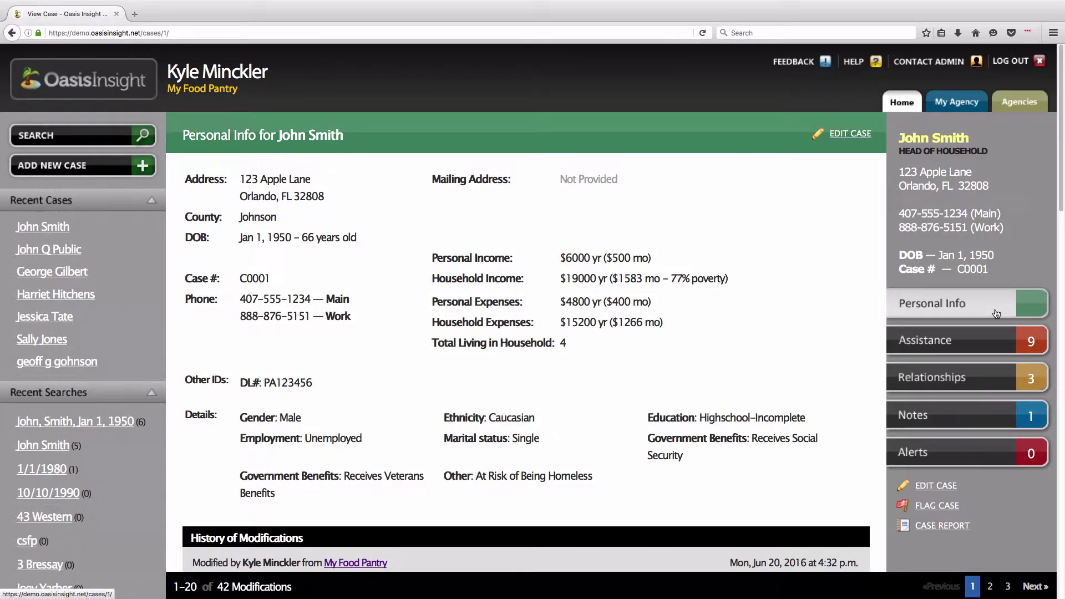
- Open the case's assistance records and review the latest record's staff, date, quantity and category
left_click(995, 348)
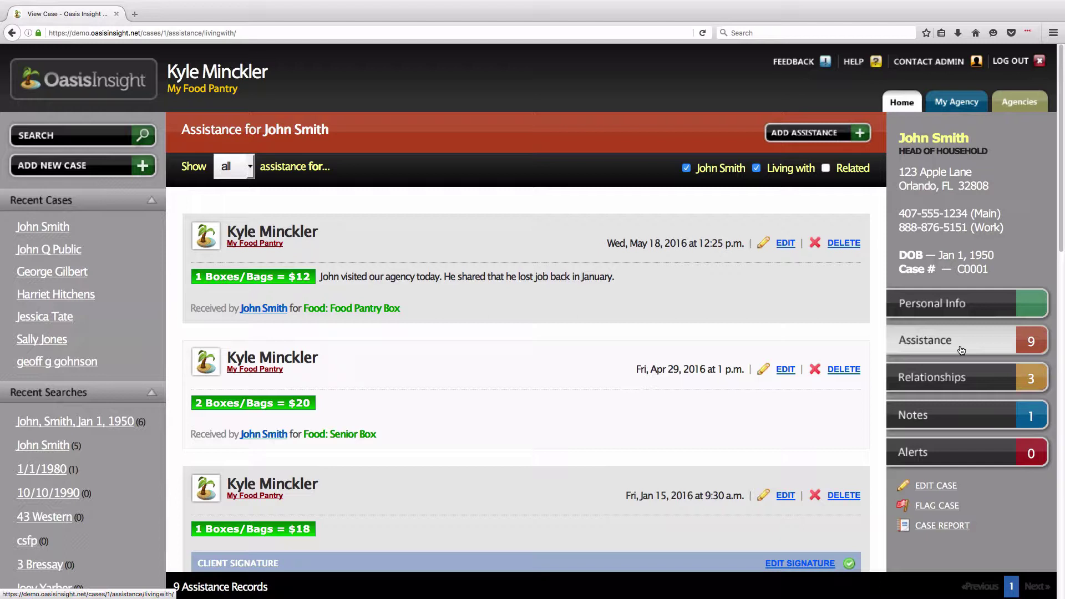
left_click_drag(435, 305, 228, 228)
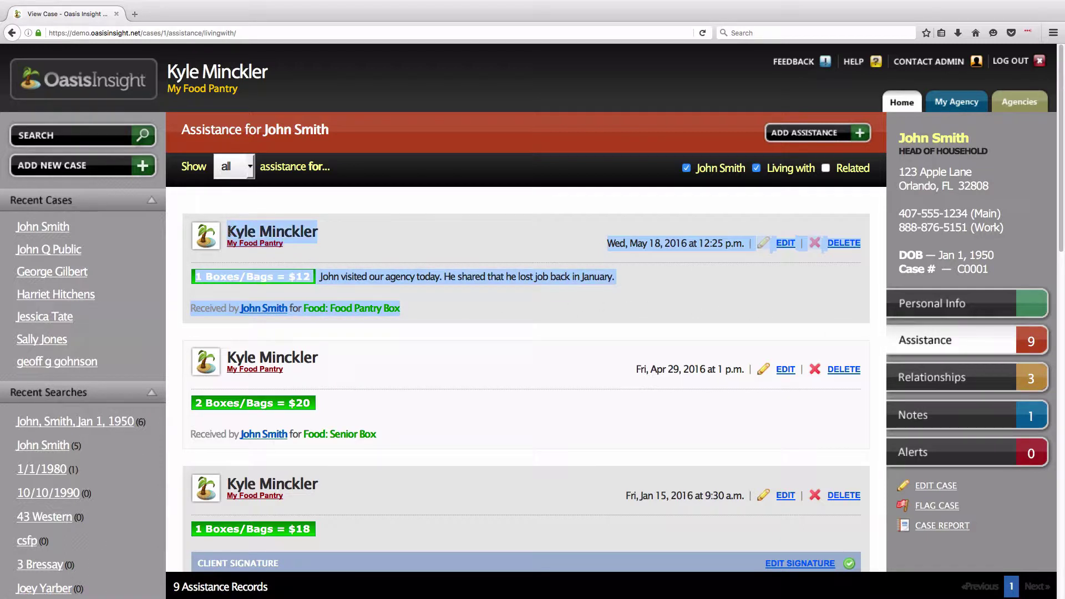
left_click(502, 297)
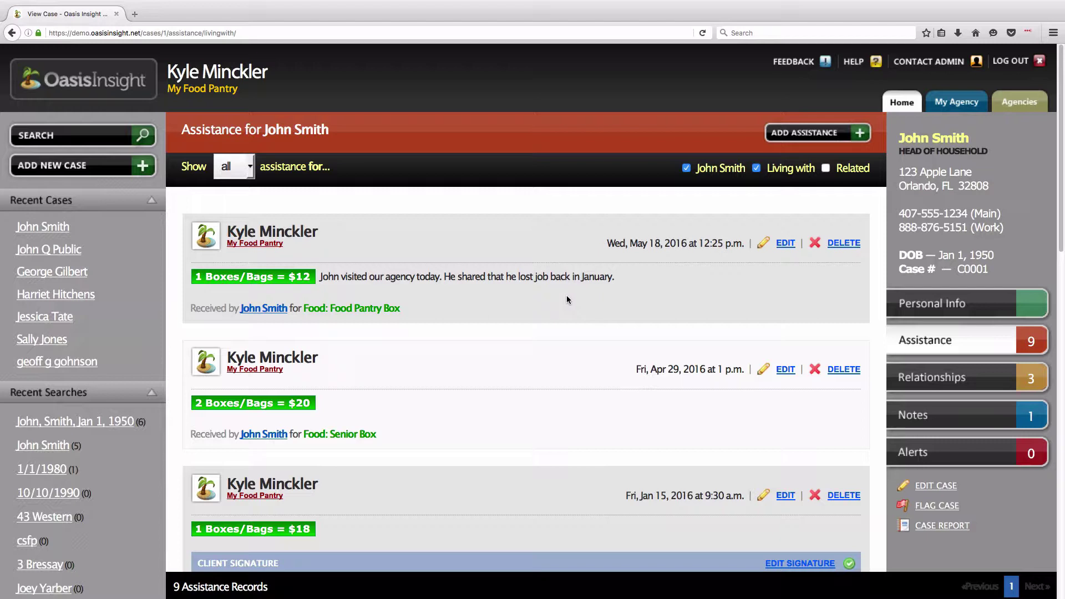
left_click_drag(228, 232, 286, 247)
left_click_drag(607, 243, 690, 243)
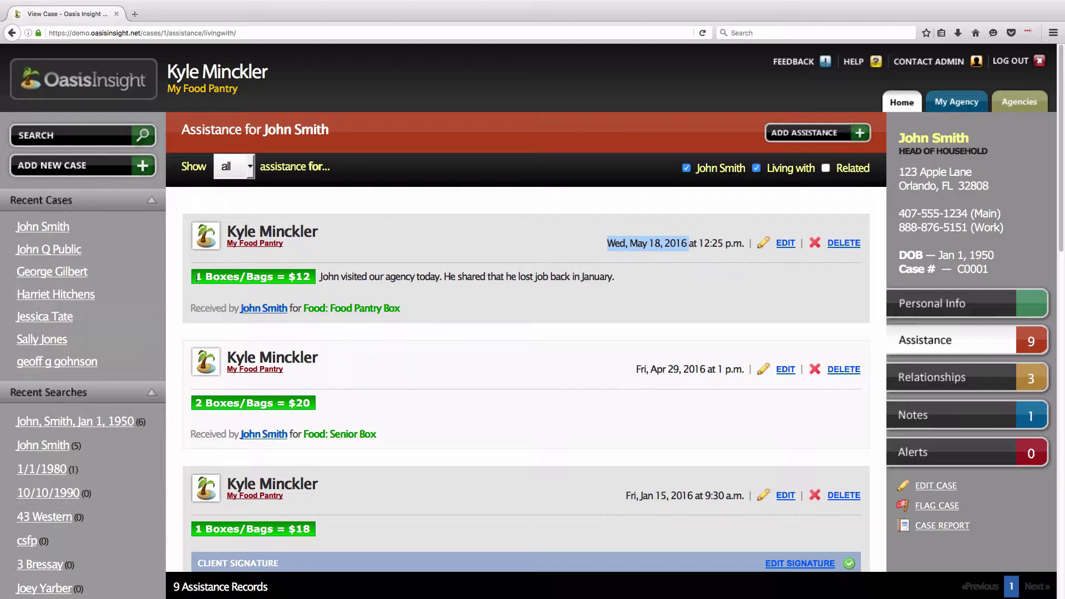
left_click_drag(198, 278, 313, 277)
left_click_drag(408, 309, 304, 311)
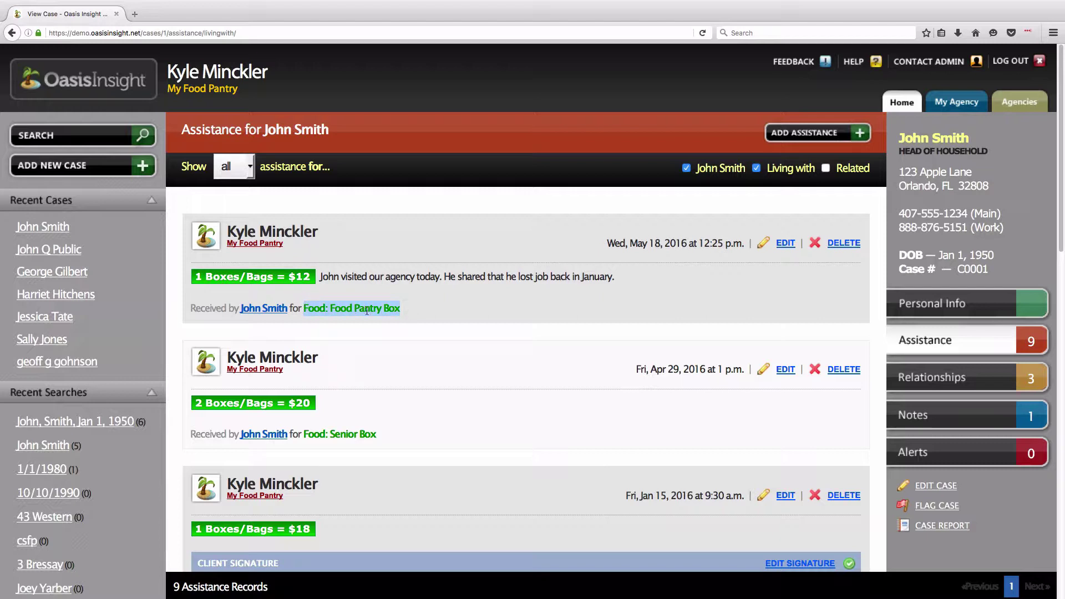
left_click(427, 318)
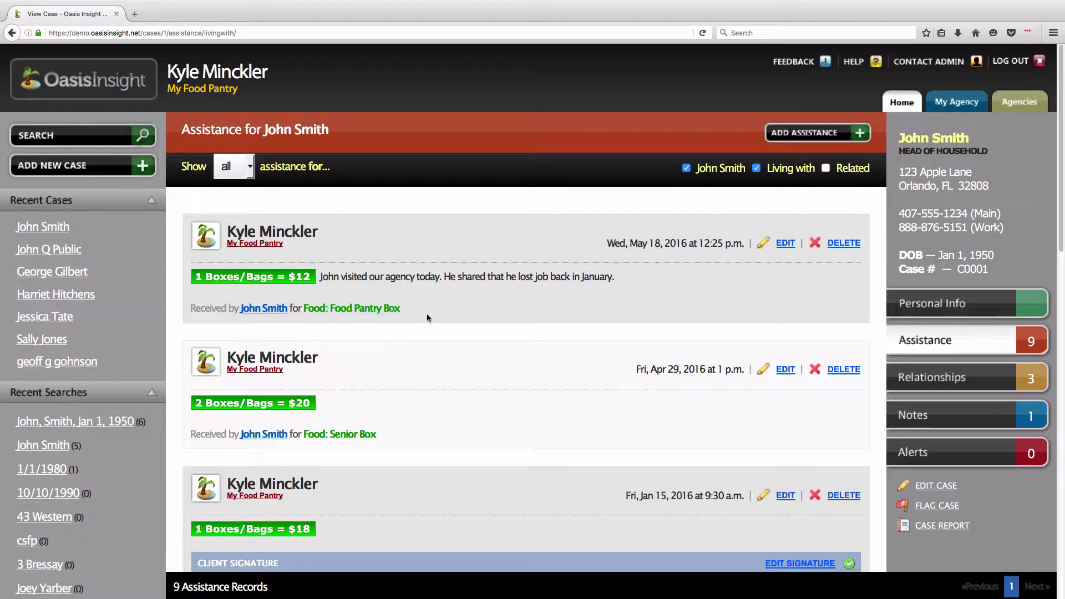
- Review the second record's date, staff, quantity and Food: Senior Box category, then start Add Assistance
left_click_drag(632, 369, 705, 369)
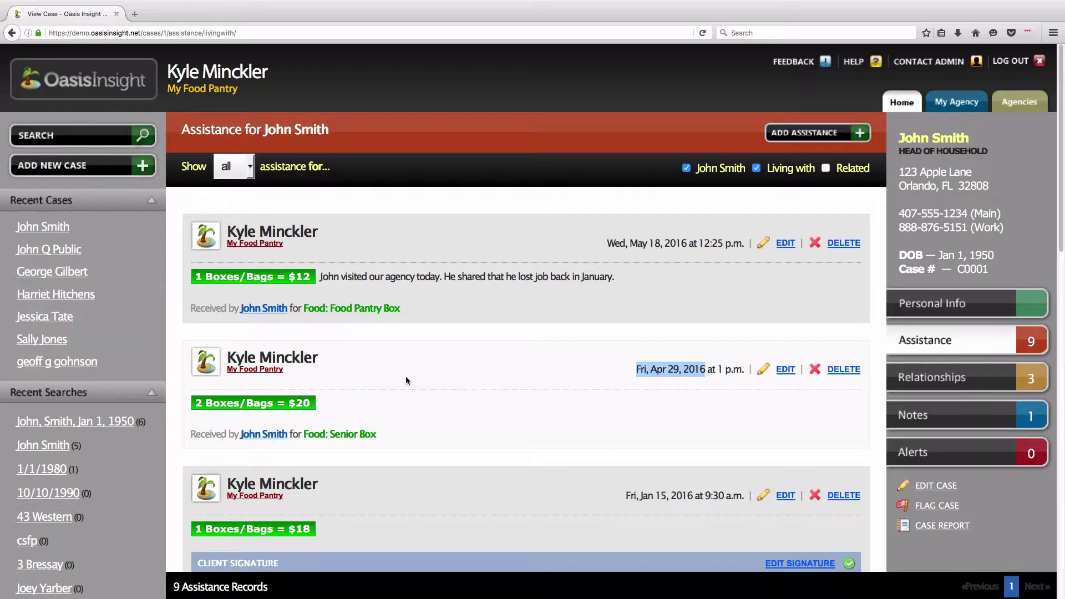
left_click_drag(228, 358, 318, 359)
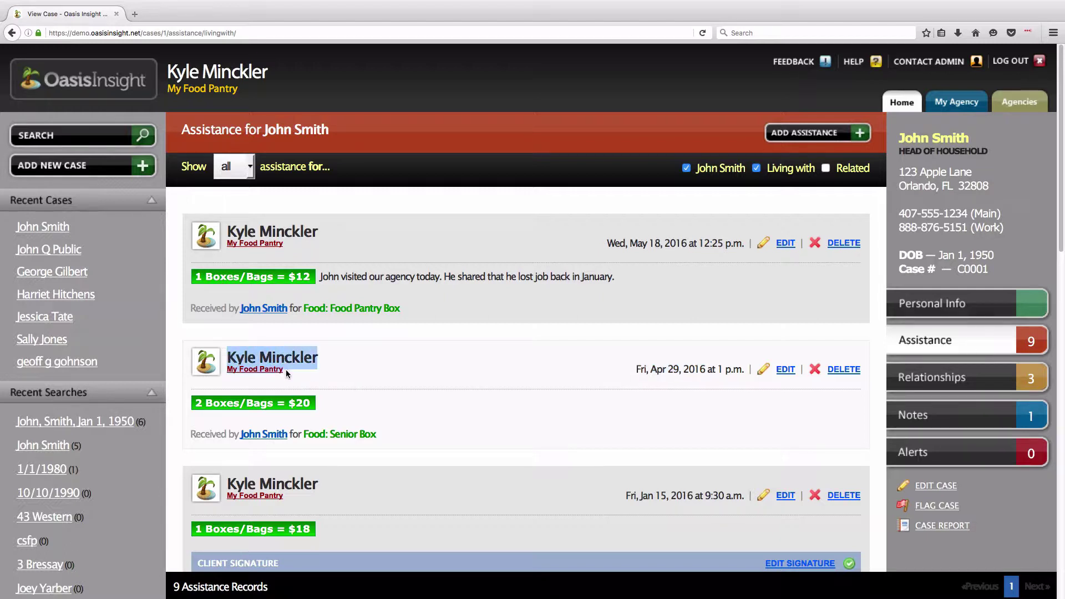
left_click(286, 371)
left_click_drag(195, 403, 291, 403)
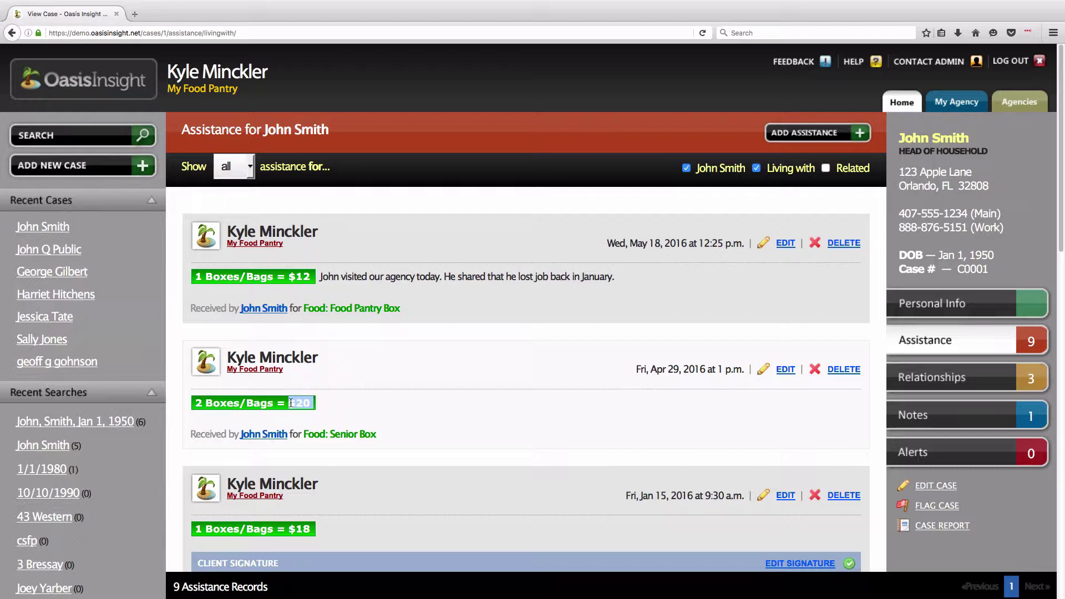
left_click(350, 410)
left_click_drag(381, 433, 303, 434)
left_click(473, 431)
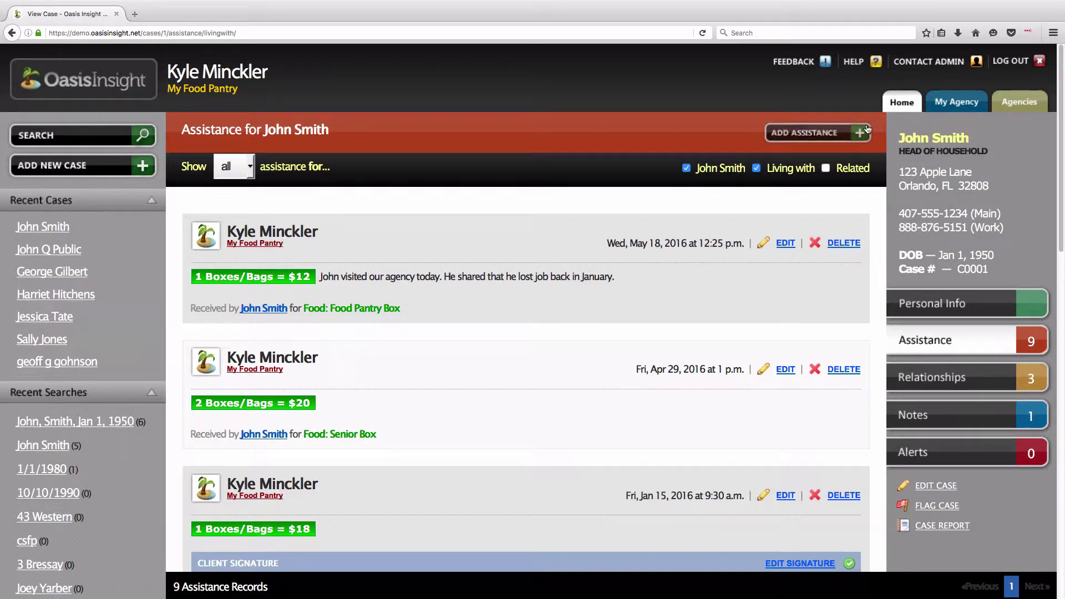
left_click(816, 138)
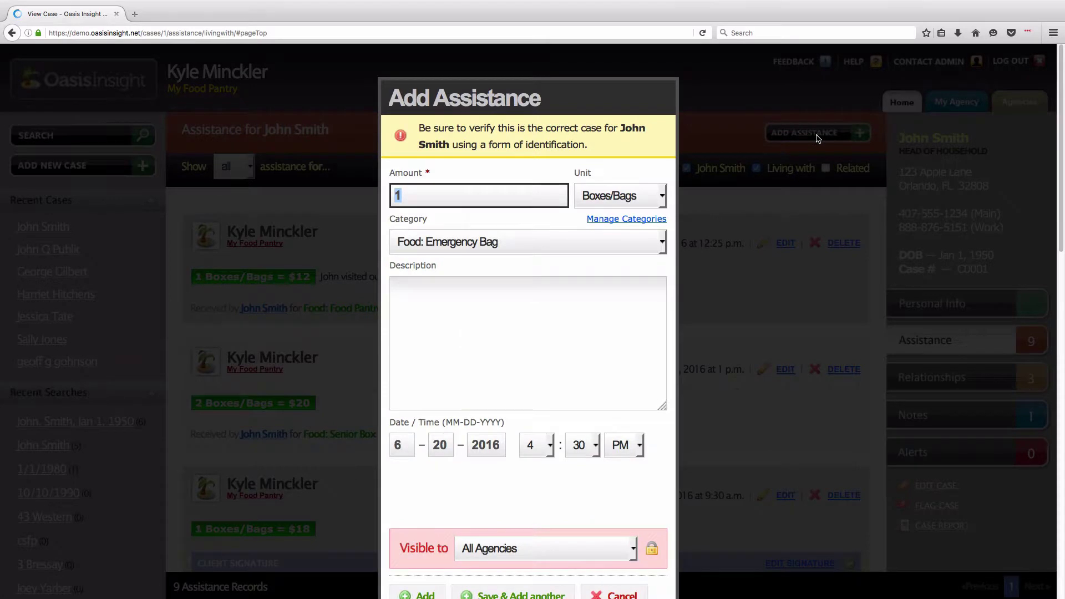
- Look over the Amount, Unit and Category fields, then replace the Amount 1 with 2
scroll(761, 206, "down", 1)
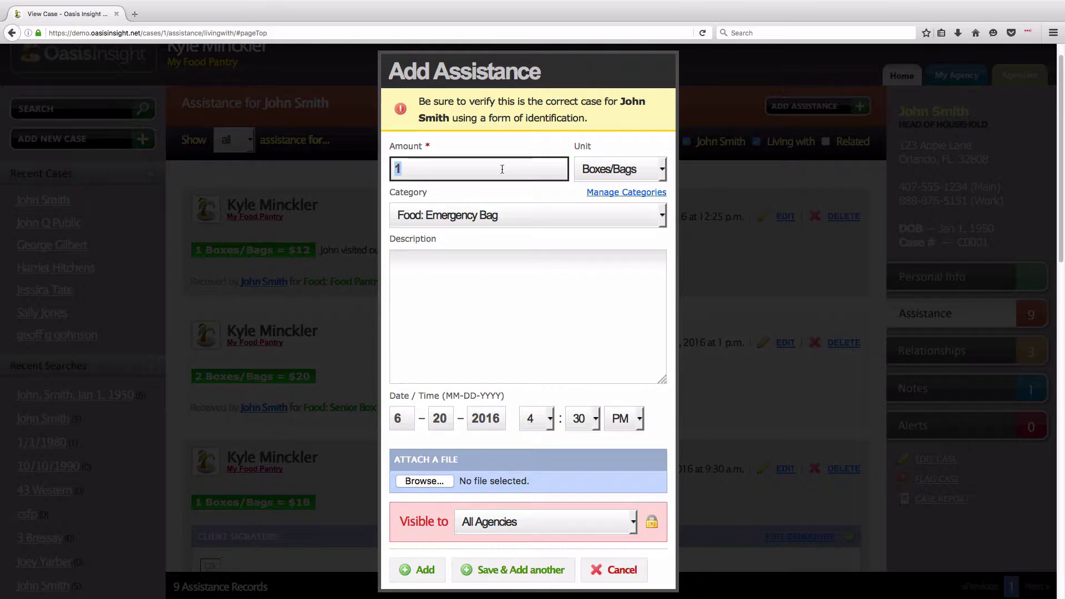
left_click_drag(389, 146, 426, 146)
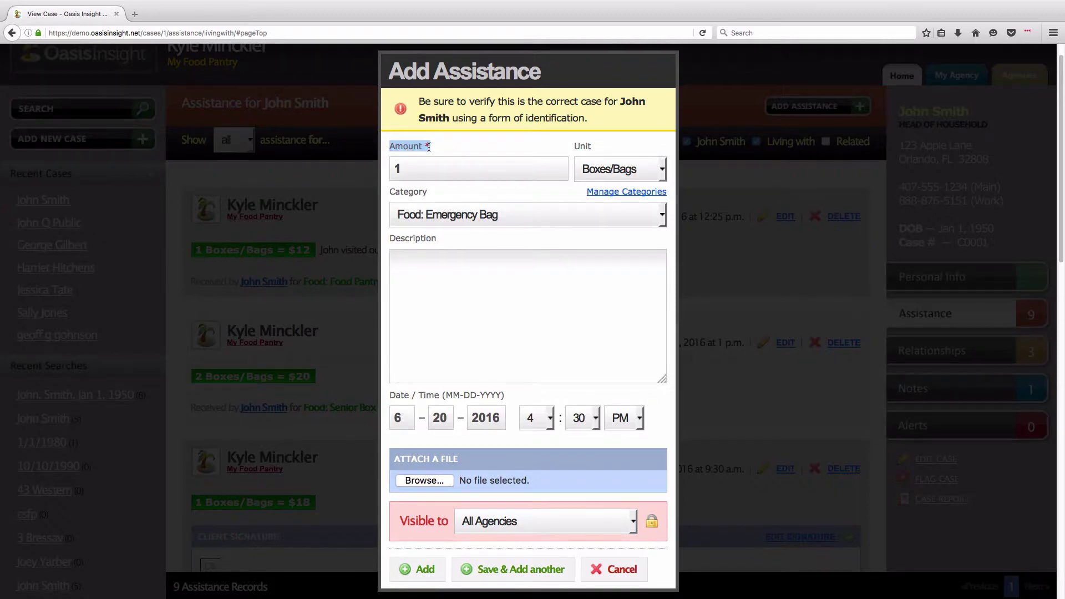
left_click(547, 146)
left_click_drag(571, 146, 593, 147)
left_click_drag(388, 192, 427, 192)
left_click(460, 196)
key("Tab")
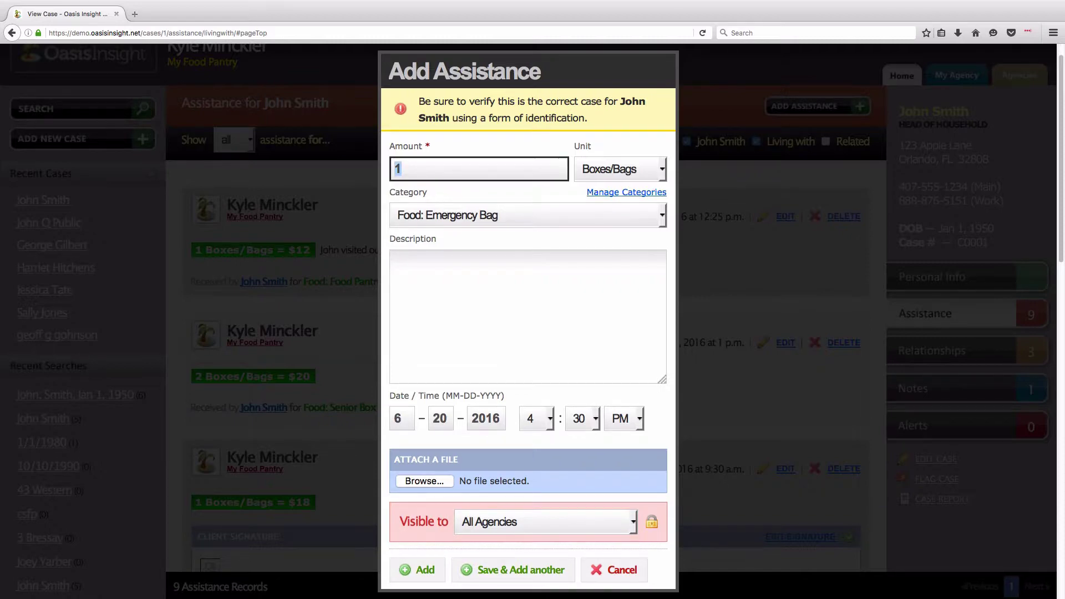
type("2")
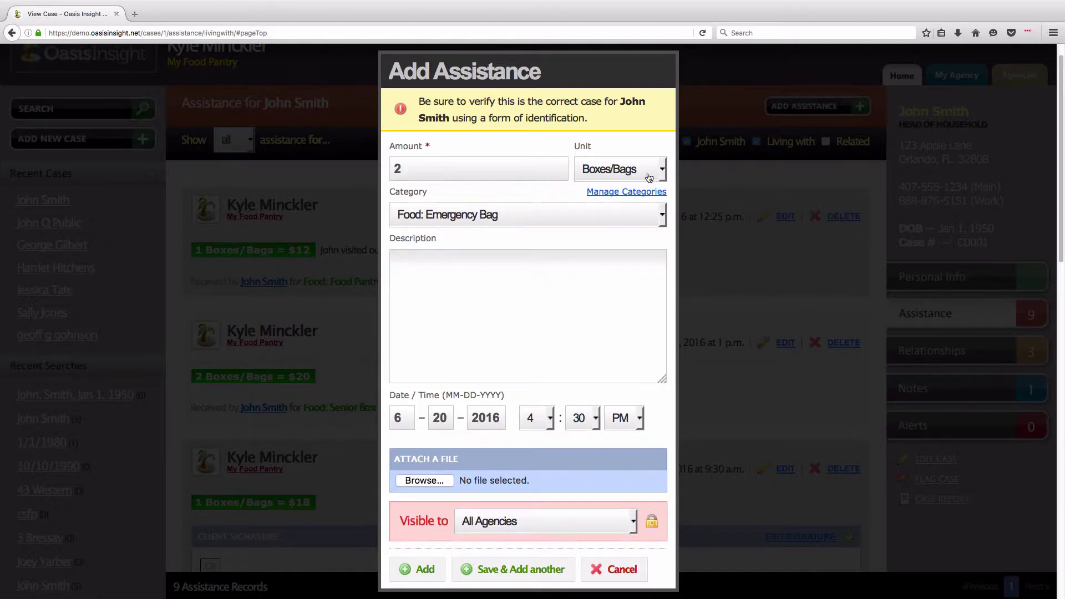
left_click(663, 170)
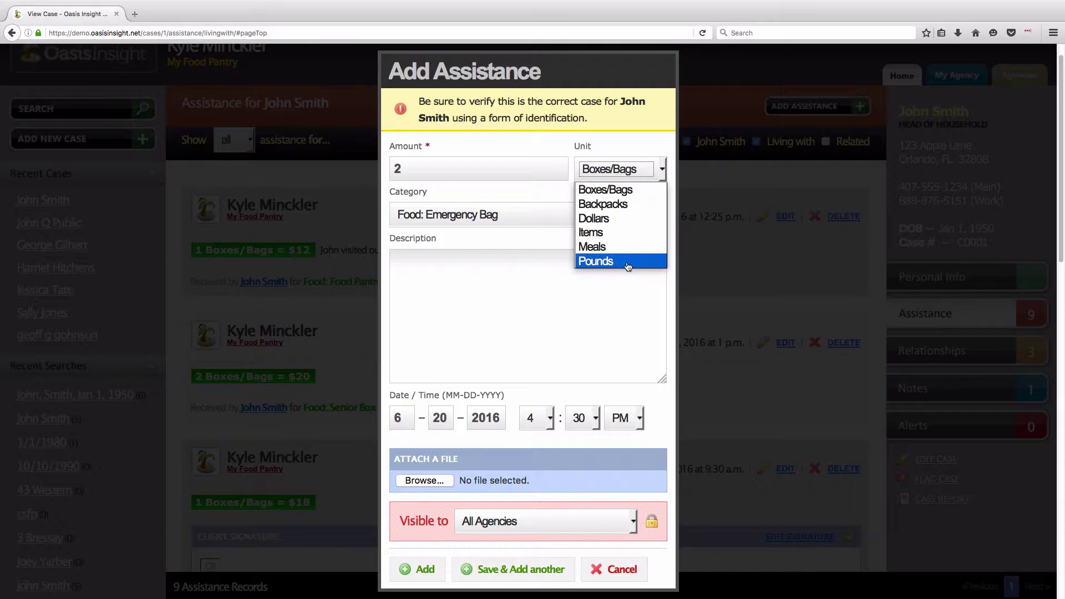
- Leave the unit as Boxes/Bags and pick Food Pantry Box as the assistance category
left_click(622, 192)
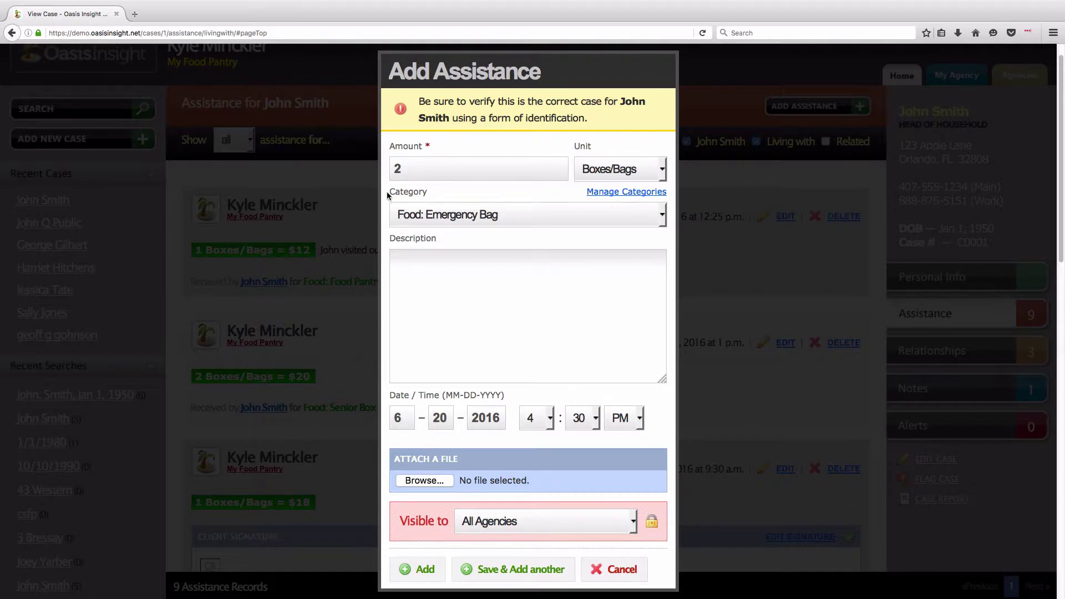
left_click(659, 222)
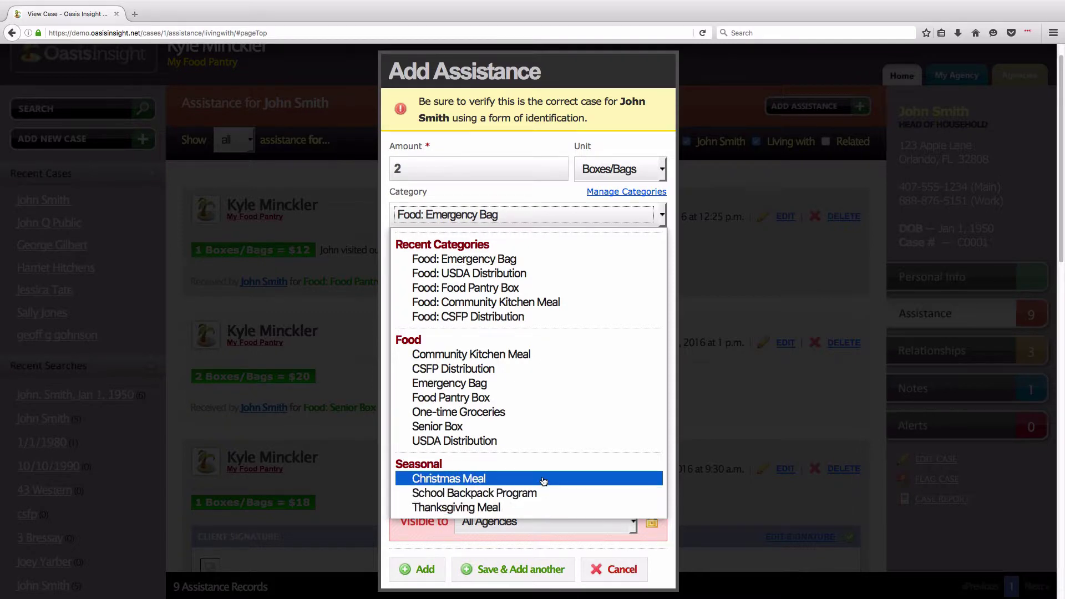
left_click(505, 398)
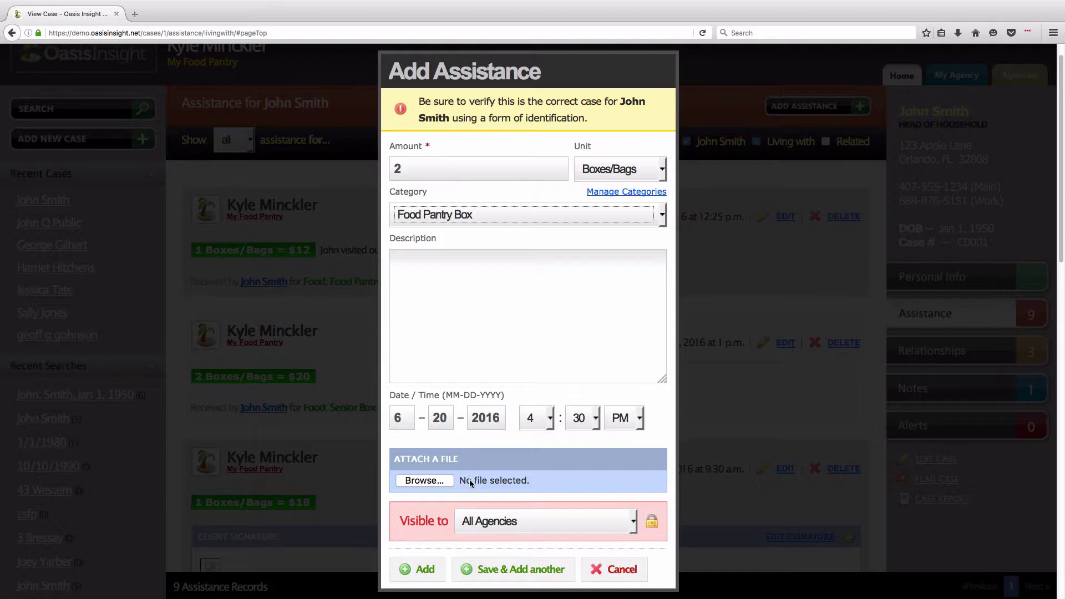
scroll(467, 481, "down", 1)
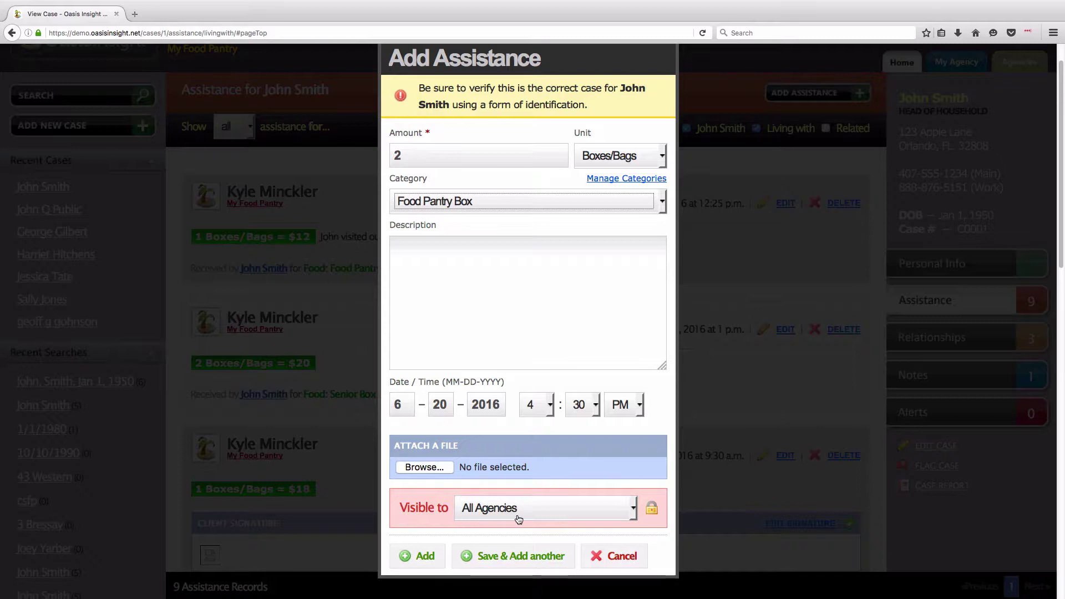
left_click(633, 513)
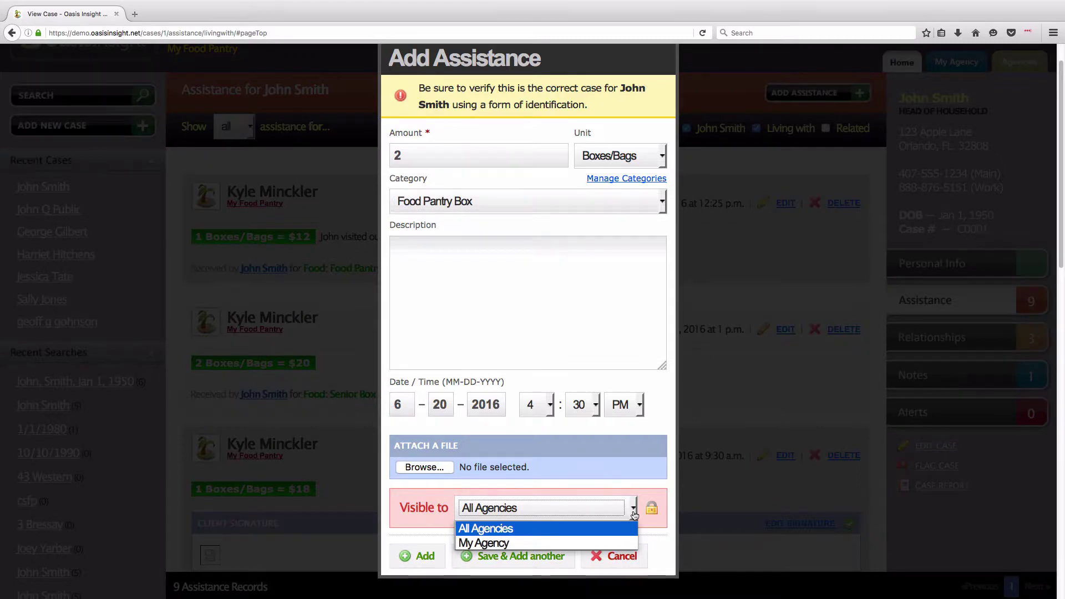
left_click(537, 544)
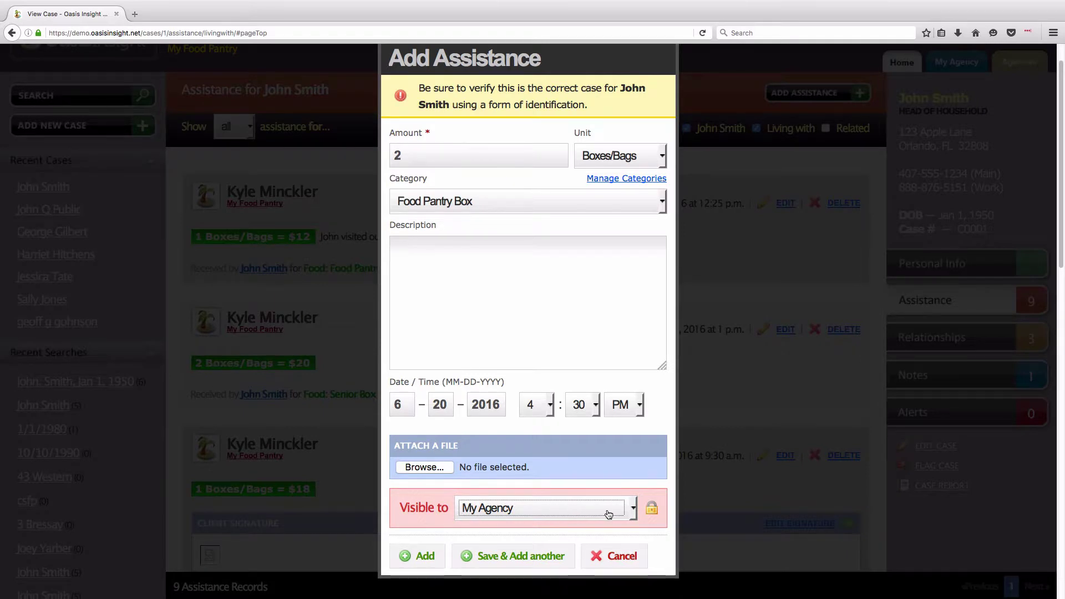
left_click(633, 515)
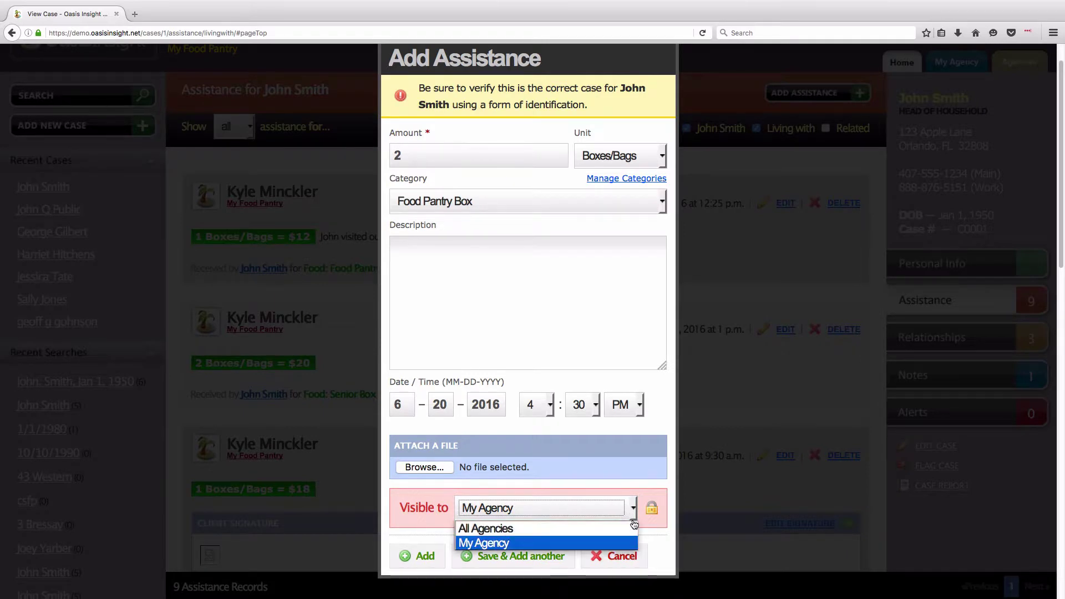
left_click(623, 528)
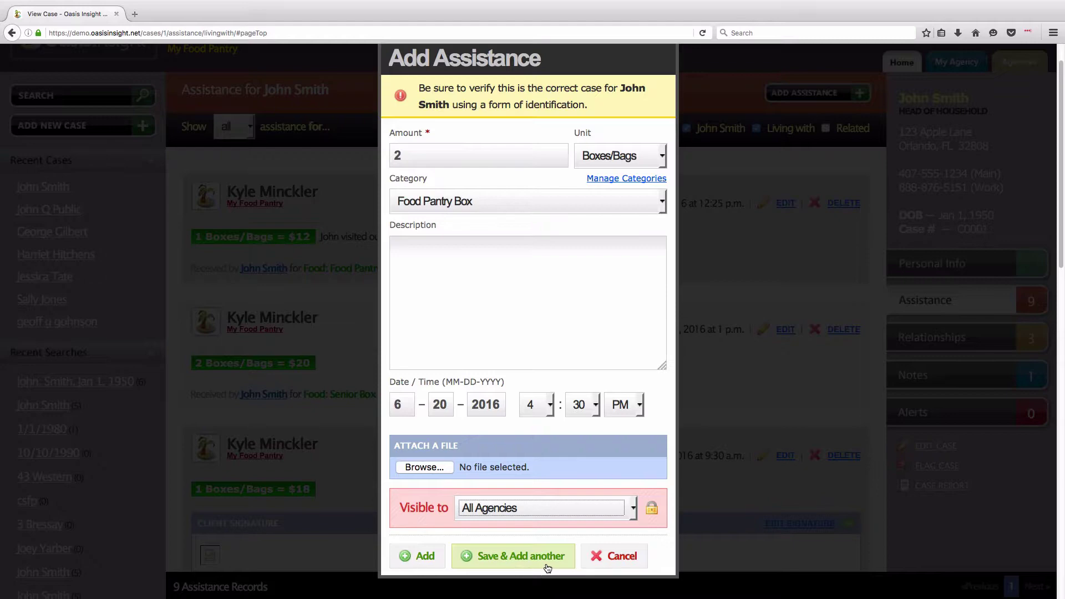
- Add the 2 Boxes/Bags Food Pantry Box record and confirm it heads the ten-record list
left_click(423, 563)
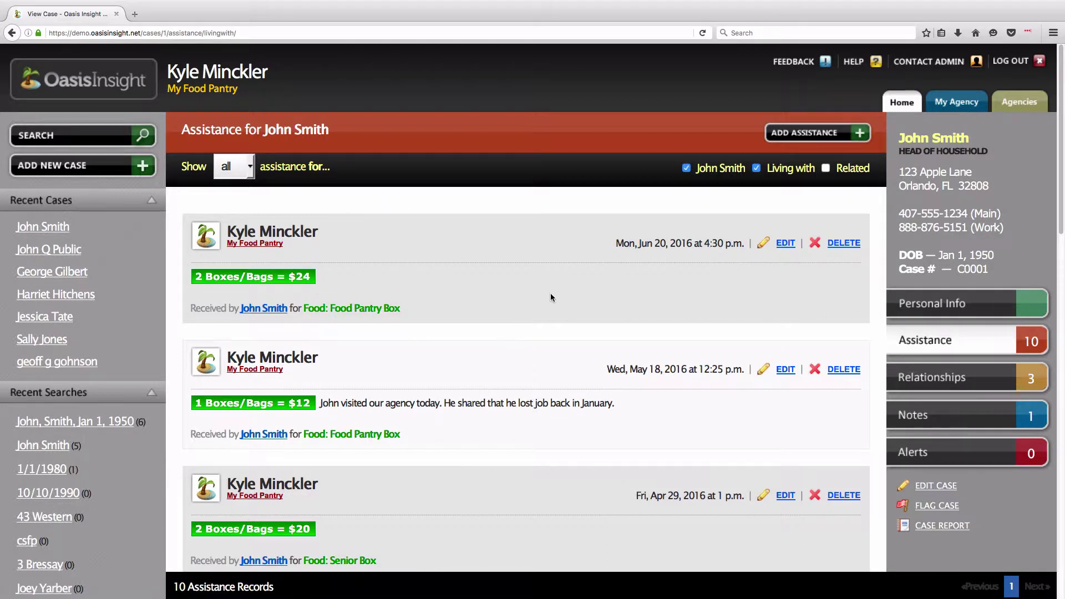
left_click_drag(472, 304, 229, 232)
left_click(465, 260)
left_click_drag(696, 168, 747, 168)
left_click(734, 186)
left_click_drag(768, 168, 816, 172)
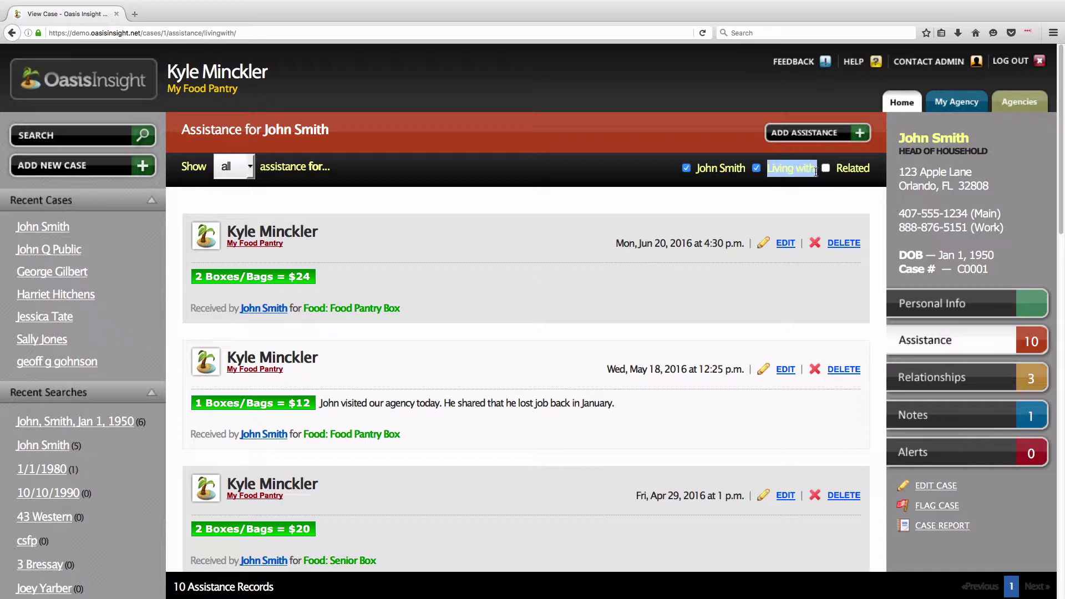
left_click(772, 185)
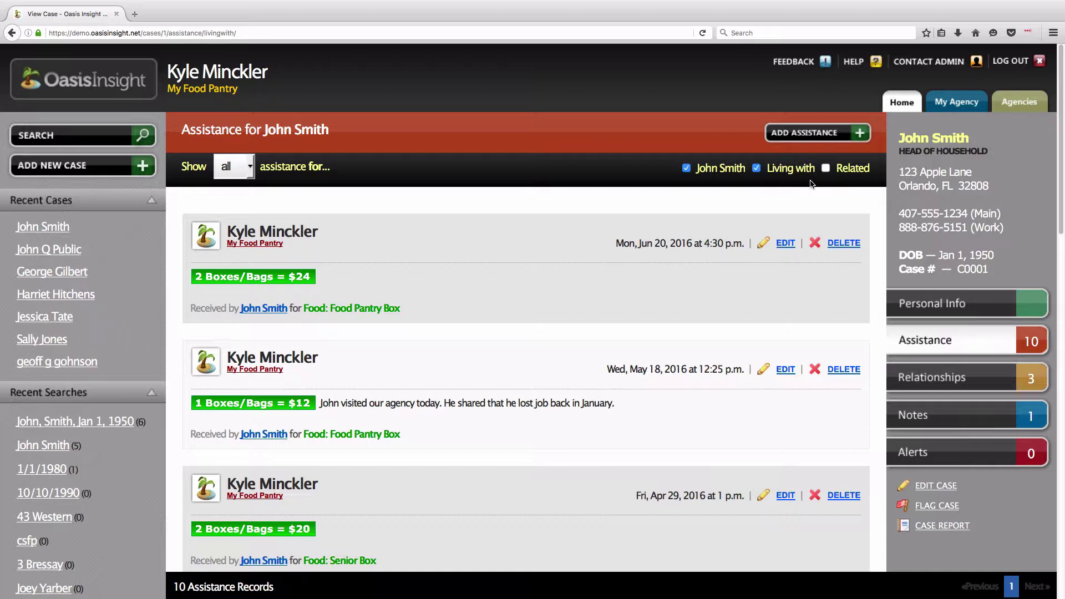
- Open the household's Relationships page, review the listed members, and edit the cousin's relationship
left_click(987, 381)
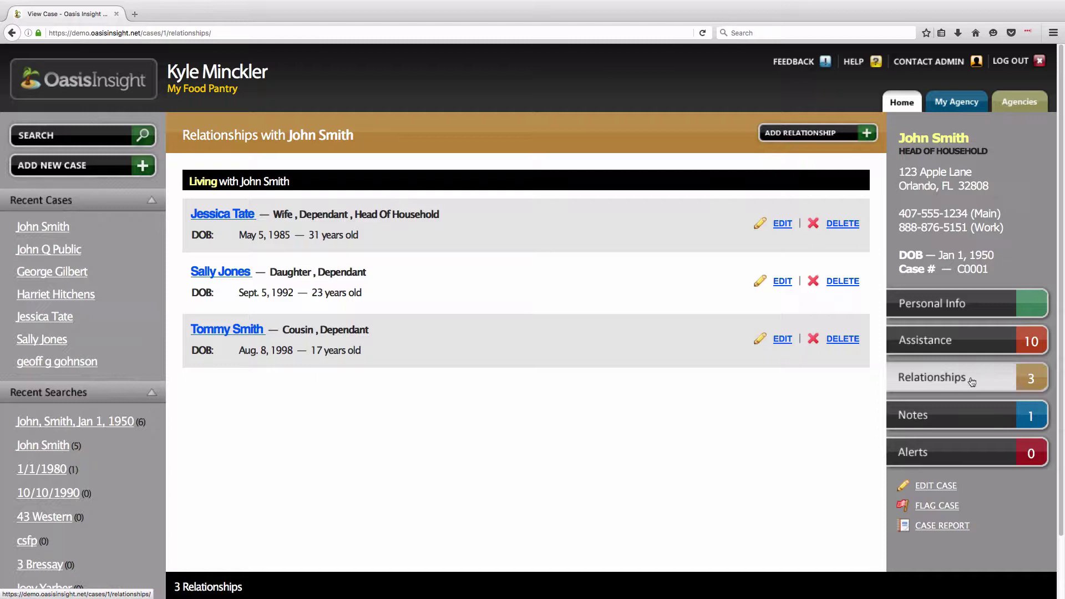
left_click_drag(287, 136, 353, 137)
left_click(194, 216)
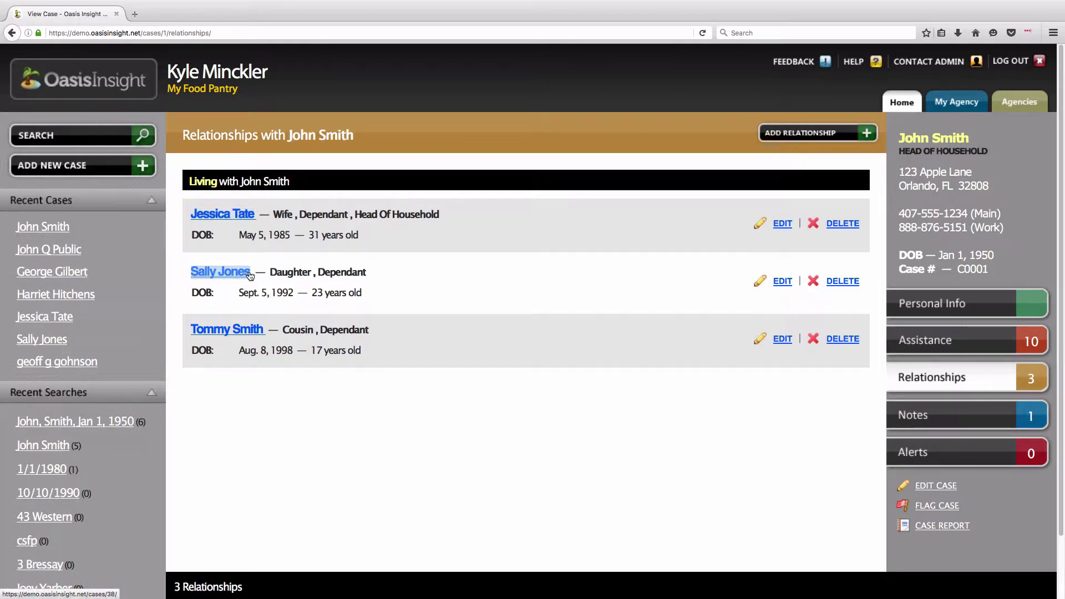
left_click_drag(190, 330, 267, 330)
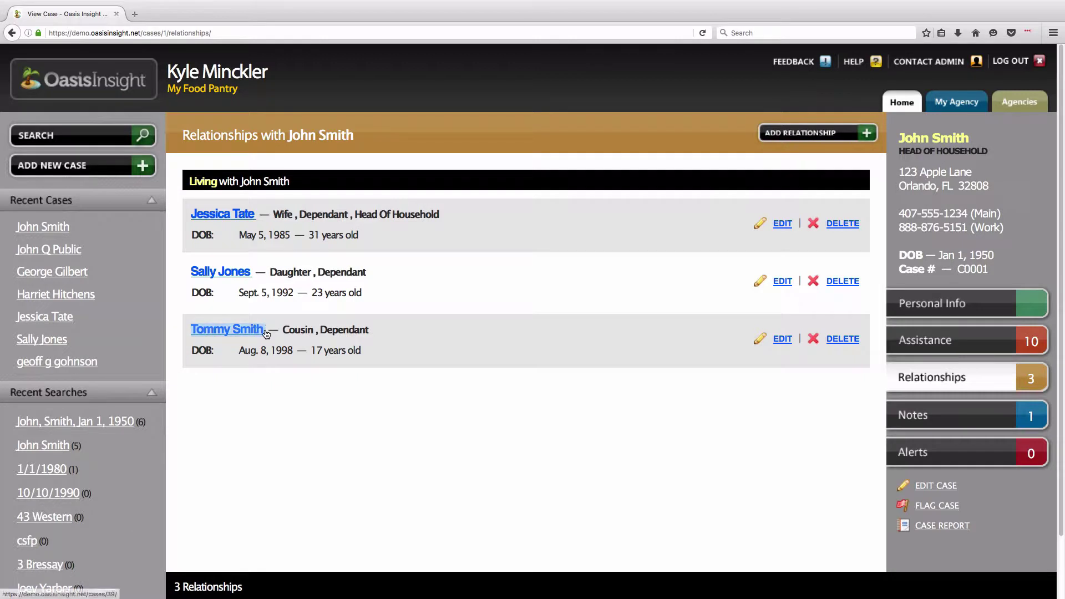
left_click(403, 381)
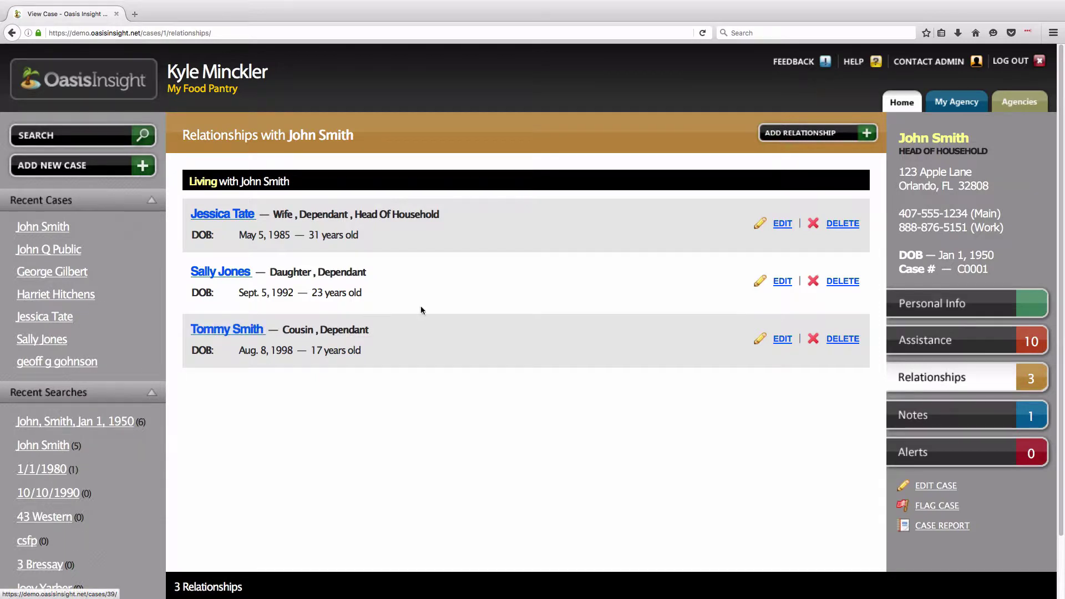
left_click_drag(897, 172, 971, 176)
left_click(726, 363)
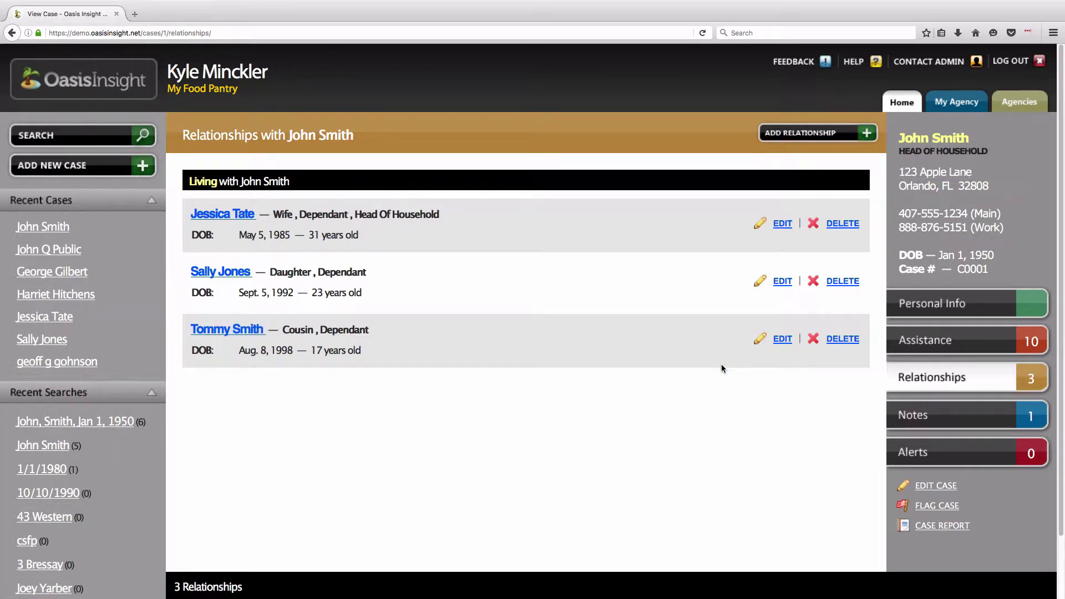
left_click(783, 340)
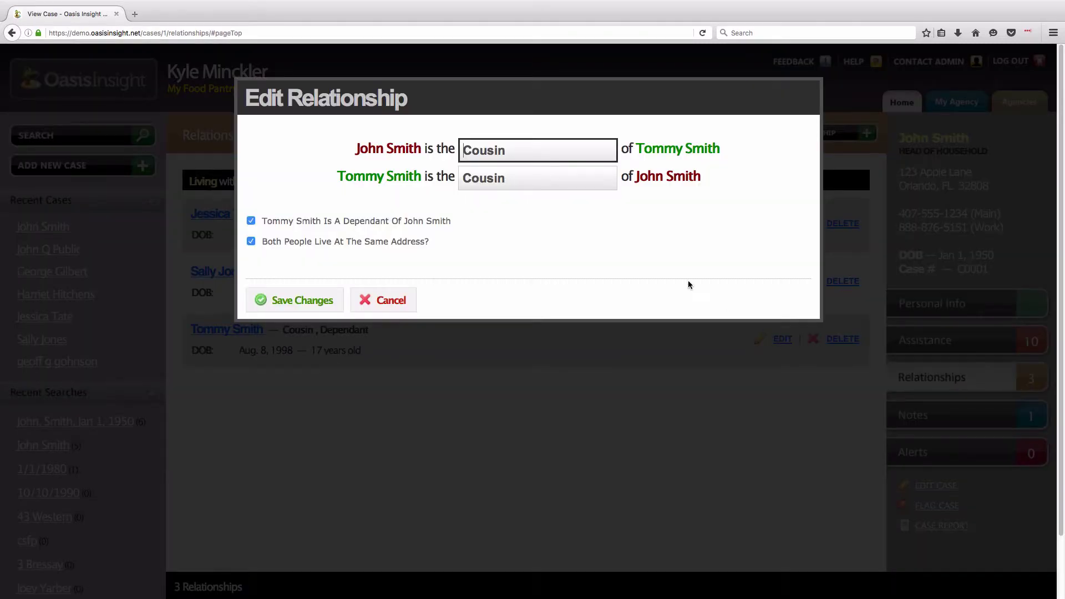
- Make the cousin a non-dependant who does not share the address, and save the relationship
left_click_drag(532, 157, 454, 147)
left_click_drag(524, 181, 463, 179)
left_click(472, 201)
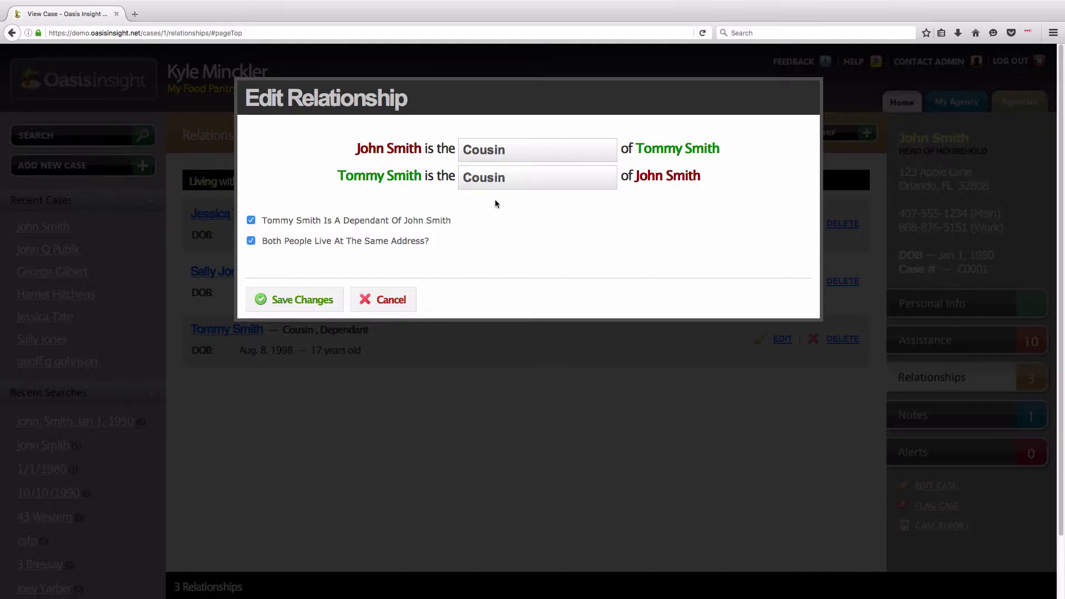
left_click_drag(261, 223, 452, 225)
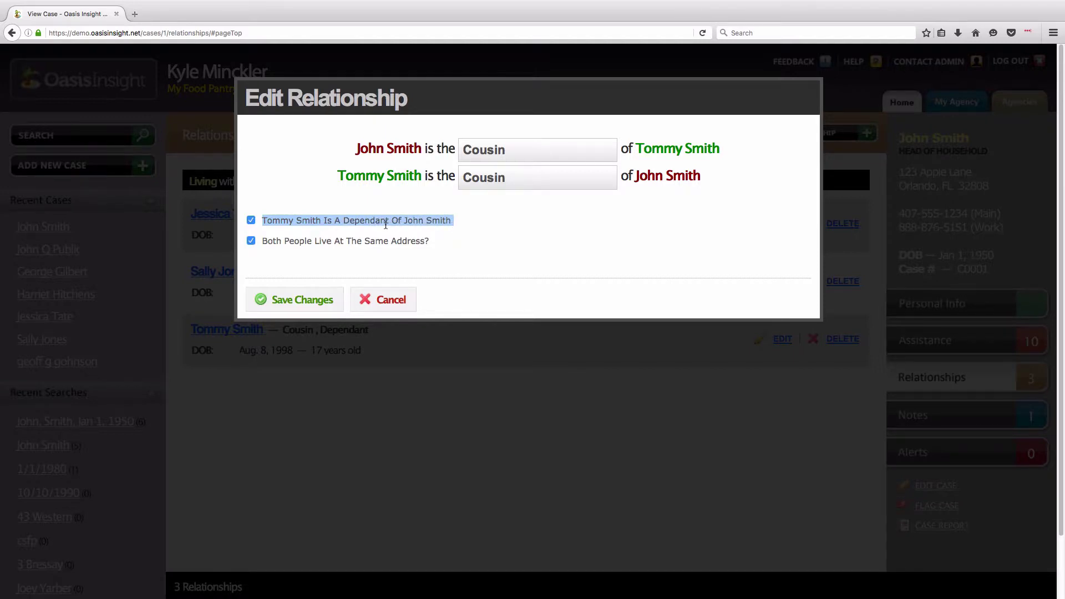
left_click_drag(268, 243, 433, 247)
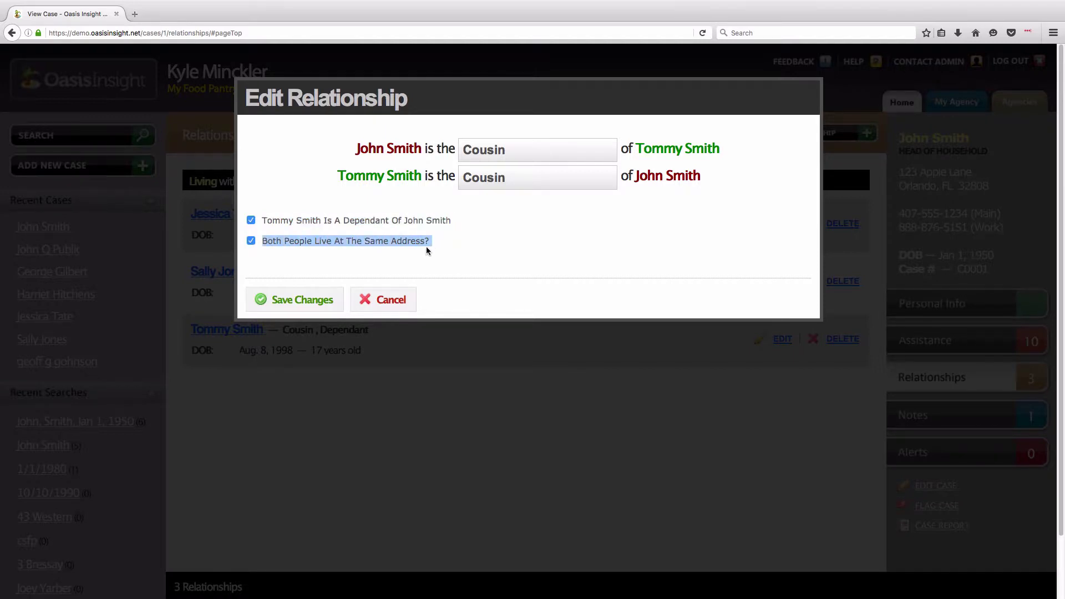
left_click(432, 247)
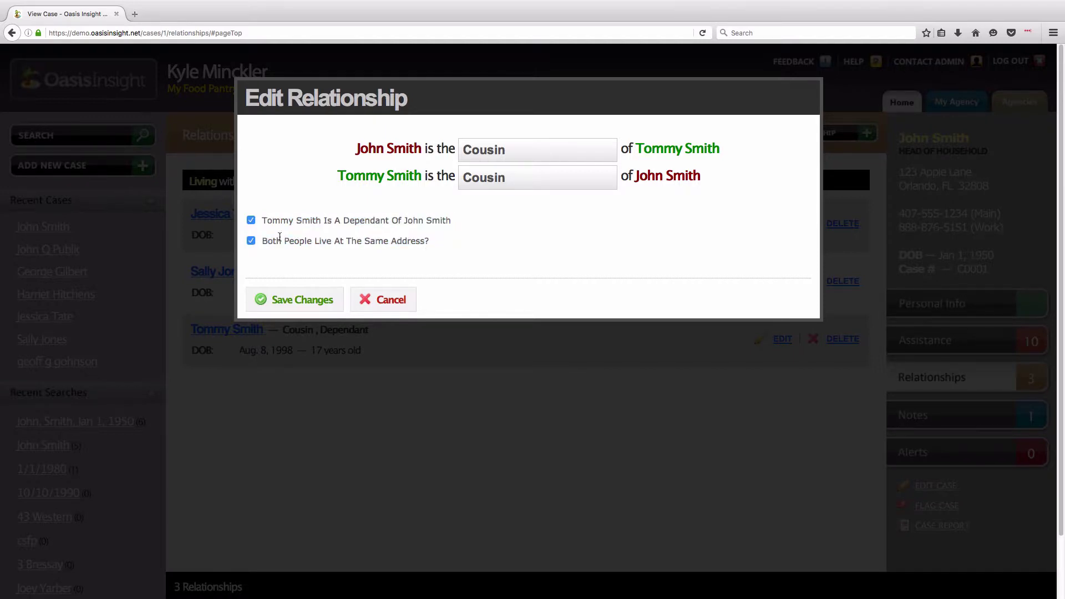
left_click(250, 220)
left_click(251, 241)
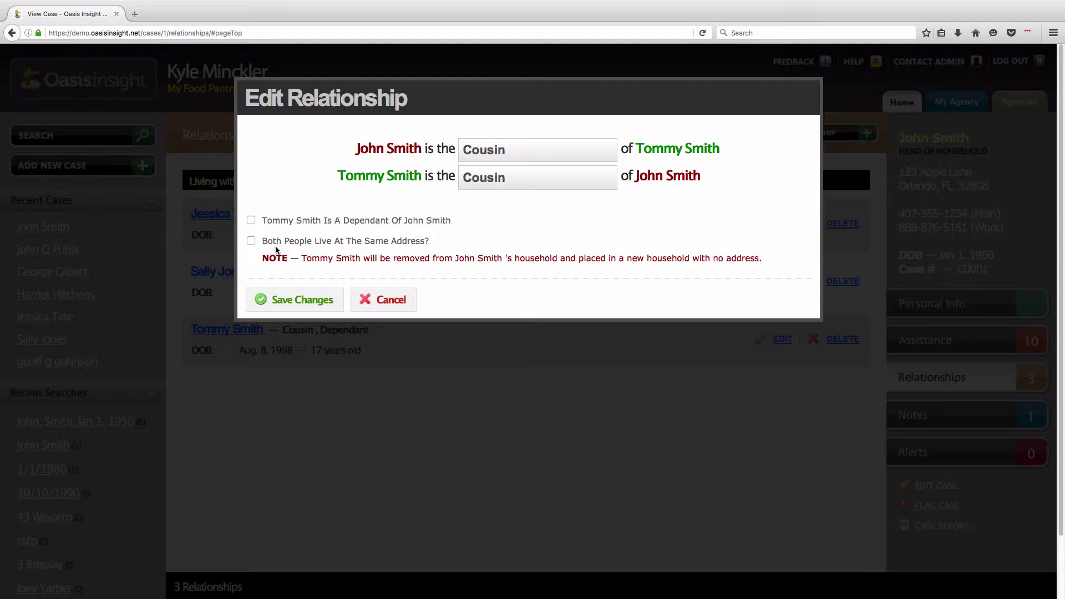
left_click(328, 309)
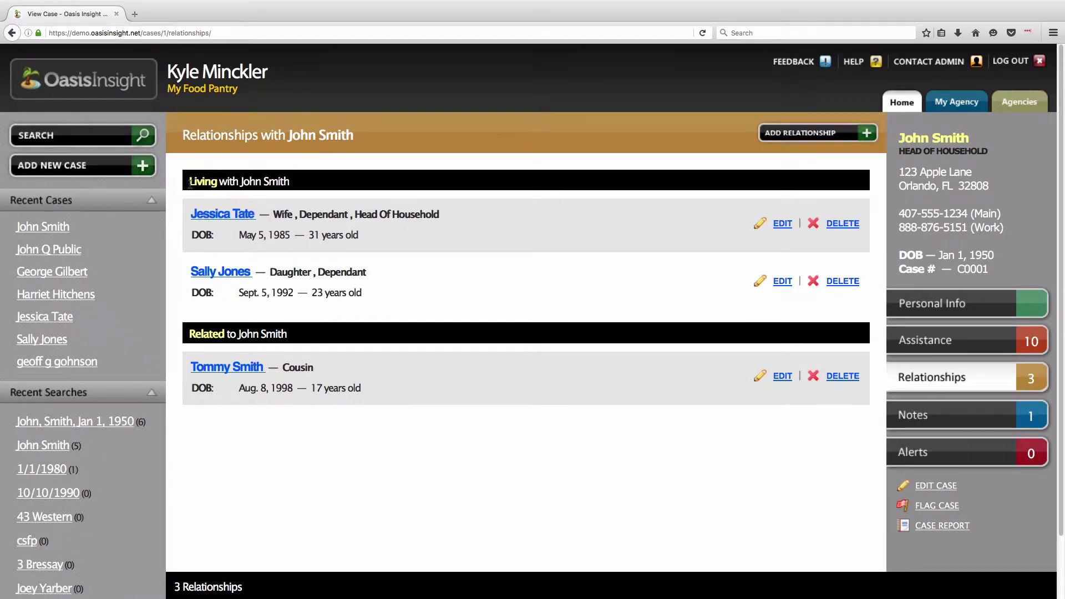
- Review the 'Living with' and 'Related to' sections, then view the case's notes
left_click_drag(190, 183, 299, 192)
left_click(298, 192)
left_click_drag(190, 333, 286, 331)
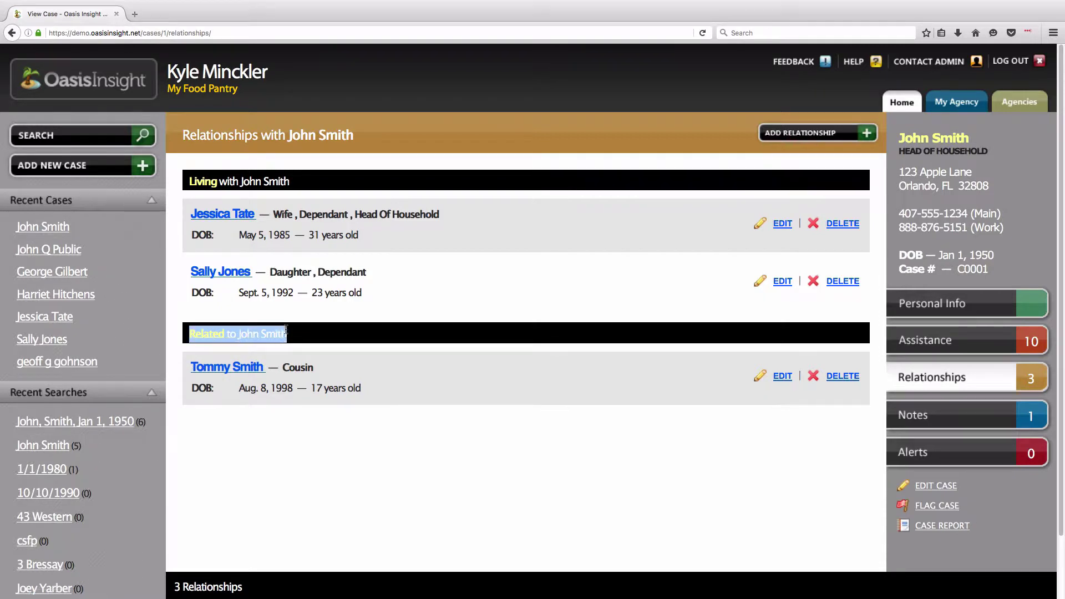
left_click(289, 334)
triple_click(286, 334)
left_click(308, 359)
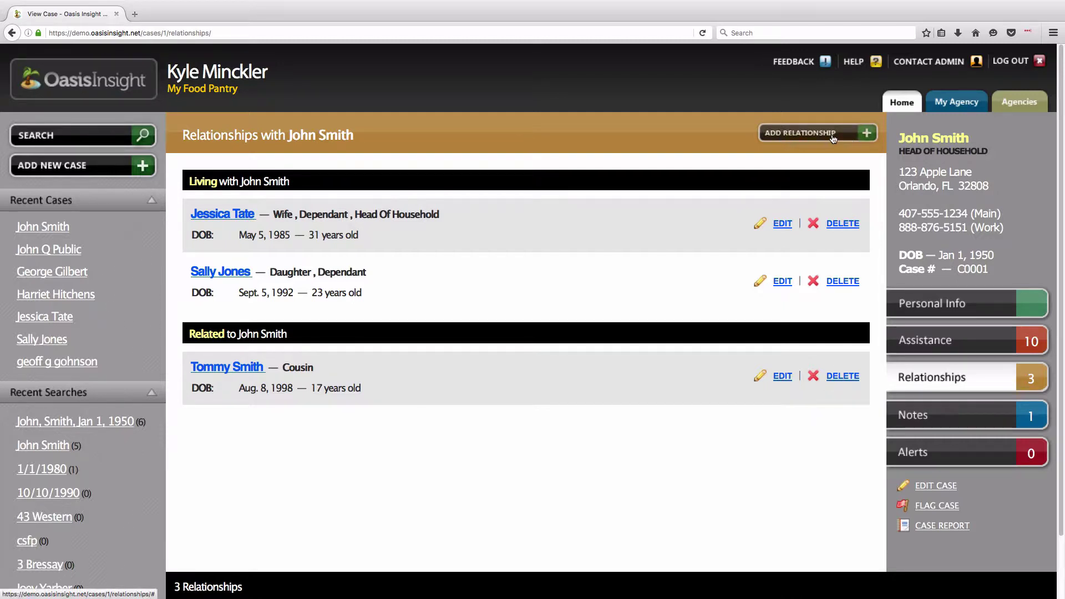
left_click(974, 415)
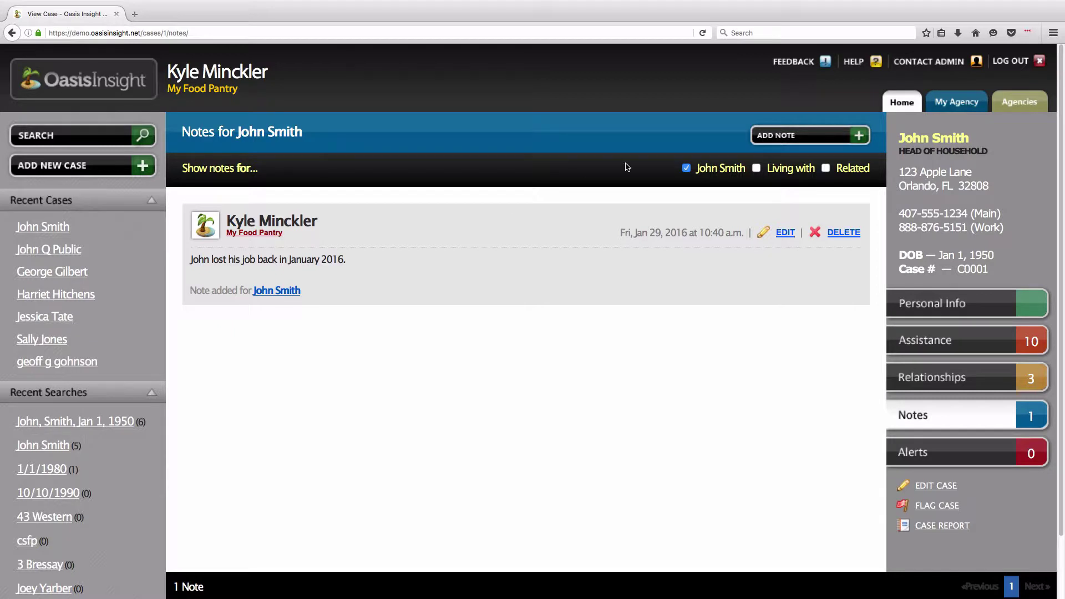
- Add a private note about the conversation with the client, visible only to My Agency
left_click(824, 145)
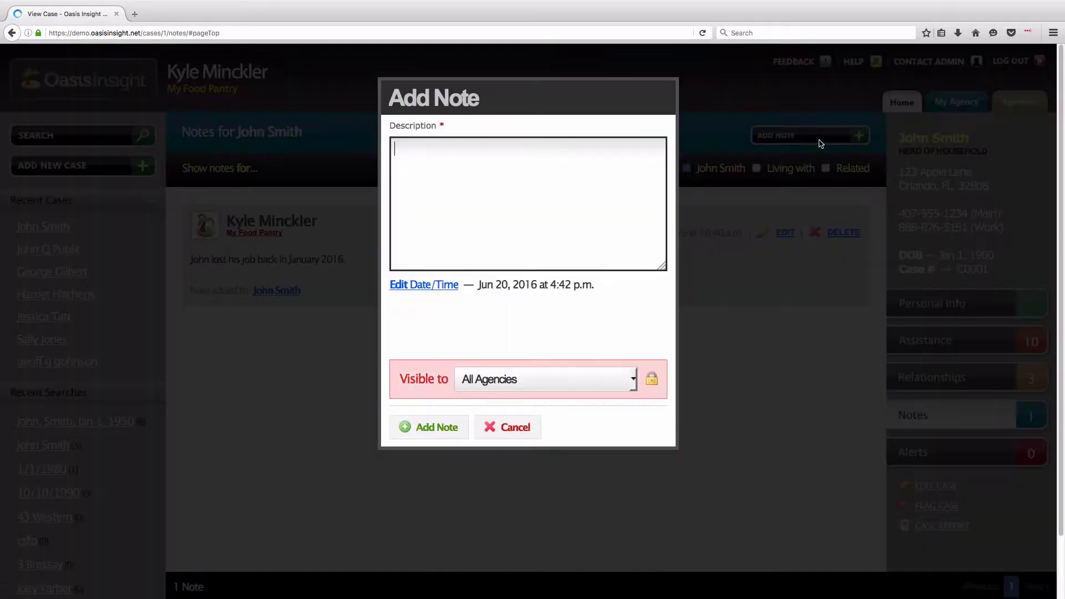
type("T")
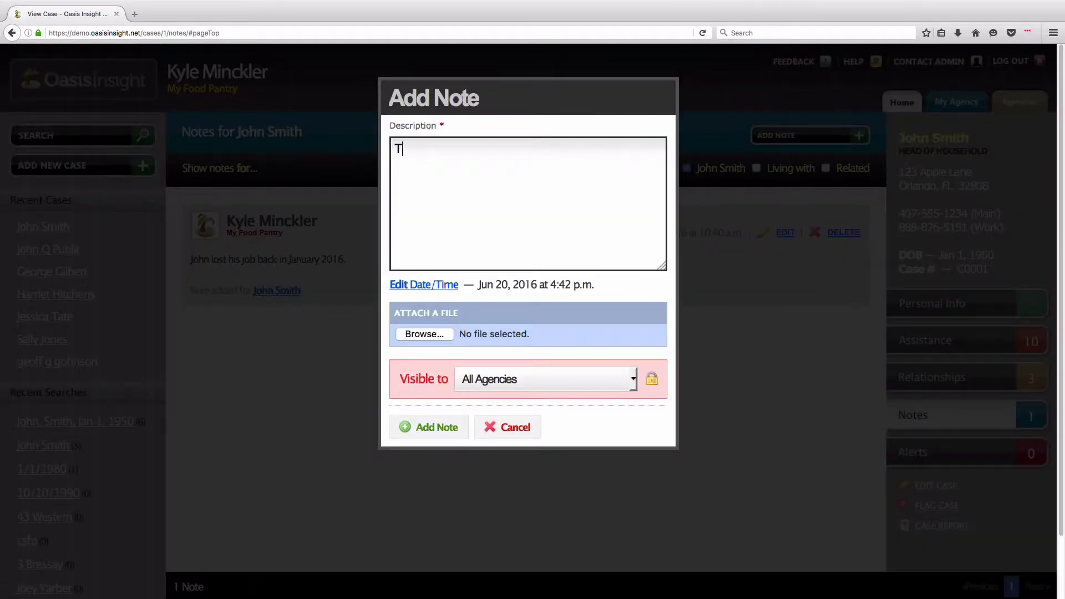
type("his is a private note! W")
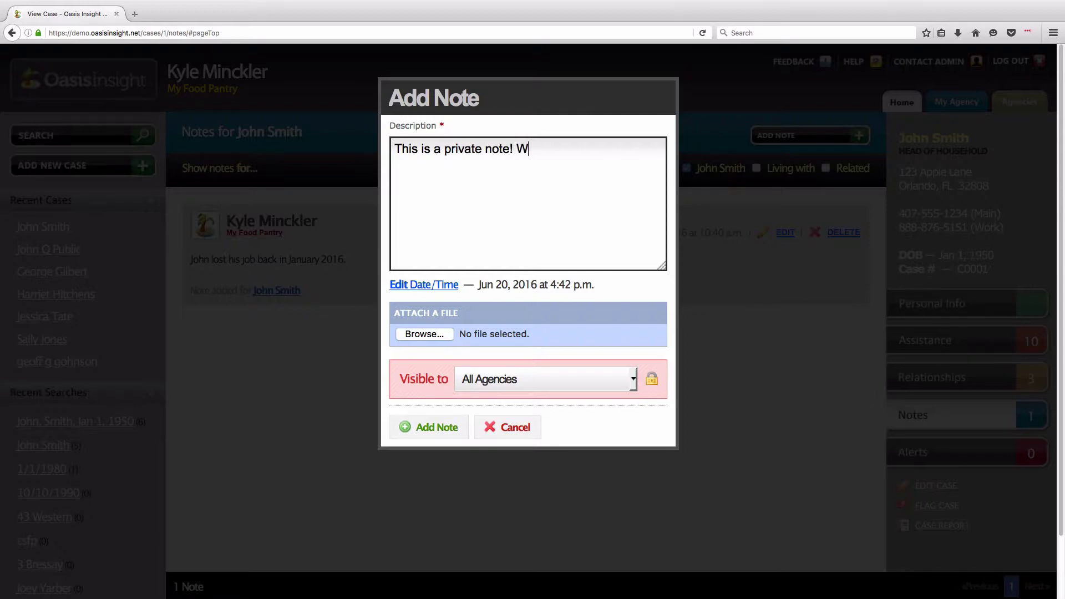
type("e had a conversation with J")
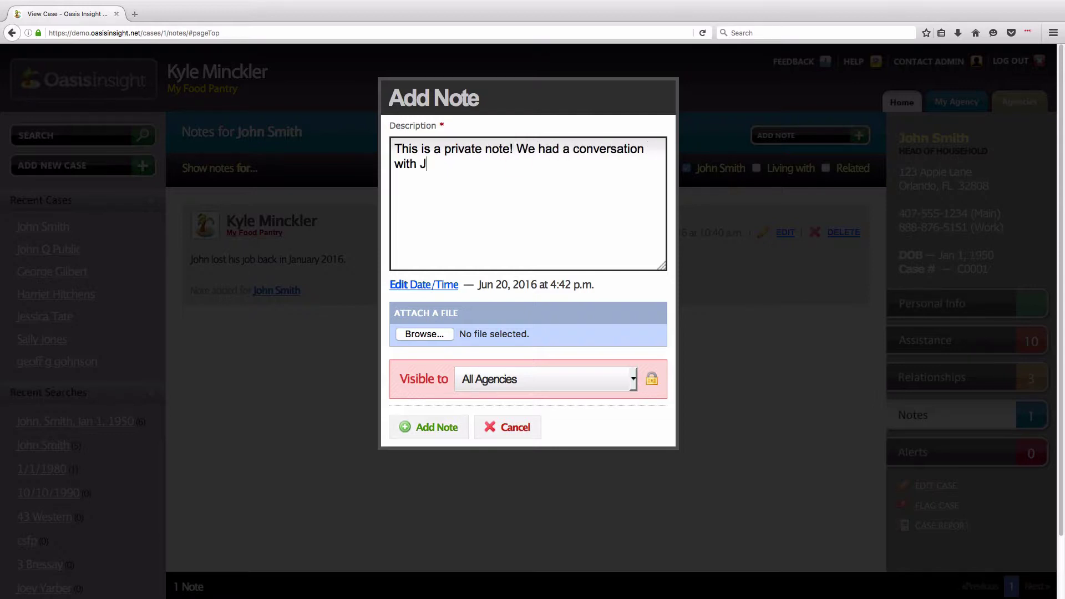
type("ohn and wish the detail")
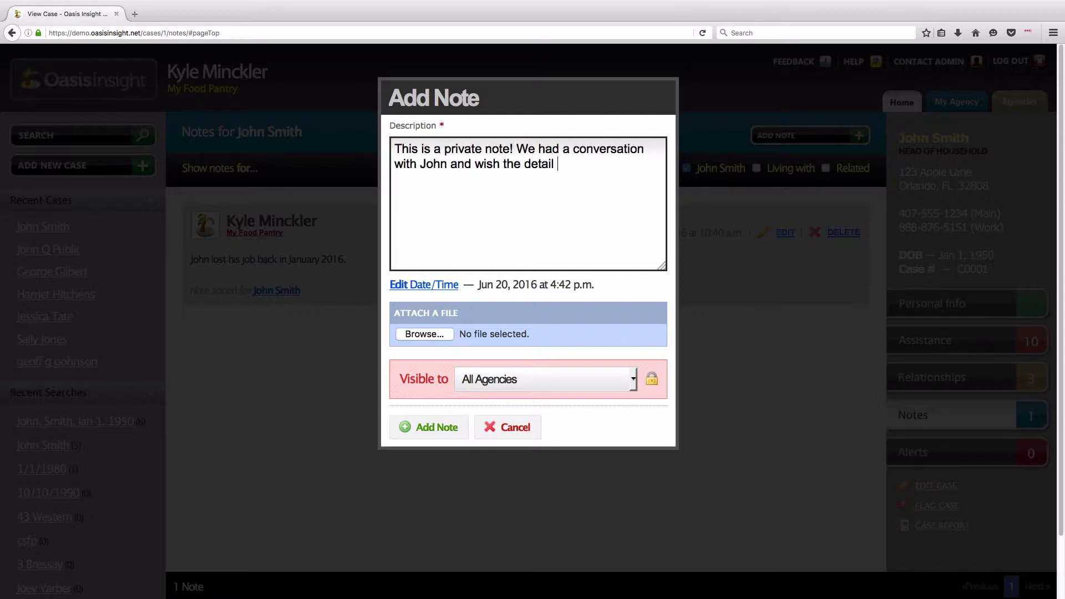
type("s to only be shared with staff at ")
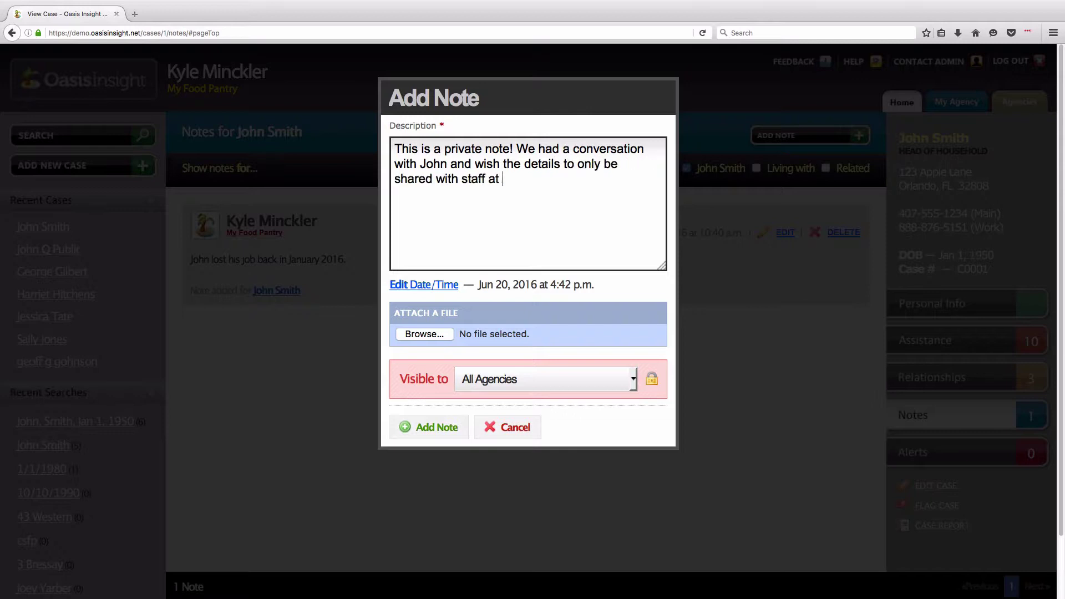
type("My Food Pantry.")
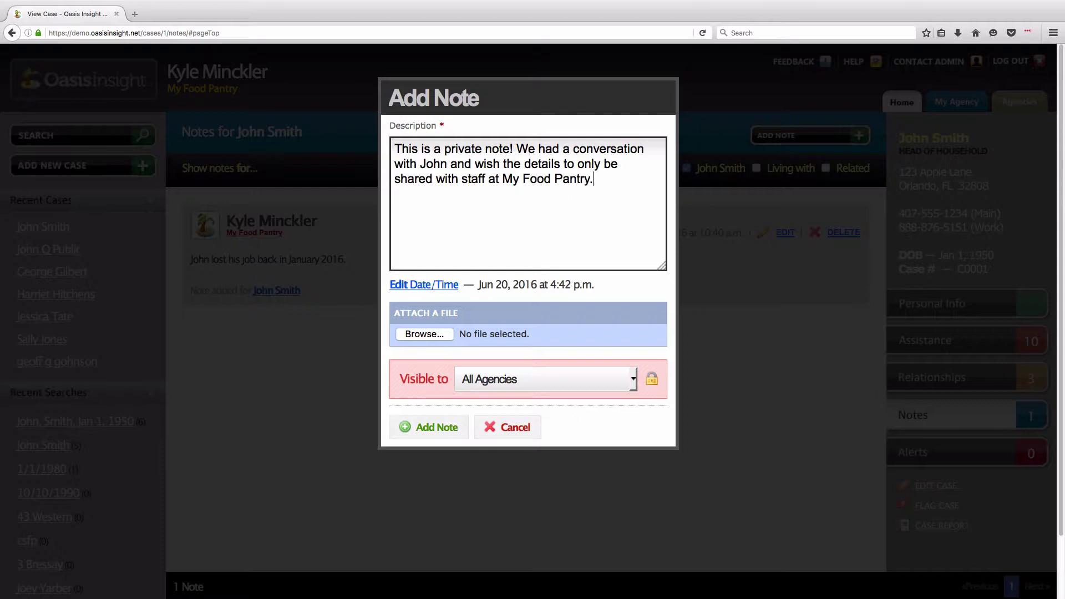
type("....")
left_click_drag(399, 379, 496, 383)
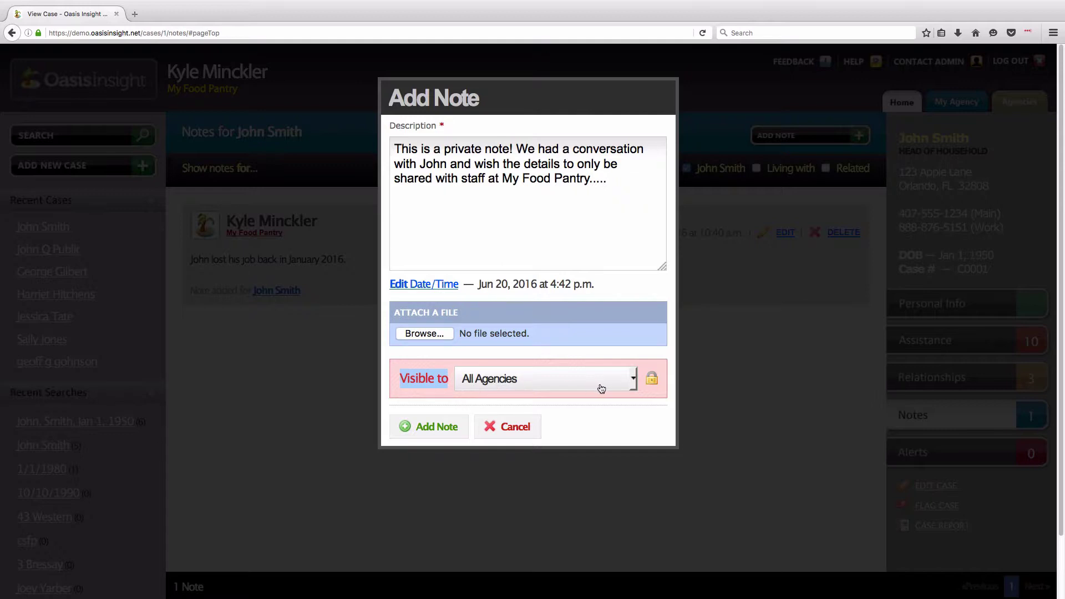
left_click(634, 385)
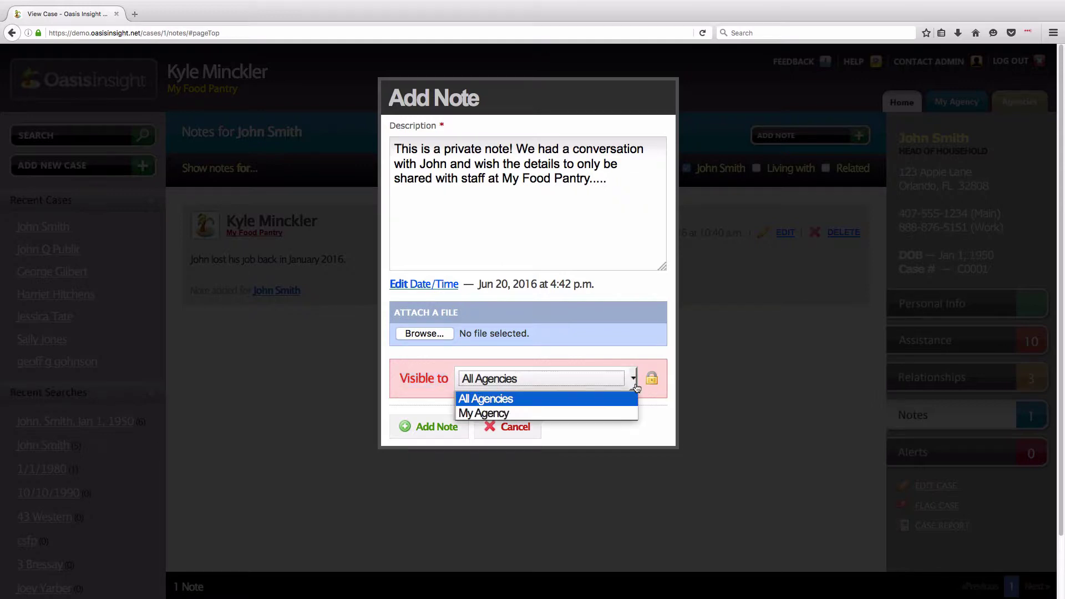
left_click(592, 414)
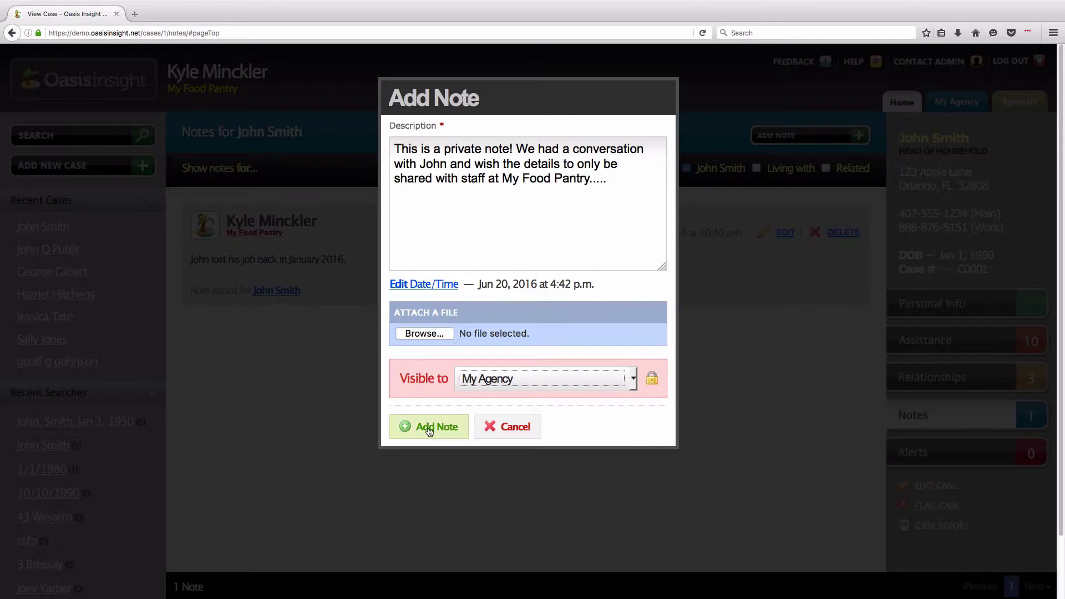
left_click(434, 429)
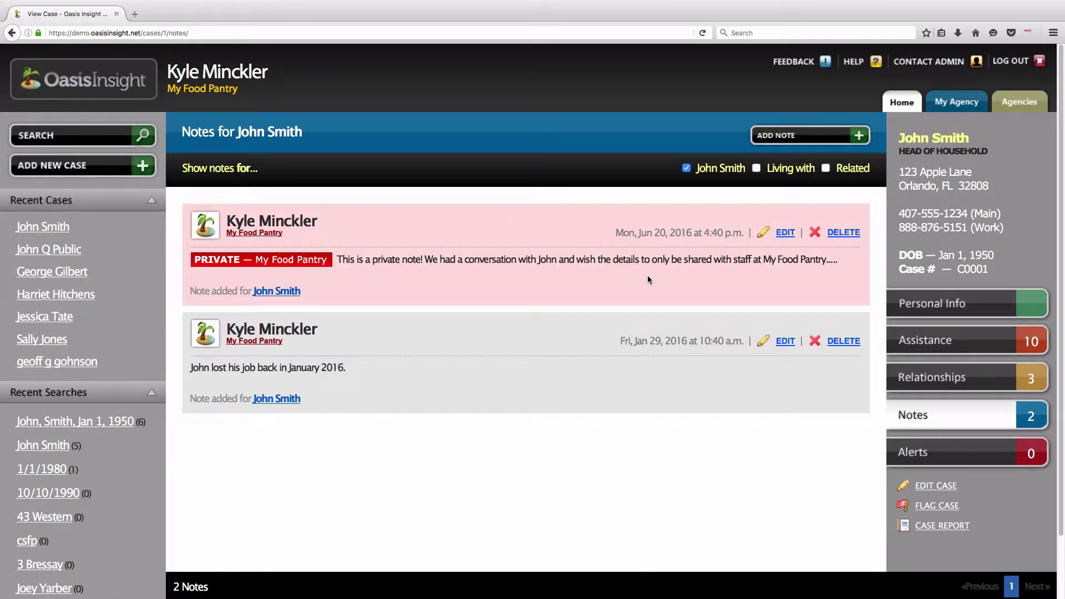
- Show the case's Alerts page, which lists 0 alerts
left_click(970, 453)
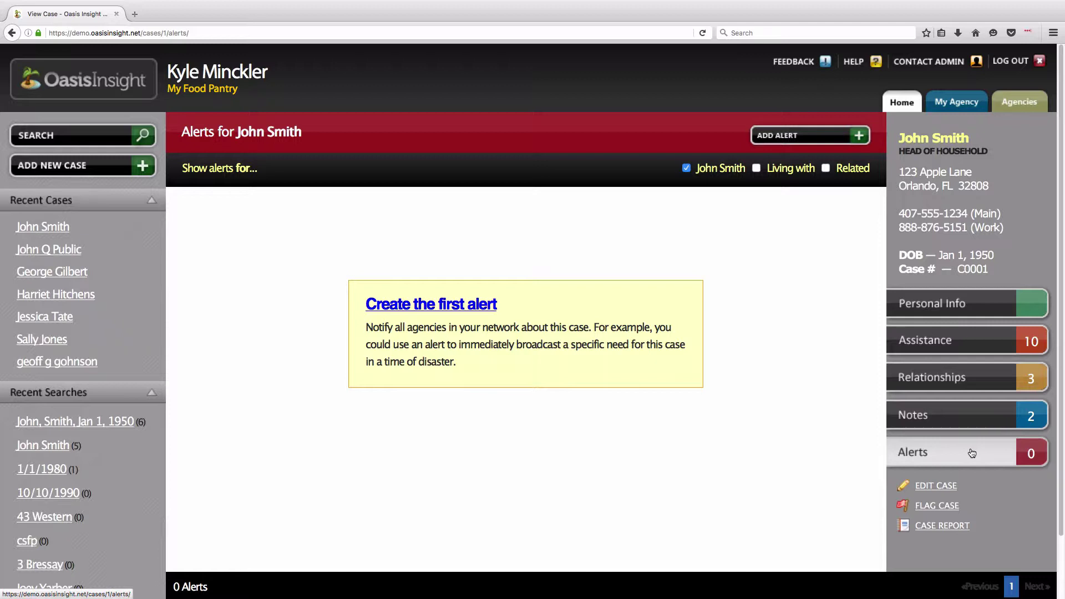
- Add an alert about the June 15th house fire asking staff to go above and beyond, without email
left_click(834, 142)
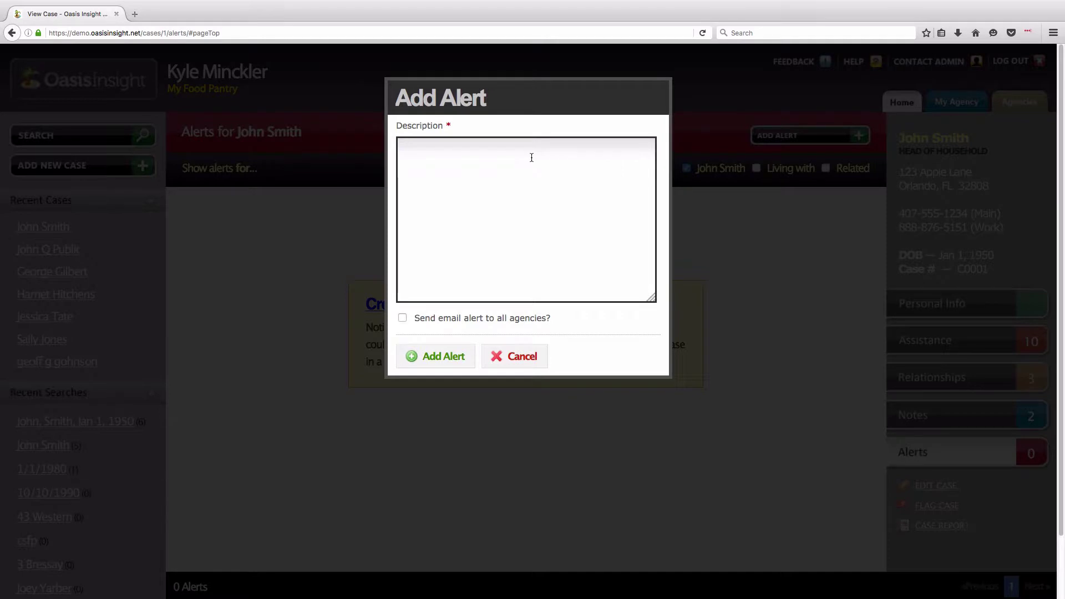
type("Attention! John had a large house")
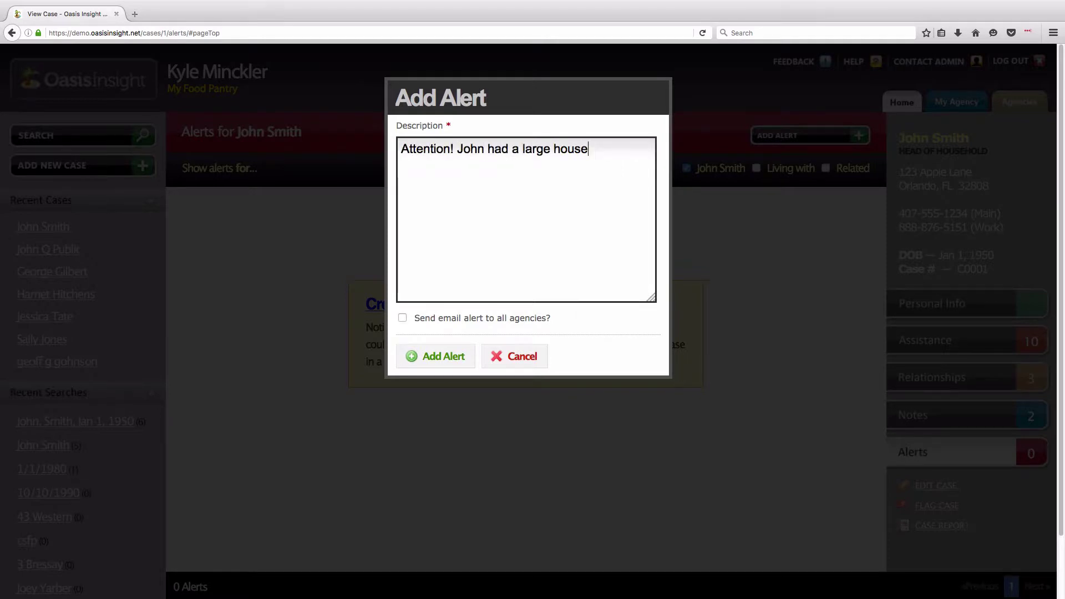
type(" fire on June 15th. P")
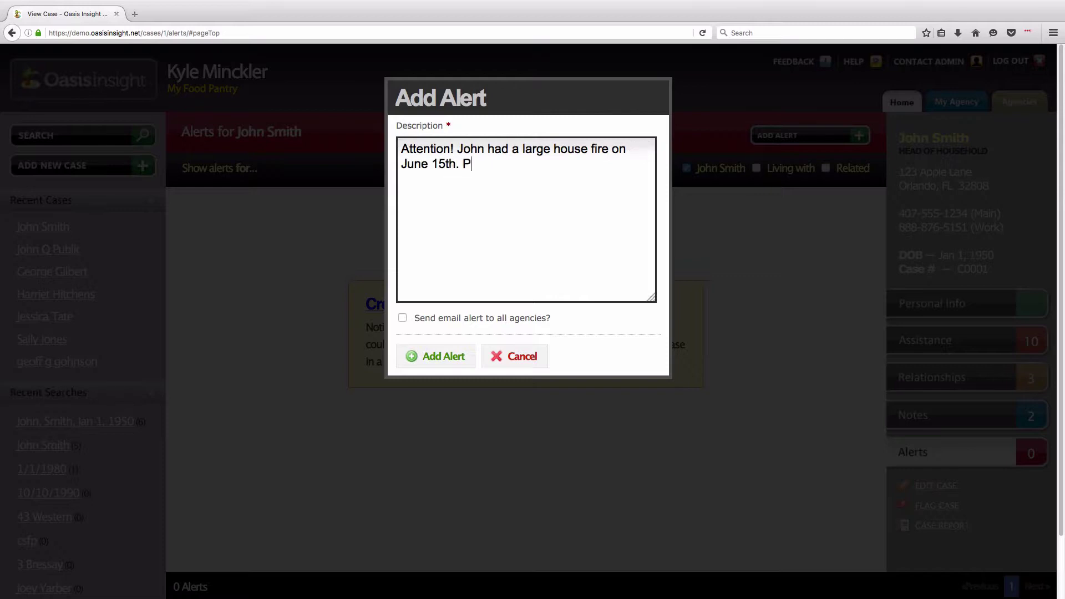
type("lease go above and b")
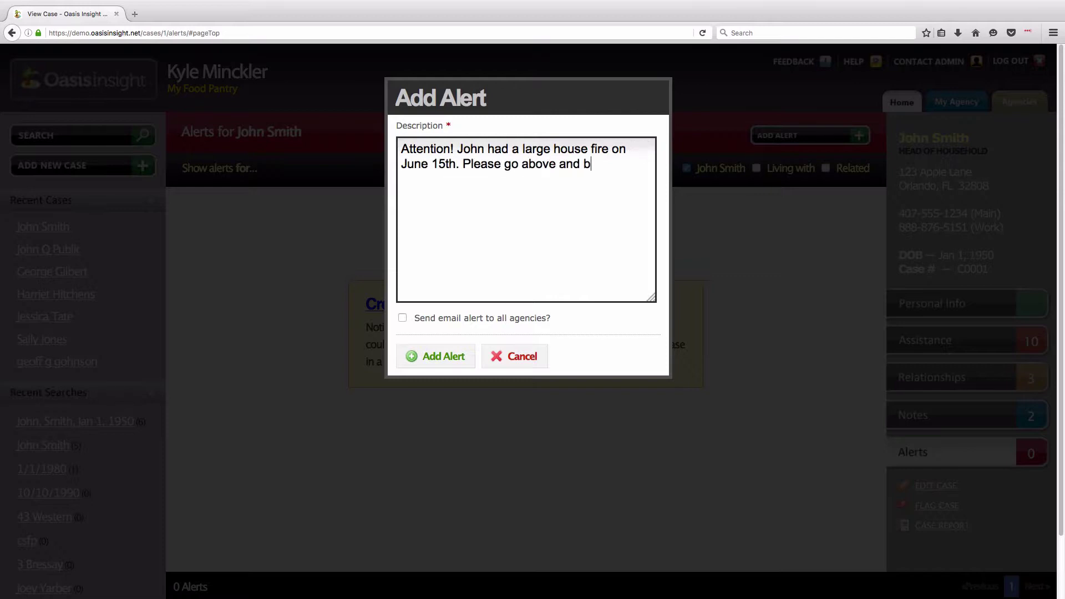
type("eyond when sercing")
key("BackSpace")
key("BackSpace")
key("BackSpace")
key("BackSpace")
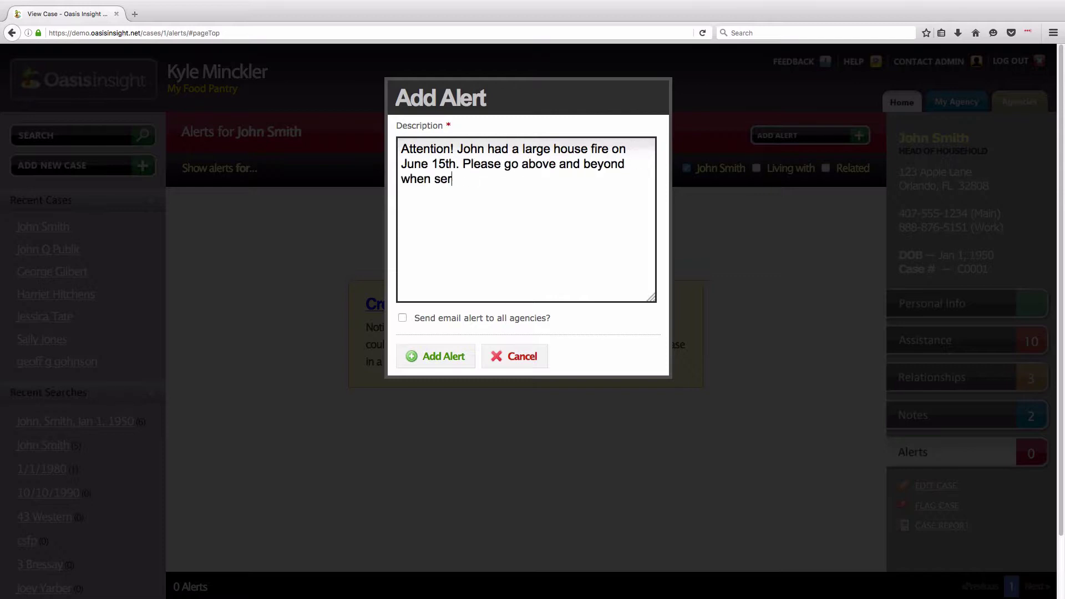
type("ving!!")
key("Tab")
left_click_drag(423, 322, 544, 325)
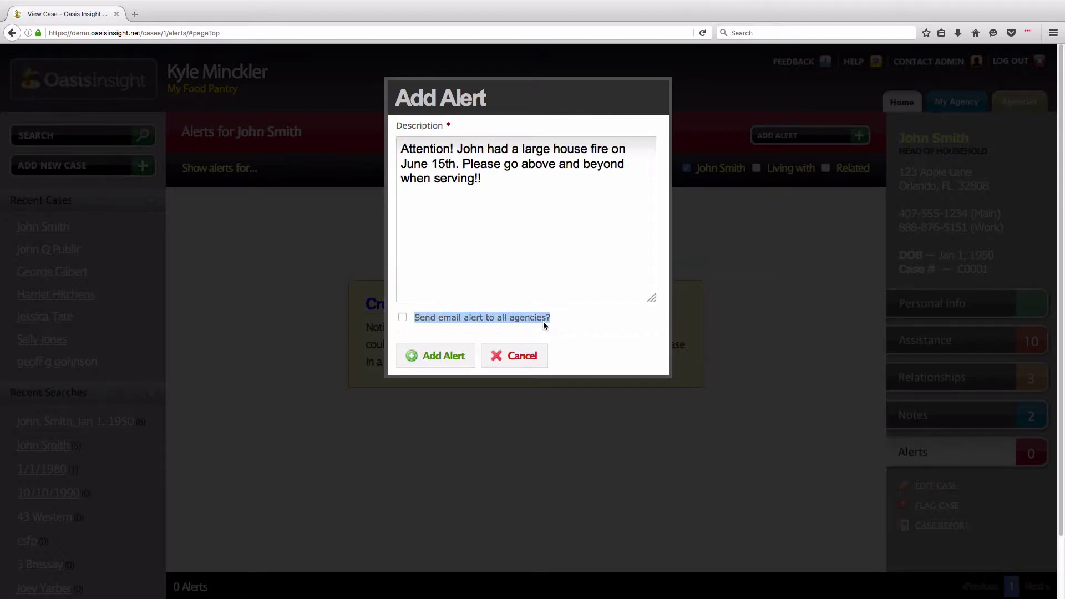
left_click(552, 318)
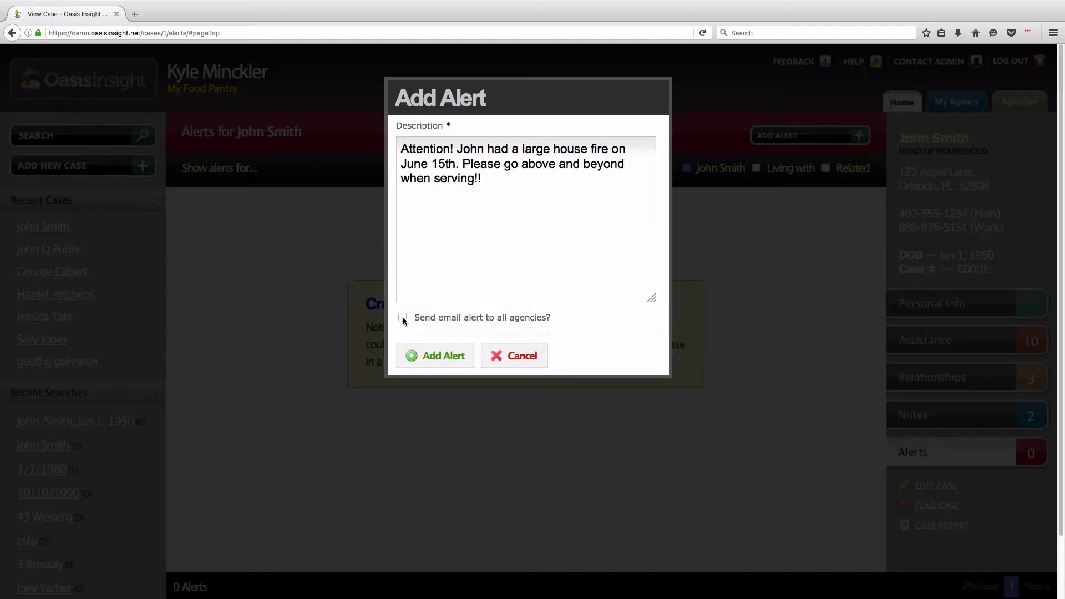
left_click(456, 366)
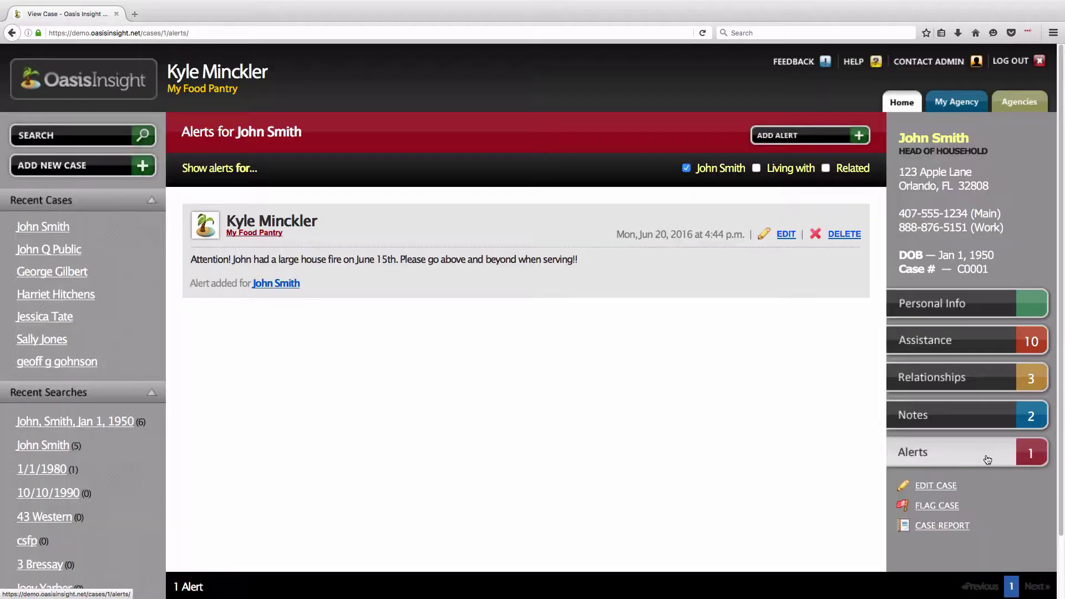
- Find the client's case again with the basic case search by name
left_click(902, 102)
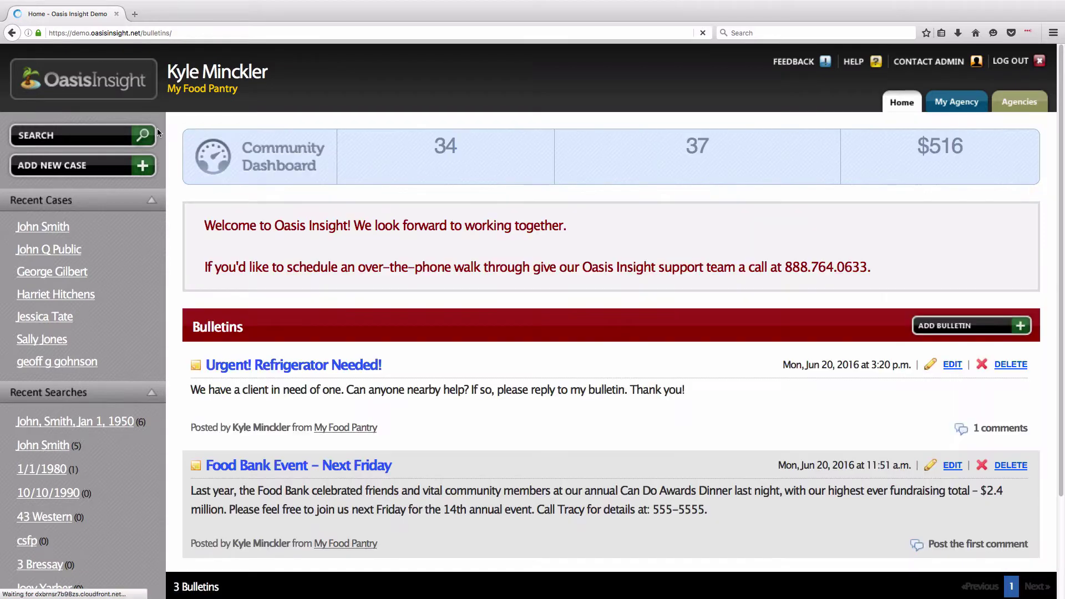
left_click(146, 135)
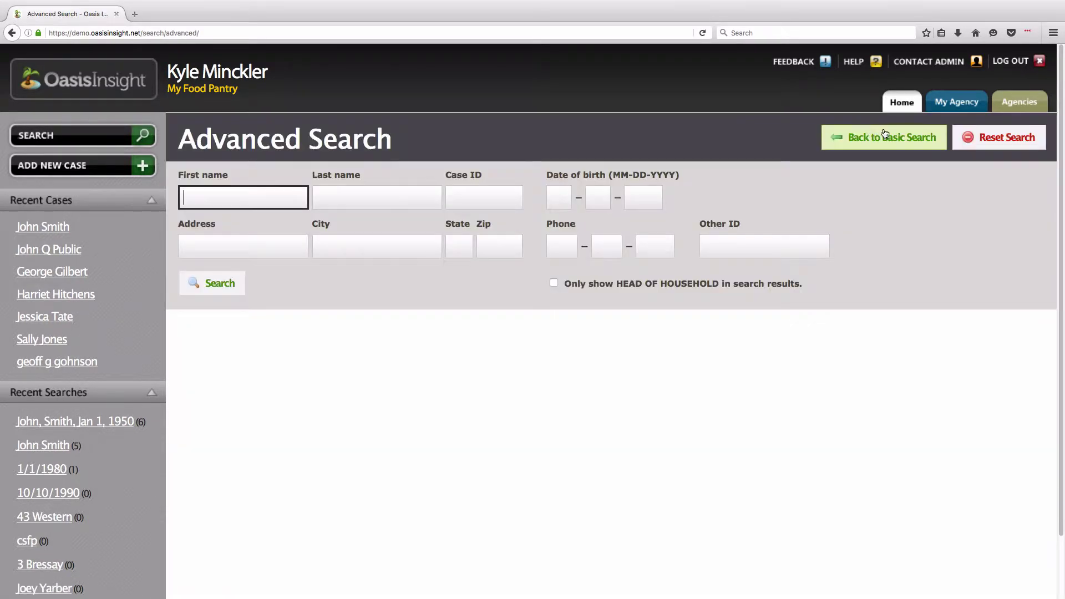
left_click(885, 134)
type("John ")
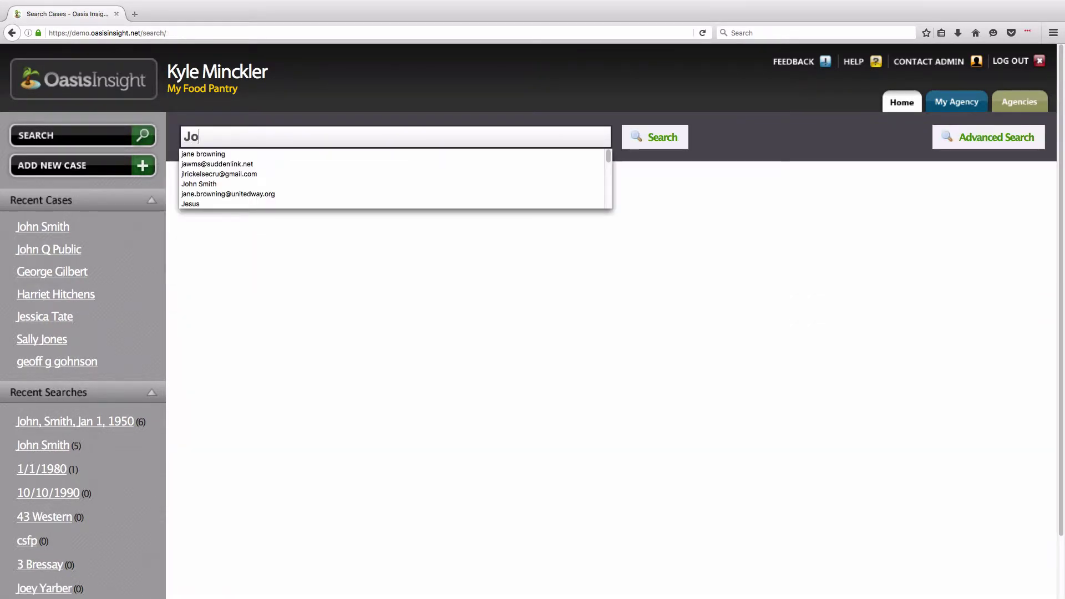
type("Smith")
key("Return")
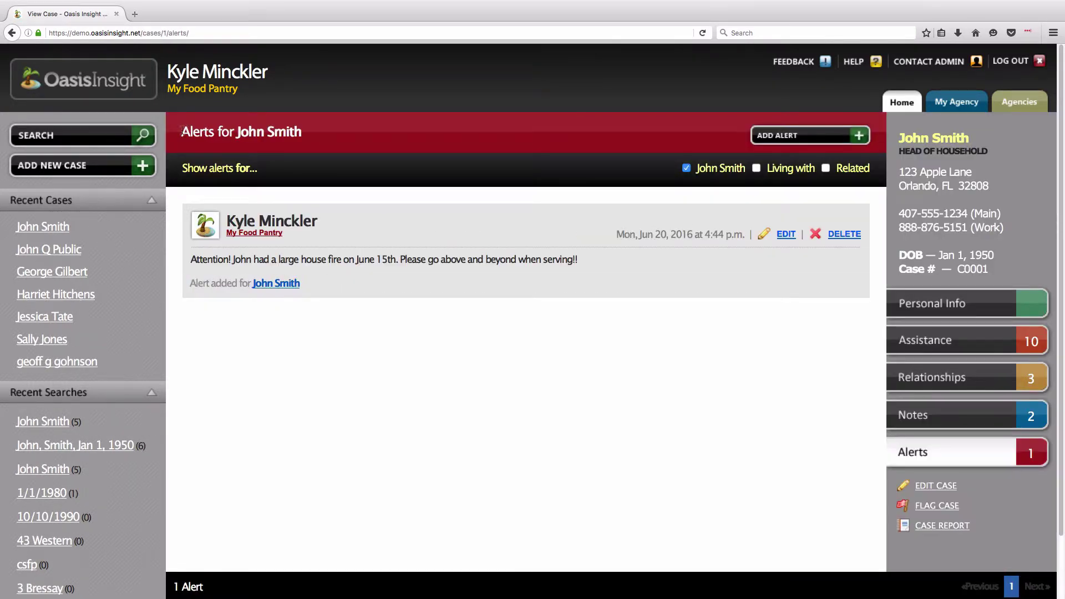
- Point out the saved alert text, then go back to the home dashboard
left_click_drag(182, 131, 303, 135)
left_click(328, 142)
left_click_drag(191, 259, 577, 262)
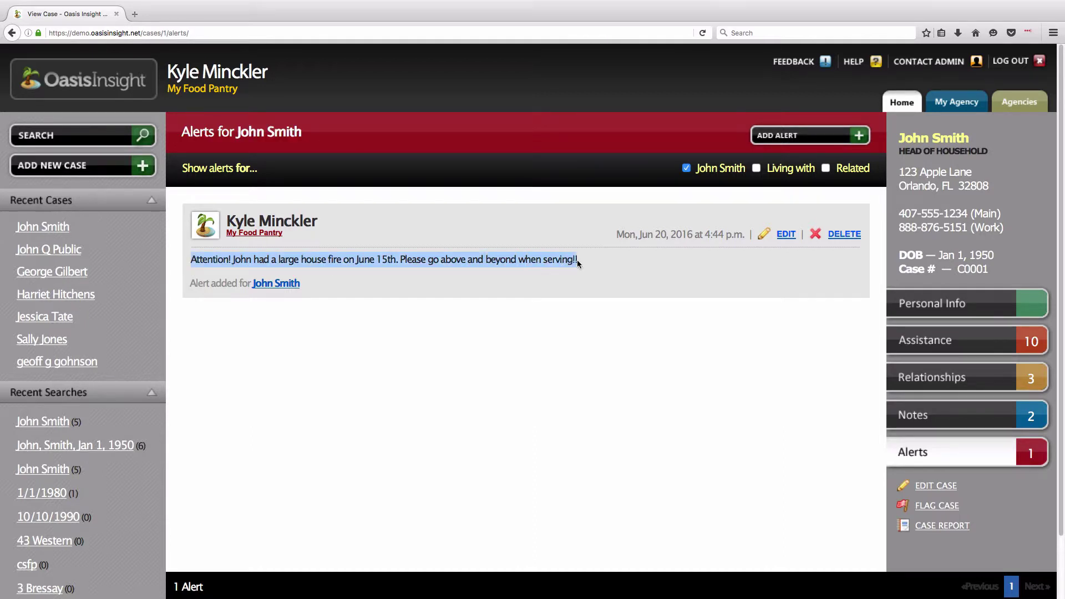
left_click(577, 264)
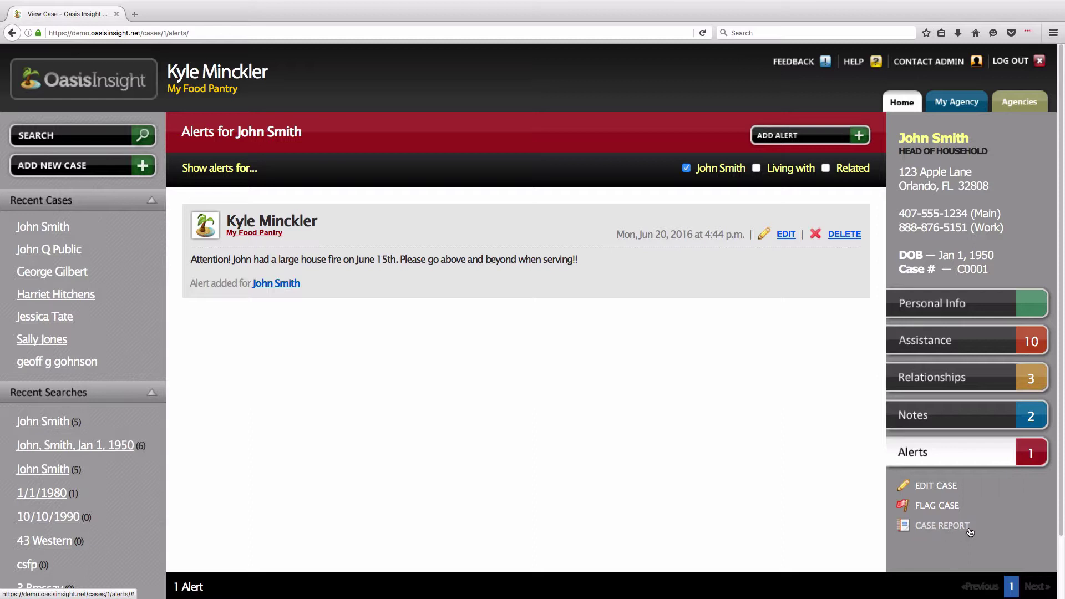
left_click(913, 105)
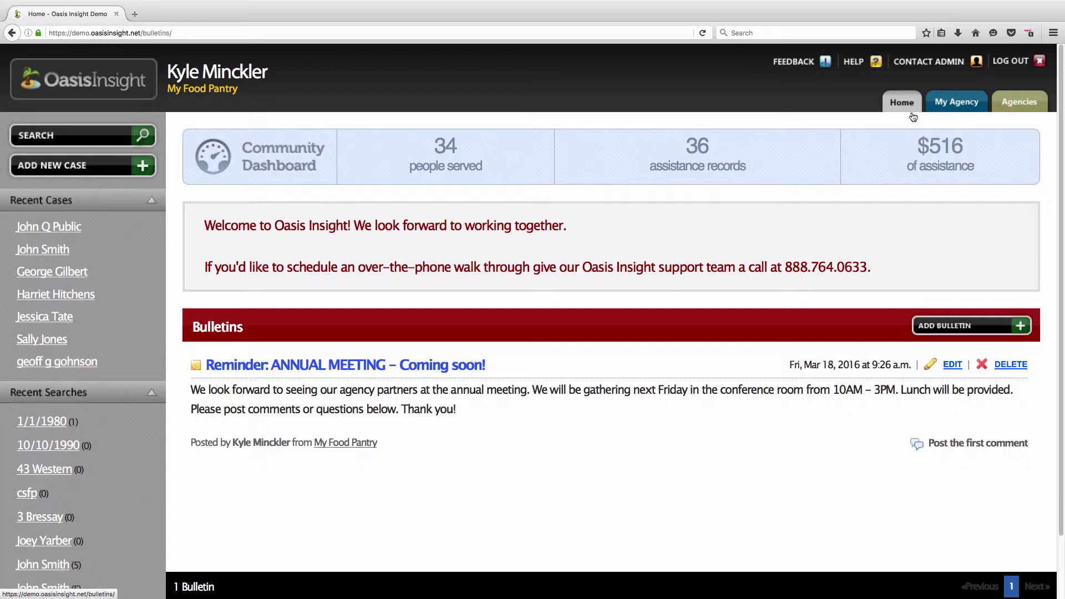
- Start a blank Add Case form, pointing out the required First Name and Last Name fields
left_click(107, 174)
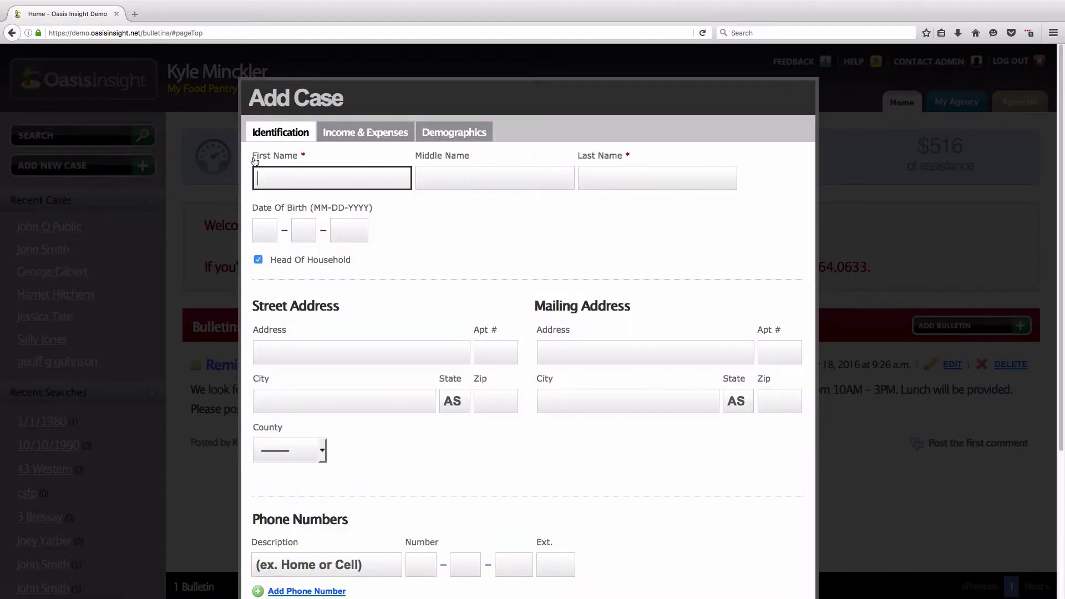
left_click_drag(250, 156, 314, 157)
left_click_drag(574, 165, 623, 160)
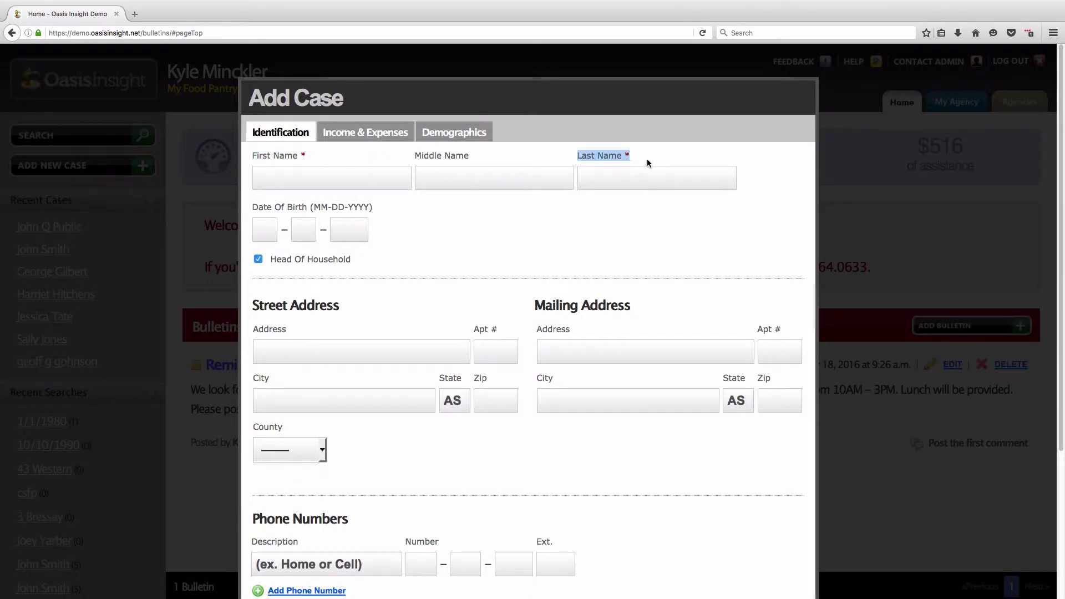
left_click(635, 157)
left_click(381, 170)
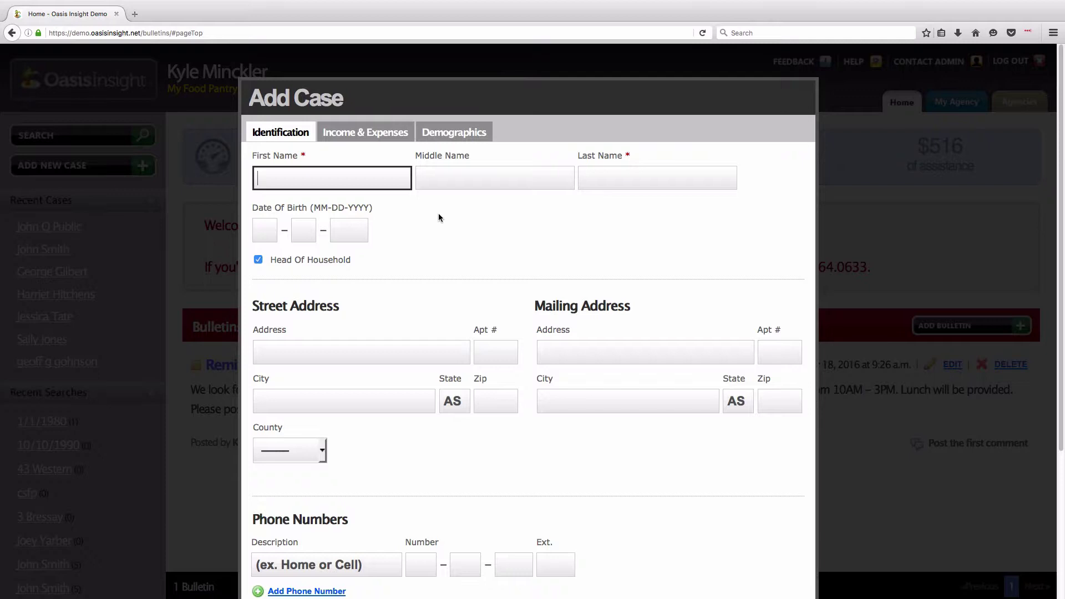
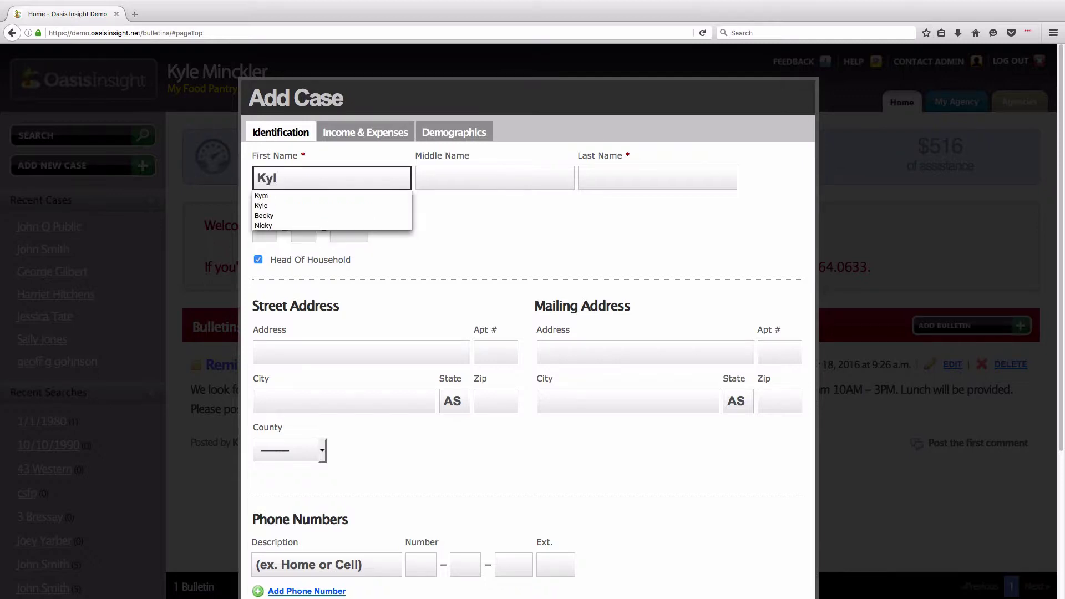
- Enter the new client's first name, last name and birth date
key("Tab")
key("Tab")
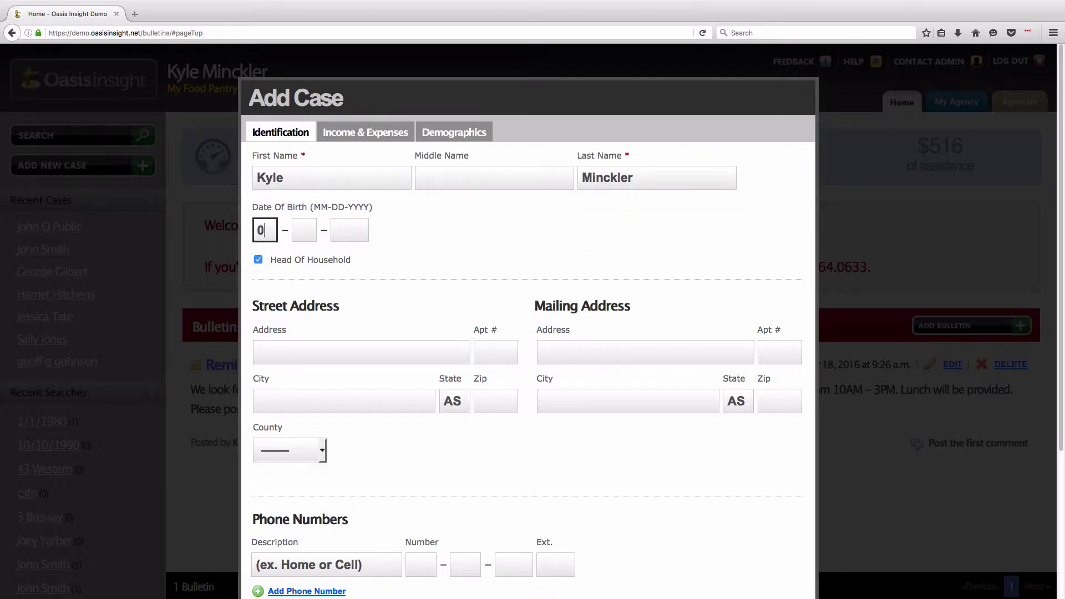
left_click(362, 352)
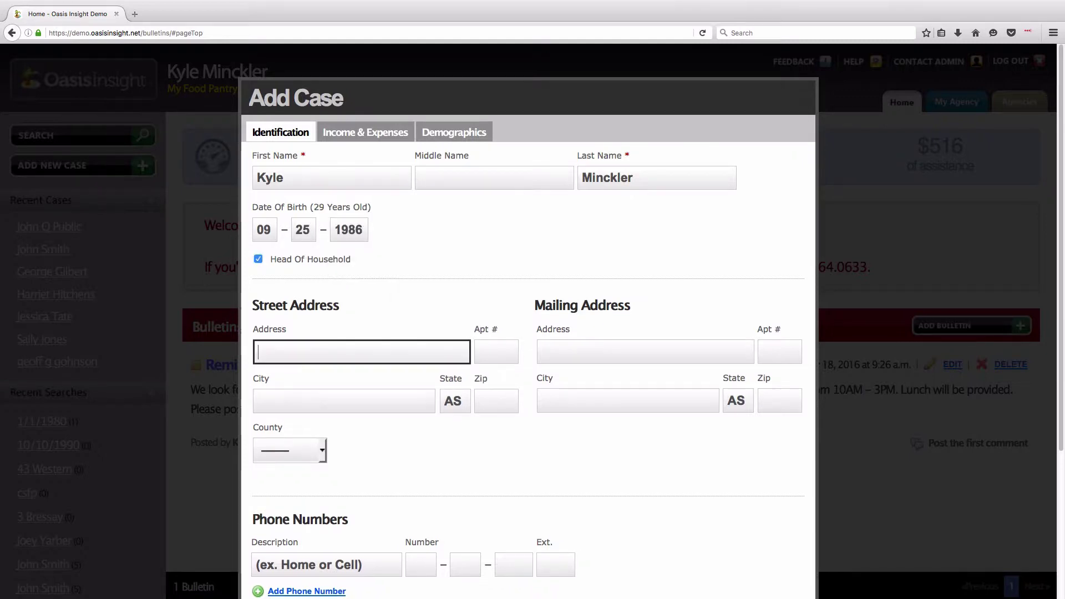
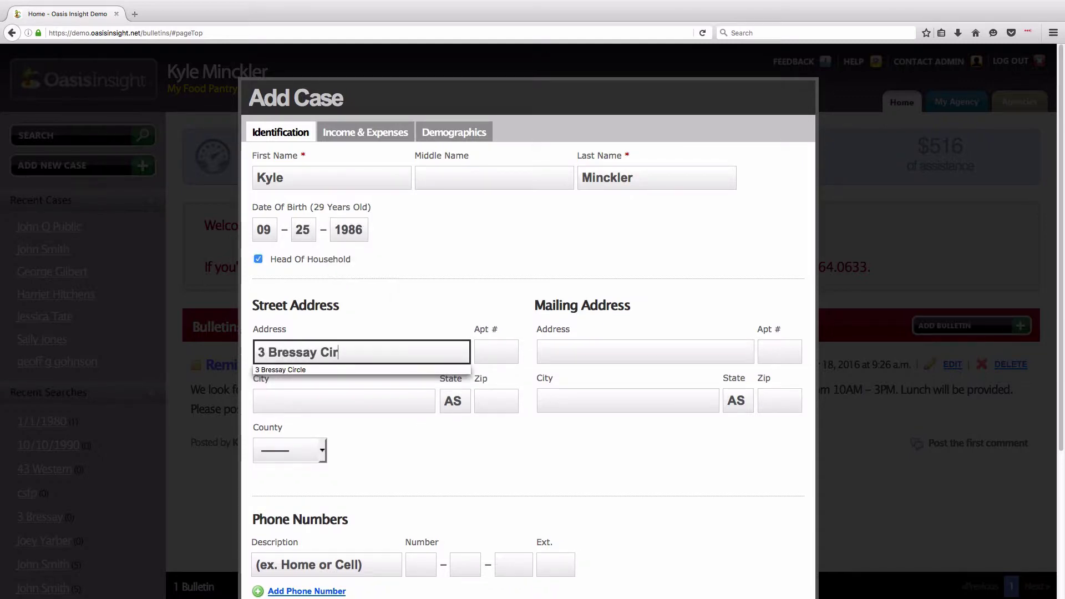
- Fill in the client's street and mailing addresses and set the county to Cooper
key("Tab")
type("Anycity")
key("Tab")
key("Tab")
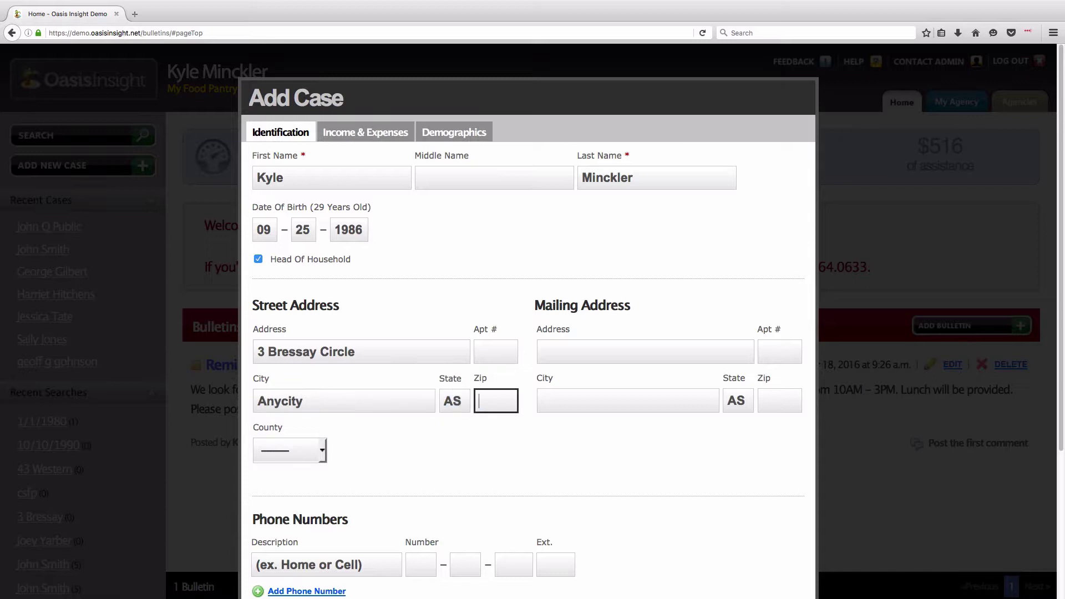
type("12345")
left_click(577, 351)
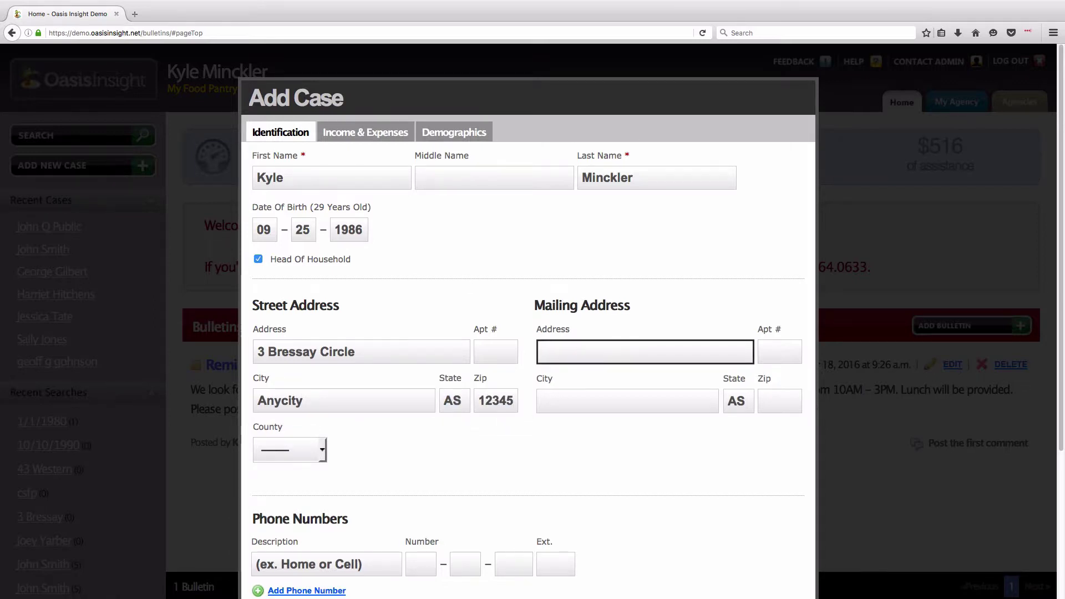
type("Po")
key("Down")
key("Return")
key("Tab")
key("Tab")
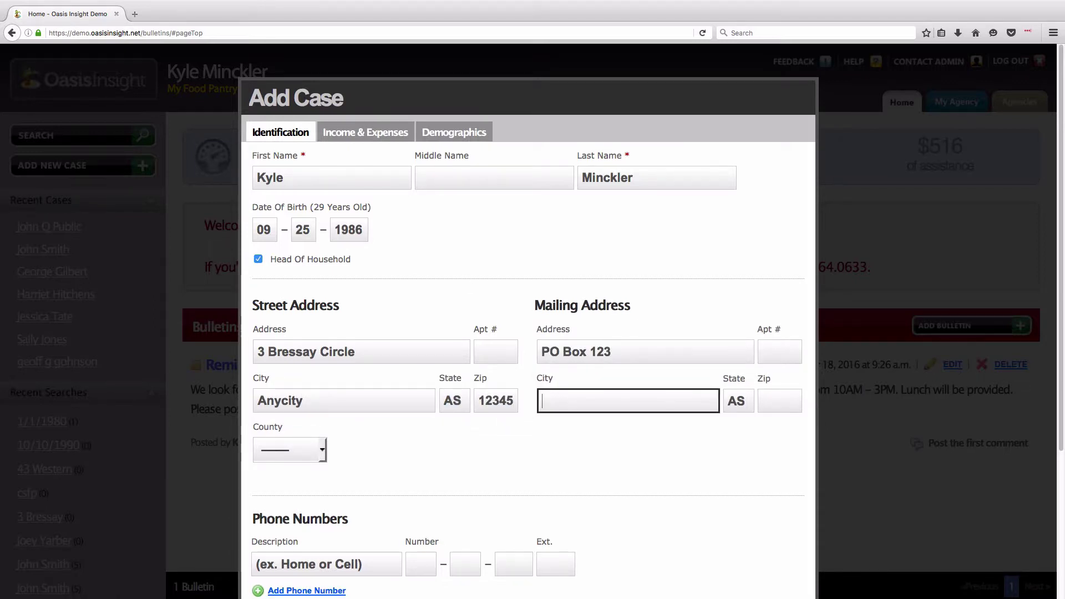
type("Anycity")
key("Tab")
key("Tab")
type("12345")
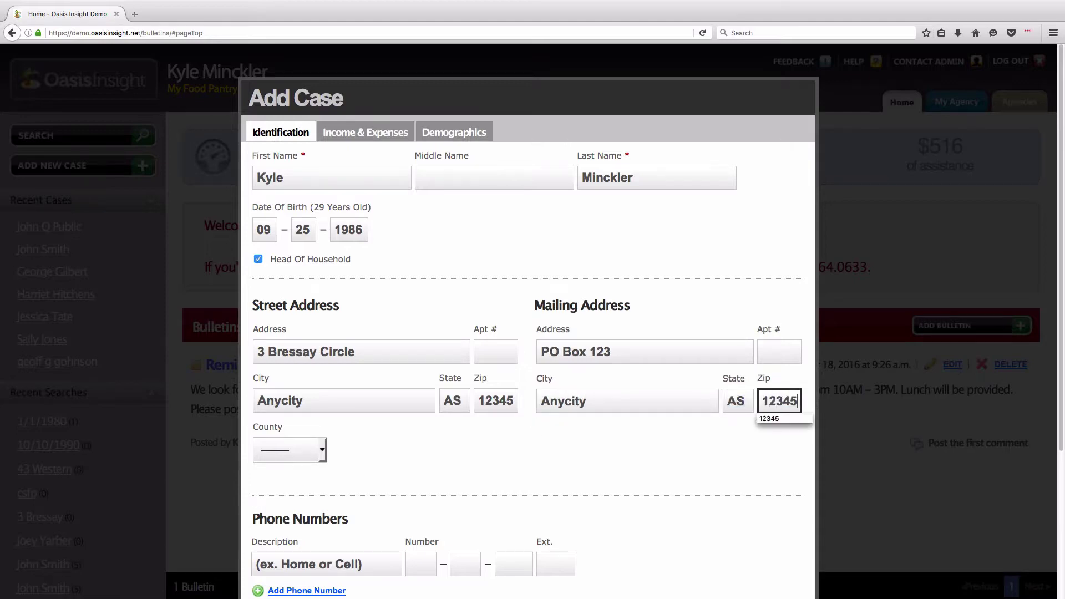
left_click(284, 452)
left_click(274, 498)
scroll(404, 469, "down", 5)
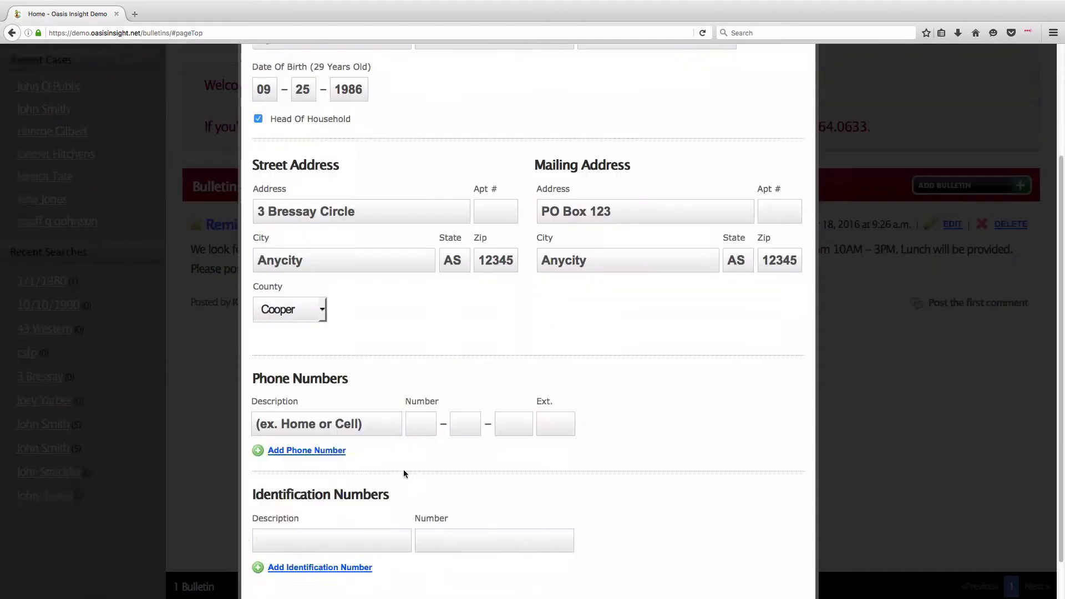
- Add the client's Home and Cell phone numbers
left_click(377, 380)
type("Home")
key("Tab")
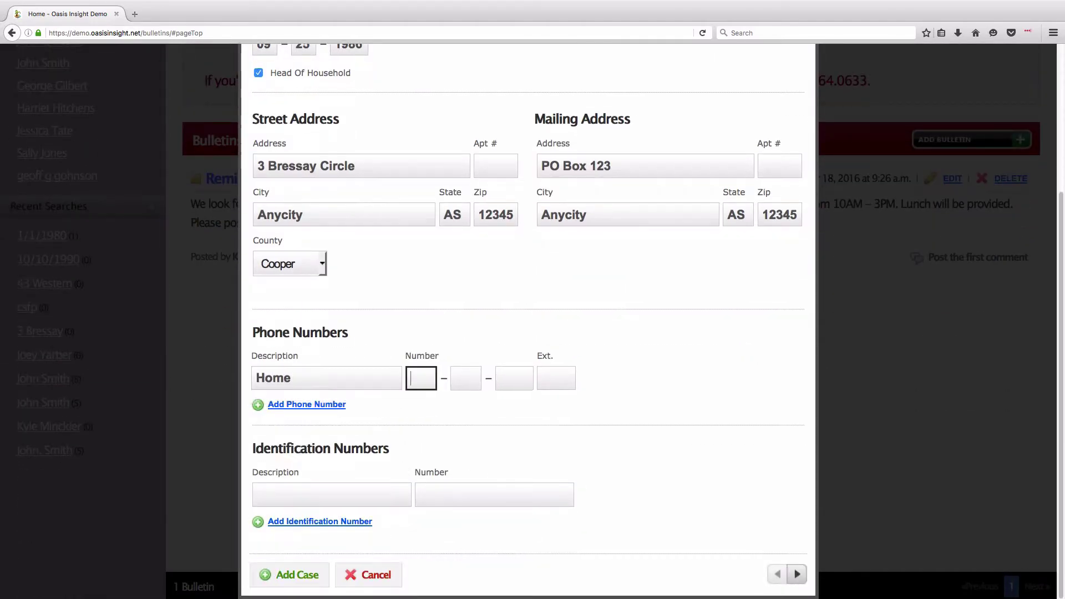
type("5555551234")
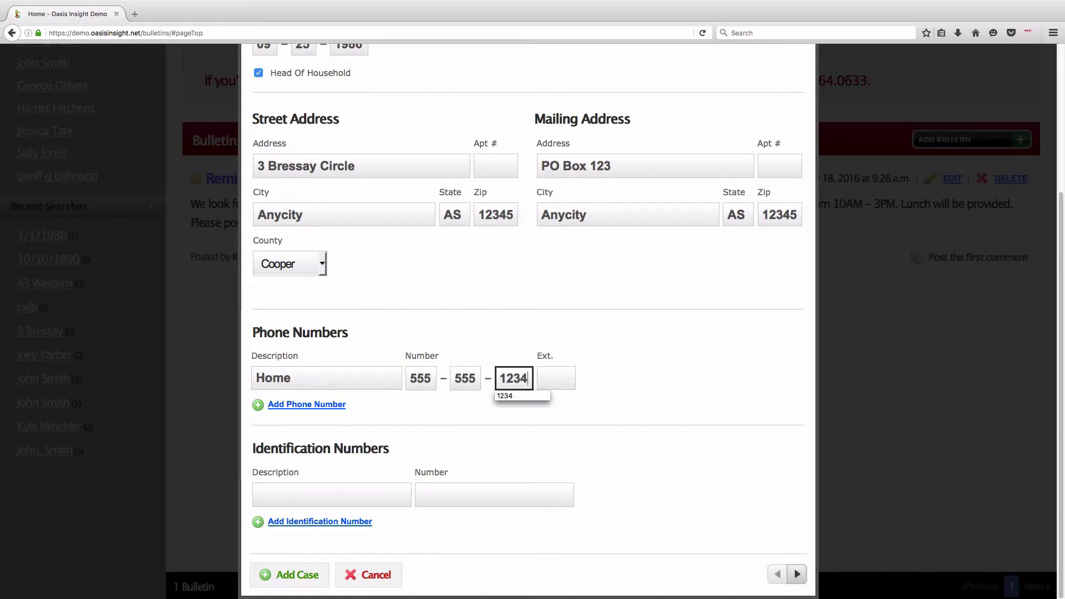
left_click(327, 405)
type("Cell")
key("Tab")
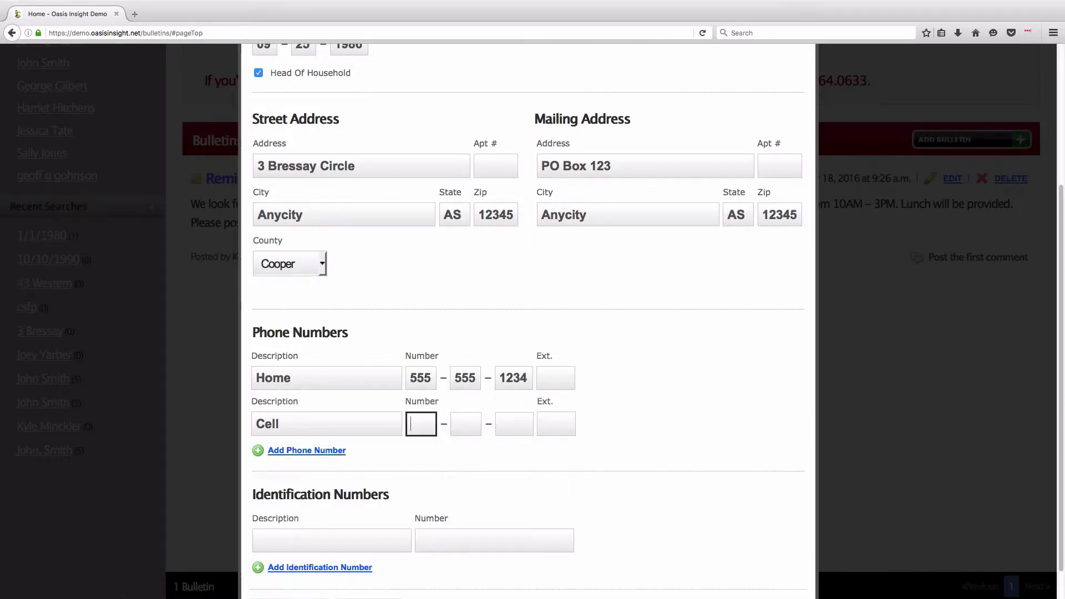
- Add a DL# identification entry with the client's licence number
left_click(286, 530)
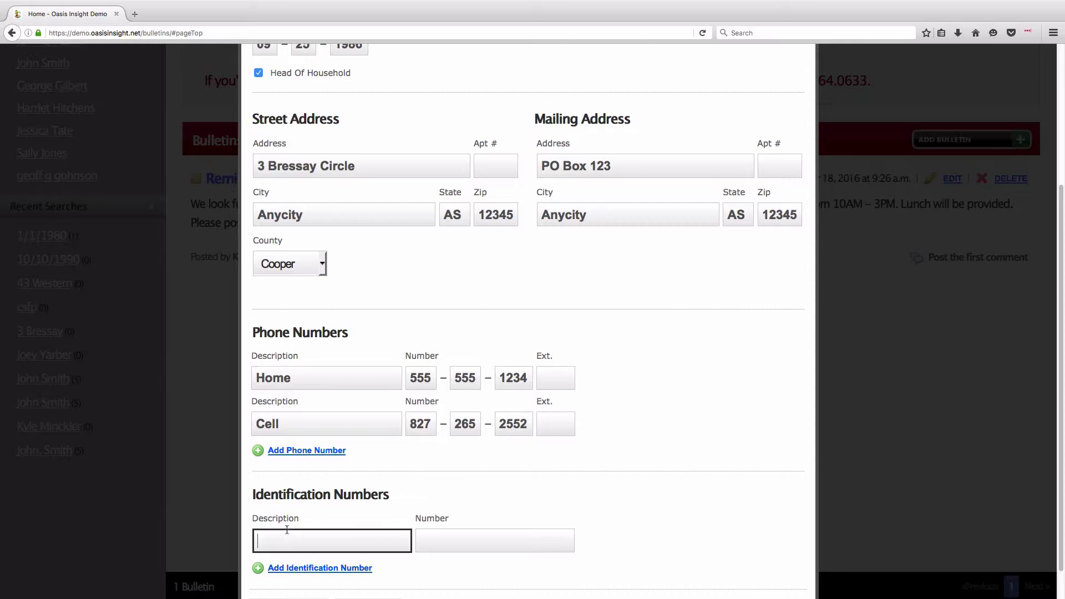
type("DL#")
key("Tab")
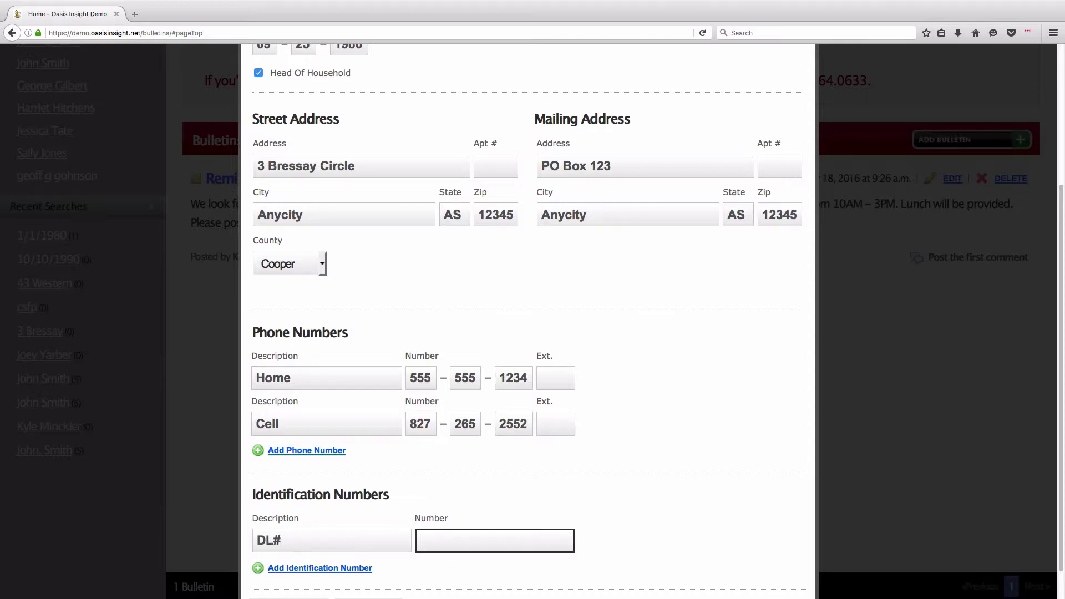
type("AS12345678")
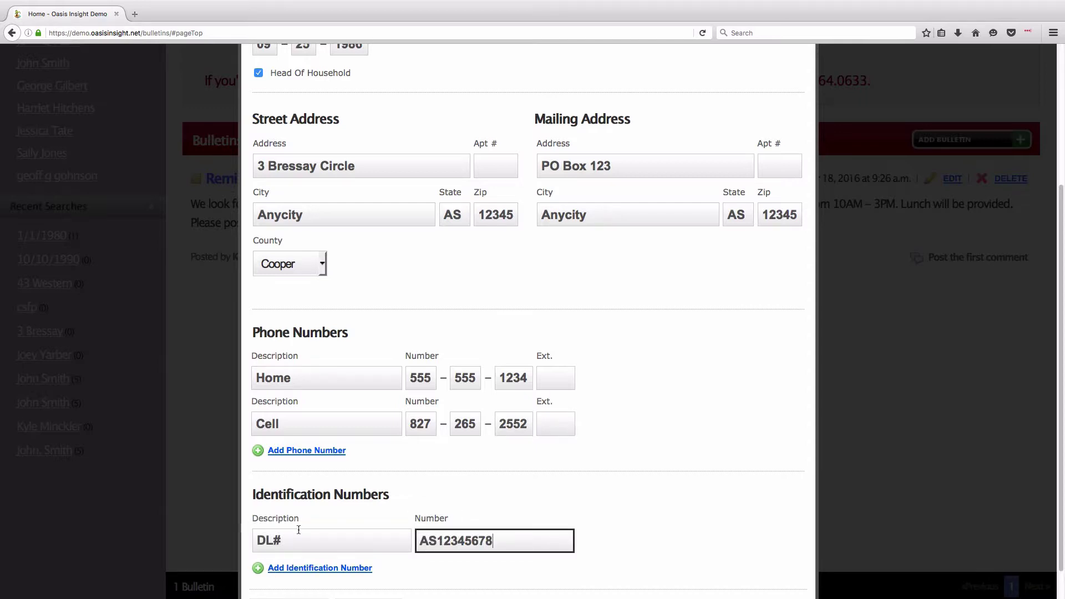
left_click(422, 501)
scroll(421, 499, "down", 2)
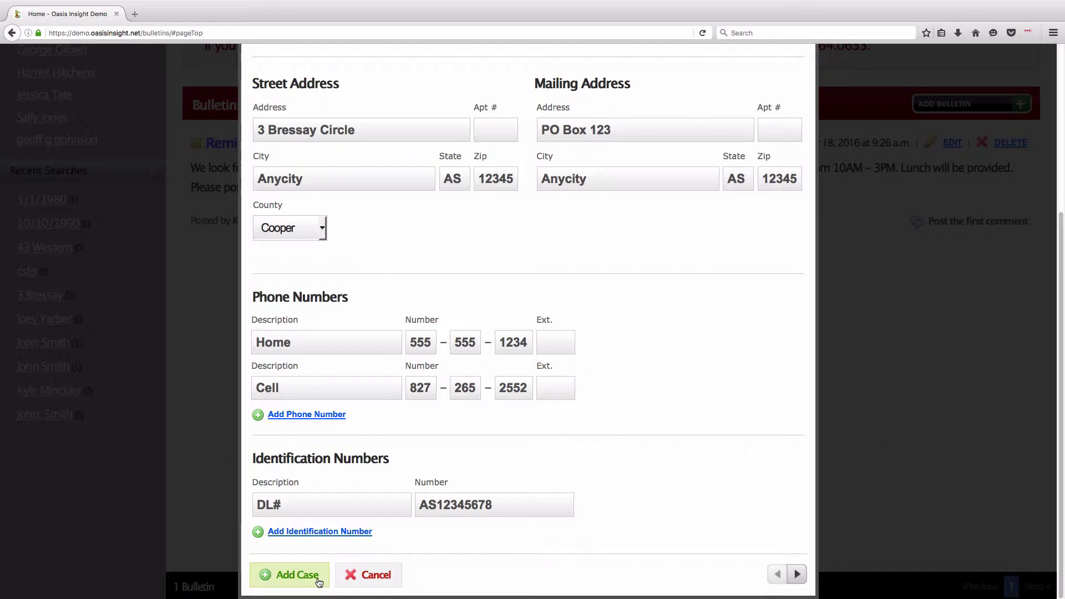
- Advance the Add Case form to the Income & Expenses page
left_click(797, 574)
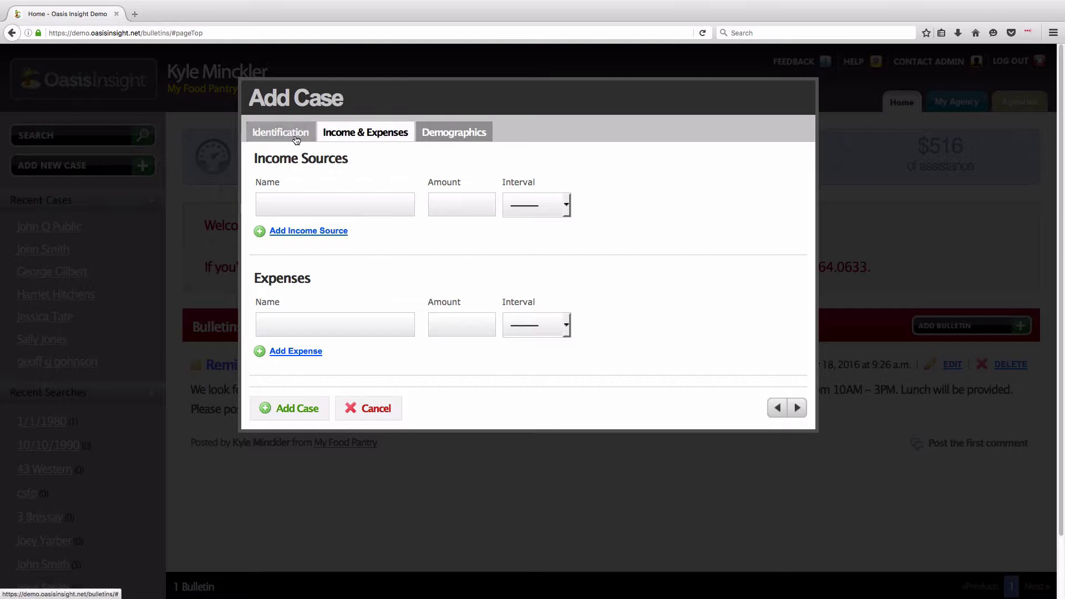
- Enter a Part-time Job (Walmart) income source of 125 Weekly
left_click(296, 138)
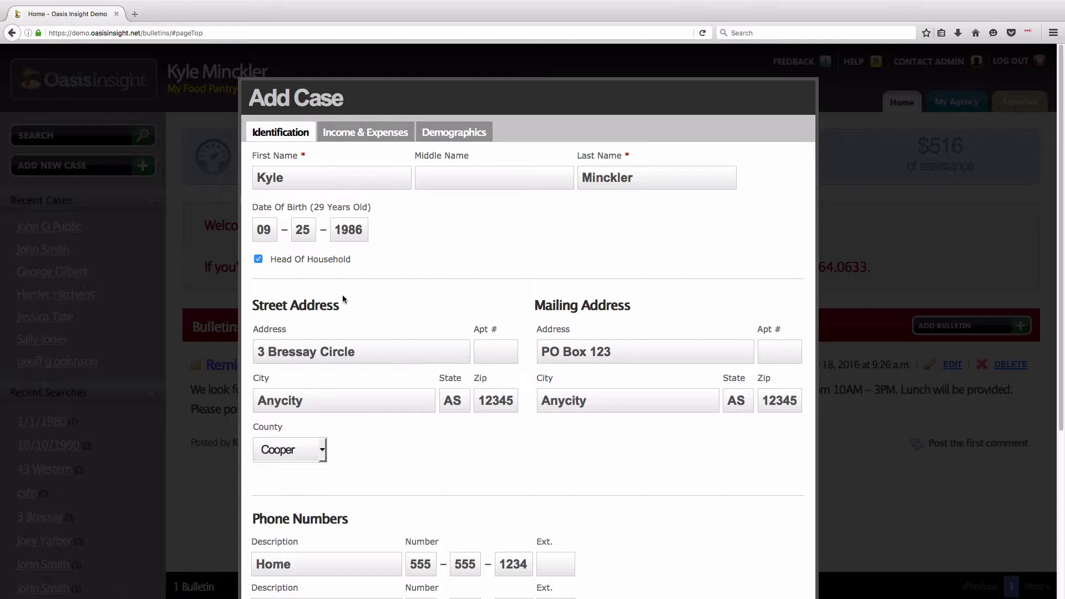
left_click(376, 139)
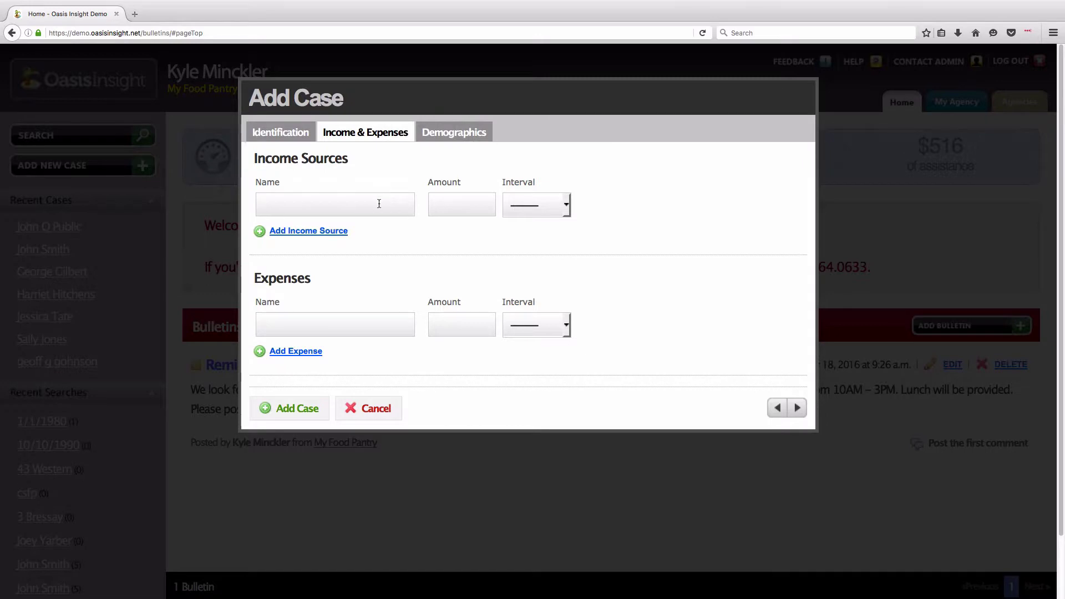
left_click(396, 213)
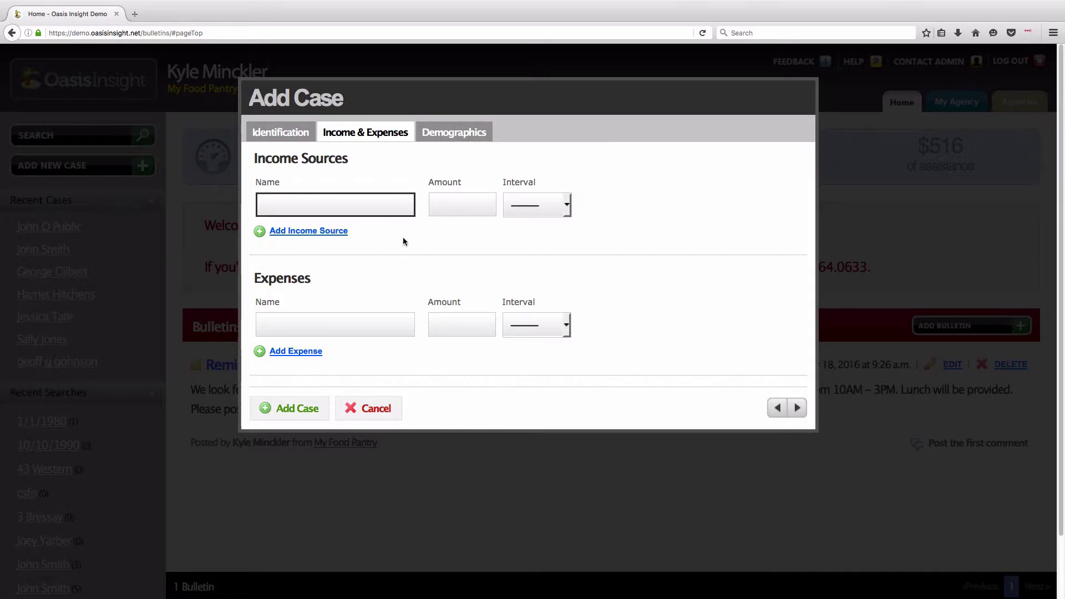
type("Part-time")
key("Tab")
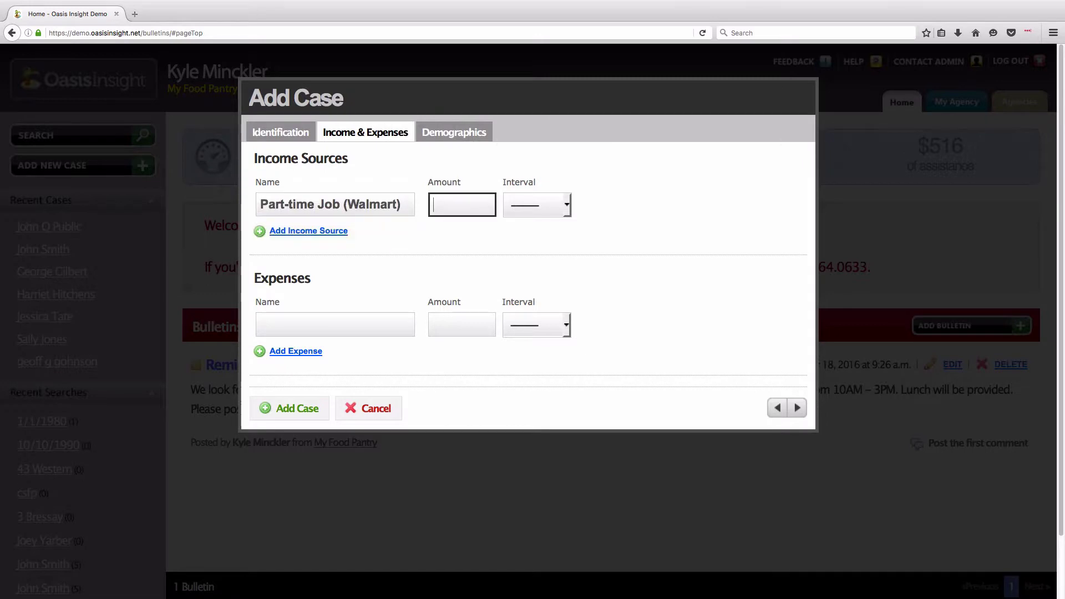
type("125")
left_click(513, 212)
left_click(521, 239)
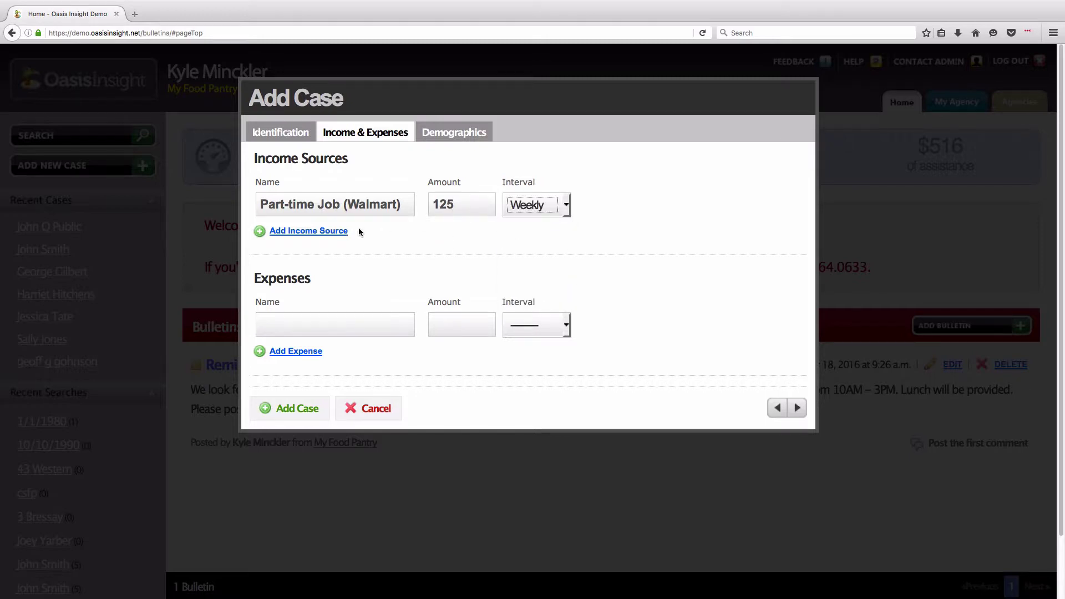
- Add Social Security 450 Monthly and Veteran's Benefits 225 Monthly income sources
left_click(332, 230)
type("Social")
key("Tab")
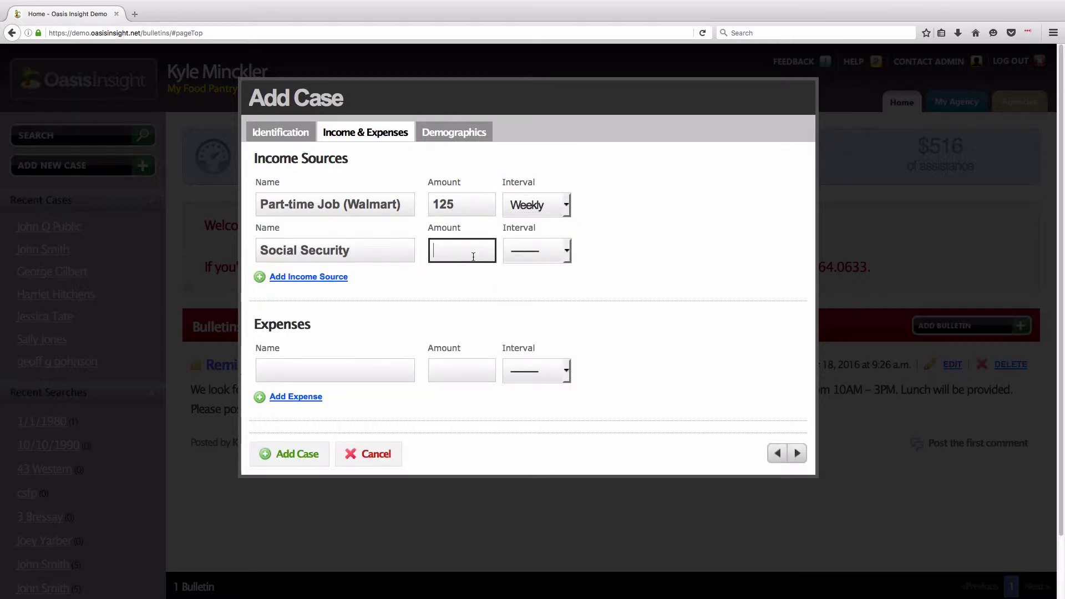
type("450")
left_click(536, 251)
left_click(522, 312)
left_click(344, 277)
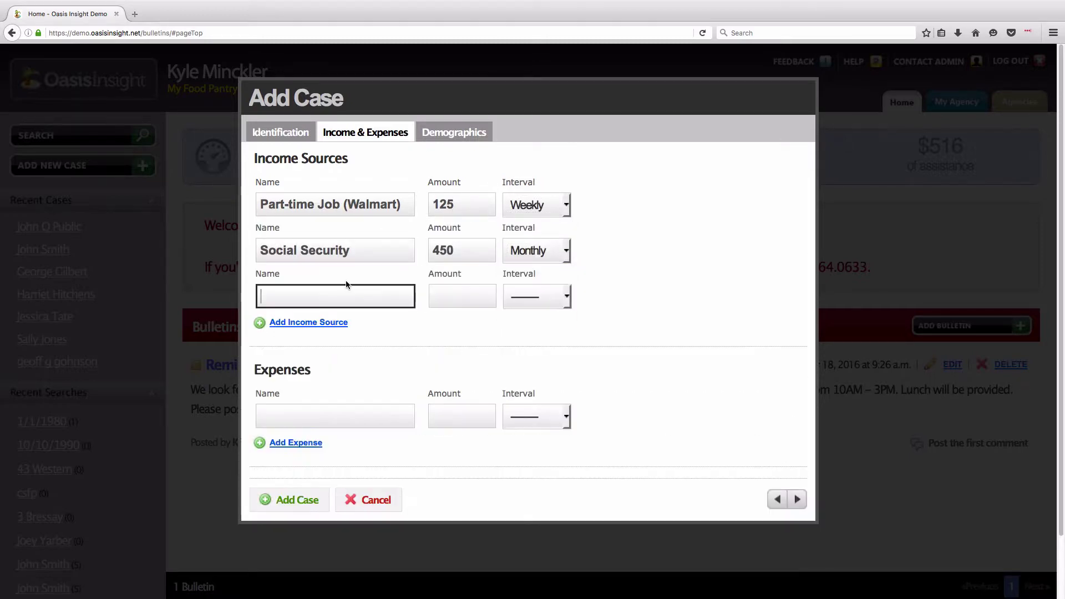
type("Veteran's Benefits")
key("Down")
key("Return")
left_click(436, 304)
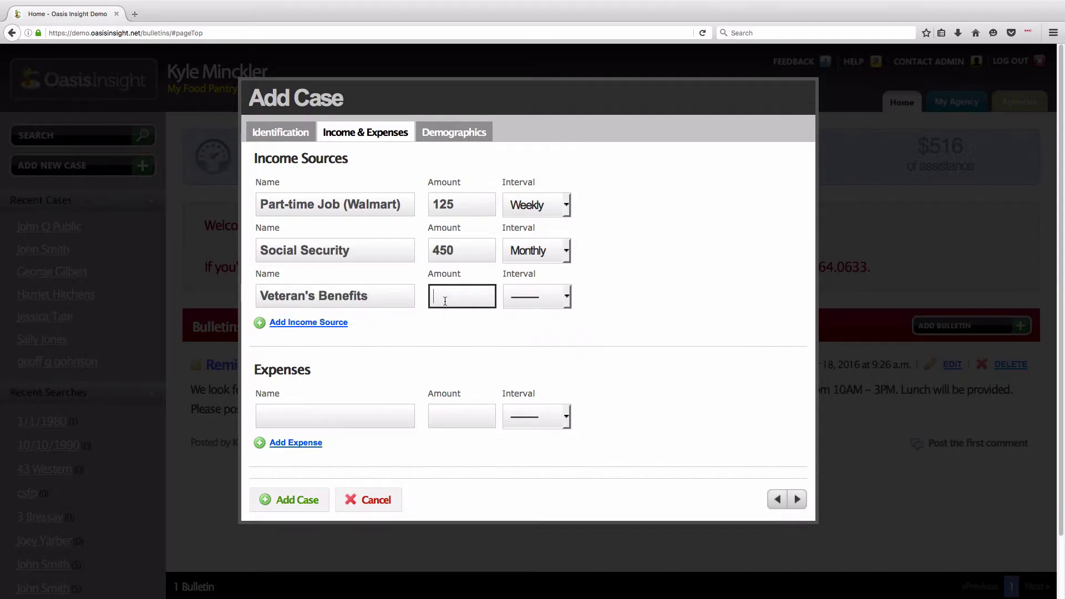
type("225")
left_click(536, 296)
left_click(522, 359)
- Add Rent 650 Monthly and Utilities 330 Monthly expenses, then continue to Demographics
left_click(346, 411)
type("Rent")
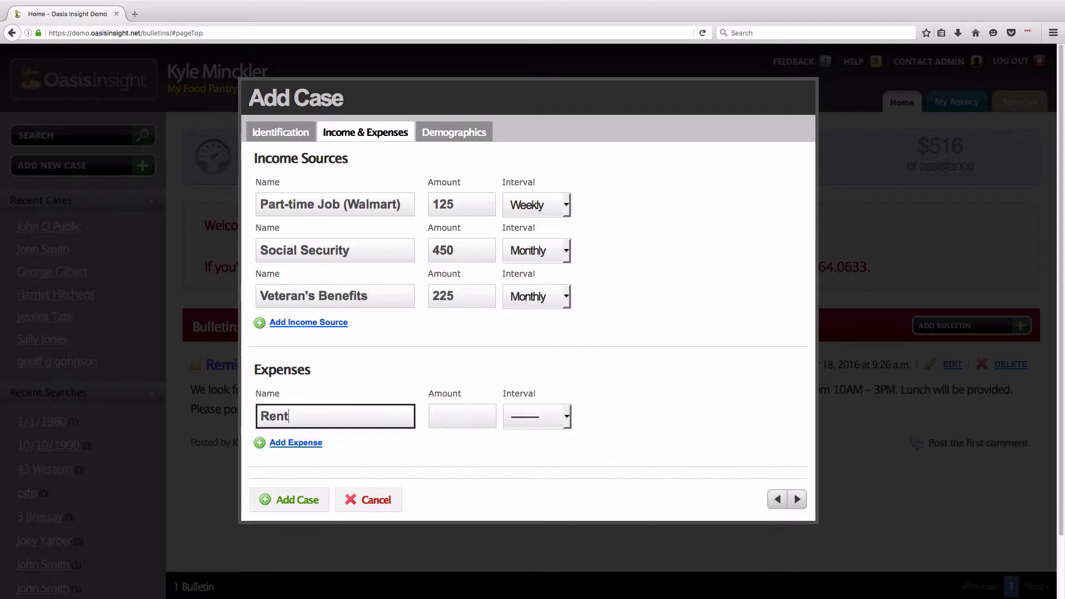
left_click(491, 415)
type("650")
left_click(537, 416)
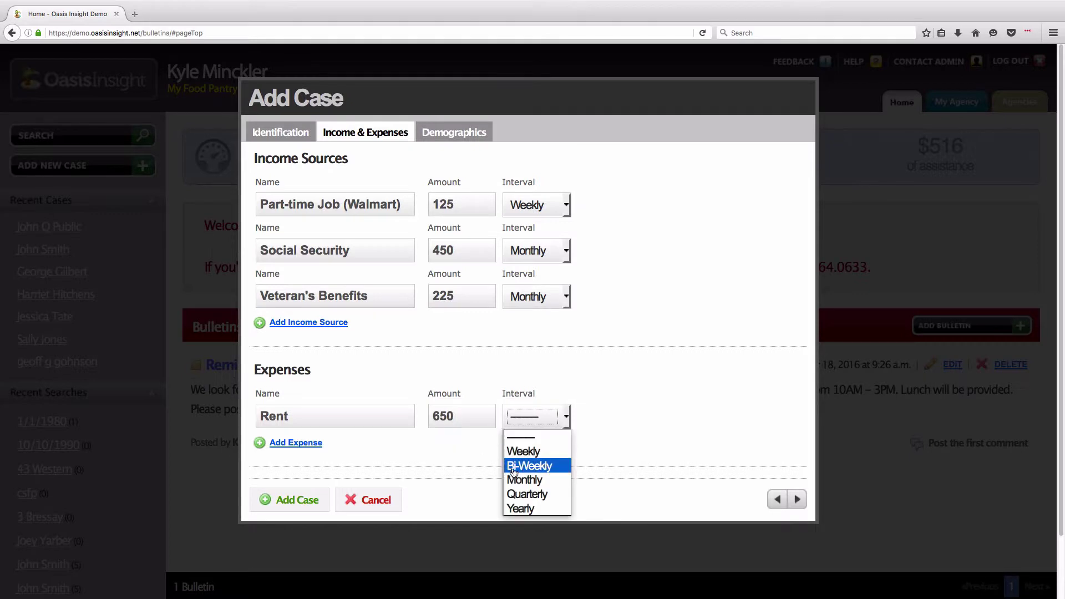
left_click(523, 478)
left_click(304, 444)
type("Utili")
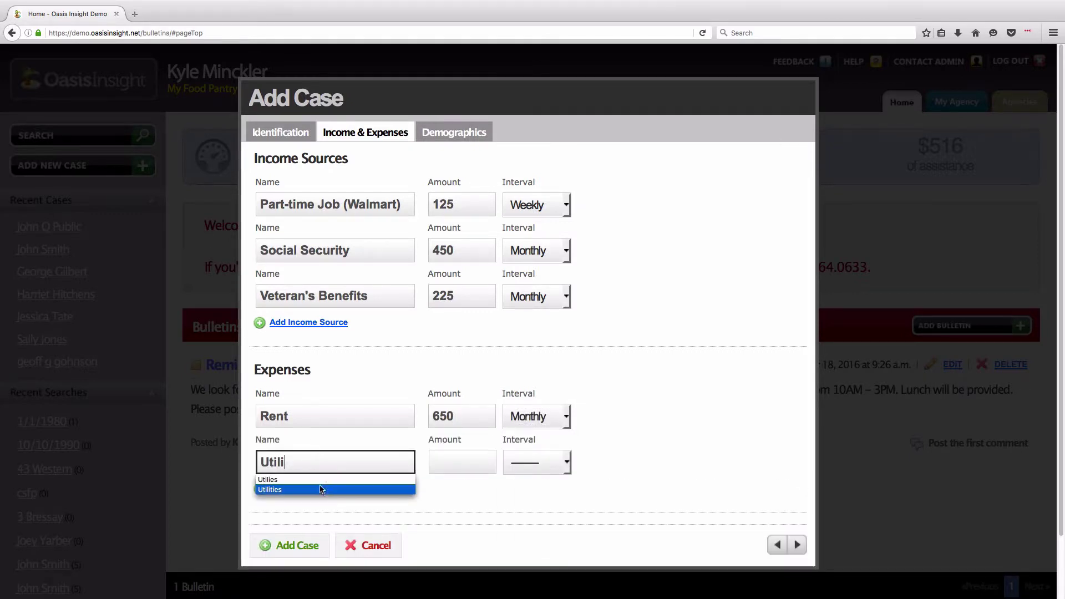
left_click(320, 490)
left_click(435, 463)
type("330")
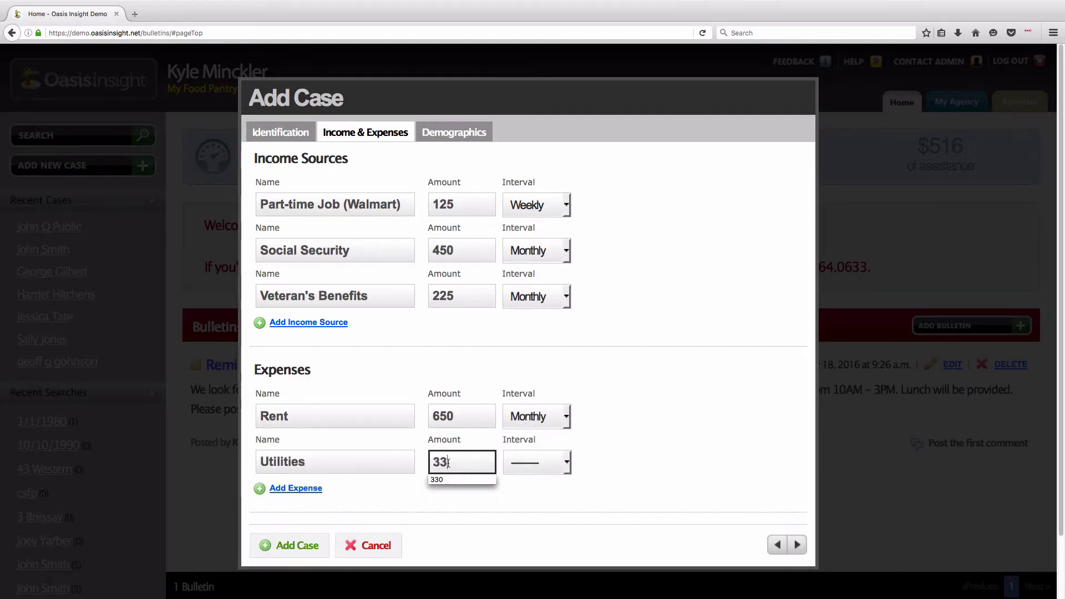
left_click(536, 462)
left_click(522, 525)
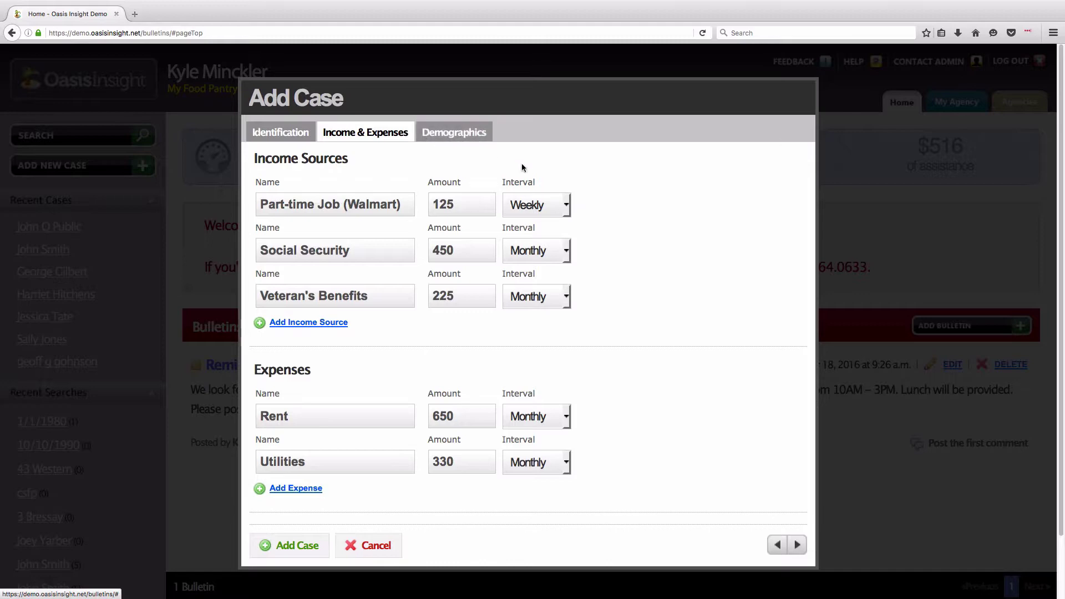
left_click(797, 544)
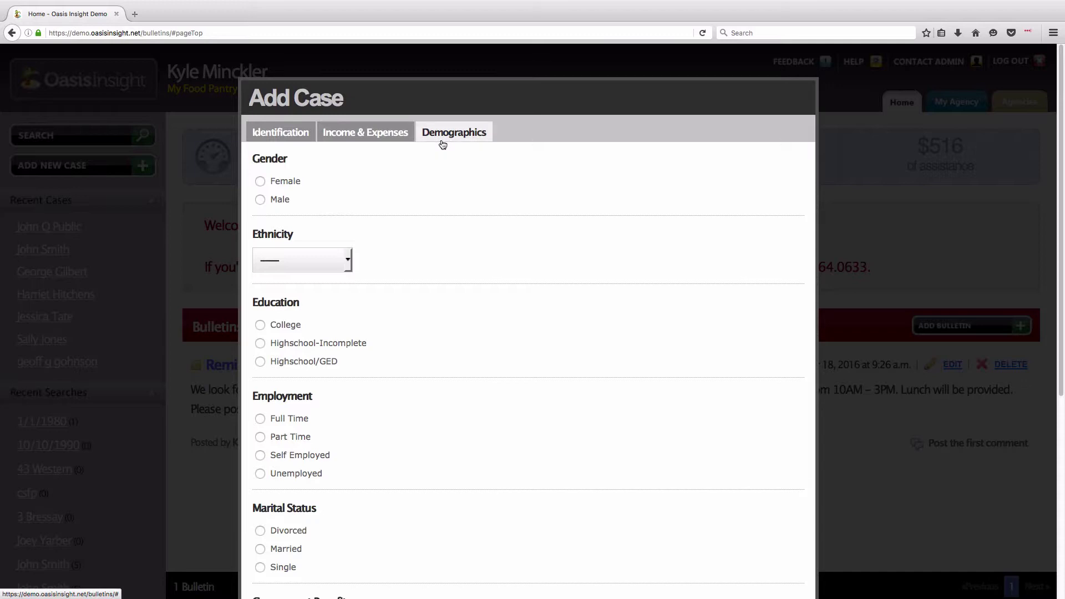
- Set demographics to Male, Caucasian, Highschool-Incomplete, Married with Social Security, and add the case
left_click(264, 200)
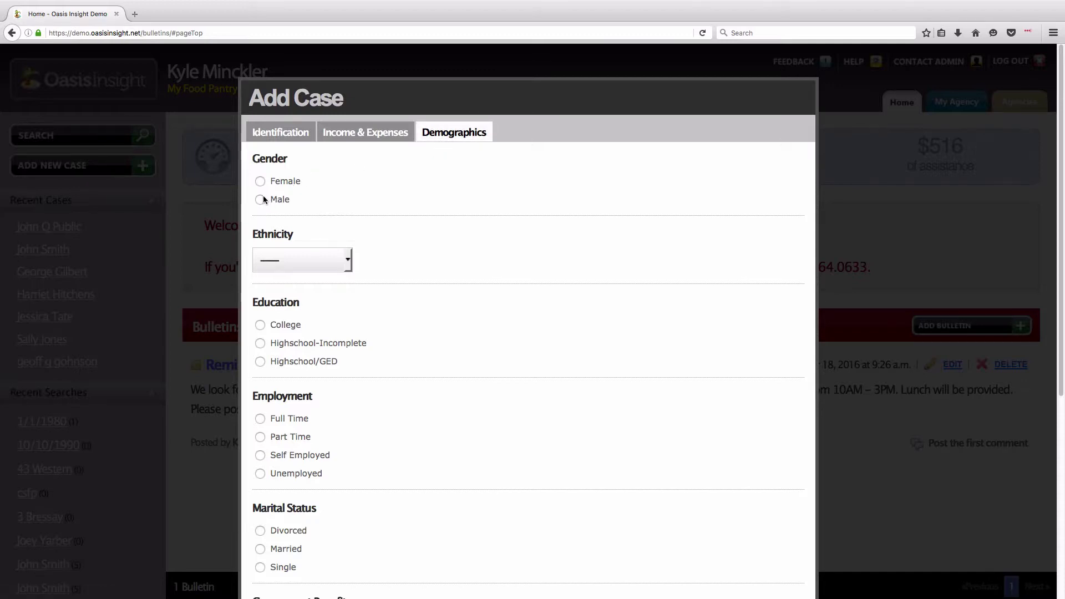
left_click(311, 260)
left_click(327, 322)
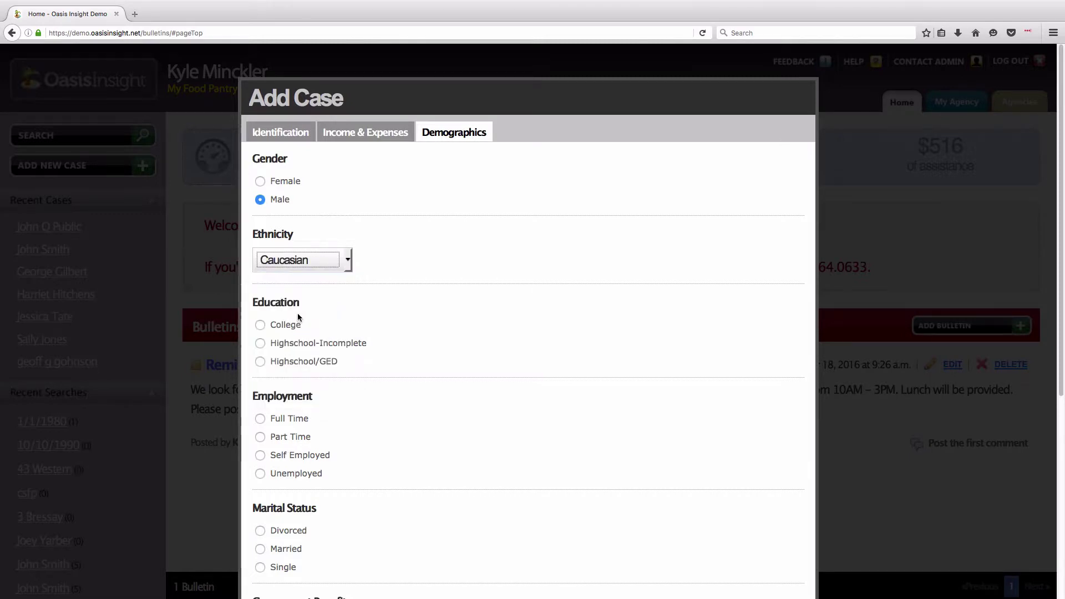
left_click(259, 343)
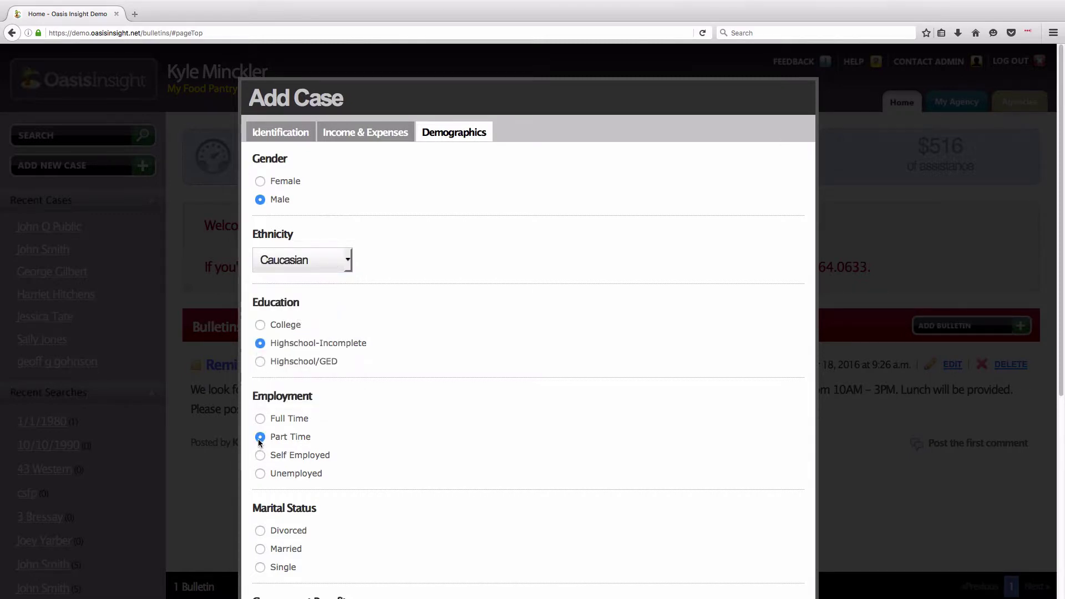
left_click(260, 549)
scroll(262, 547, "down", 3)
scroll(263, 548, "down", 4)
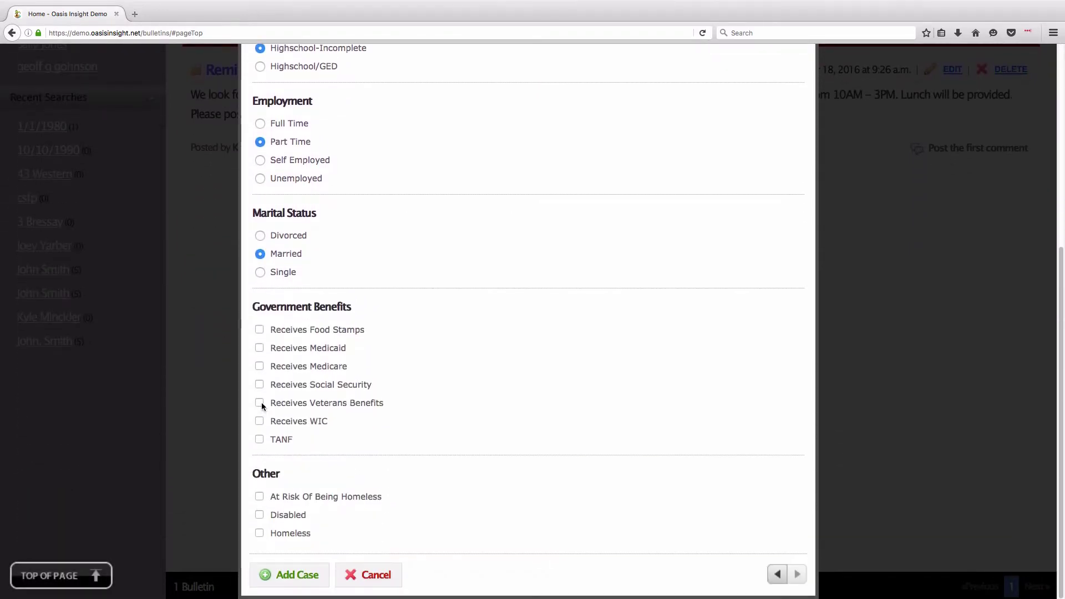
left_click(259, 385)
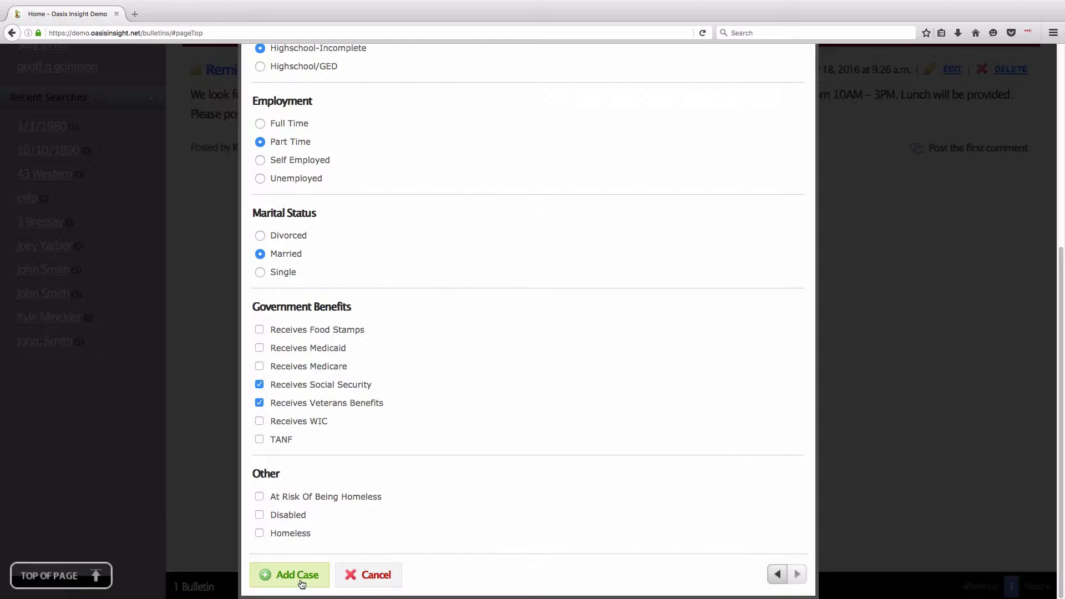
left_click(301, 577)
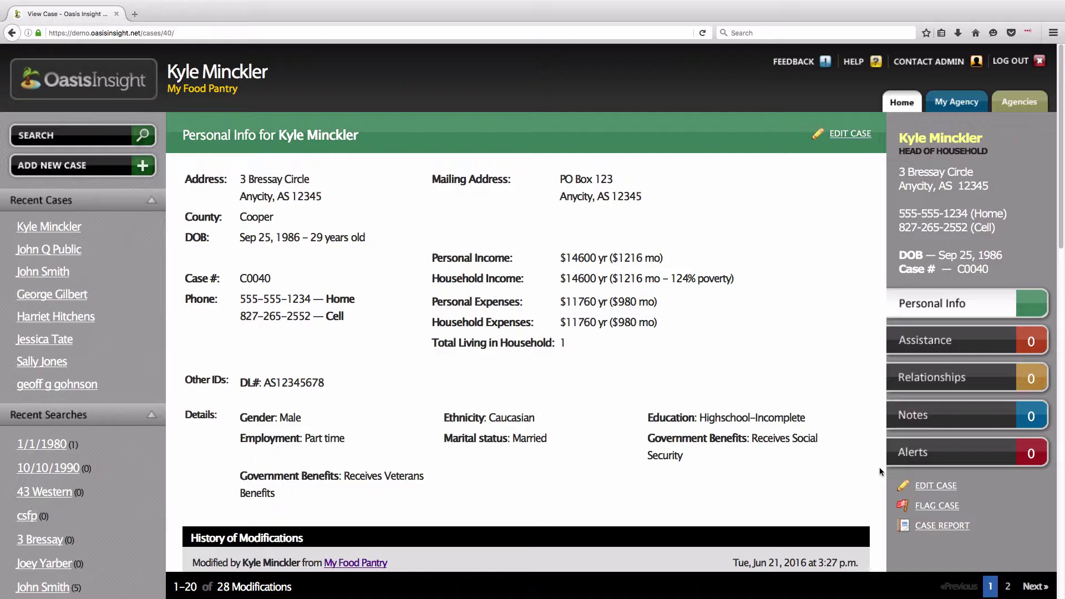
- Go to the new case's Relationships page from the right-hand sidebar
left_click(998, 387)
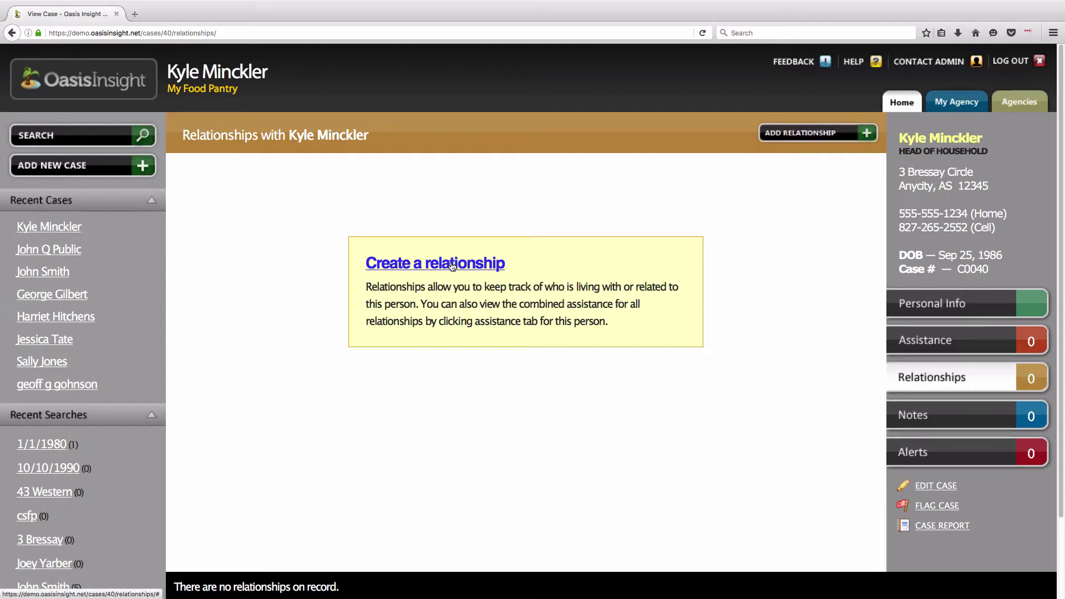
- Add the client's wife as a household member with her name, birth date and relationship 'Wife'
left_click(825, 133)
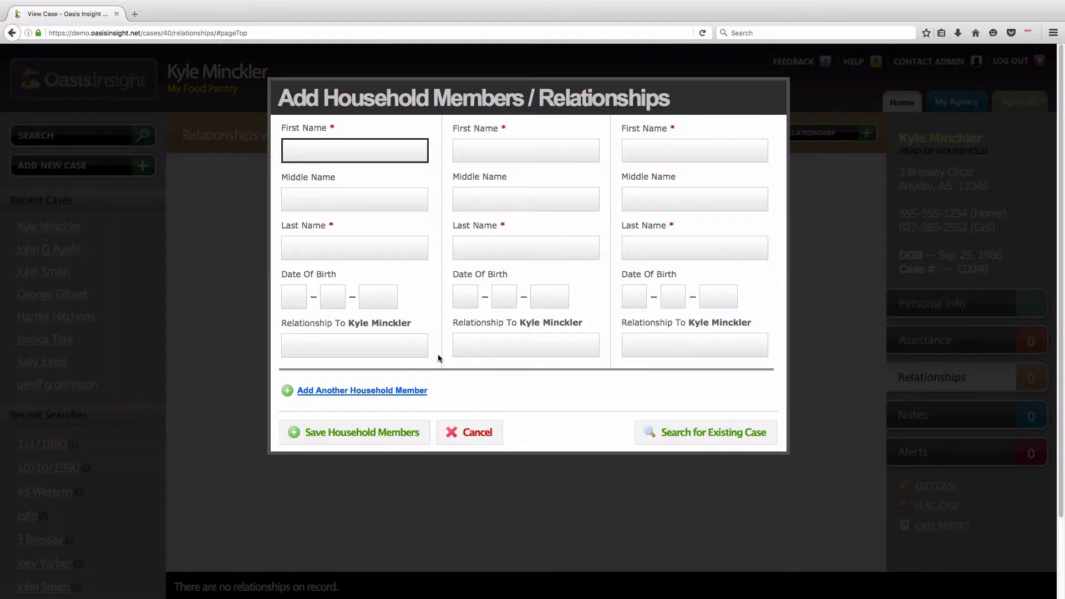
key("Tab")
key("Tab")
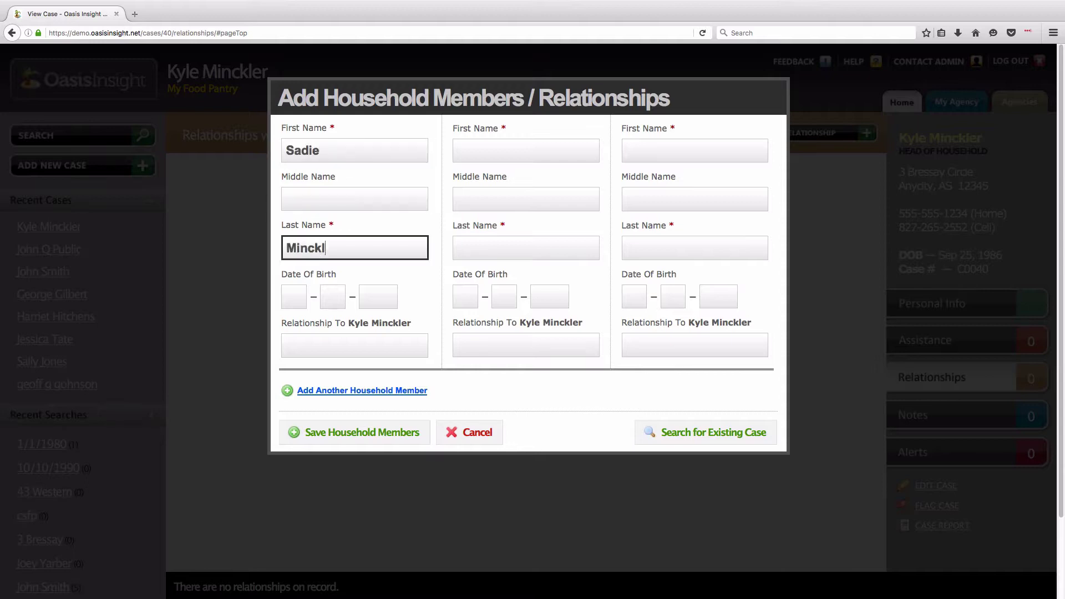
key("Tab")
type("08201990")
key("Tab")
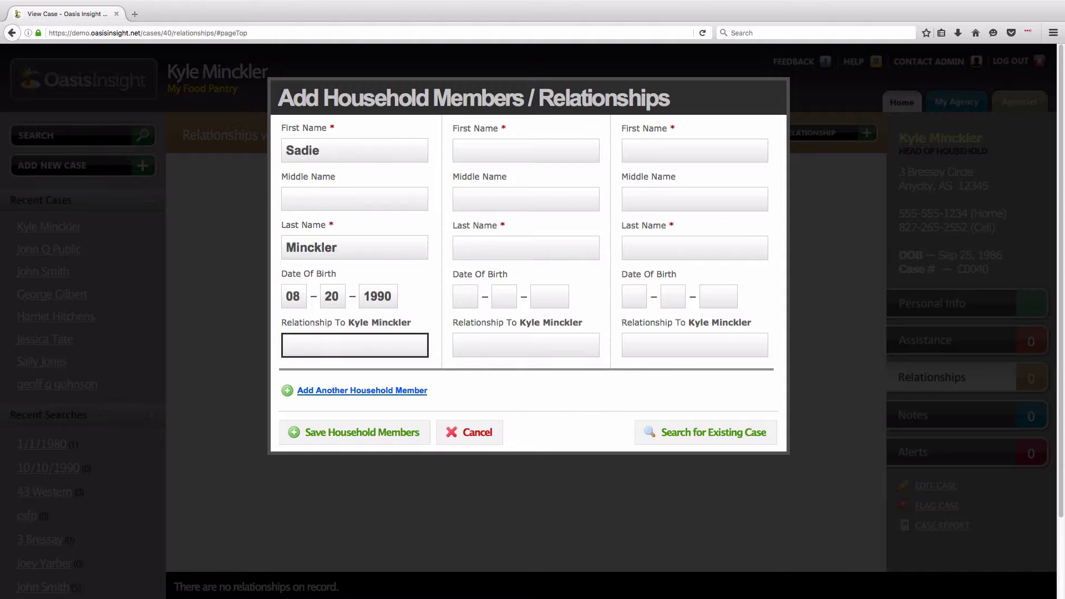
type("Wife")
- Enter the client's son as a second household member with his name, birth date and relationship 'Son'
key("Tab")
key("Tab")
key("Tab")
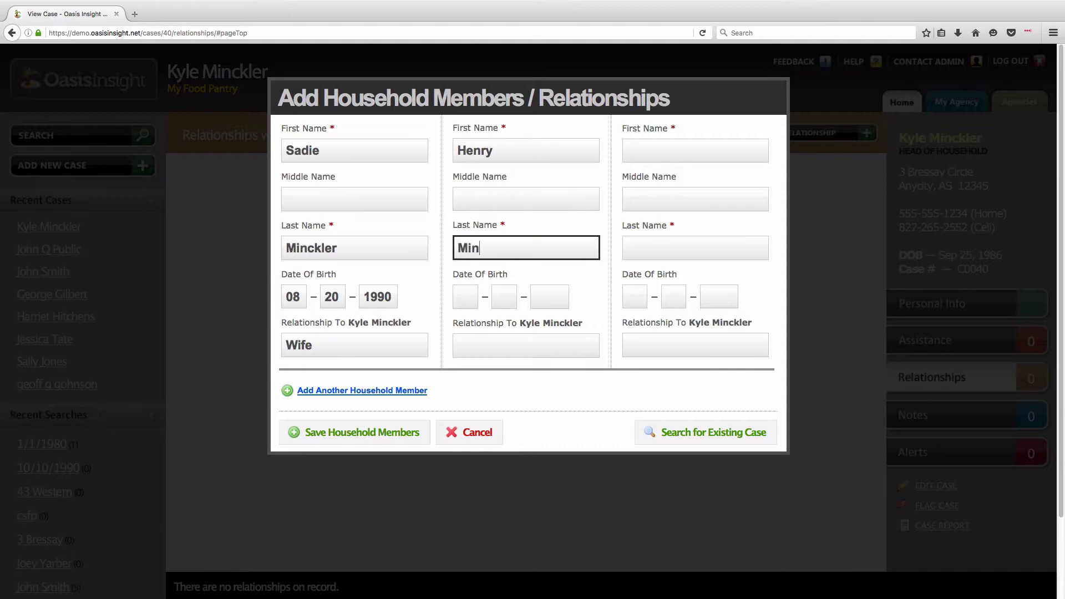
key("Tab")
type("08162013")
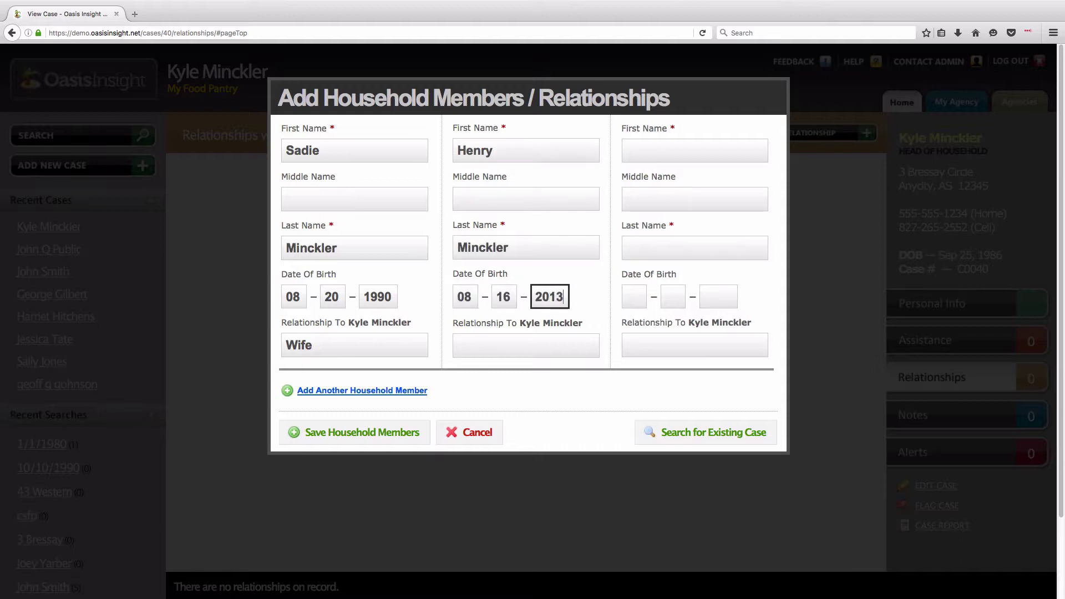
key("Tab")
type("Son")
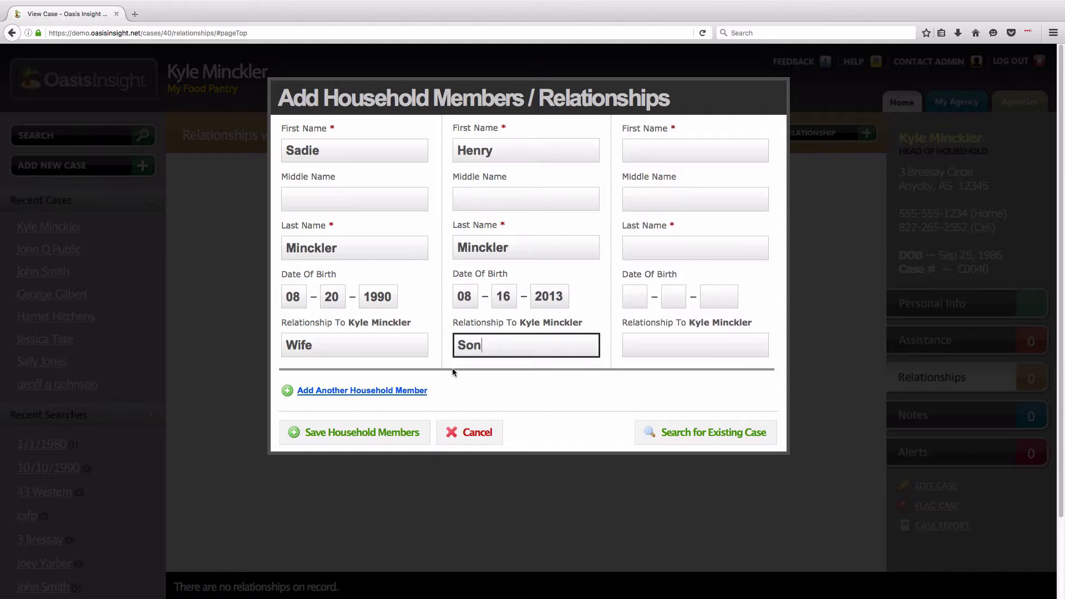
left_click(461, 368)
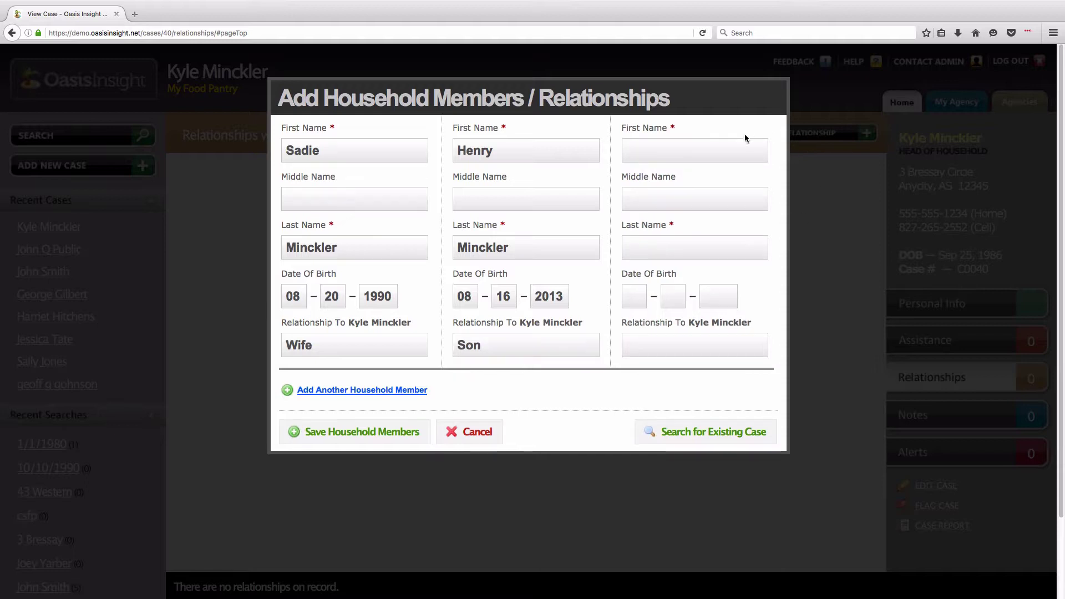
- Save the two household members to the case
left_click(381, 390)
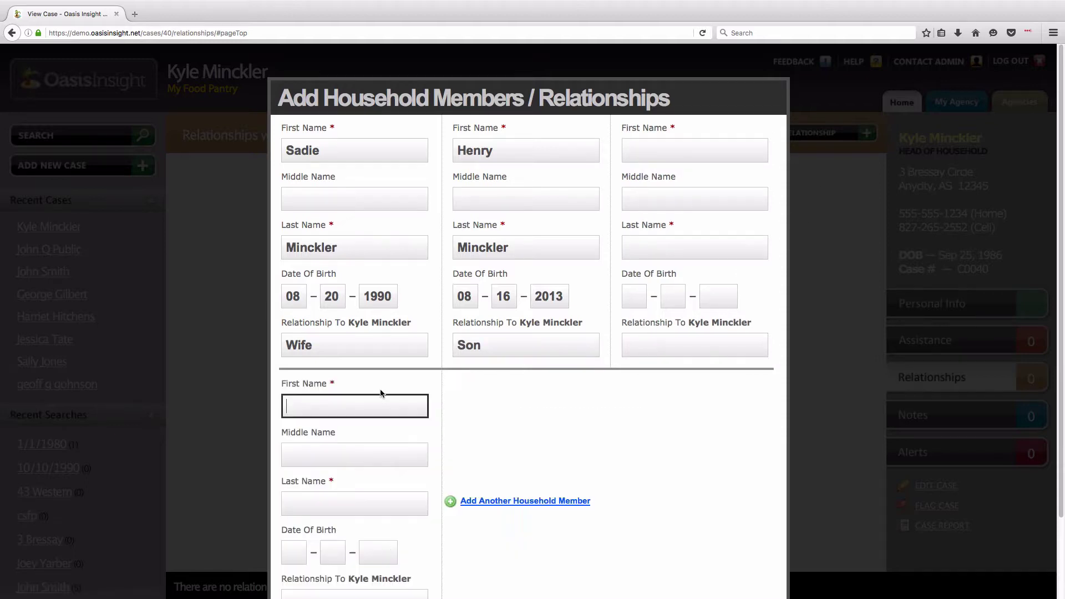
scroll(459, 424, "down", 1)
left_click(505, 462)
scroll(669, 451, "down", 1)
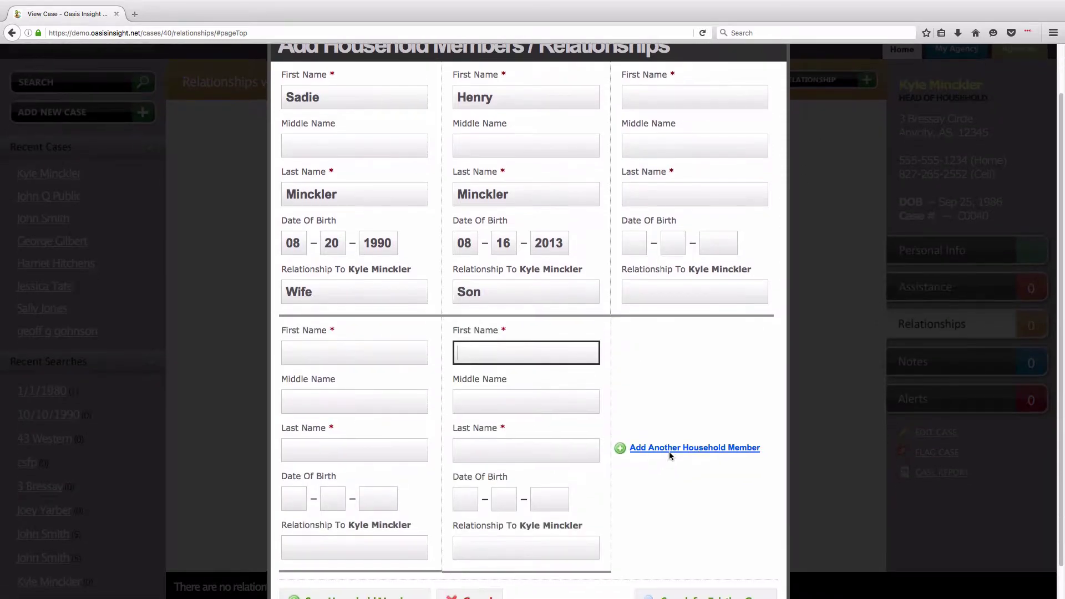
left_click(669, 451)
scroll(355, 368, "down", 2)
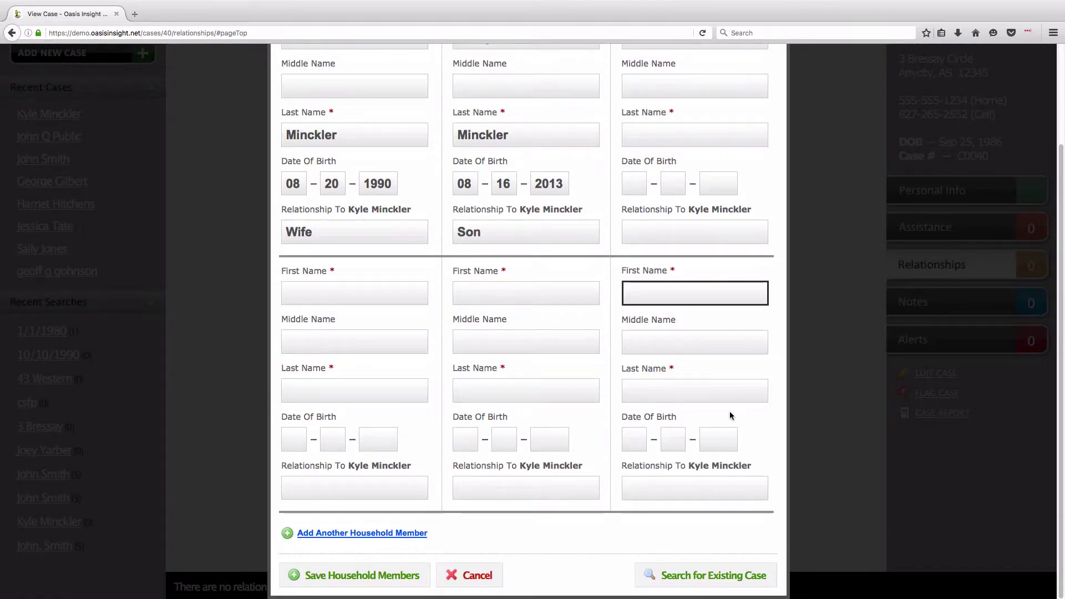
left_click(379, 584)
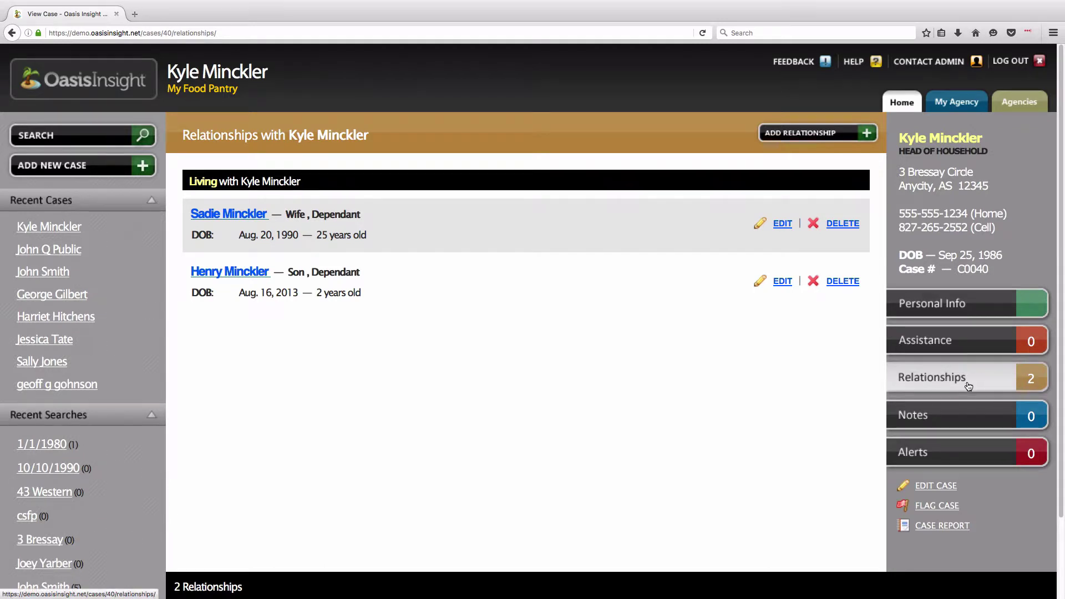
- Add a new assistance record in the 'Food: USDA Distribution' category for the case
left_click(971, 348)
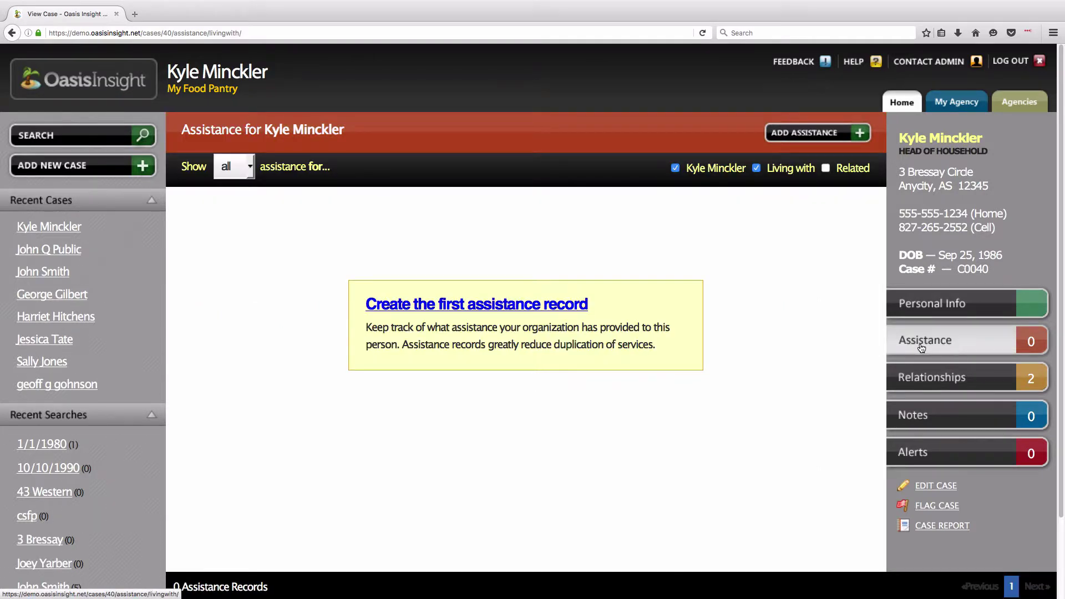
left_click(817, 135)
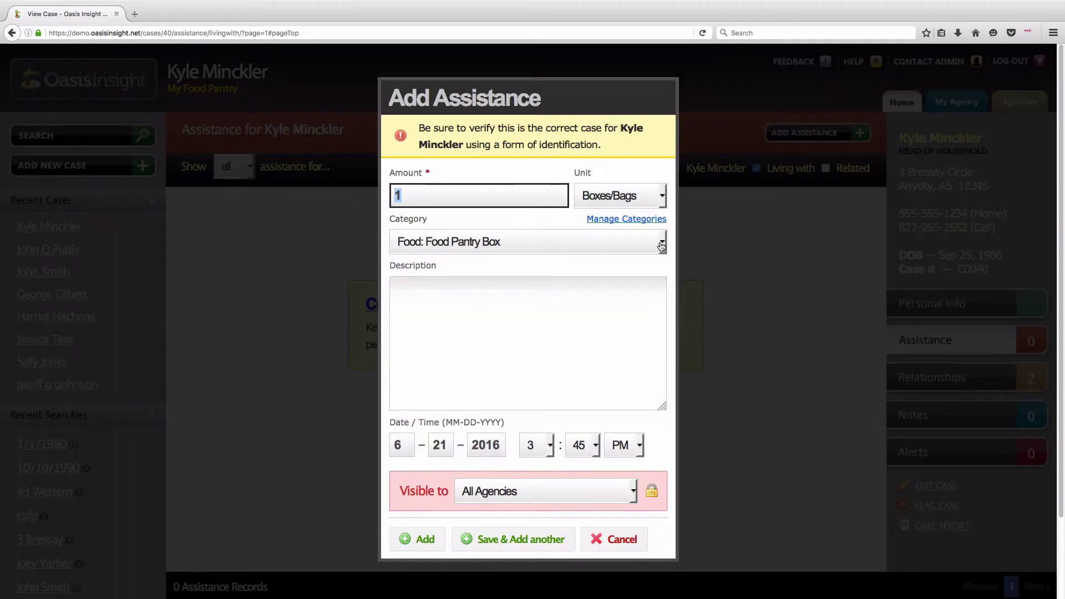
left_click(664, 243)
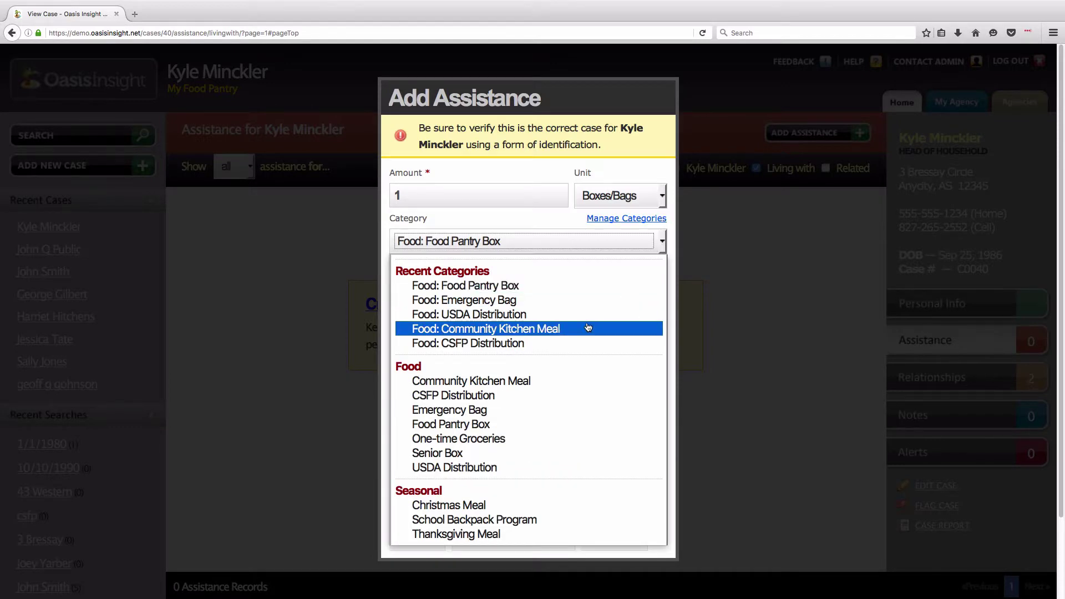
left_click(511, 471)
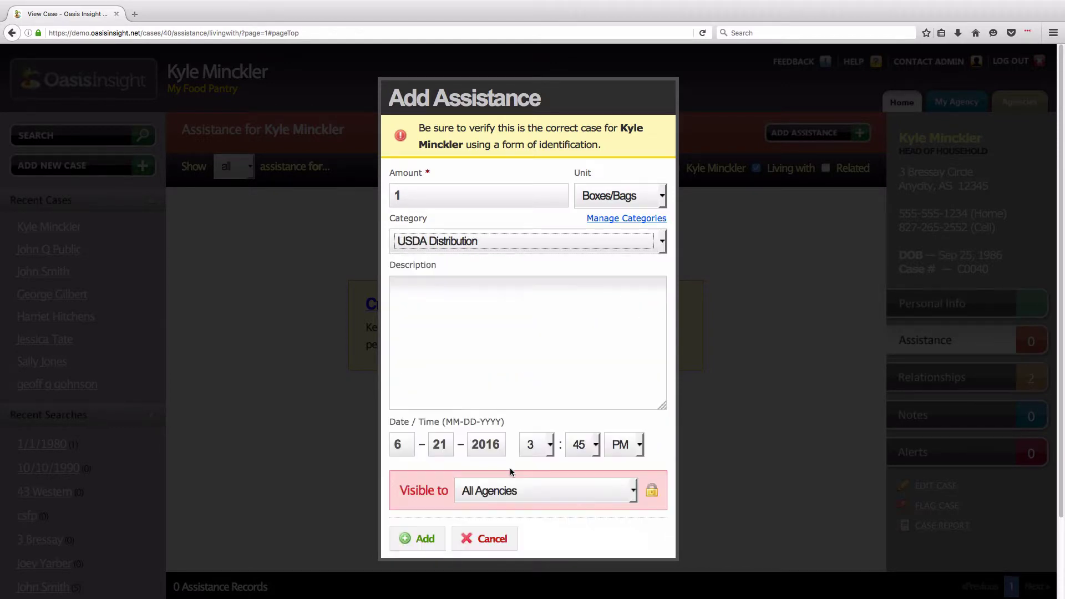
left_click(423, 542)
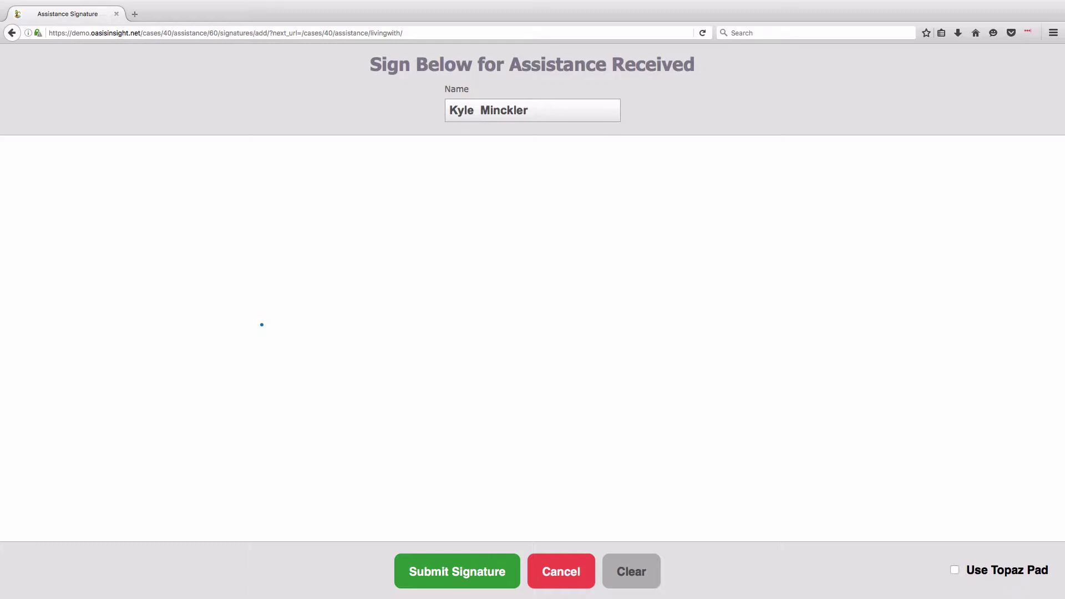
- Draw the client's signature with an underline on the canvas and submit it
left_click_drag(267, 274, 284, 482)
mouse_move(418, 275)
left_mouse_down()
mouse_move(344, 371)
mouse_move(434, 422)
left_mouse_up()
mouse_move(441, 384)
left_mouse_down()
mouse_move(454, 526)
mouse_move(669, 401)
left_mouse_up()
mouse_move(694, 469)
left_mouse_down()
mouse_move(872, 321)
mouse_move(986, 493)
left_mouse_up()
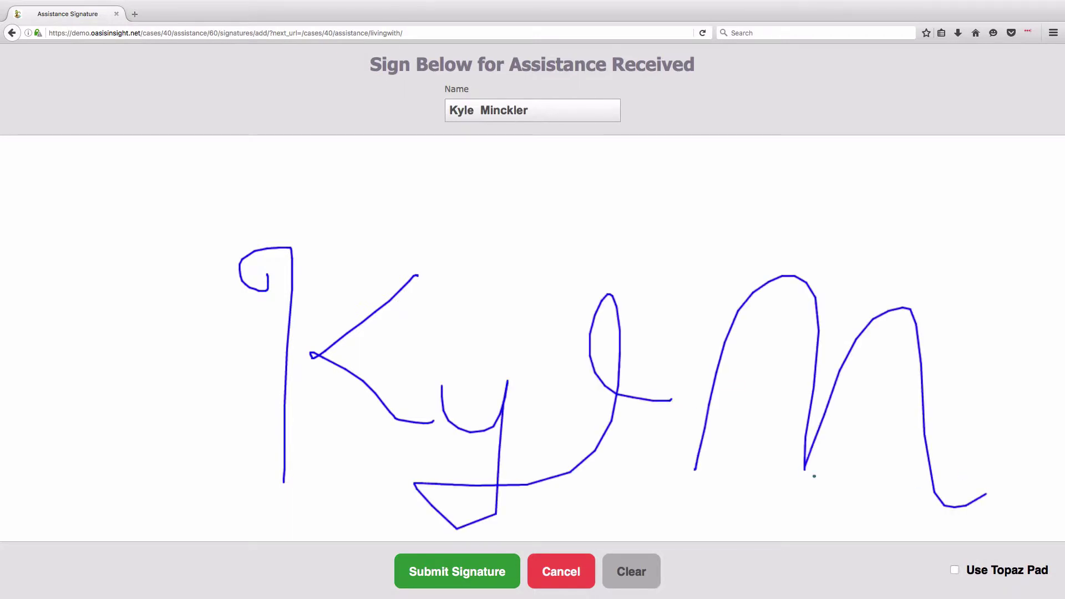
left_click_drag(400, 507, 911, 512)
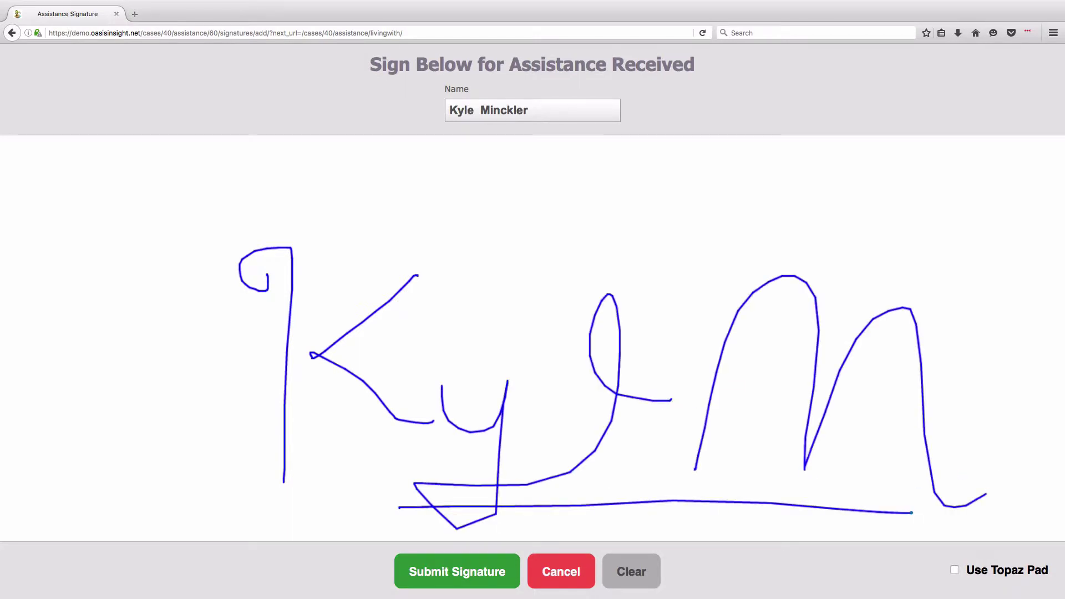
left_click(480, 580)
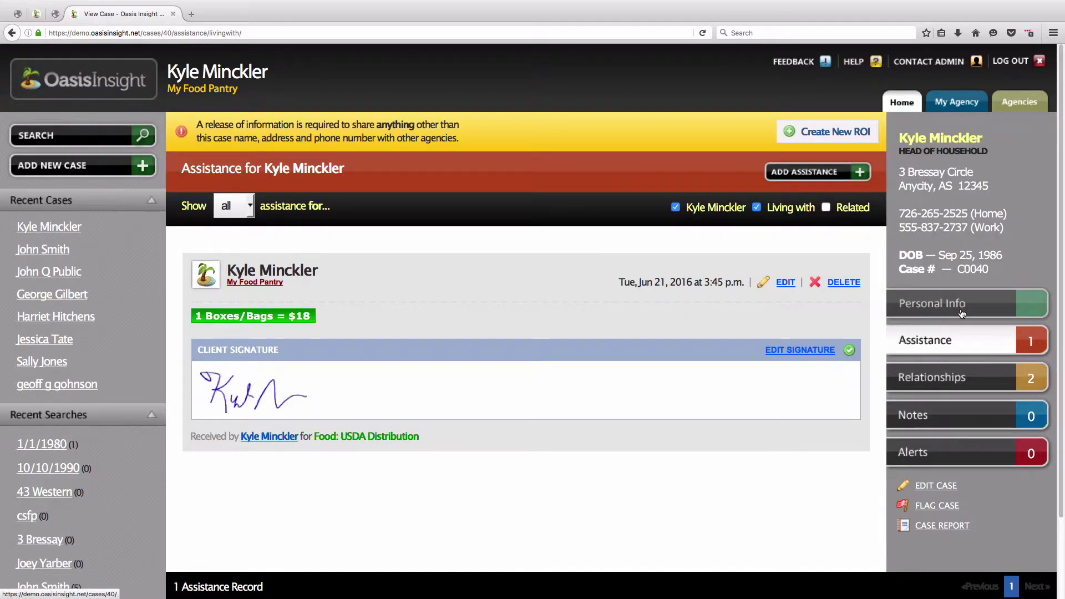
- Switch to the case's Personal Info from the right-hand case panel
left_click(961, 314)
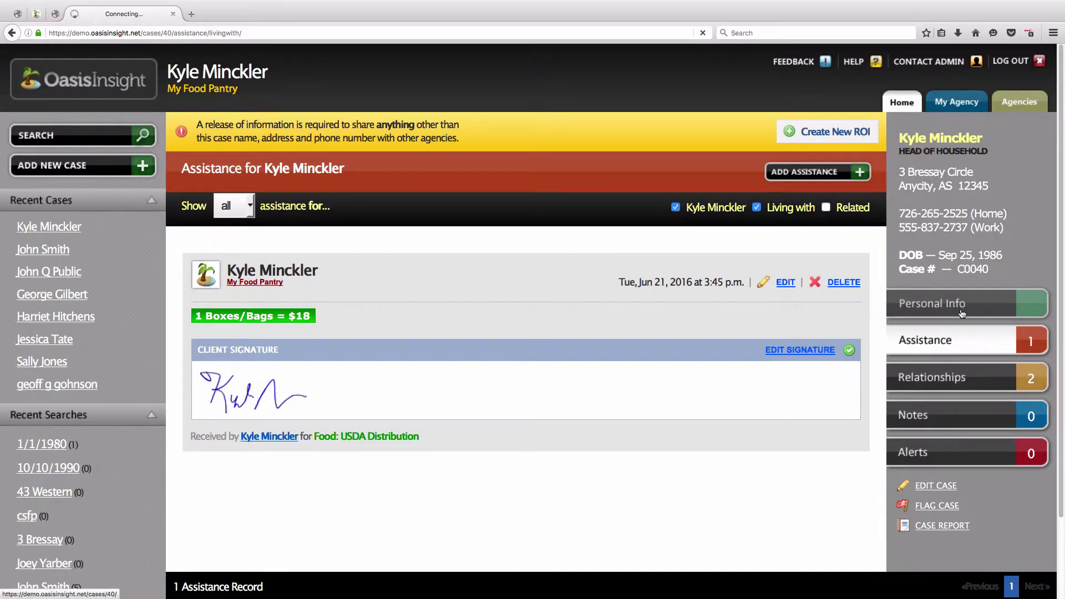
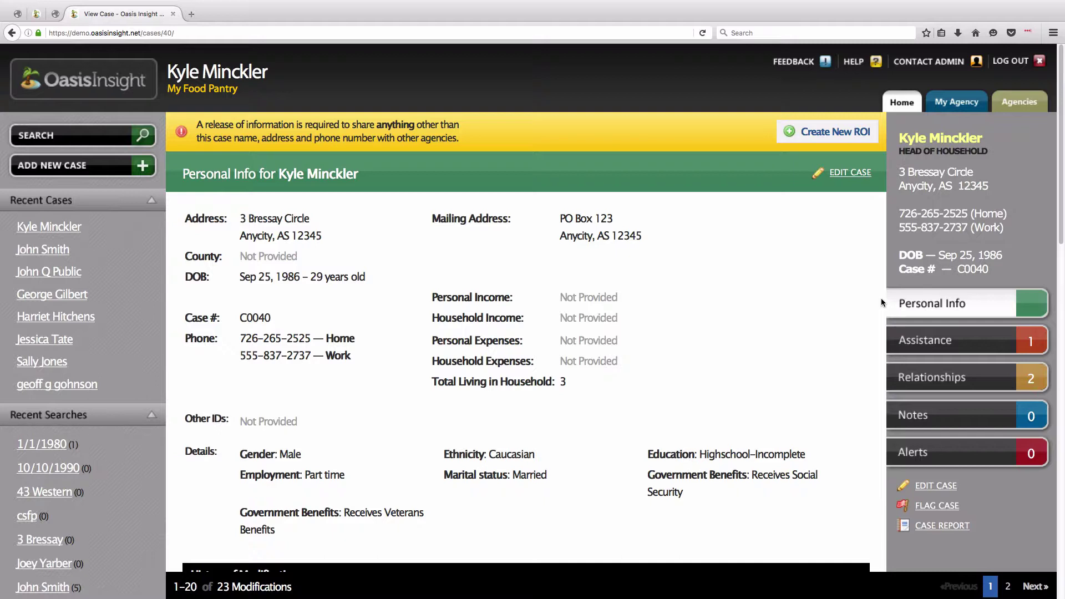
- Open the new-case form and the blank Release of Information Form in a new tab
left_click(111, 175)
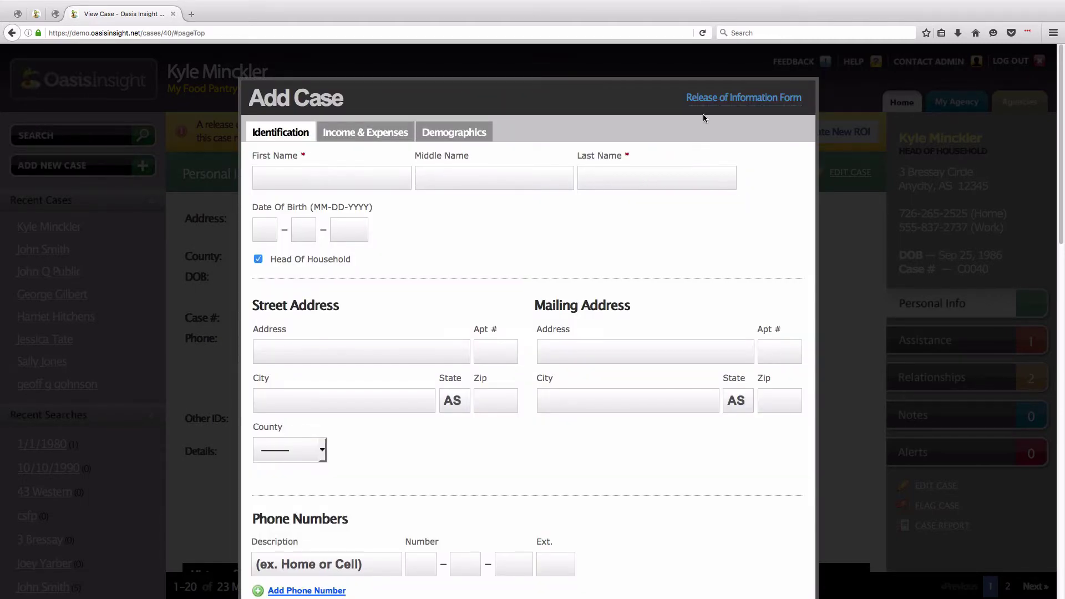
left_click_drag(684, 99, 799, 106)
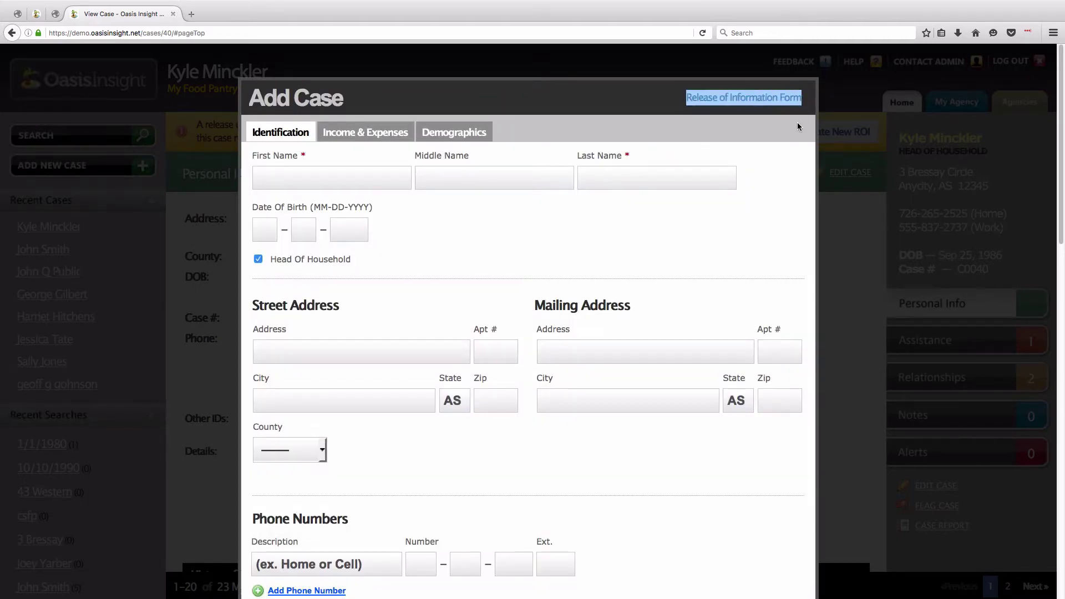
left_click(752, 98)
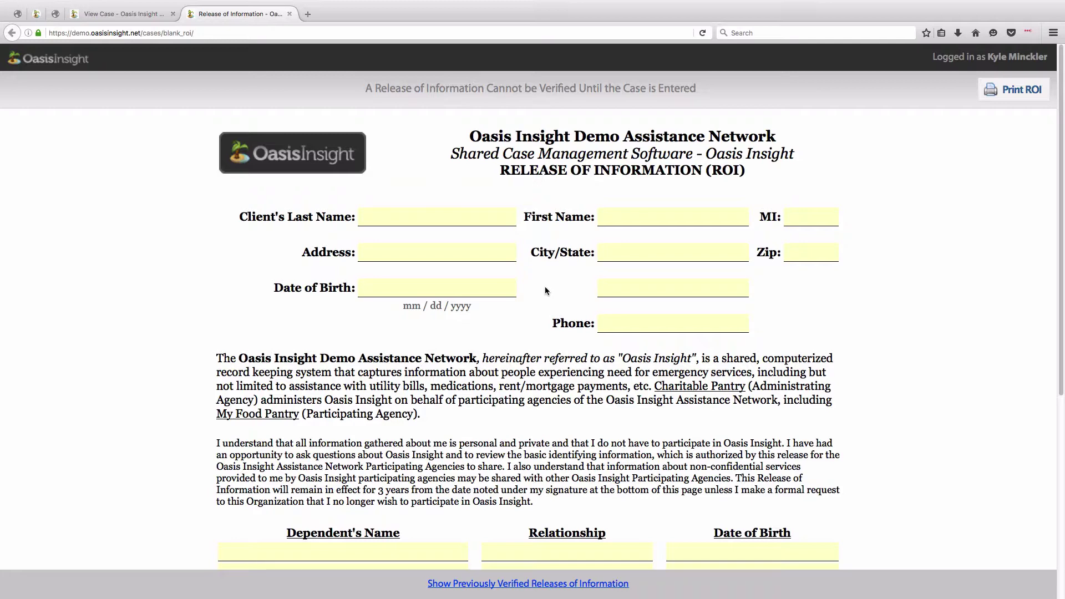
- Look through the blank release form, then close its tab to return to the new-case form
scroll(545, 287, "down", 3)
scroll(544, 294, "down", 6)
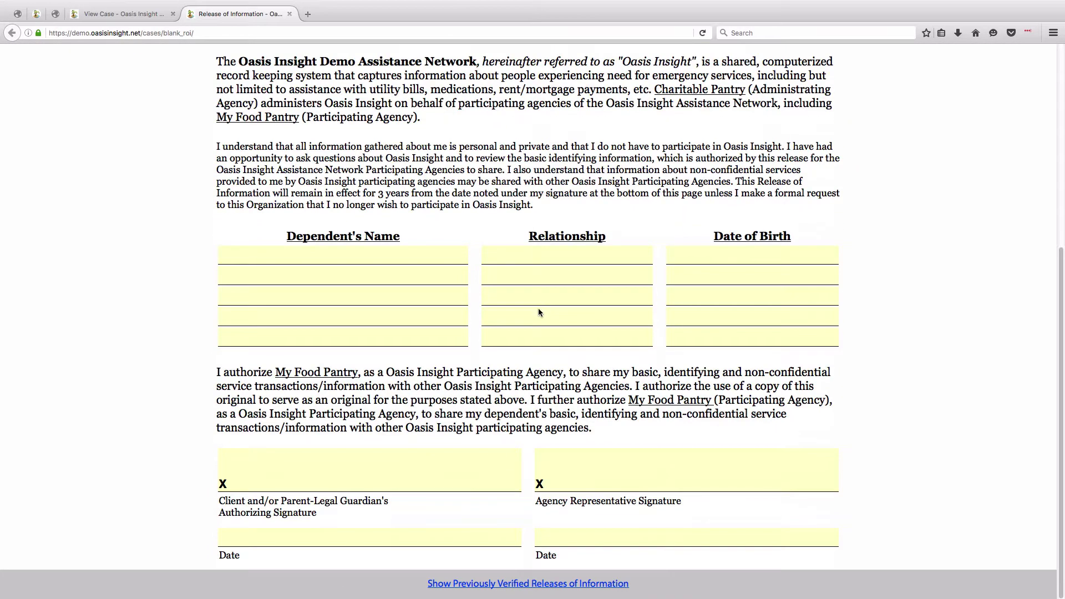
scroll(586, 373, "up", 9)
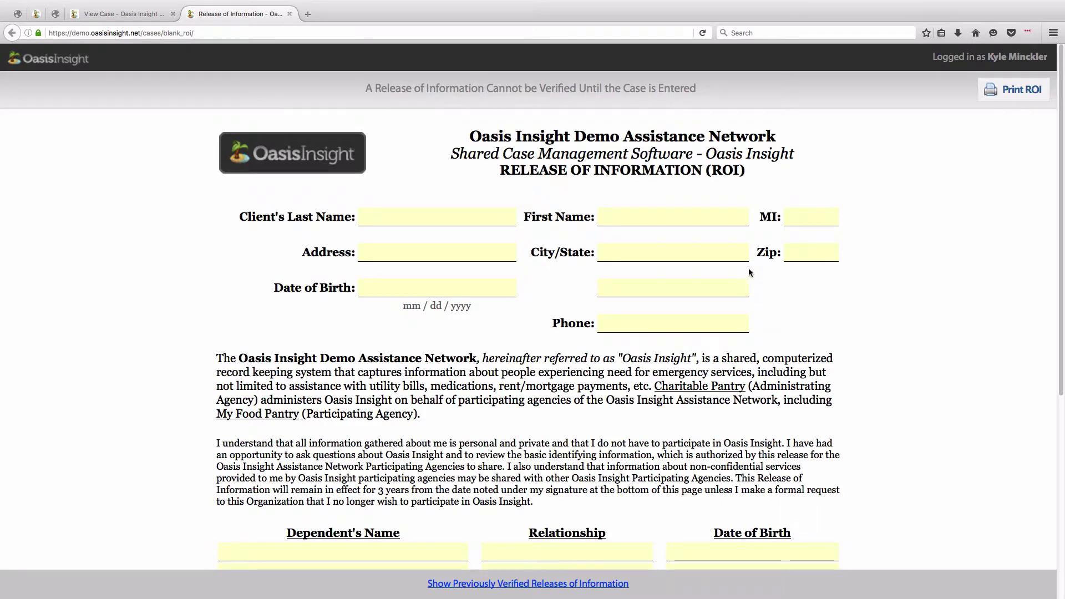
scroll(728, 355, "down", 9)
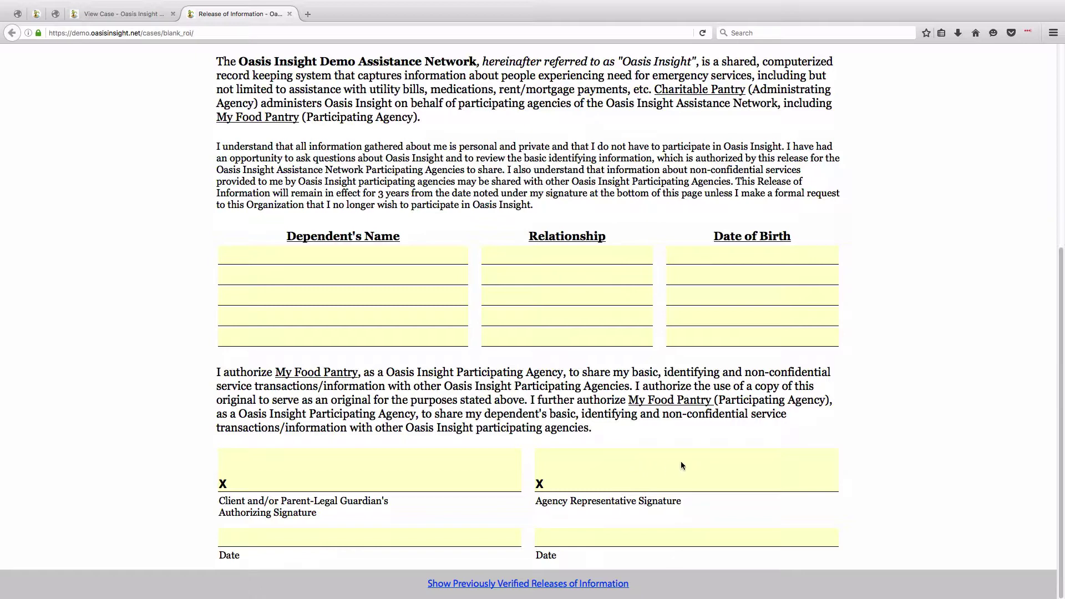
scroll(650, 534, "up", 5)
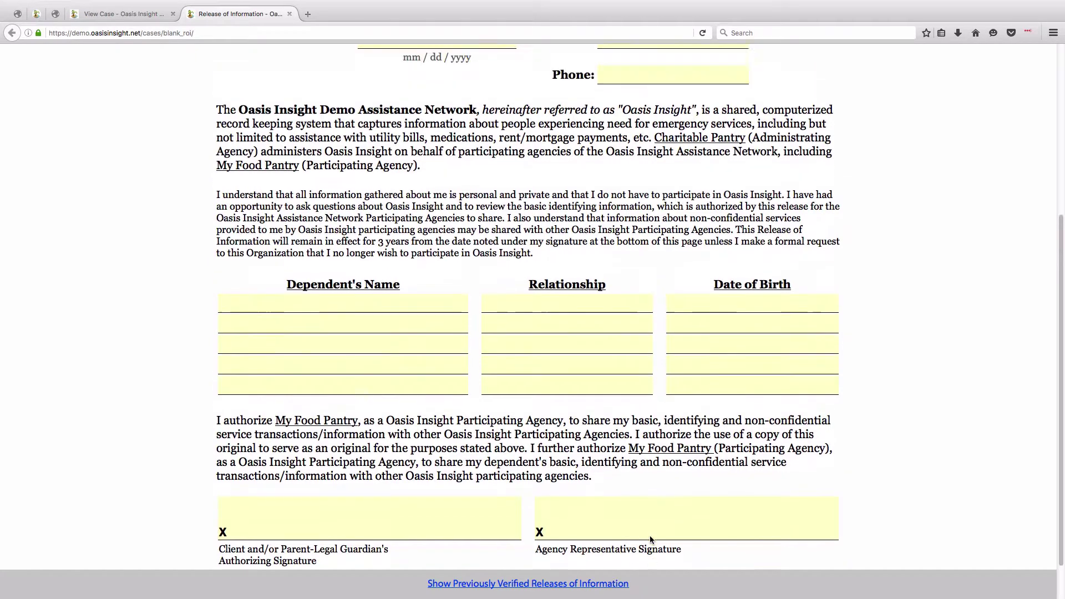
left_click(289, 14)
scroll(276, 367, "down", 5)
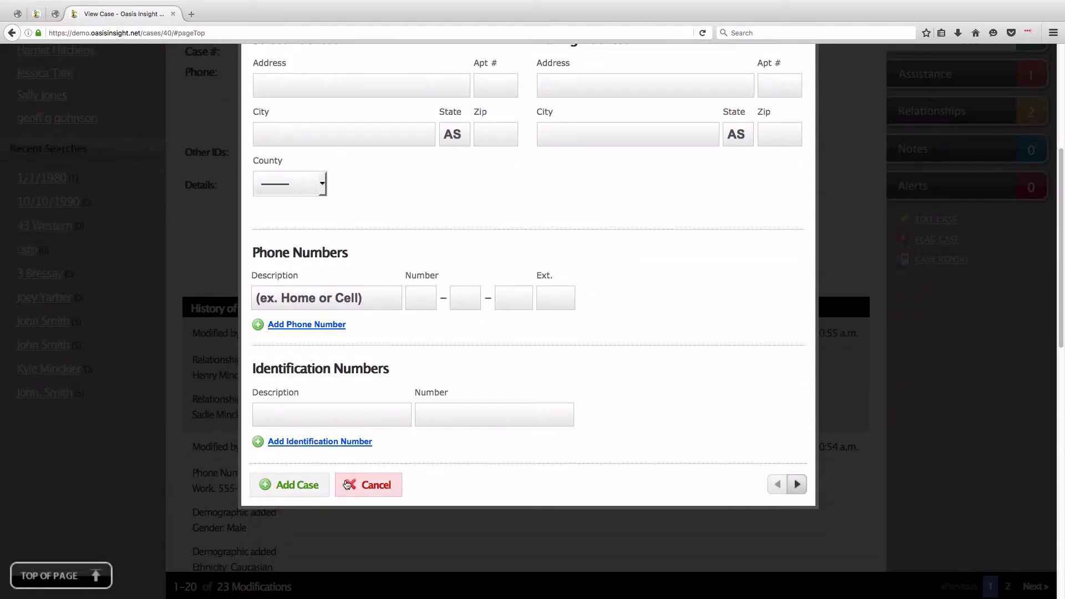
- Cancel the new case and start a release of information dated 6-24-2016 for all three cases
left_click(352, 486)
scroll(568, 464, "up", 5)
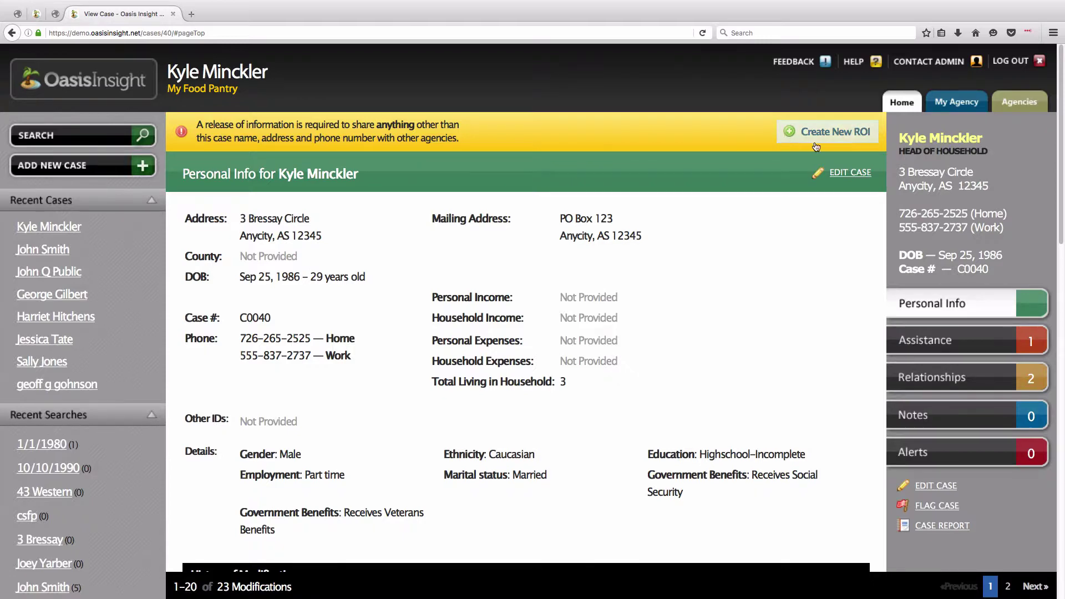
left_click(804, 135)
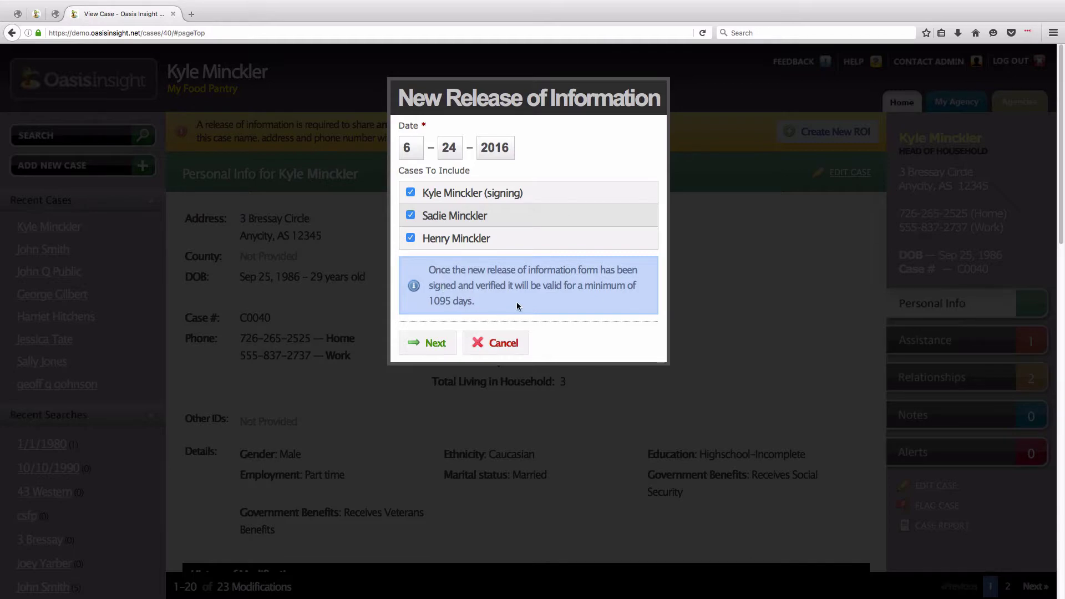
- Continue to the prefilled ROI form listing wife and son, and scroll to the signature section
left_click(435, 343)
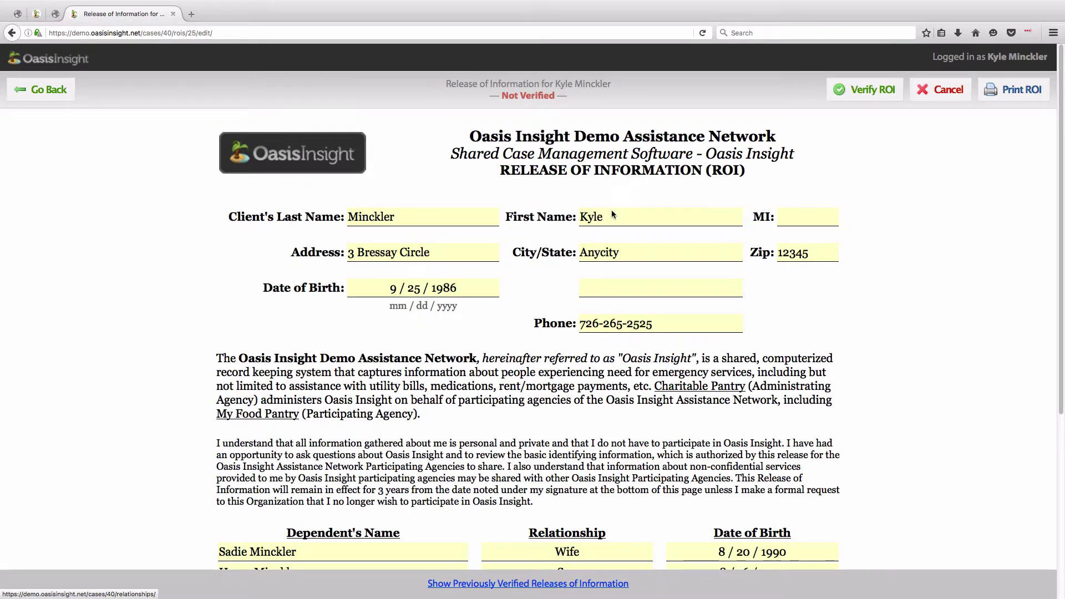
left_click_drag(605, 220, 581, 218)
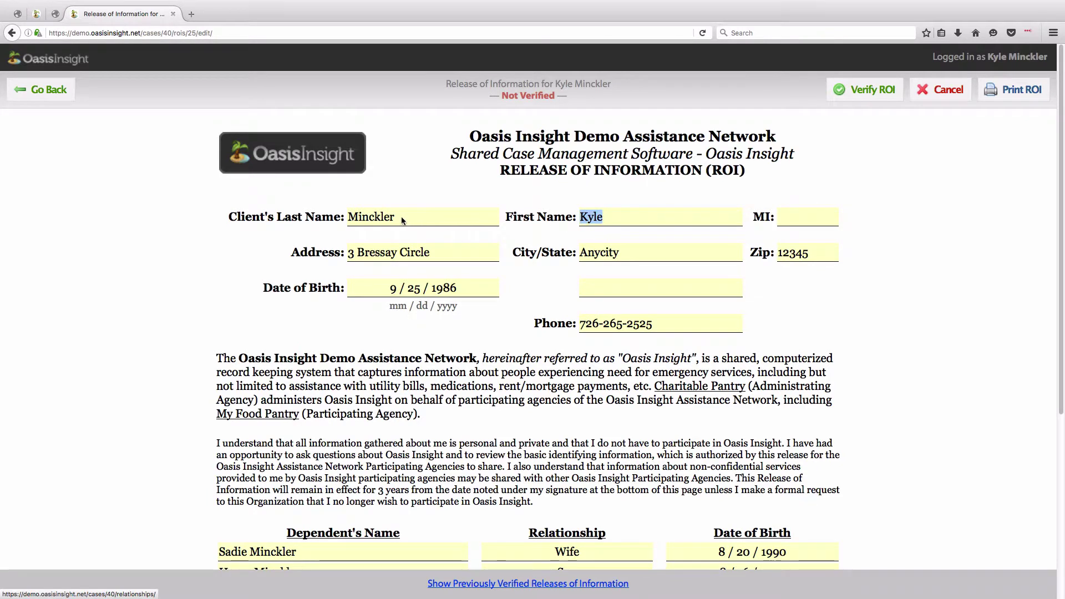
left_click_drag(395, 218, 350, 218)
left_click(461, 264)
scroll(567, 366, "down", 1)
scroll(567, 366, "down", 5)
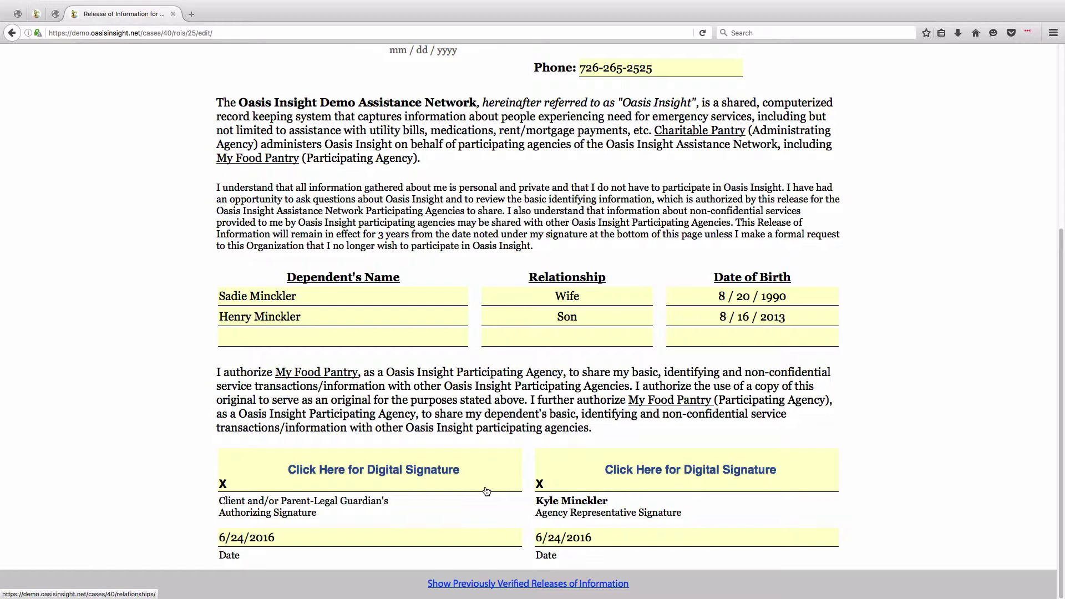
- Draw and submit the client's signature on the release form
left_click(363, 475)
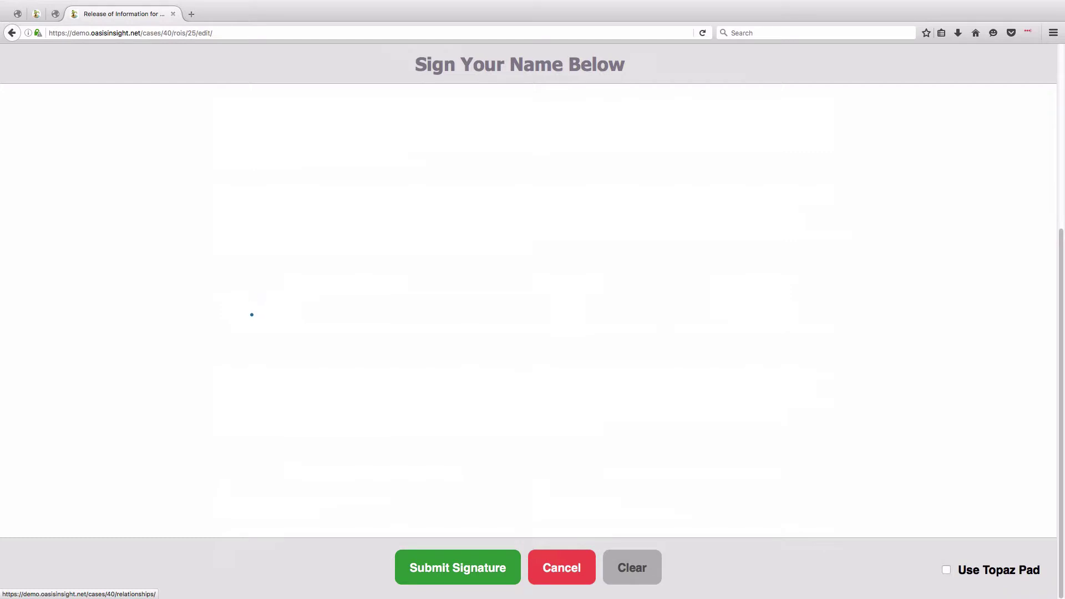
left_click_drag(235, 210, 224, 482)
left_click_drag(446, 233, 261, 316)
left_click_drag(401, 460, 277, 313)
mouse_move(447, 369)
left_mouse_down()
mouse_move(485, 394)
mouse_move(573, 366)
left_mouse_up()
left_click_drag(614, 425, 946, 433)
left_click(432, 583)
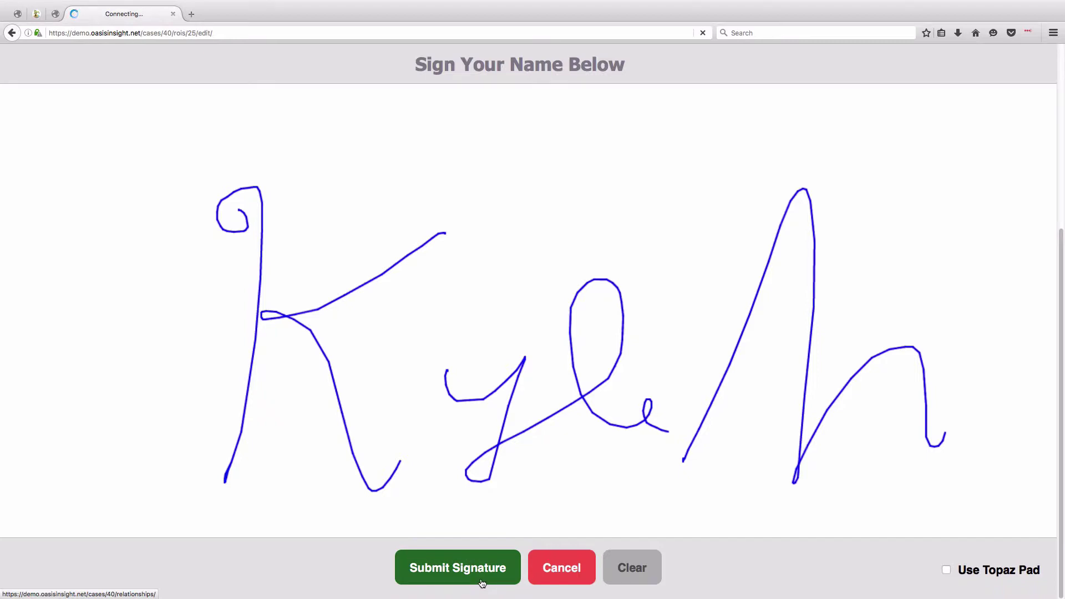
- Sign as the agency representative with an X and submit it
scroll(471, 437, "down", 5)
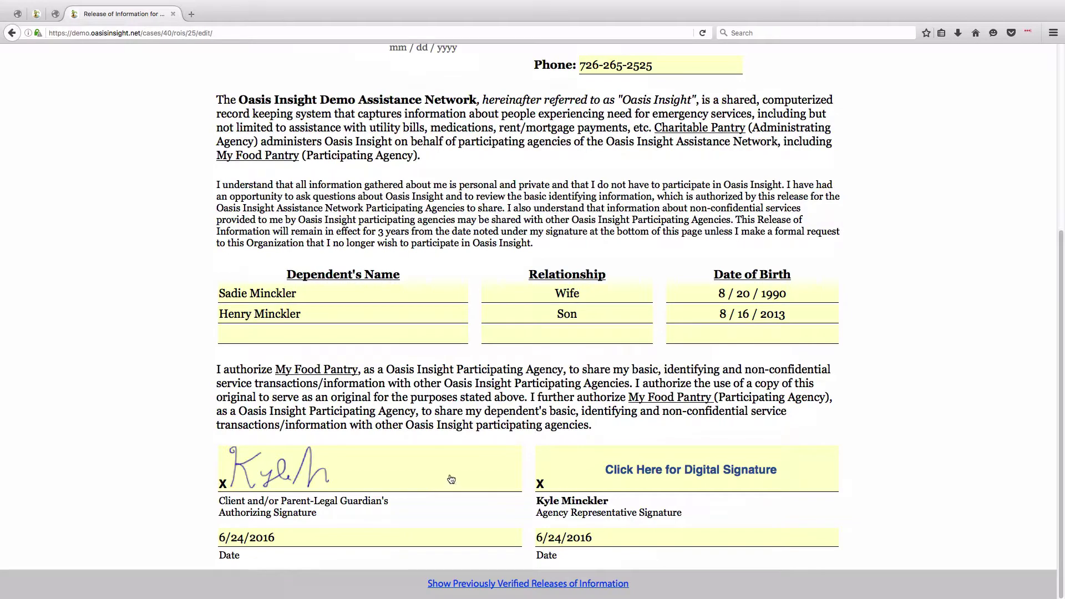
left_click(673, 472)
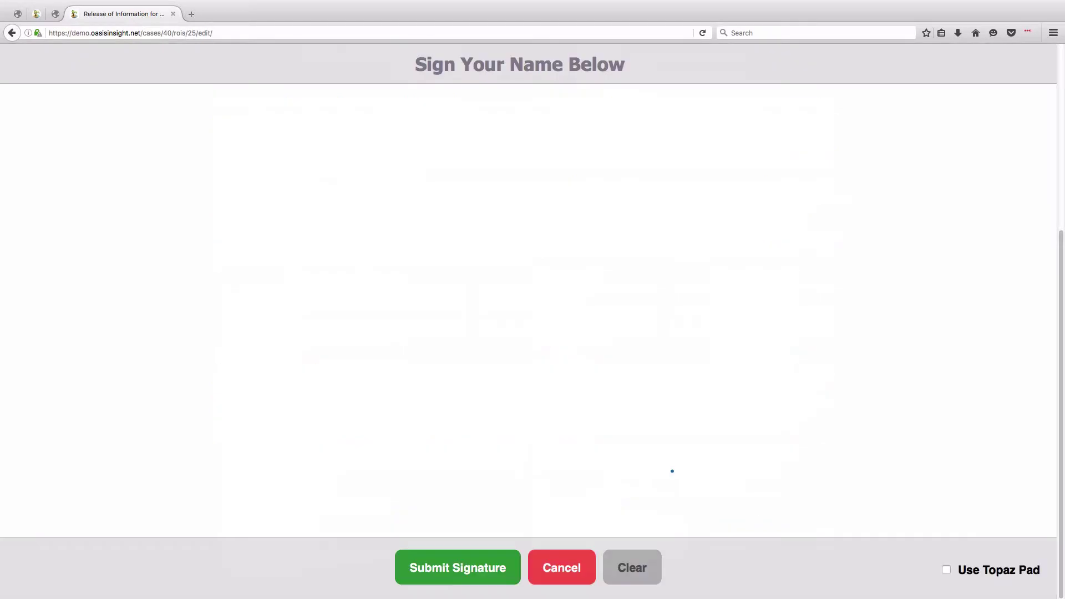
left_click_drag(435, 191, 580, 385)
left_click_drag(606, 230, 448, 356)
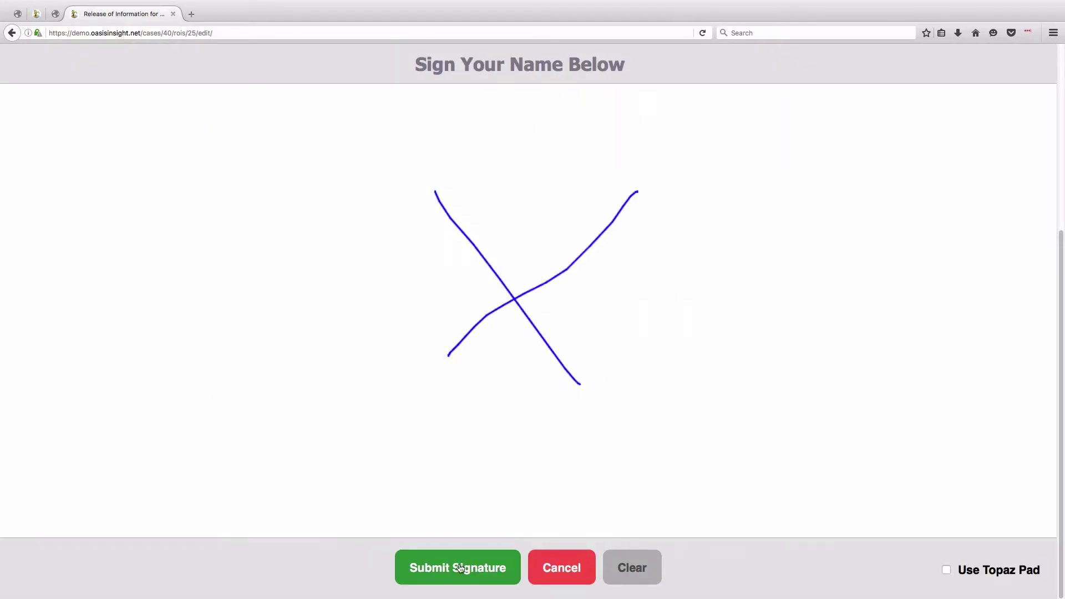
left_click(460, 581)
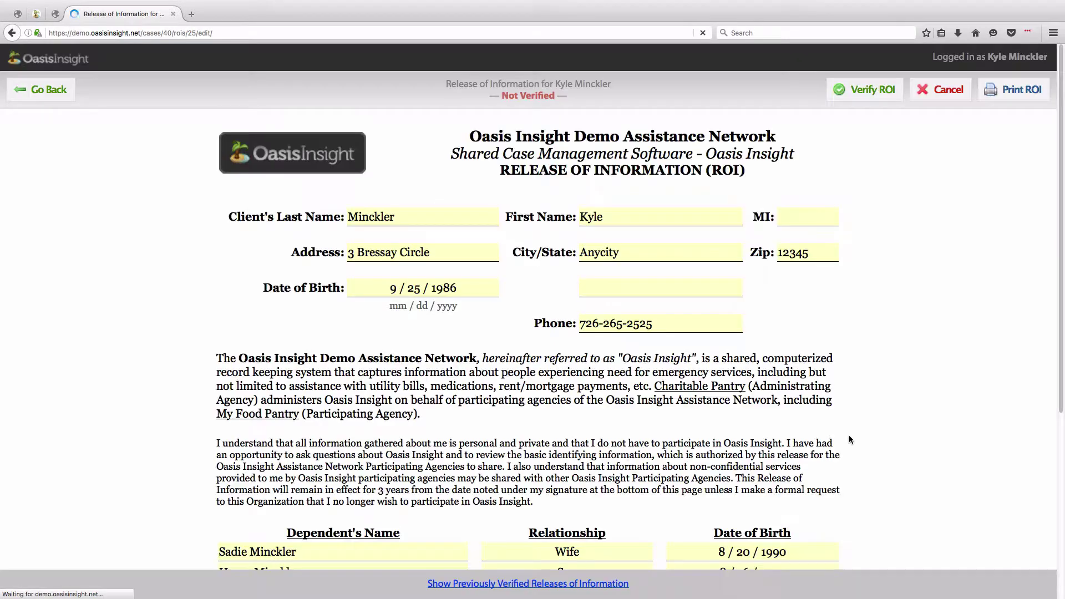
scroll(850, 435, "down", 5)
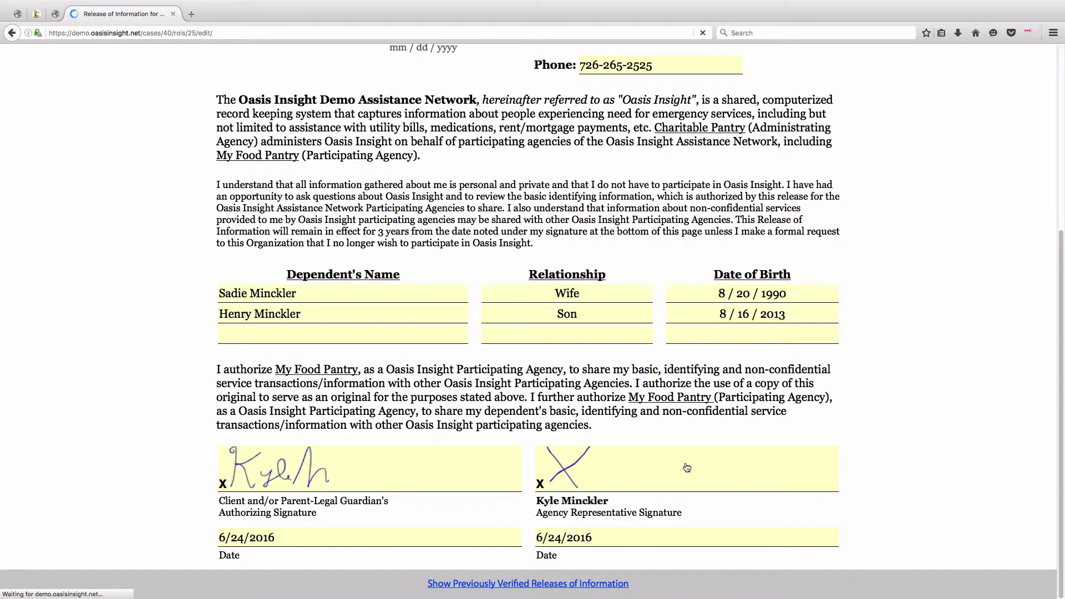
scroll(755, 503, "up", 5)
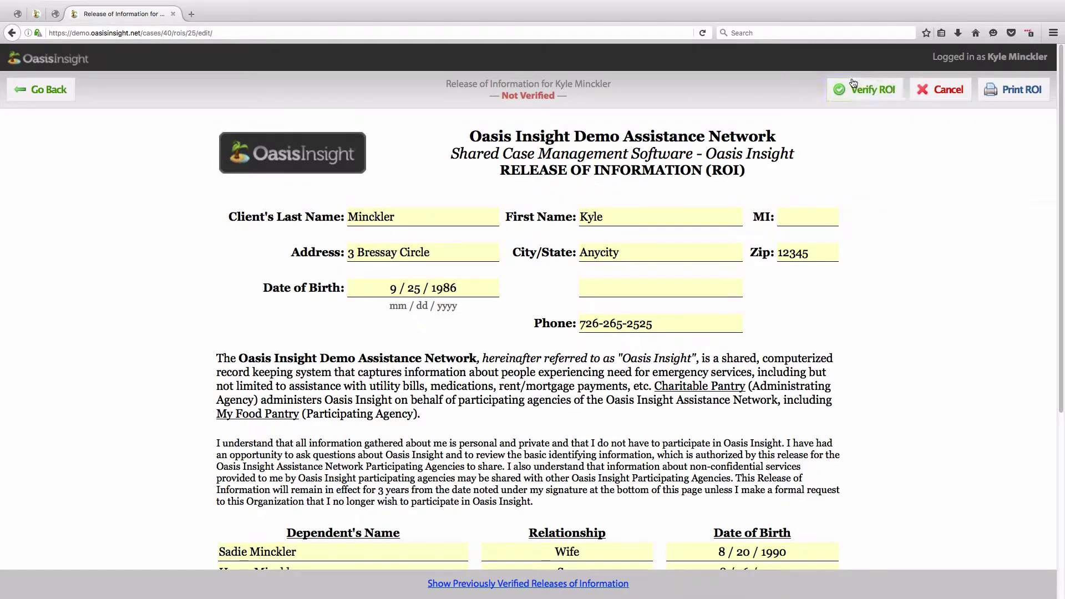
- Verify the signed ROI, confirm it is on file, and show its 6/24/2016 verification status
left_click(871, 102)
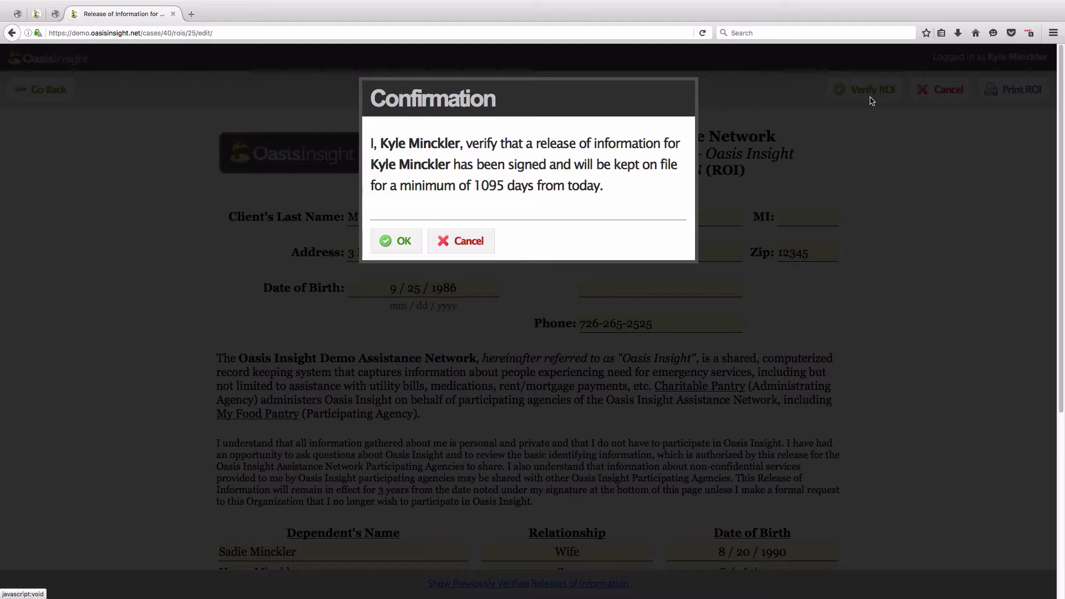
left_click(393, 250)
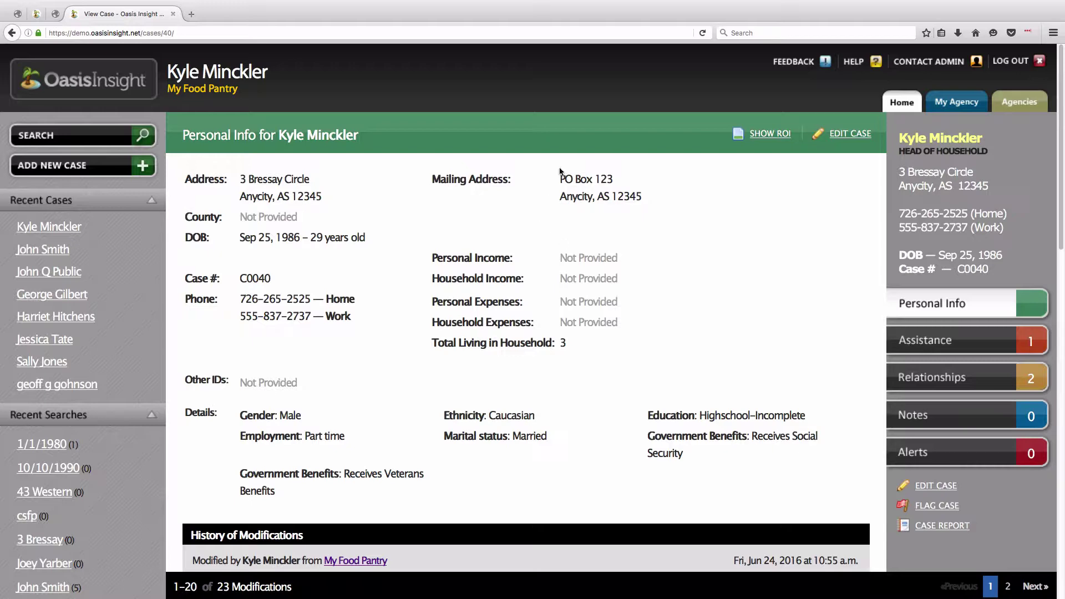
left_click(770, 134)
left_click_drag(197, 124, 350, 135)
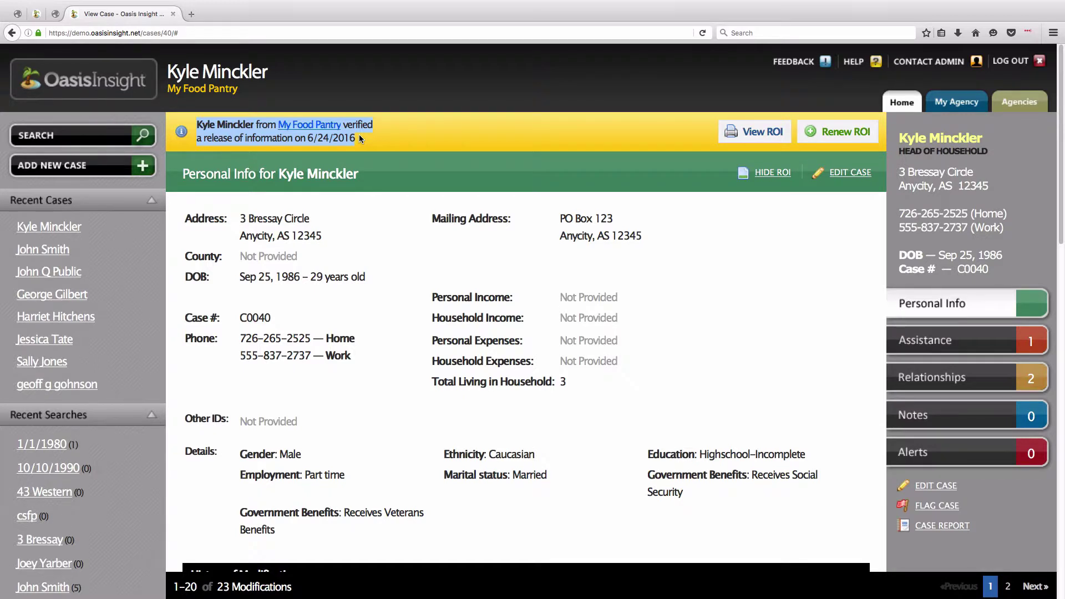
left_click(381, 141)
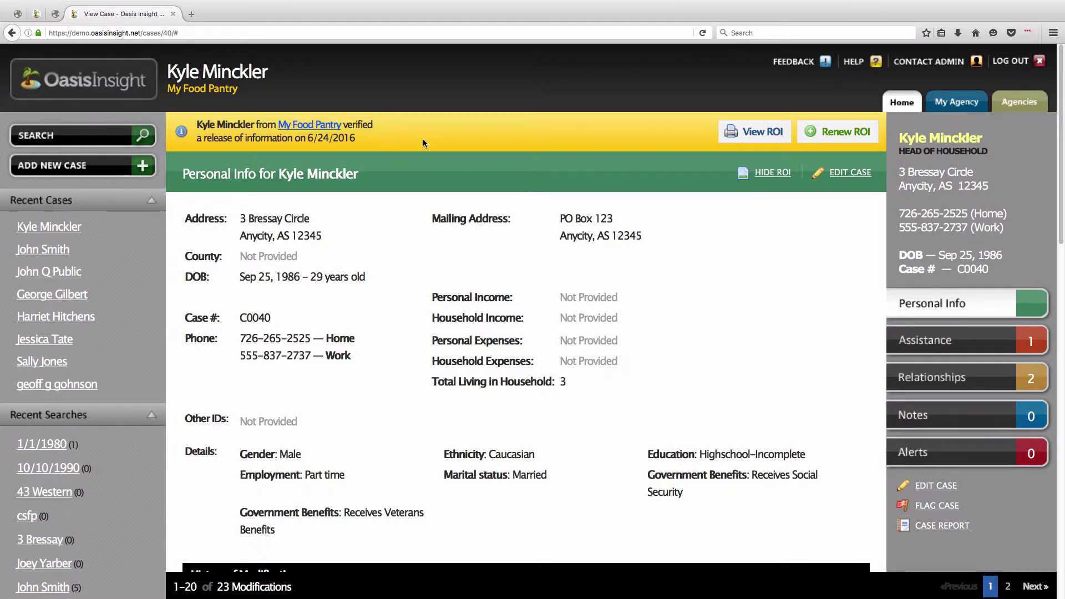
- Hide the ROI status and go to the My Food Pantry agency page
left_click(782, 173)
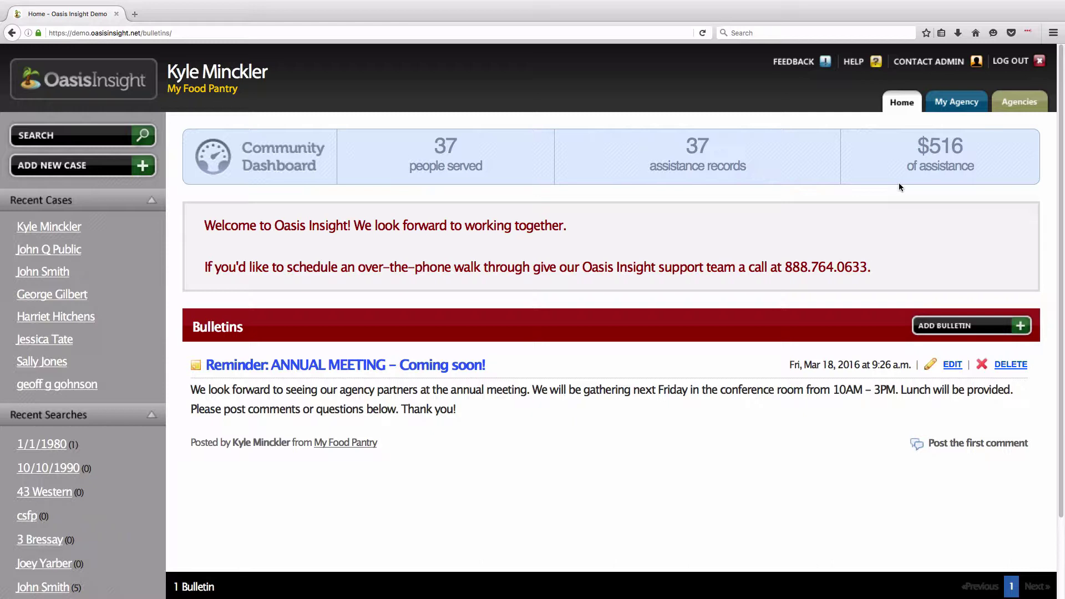
left_click(950, 111)
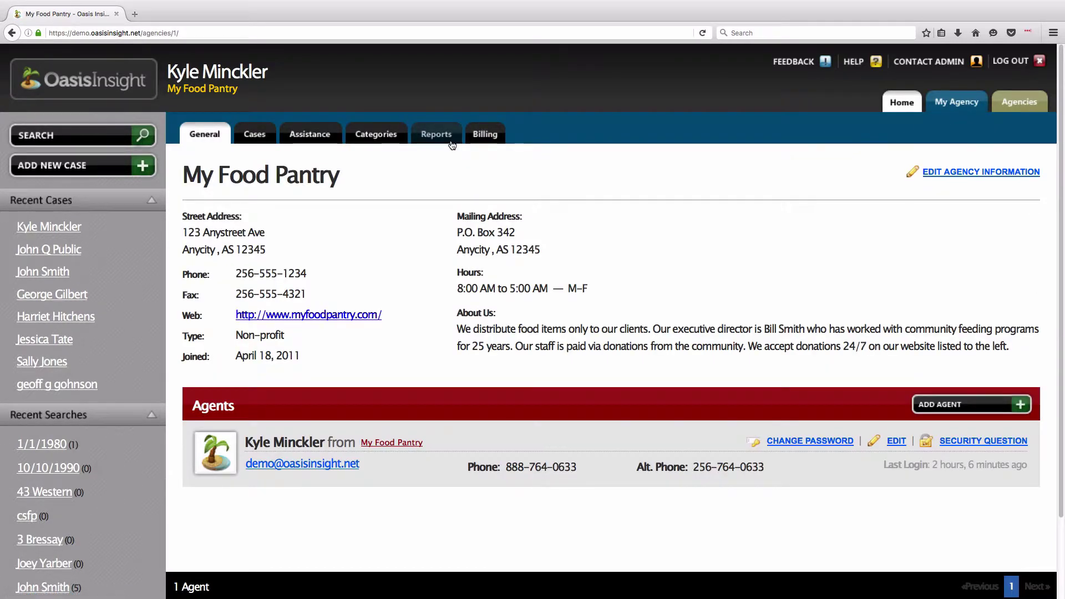
- Open the saved My Pantry's Roster report, check case C0019, then go back to Reports
left_click(450, 143)
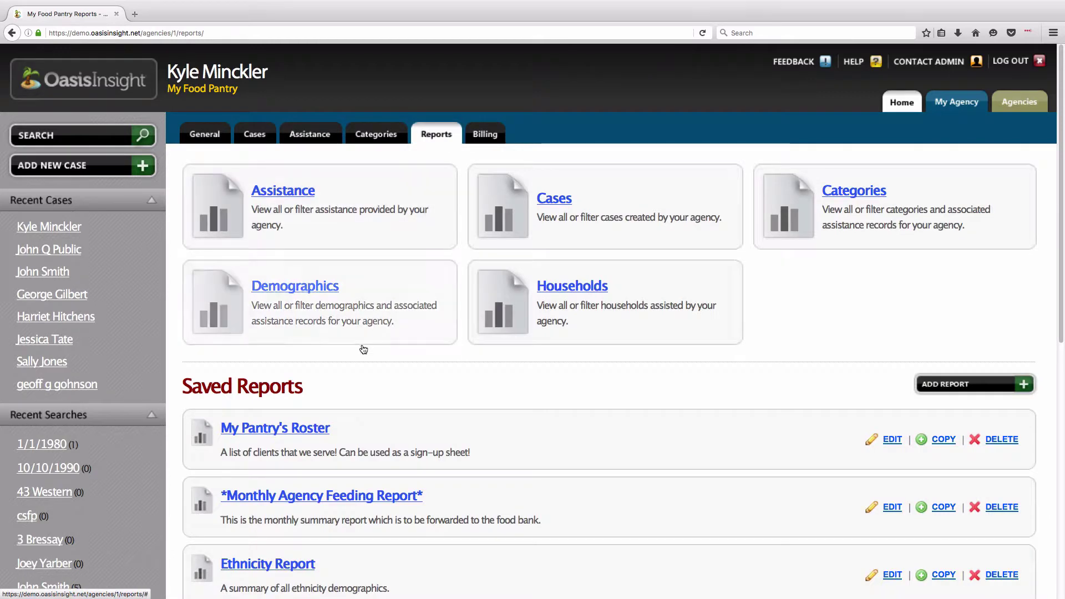
left_click(285, 433)
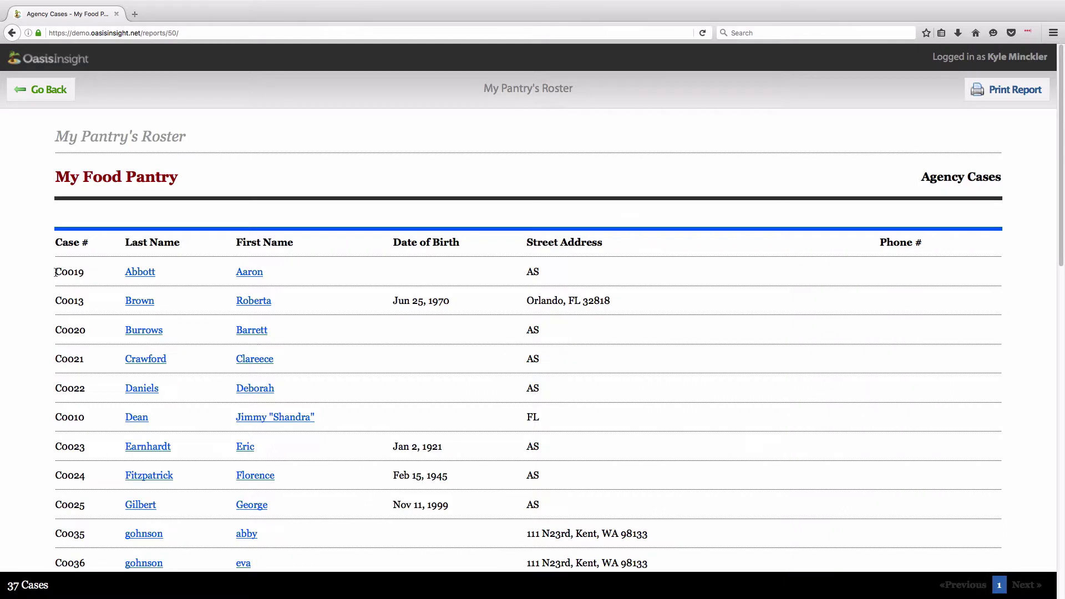
left_click_drag(55, 272, 82, 300)
left_click(57, 101)
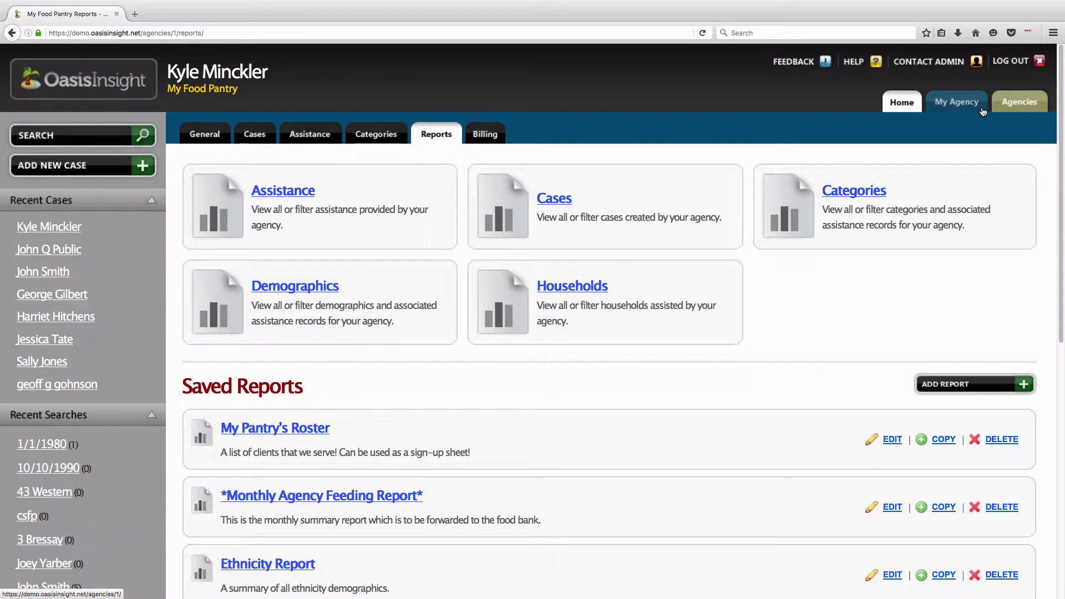
- Go to the agency's Assistance records and start an Add Multiple Assistance entry
left_click(320, 139)
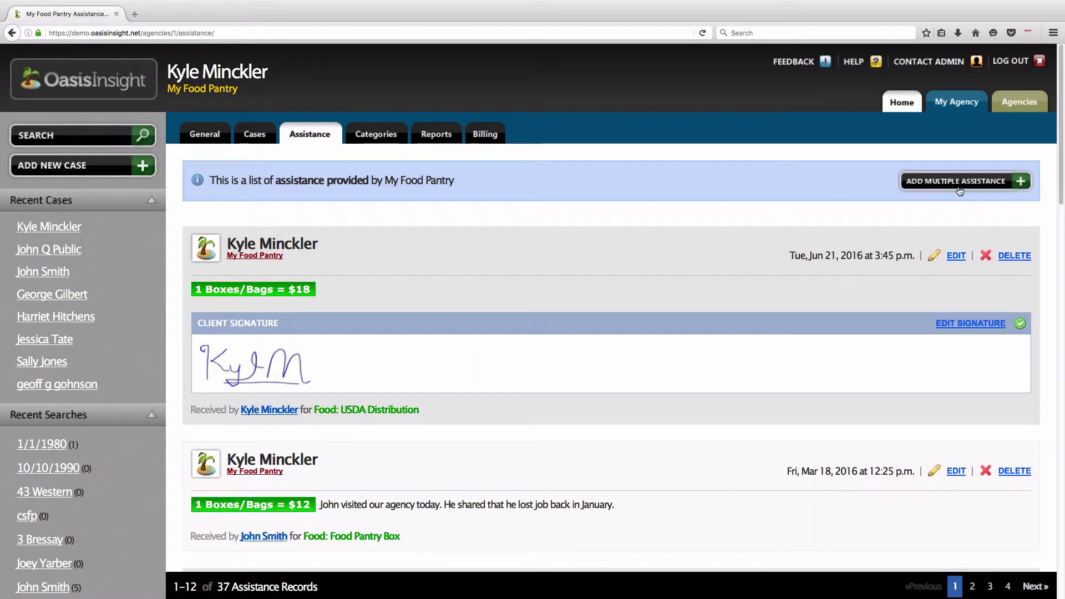
left_click(996, 189)
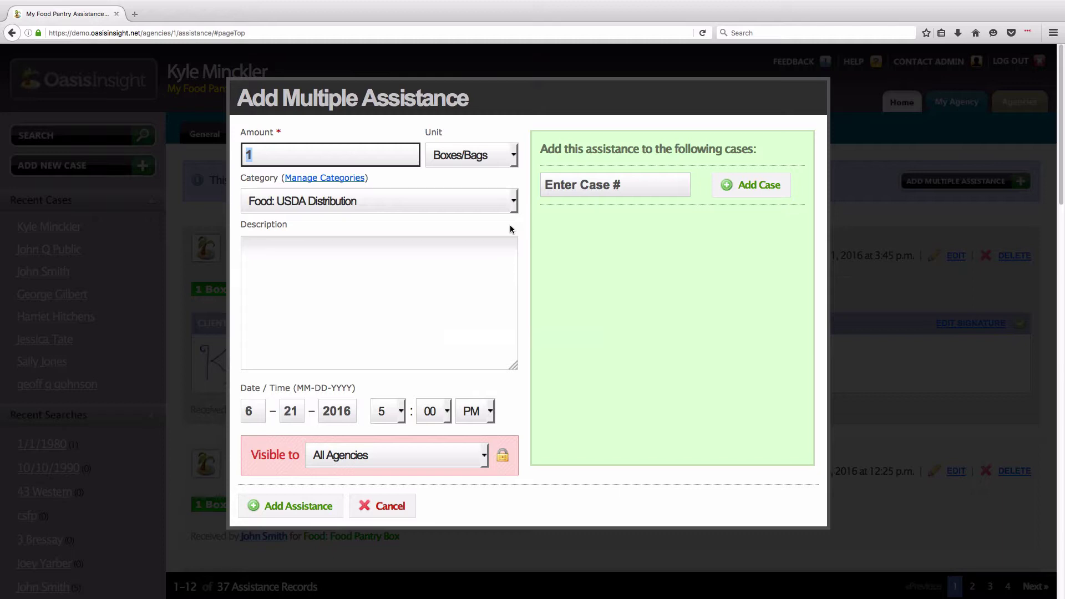
- Set category Food Pantry Box, description 'Today's food pantry distribution.' and time 10:00 AM
left_click(325, 155)
left_click(513, 201)
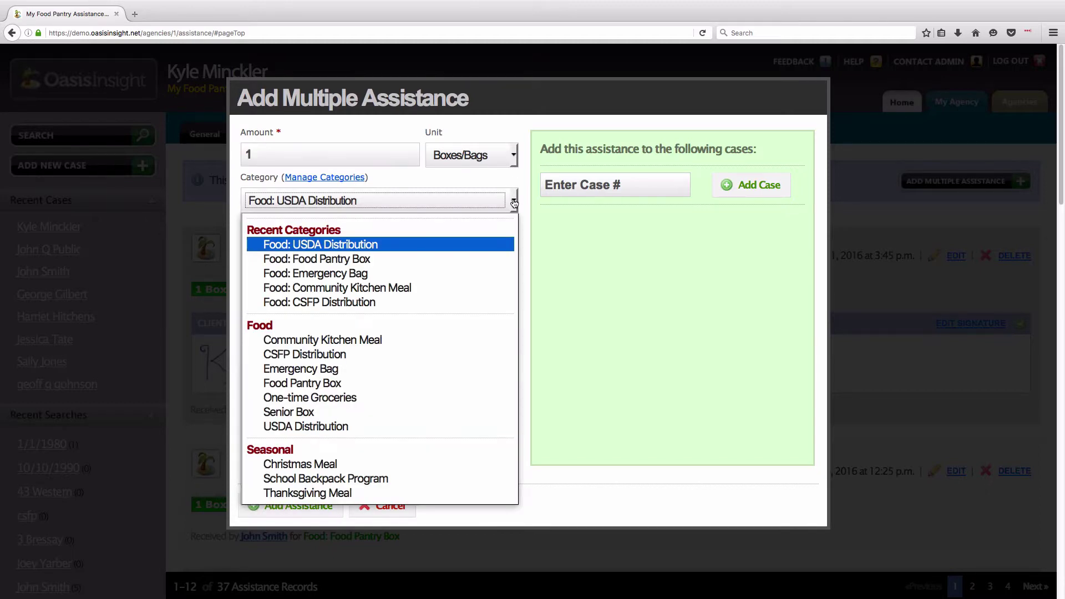
left_click(336, 383)
left_click(332, 277)
type("Today's")
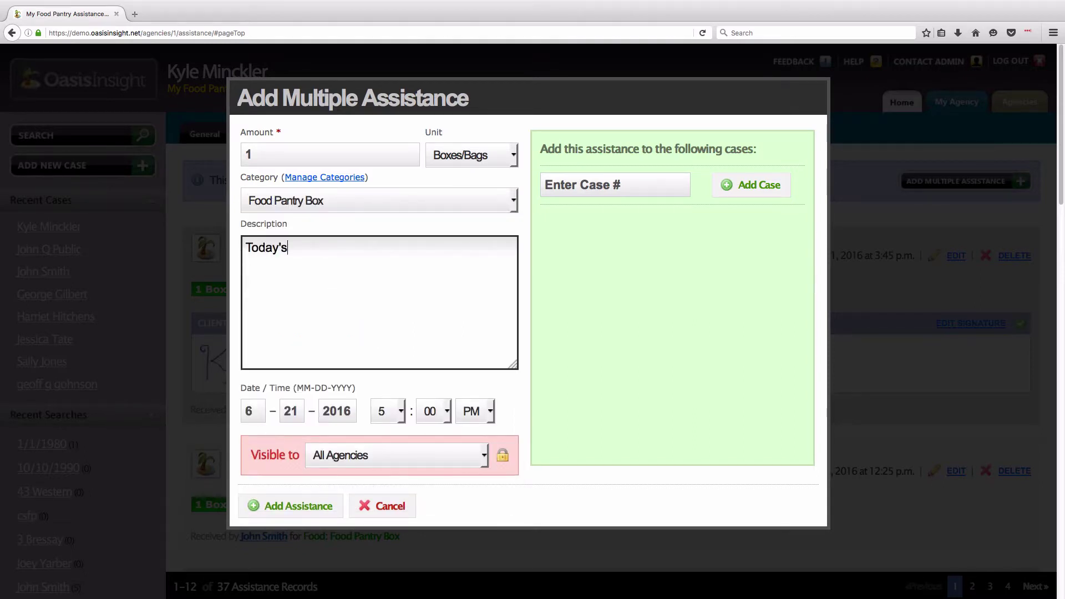
type(" food pantry distribution.")
left_click(635, 320)
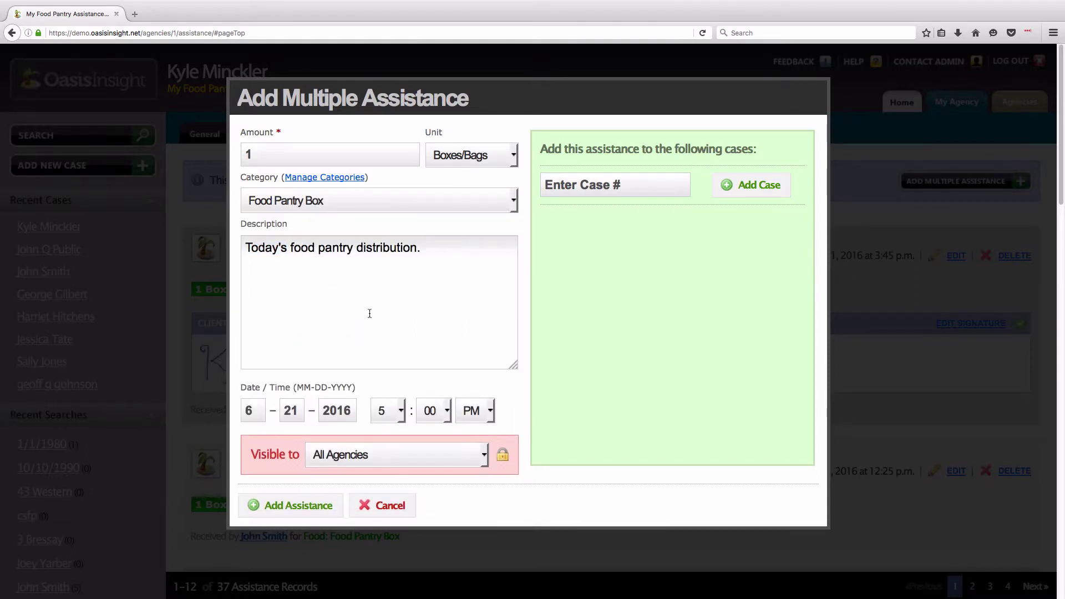
left_click(391, 415)
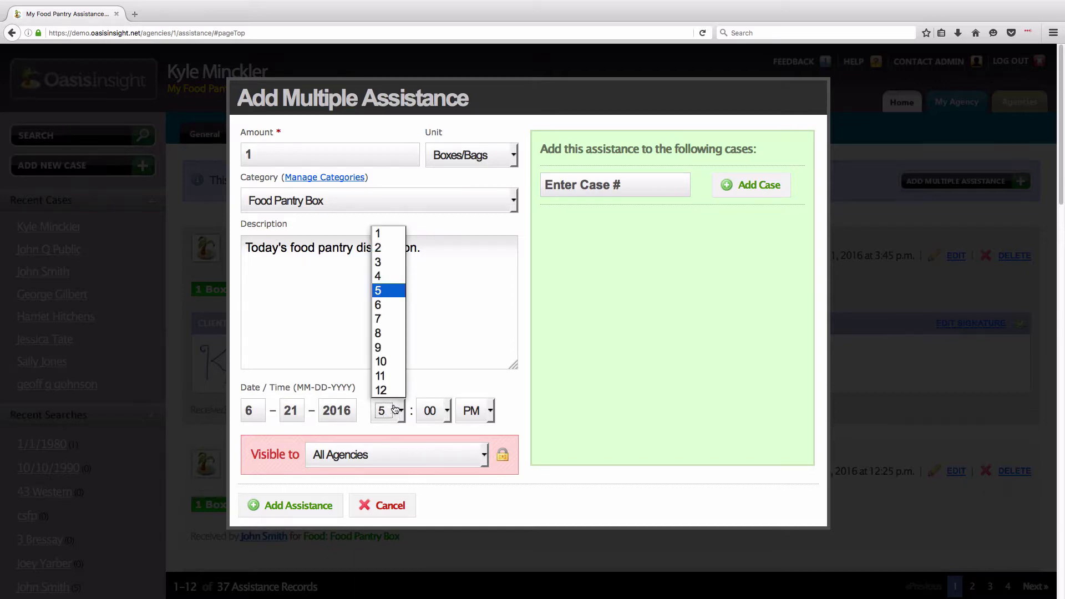
left_click(388, 362)
left_click(475, 410)
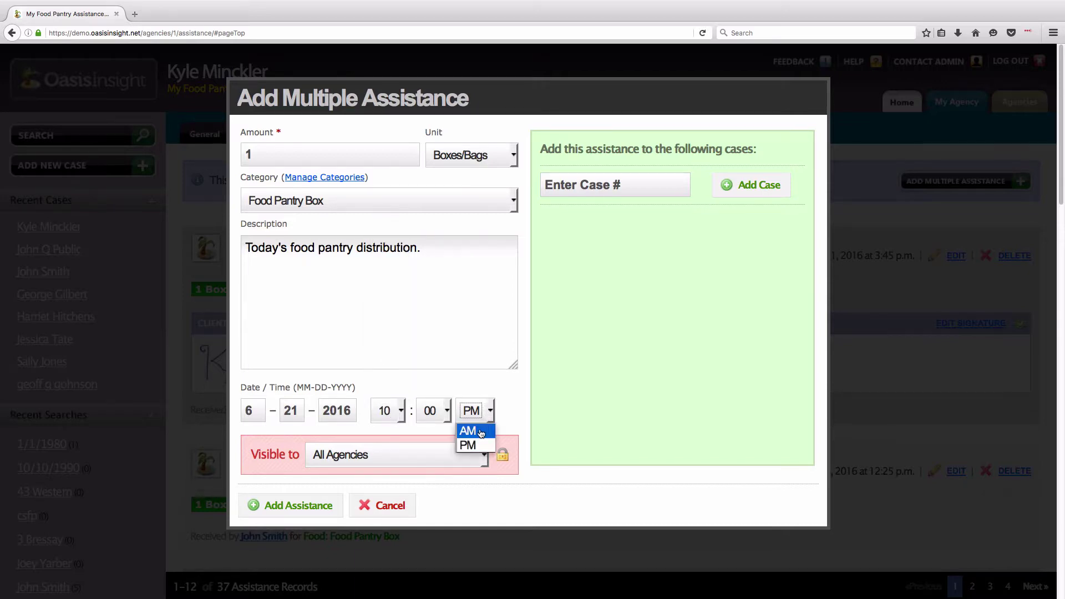
left_click(477, 431)
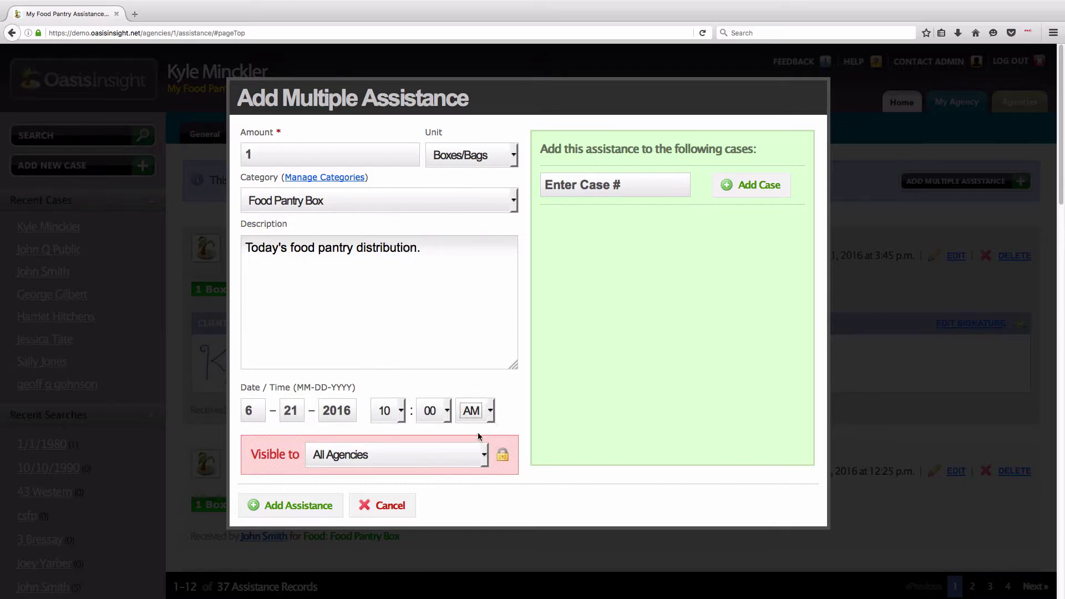
left_click(499, 413)
- Enter case numbers 13, 16, 21 and 22 and save the assistance for the listed cases
left_click(646, 187)
type("13")
key("Return")
type("13")
key("Return")
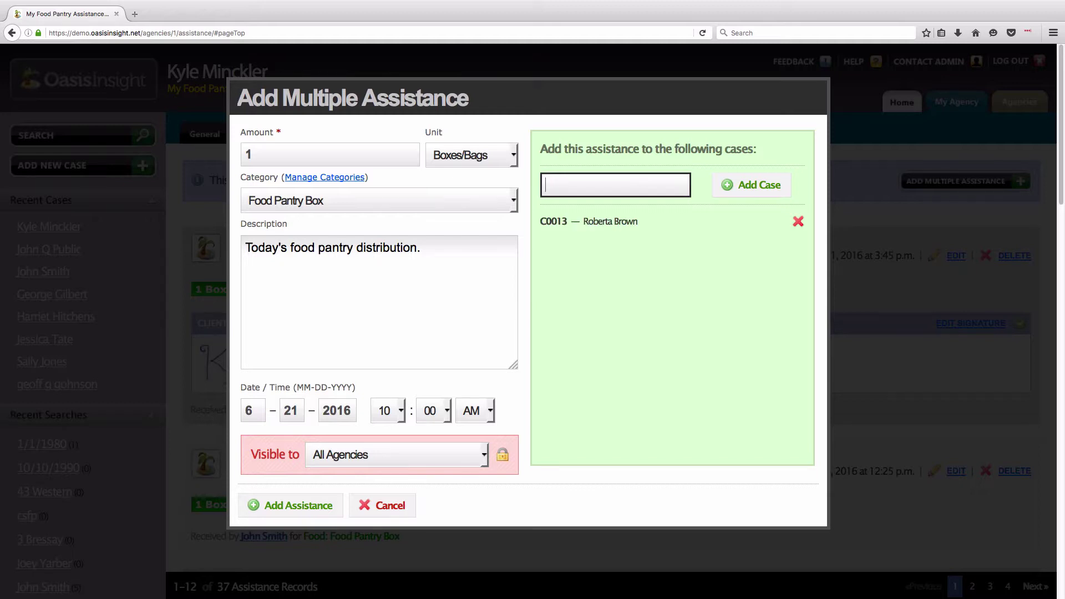
type("16")
key("Return")
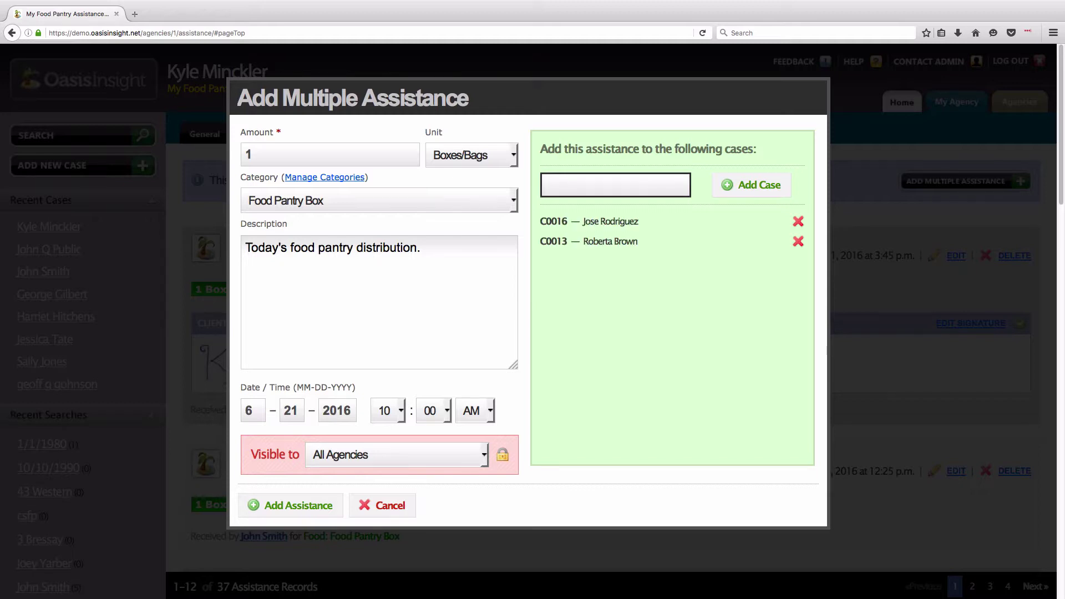
type("21")
key("Return")
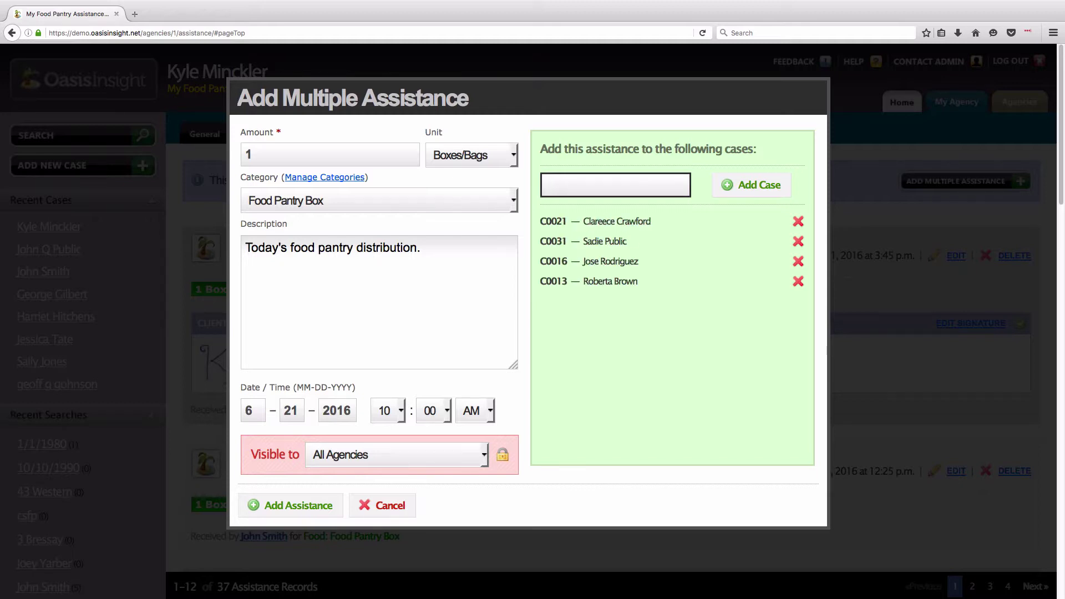
type("22")
key("Return")
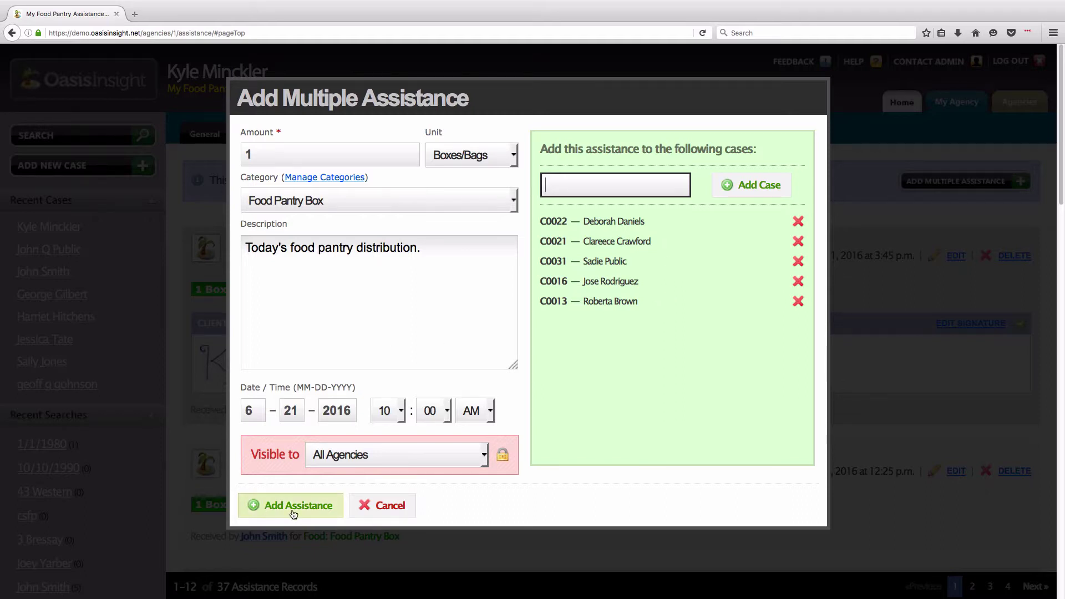
left_click(261, 505)
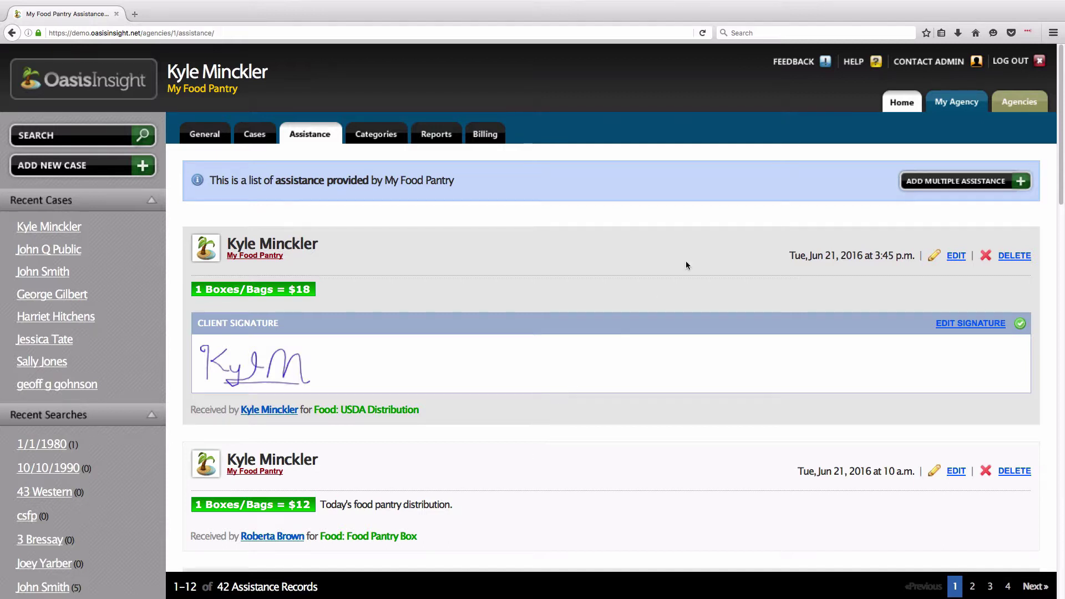
- Start another multi-case entry with amount 2 and description 'Today's food pantry distribution.'
left_click(976, 180)
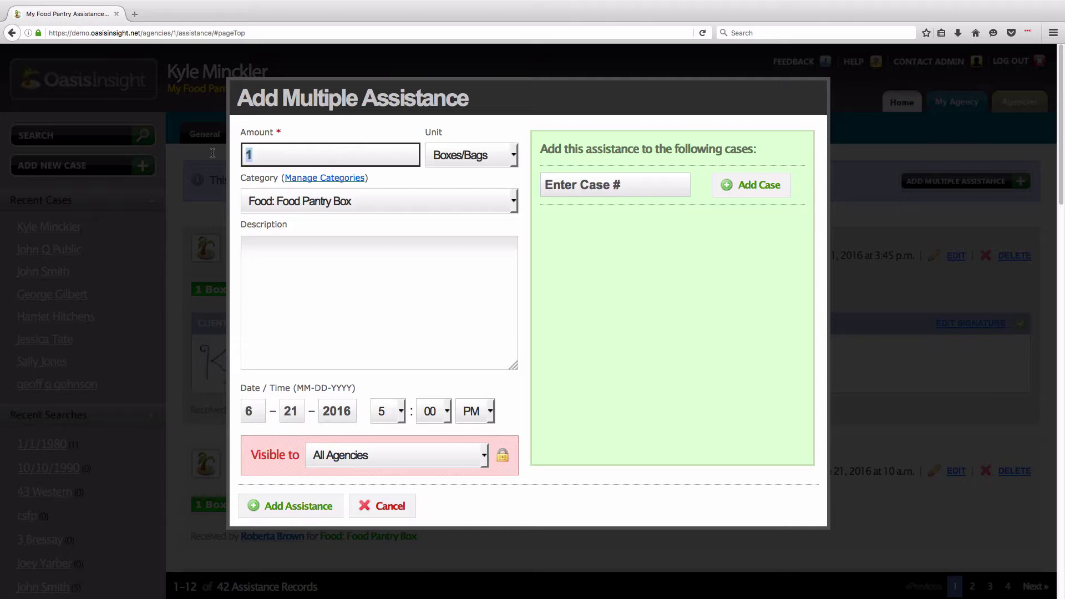
type("2")
left_click(362, 267)
type("Today's food pantry distribution.")
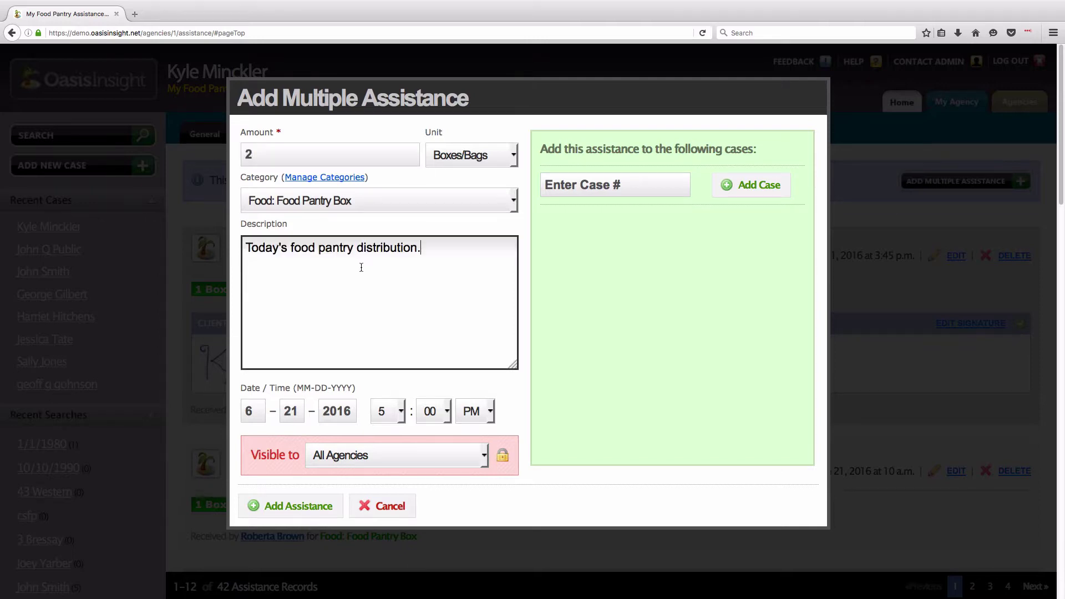
- Add cases 16, 19 and 18 and save the assistance
left_click(645, 186)
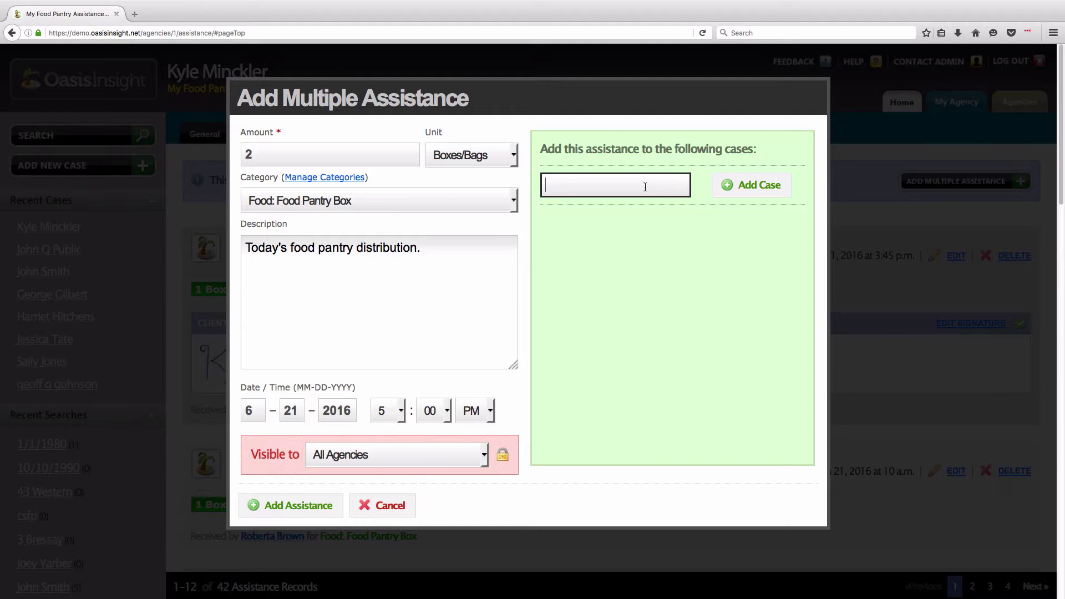
type("13")
key("BackSpace")
type("6")
key("Return")
type("19")
key("Return")
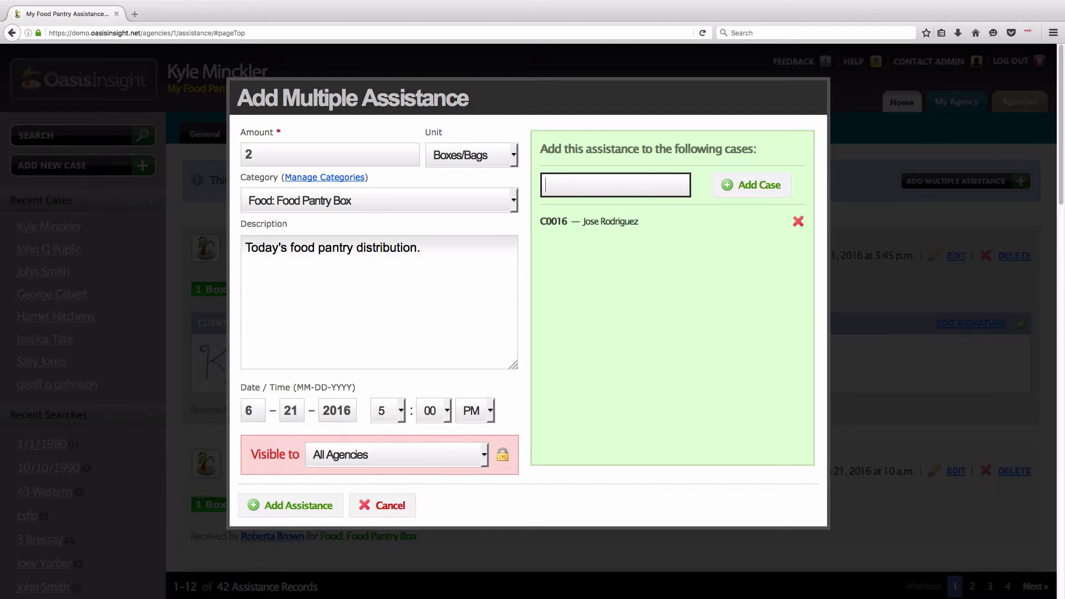
type("18")
key("Return")
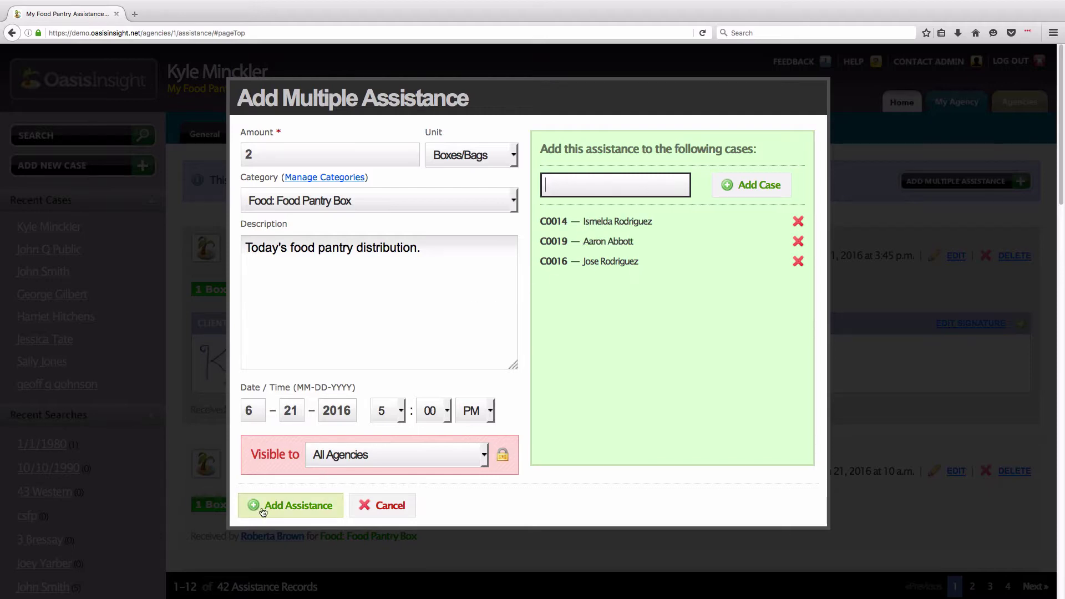
left_click(296, 511)
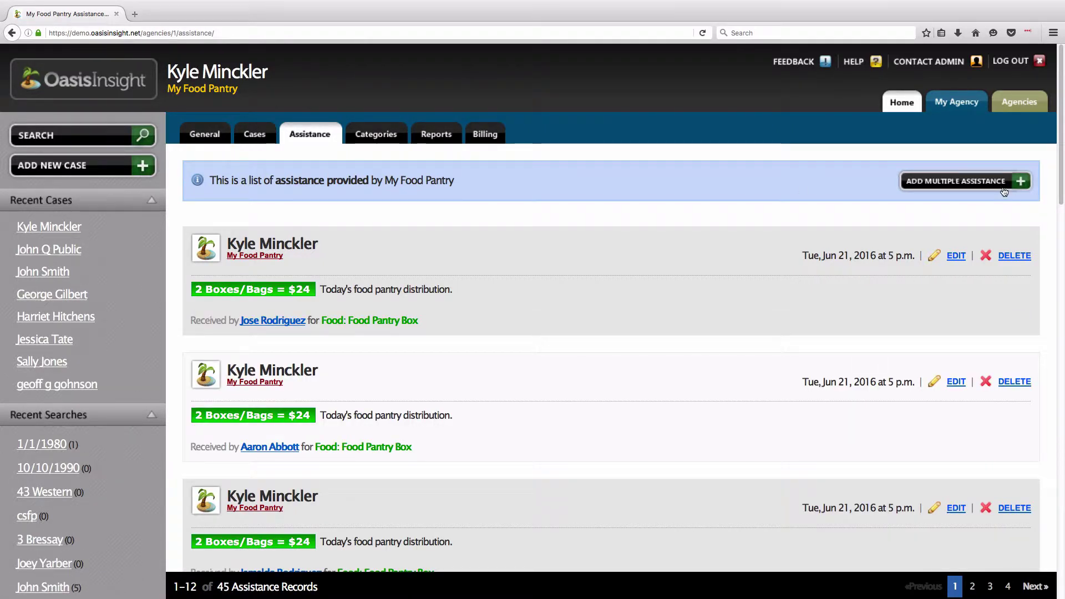
- Go Home and open the client's case from Recent Cases to its Personal Info page
left_click(902, 102)
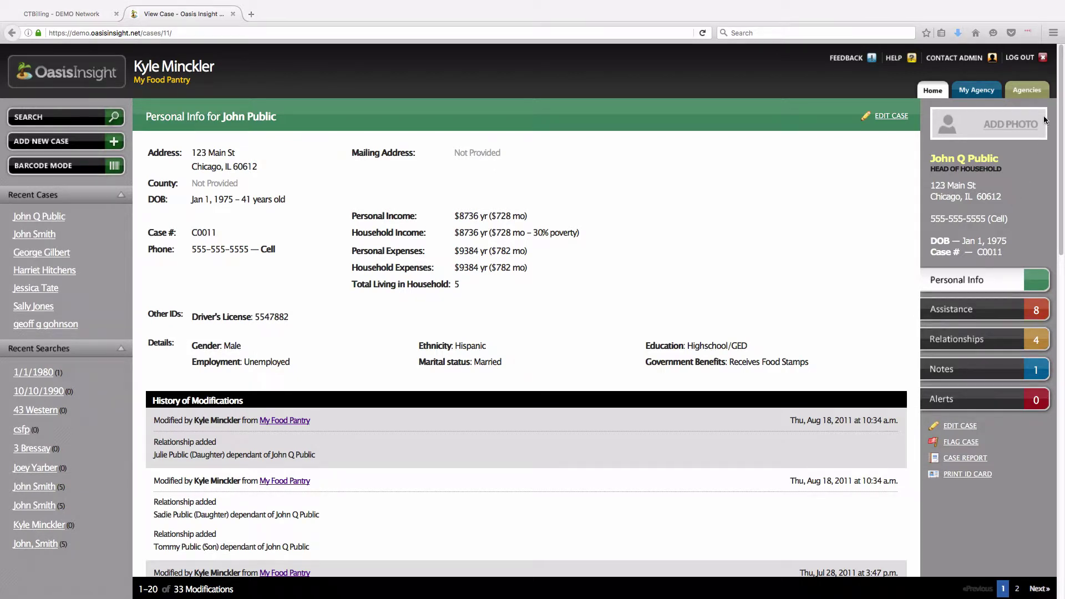
- Capture a webcam photo and save it as the client case's image
left_click(1014, 126)
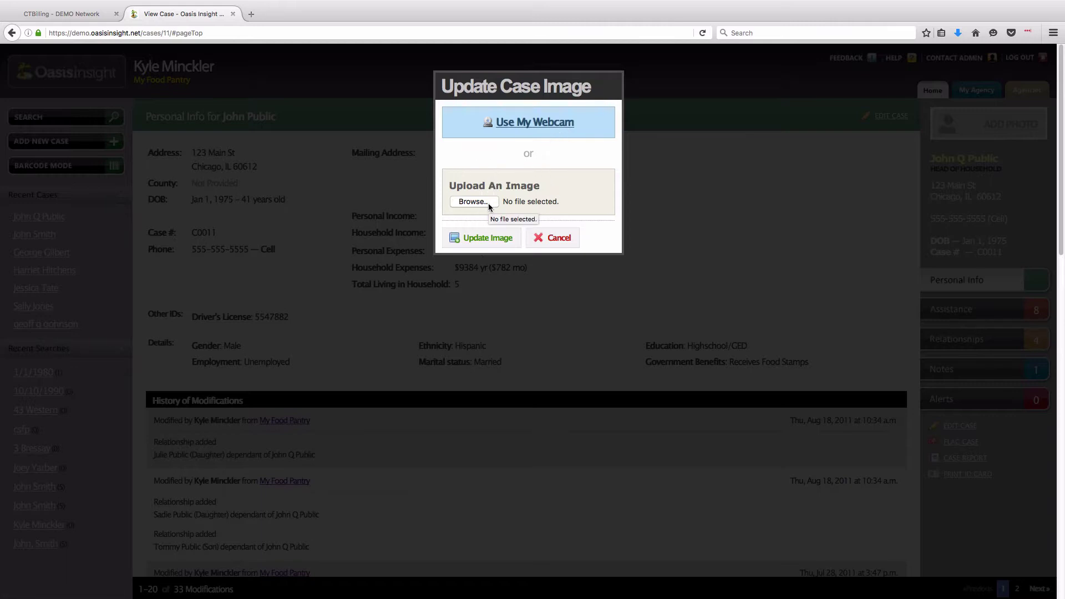
left_click(536, 125)
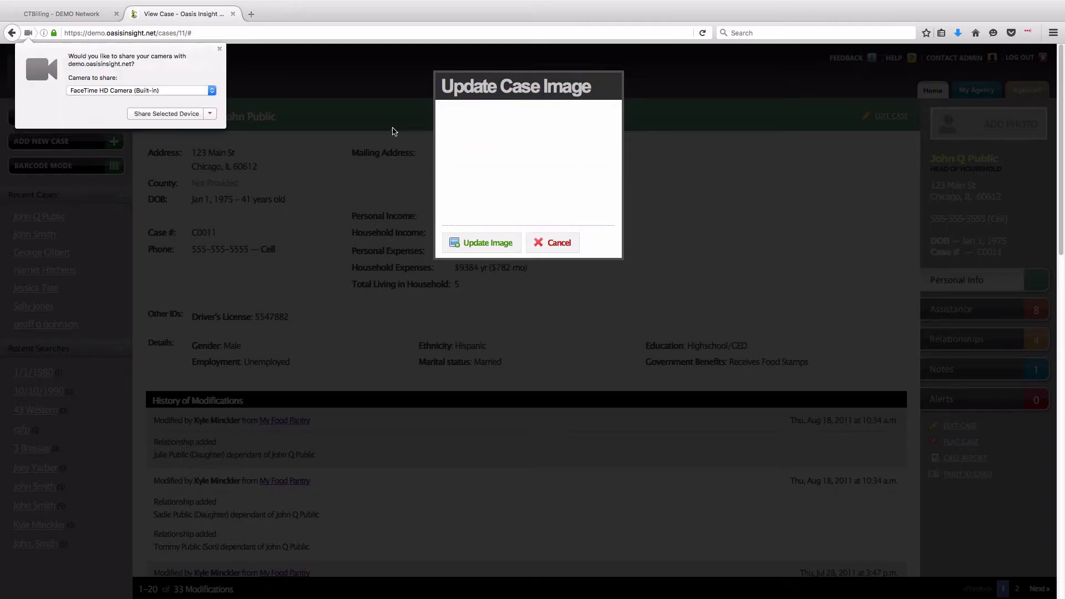
left_click(171, 114)
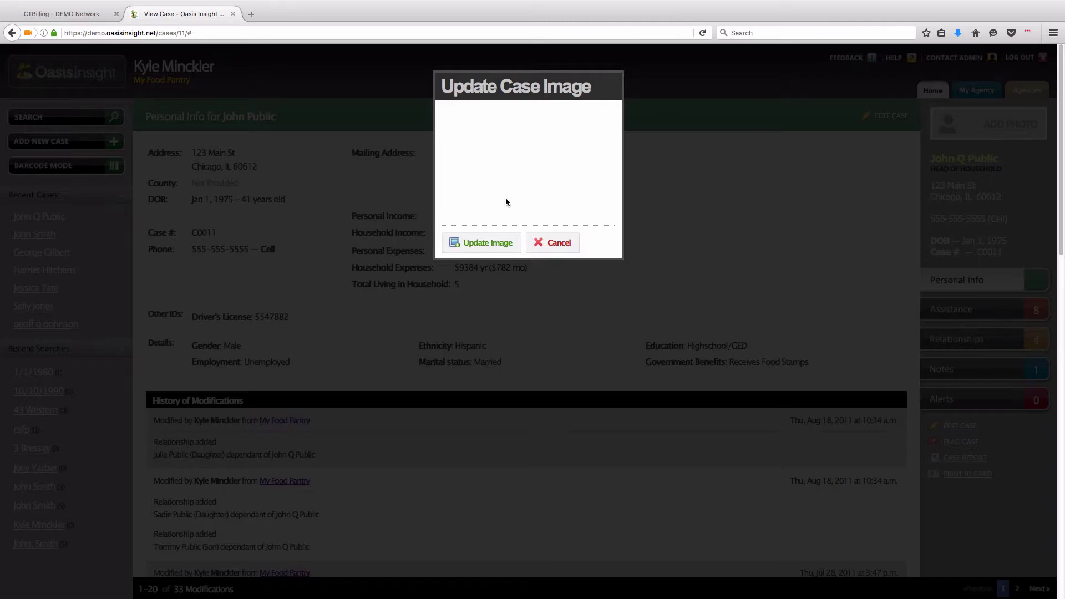
left_click(504, 240)
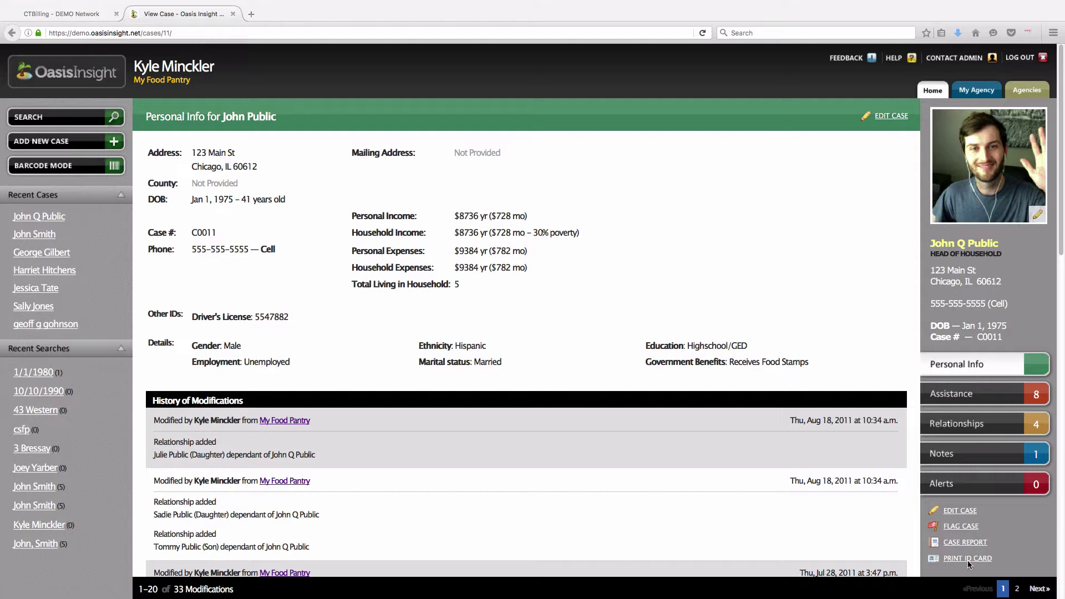
left_click_drag(992, 559, 948, 563)
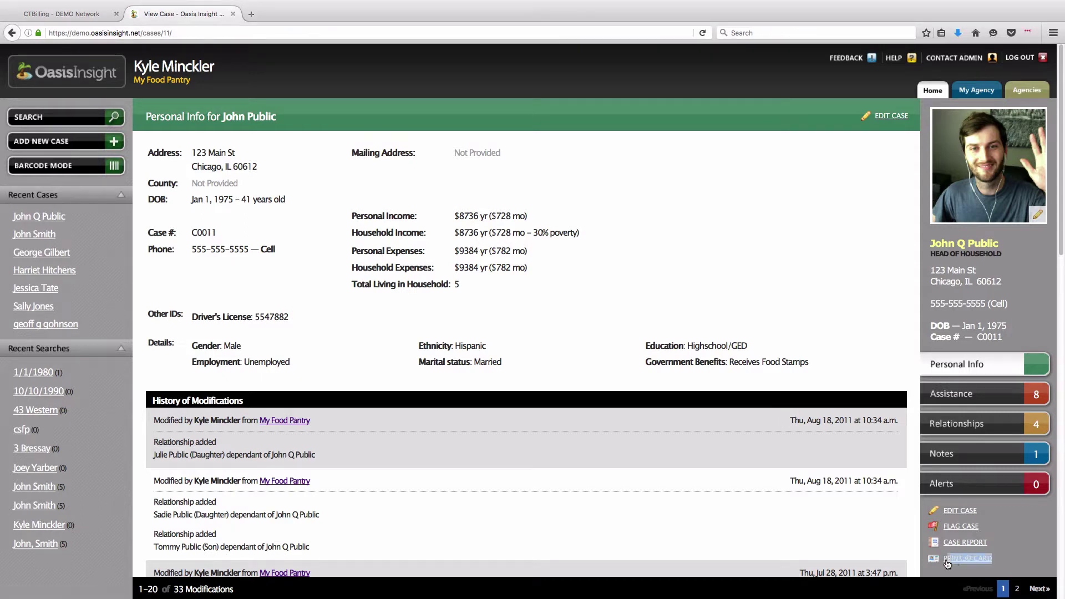
- Preview the client's ID card with the new photo, download its image, and return to the case
left_click(949, 563)
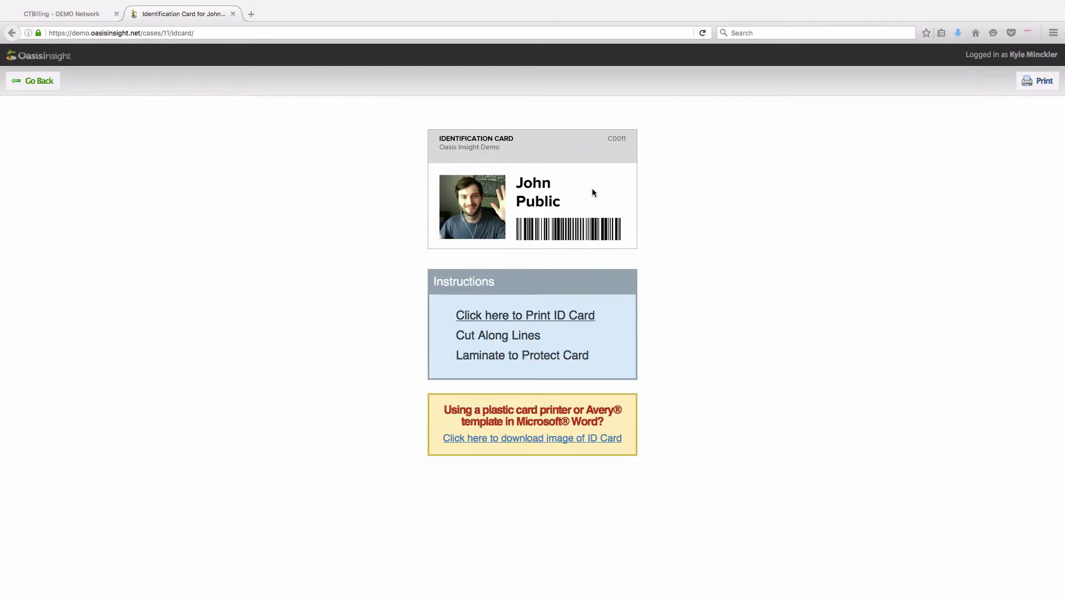
left_click(1016, 89)
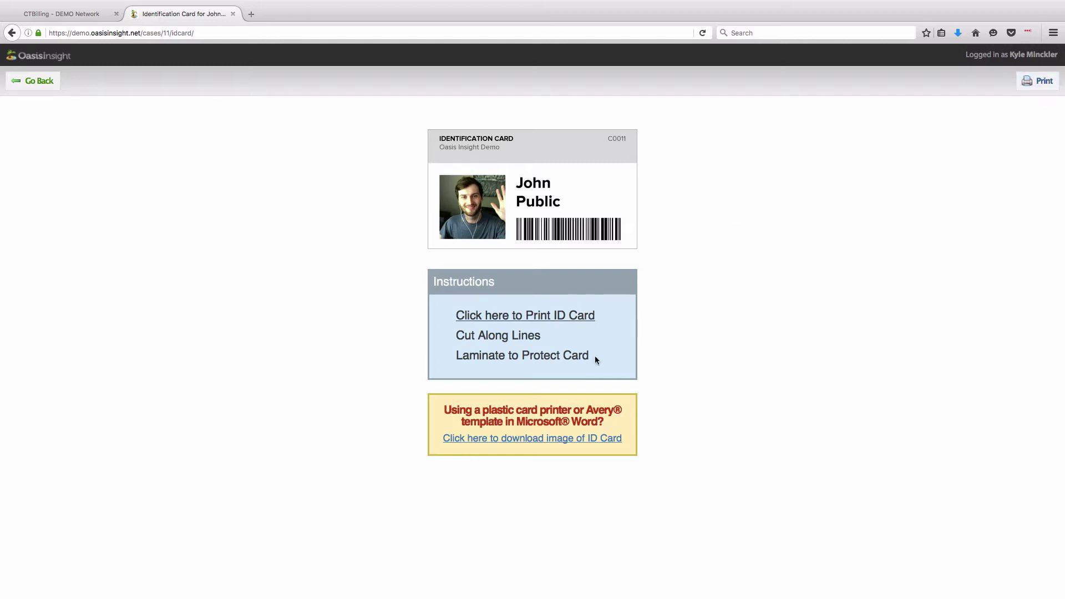
left_click(575, 443)
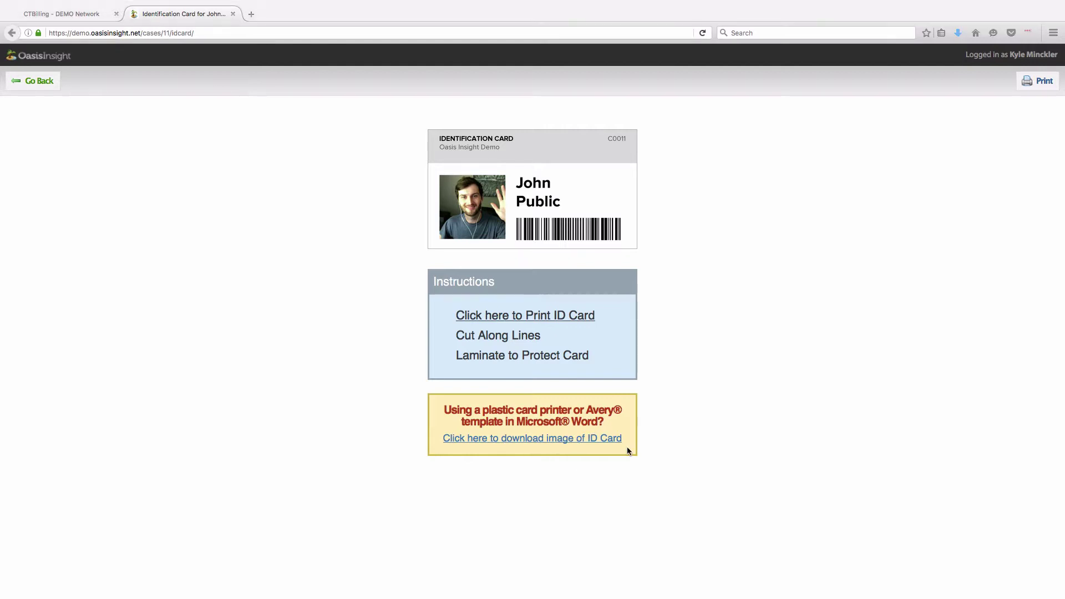
left_click(47, 84)
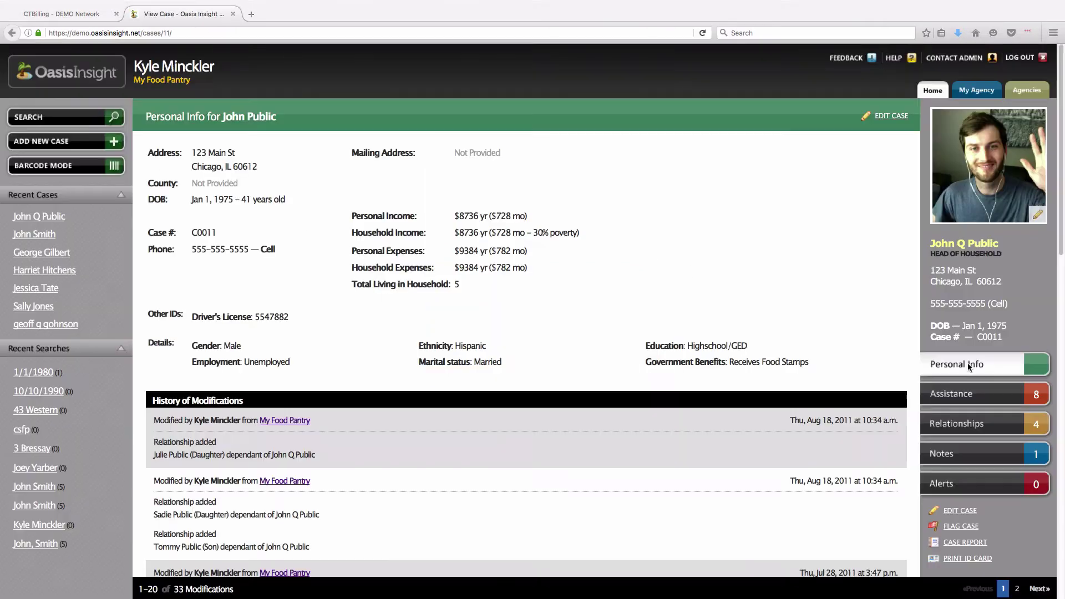
- Move from Home back through the case page to the My Food Pantry agency profile
left_click(933, 93)
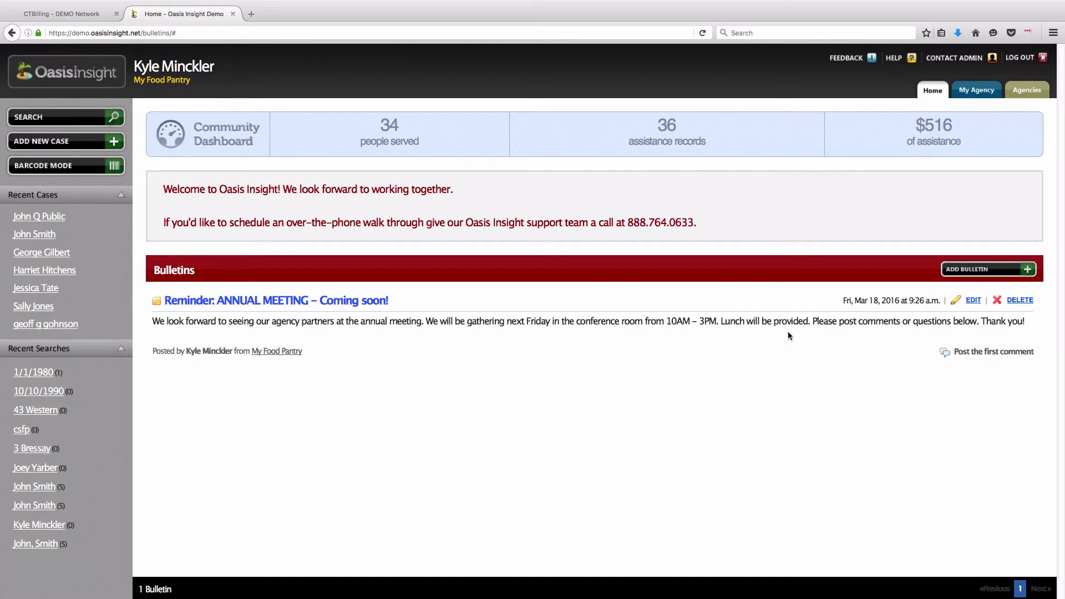
key("Return")
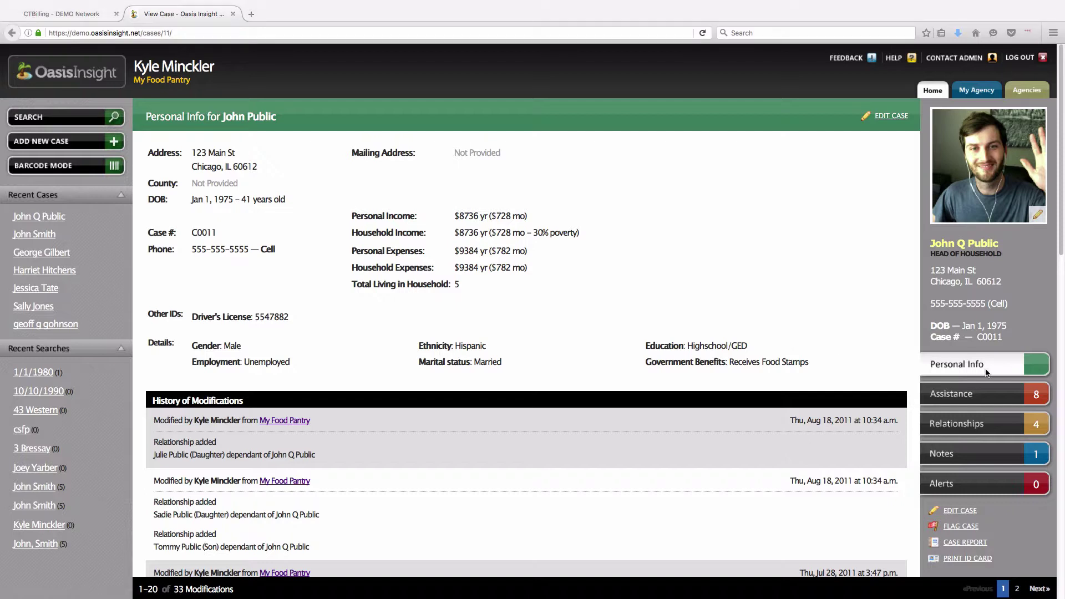
left_click(934, 94)
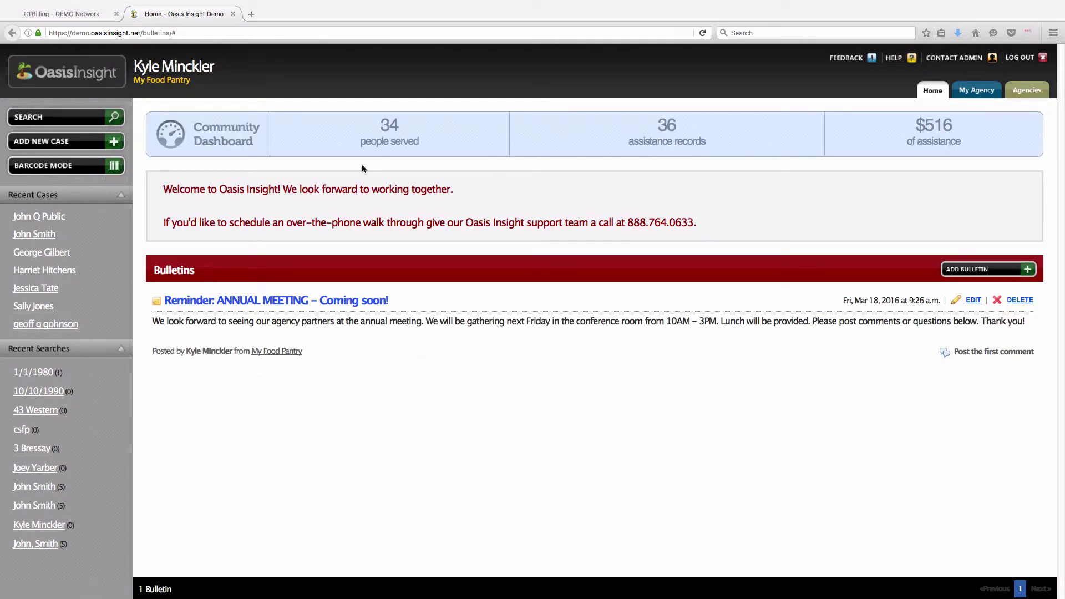
left_click(981, 96)
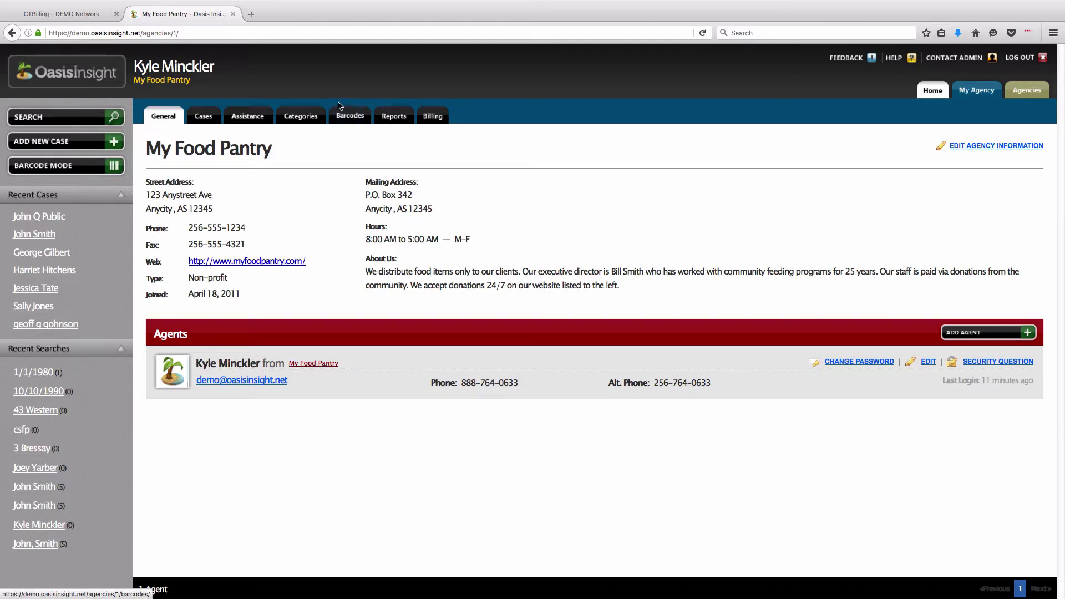
- Review the Community Kitchen Meal, Emergency Food Bag and Food Pantry Box barcodes, then begin a new barcode
left_click(357, 125)
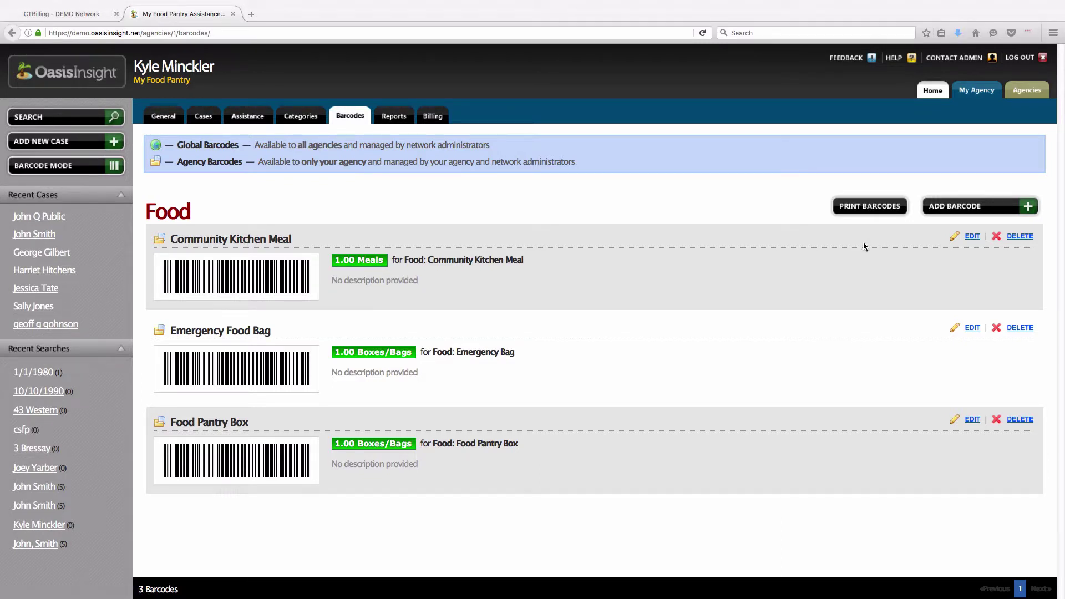
left_click_drag(171, 240, 293, 240)
left_click_drag(170, 331, 275, 329)
left_click_drag(172, 423, 247, 422)
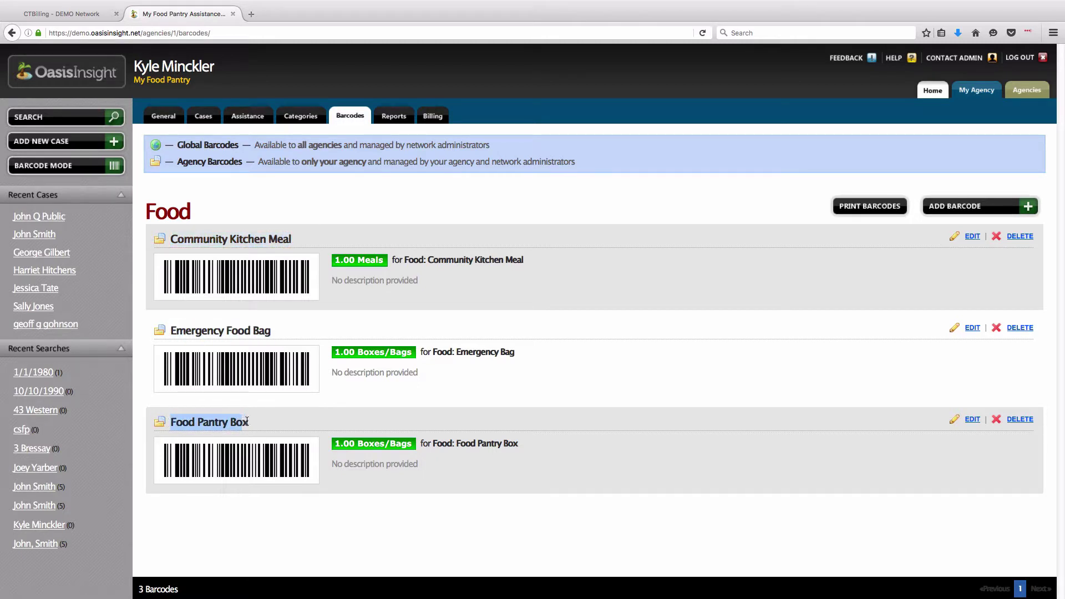
left_click(273, 428)
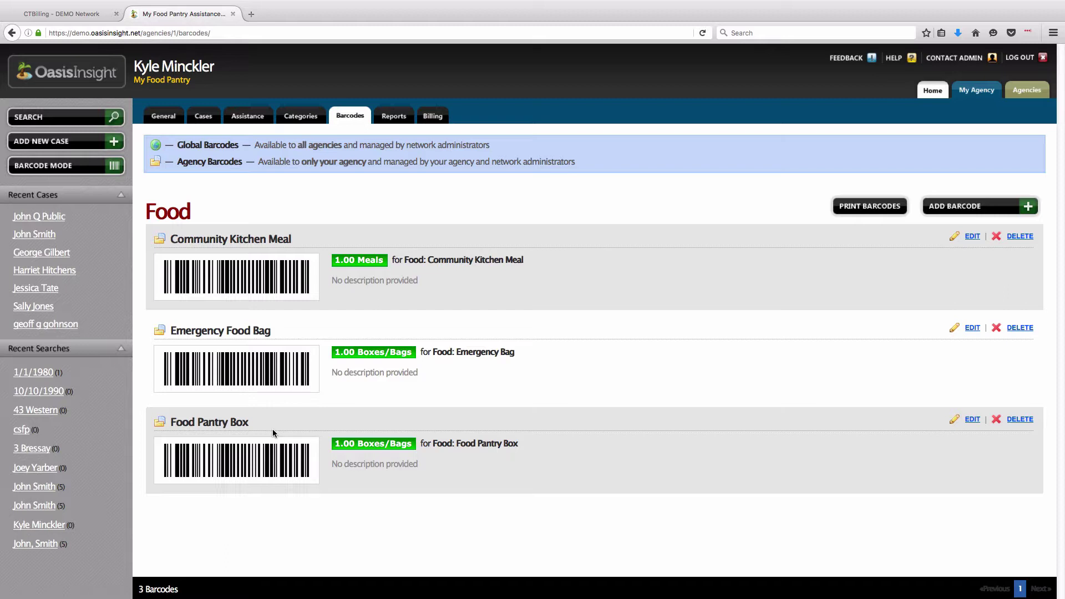
left_click(981, 207)
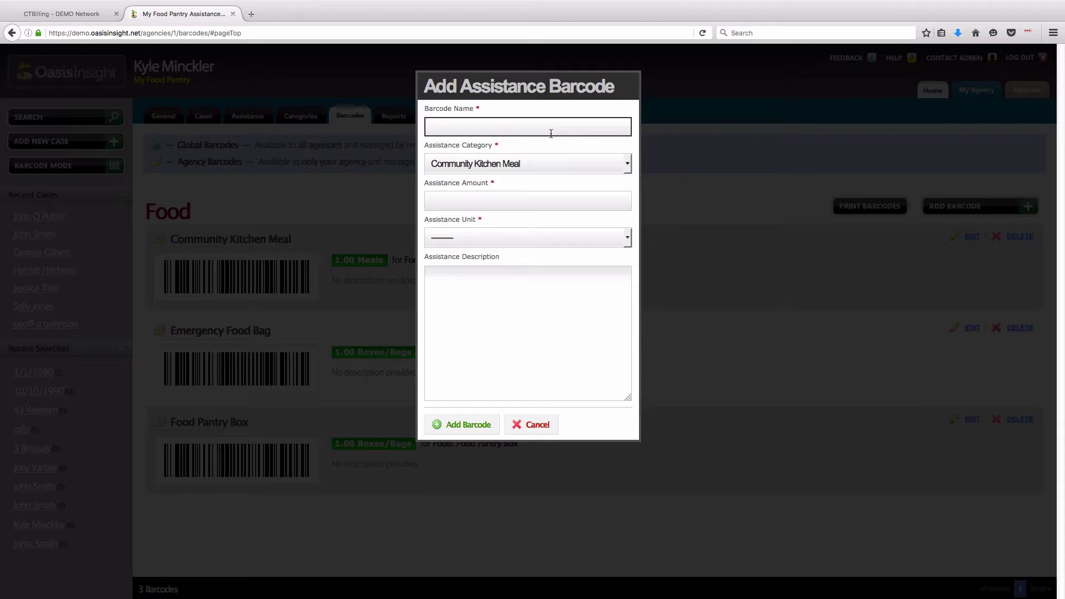
- Add barcode 'Thanksgiving Meal': category Thanksgiving Meal, 1 Meals, with a last-2-weeks-of-November description
type("Thanksgivi")
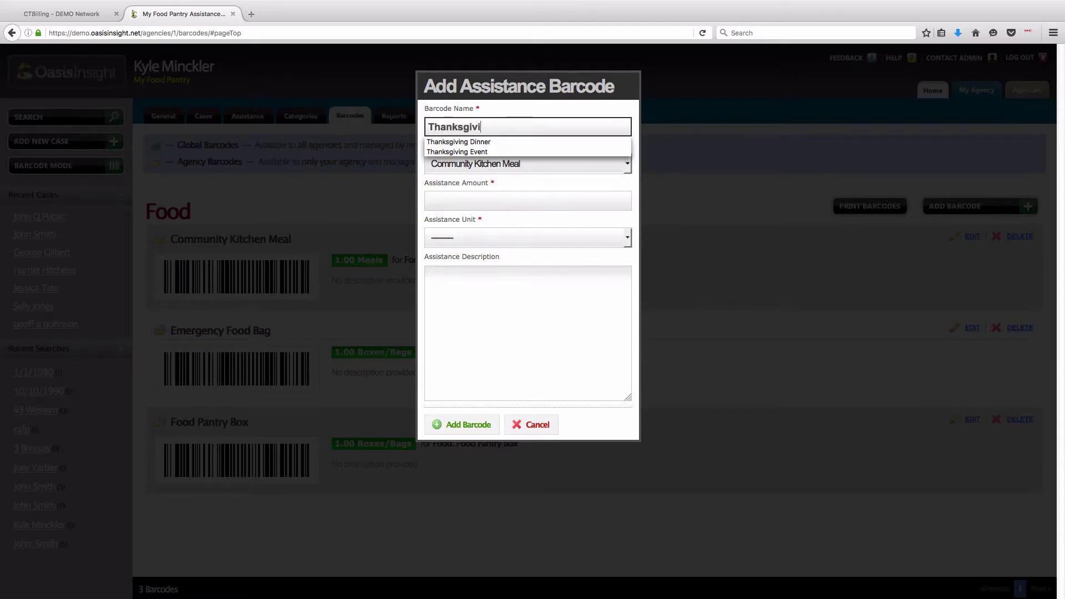
type("ng Meal")
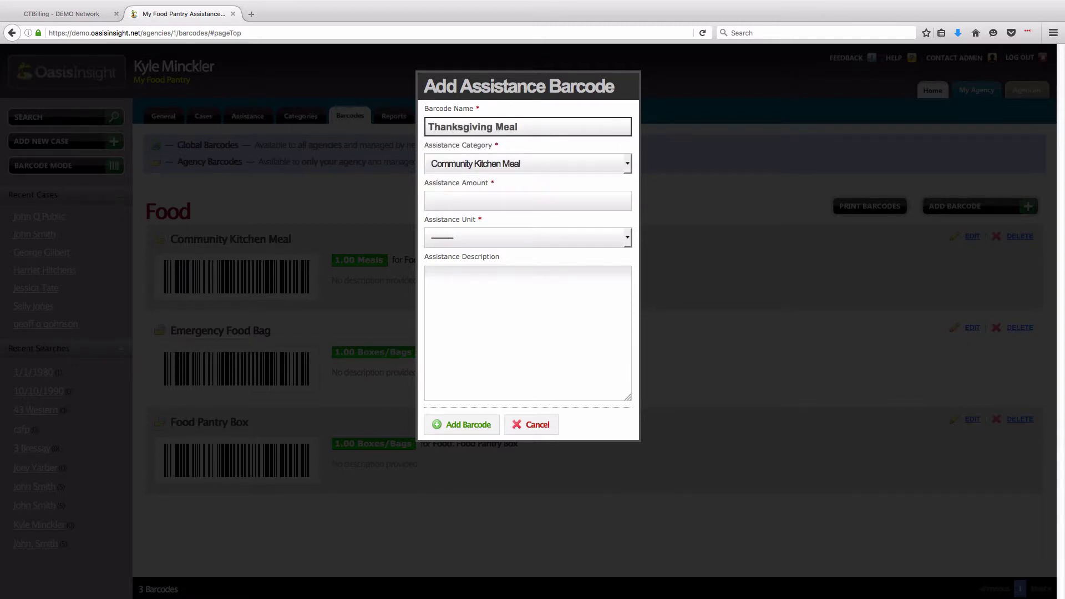
left_click(519, 162)
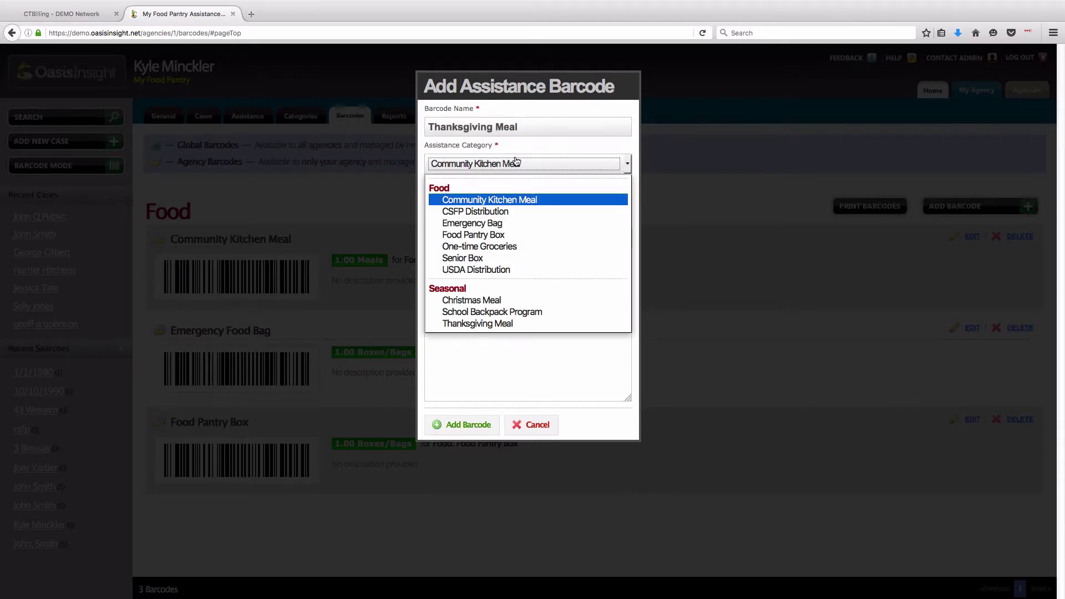
left_click(533, 324)
left_click(487, 202)
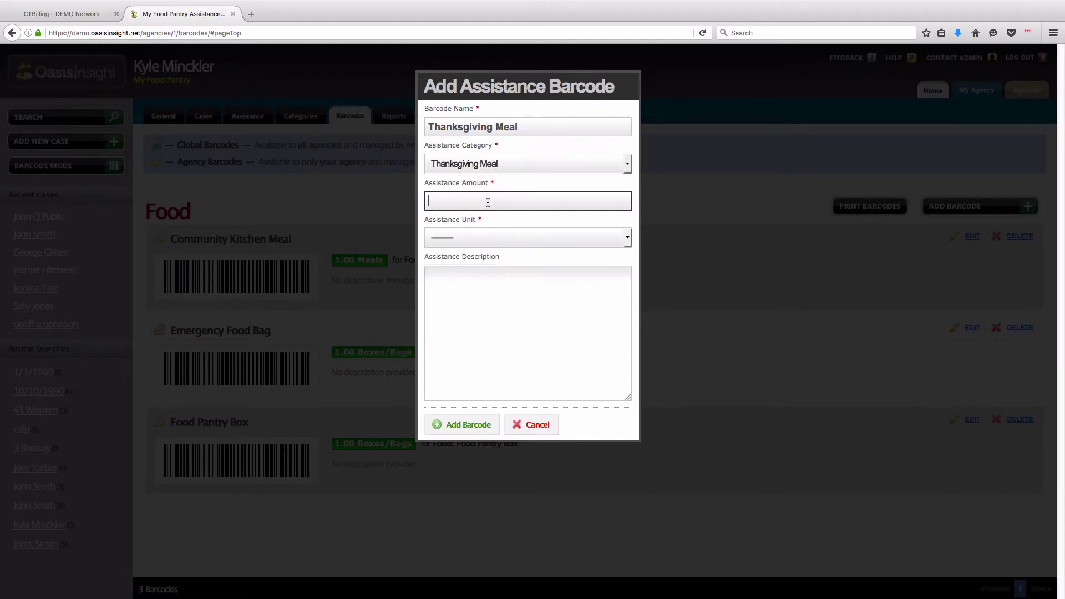
type("1")
left_click(505, 237)
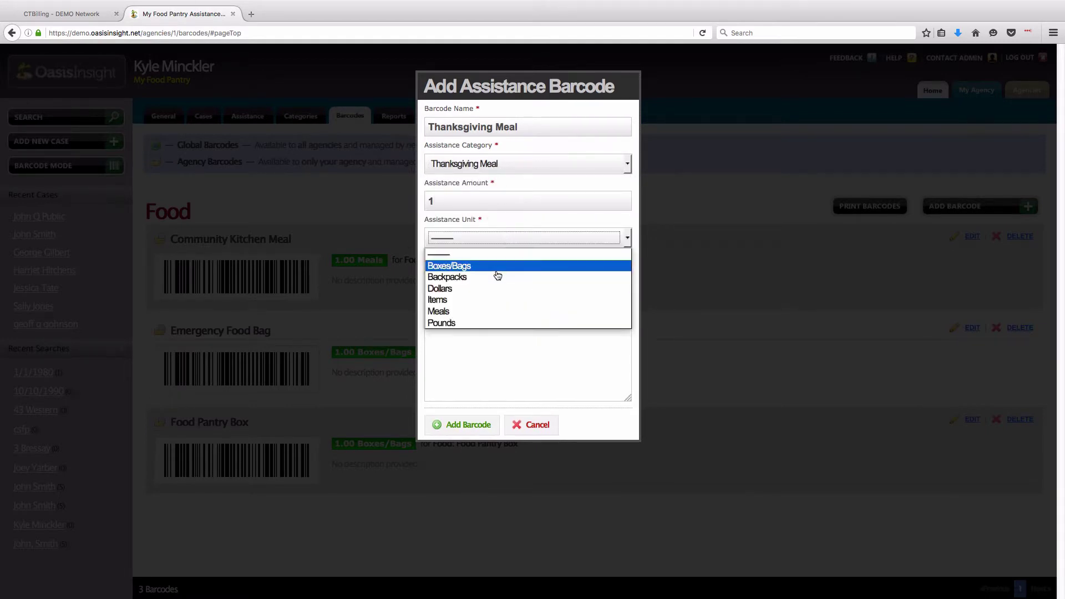
left_click(496, 318)
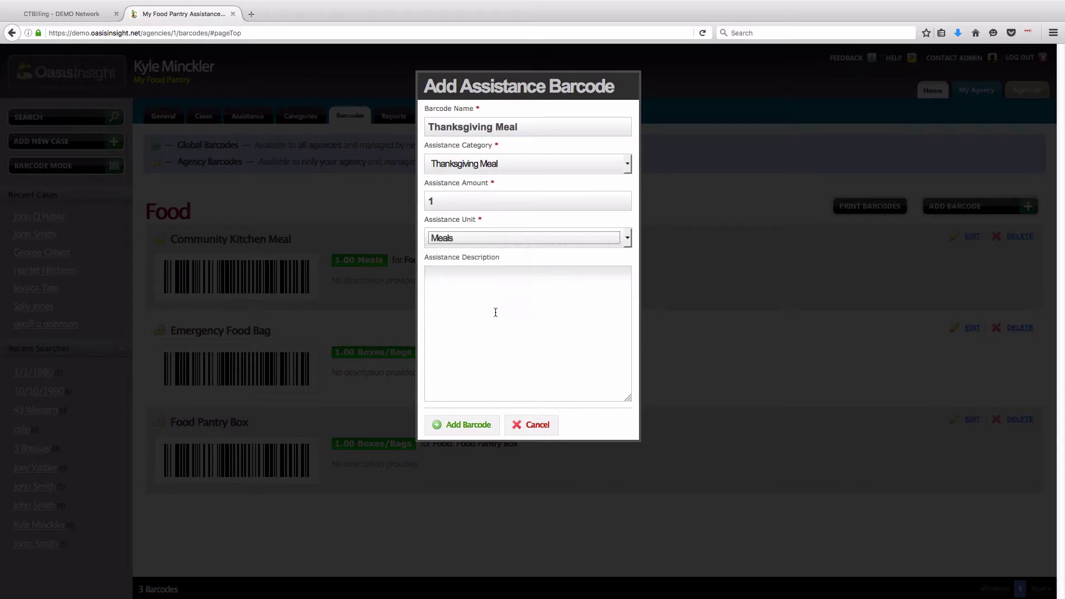
left_click(495, 304)
type("Thanksg")
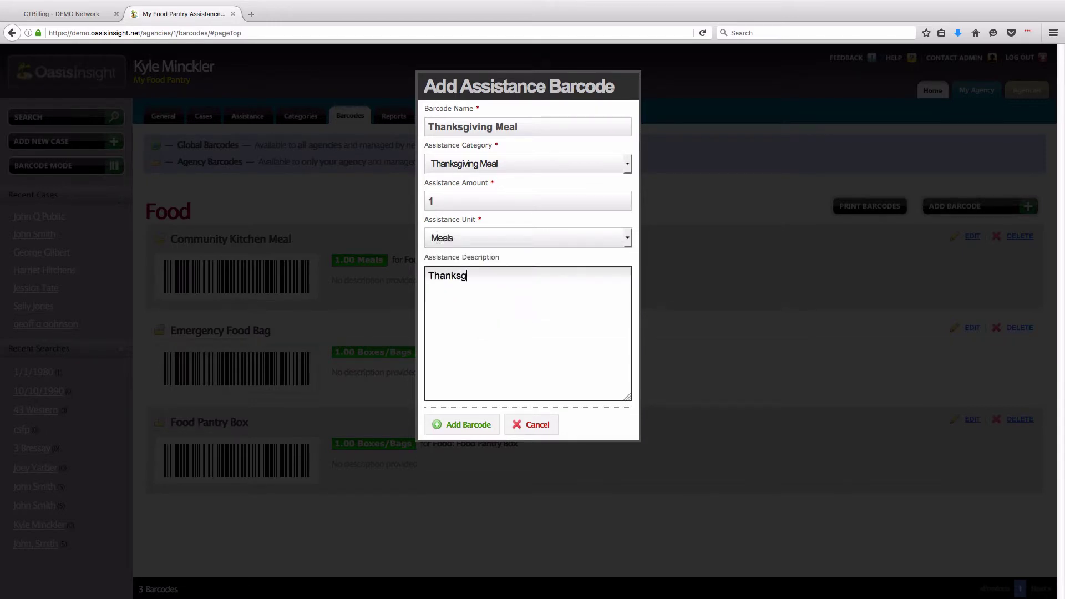
type("iving meals are distributed du")
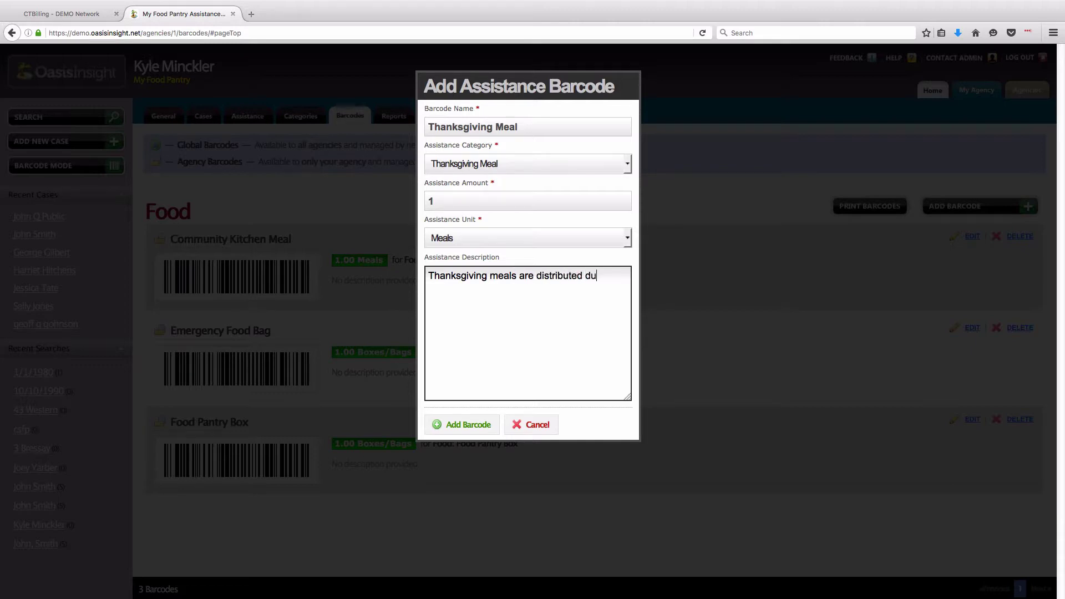
type("ring the last 2 weeks of November each")
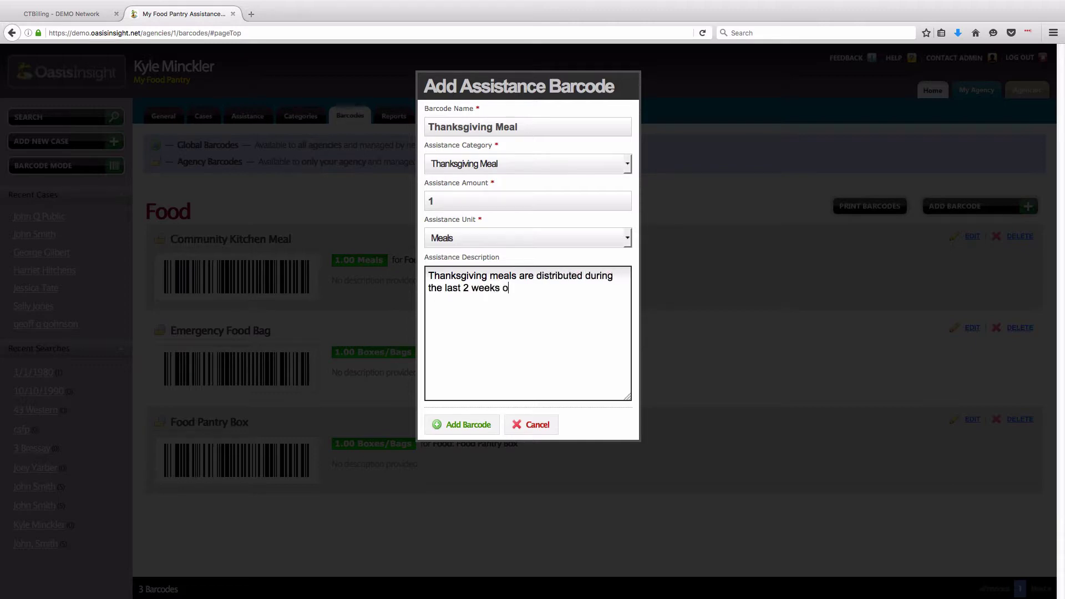
type(" year.")
left_click(474, 424)
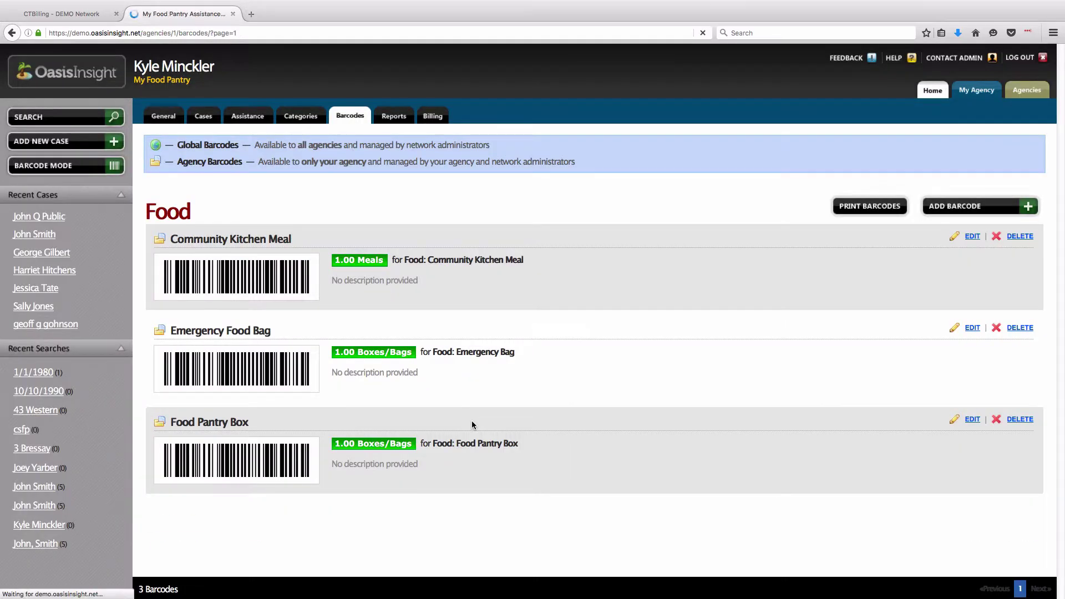
- Confirm Thanksgiving Meal sits in the new Seasonal group, then start printing barcodes
scroll(471, 425, "down", 2)
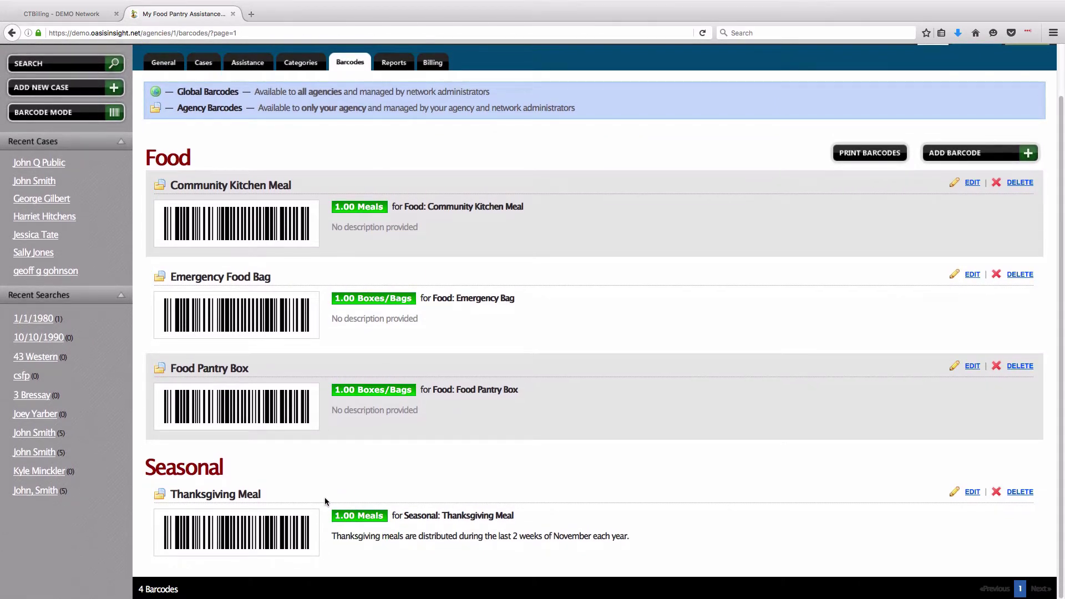
scroll(324, 496, "up", 2)
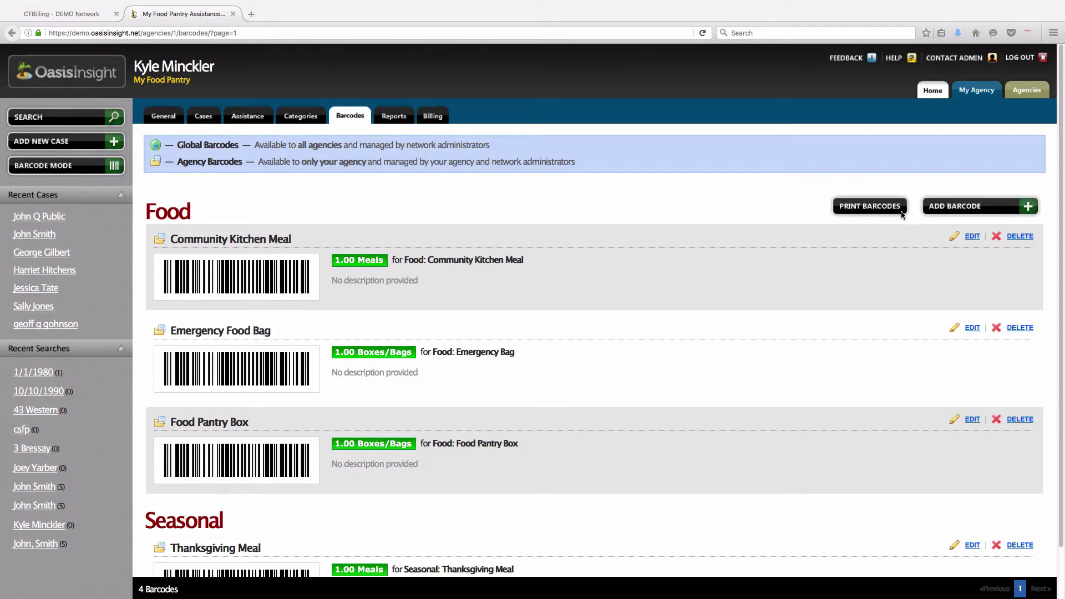
left_click(871, 207)
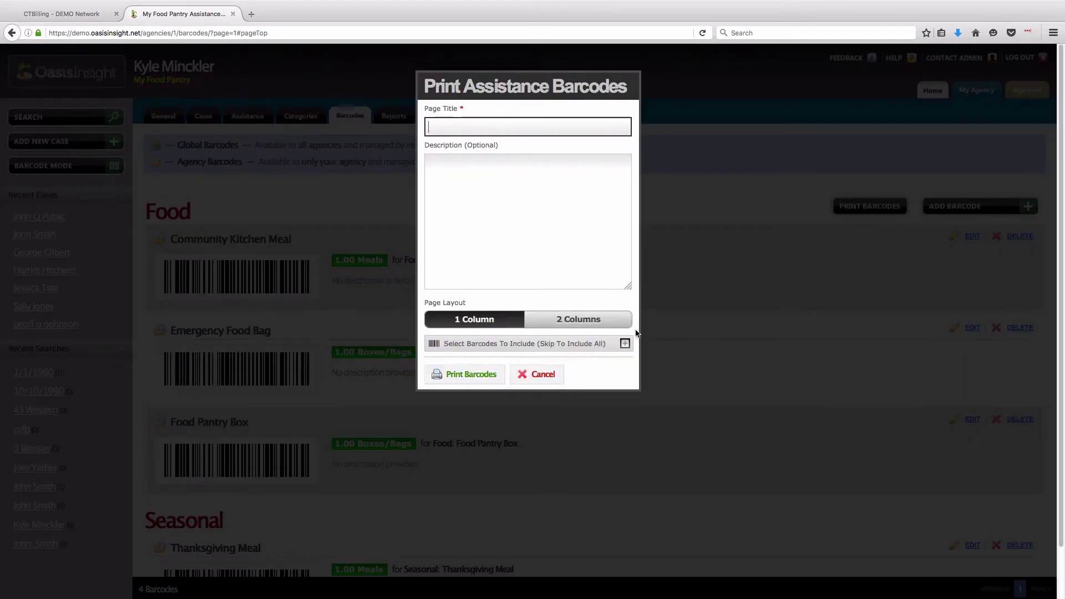
- Generate a one-column 'Food-related Barcodes' sheet with all four barcodes, then return to the list
type("Food-related Barcodes")
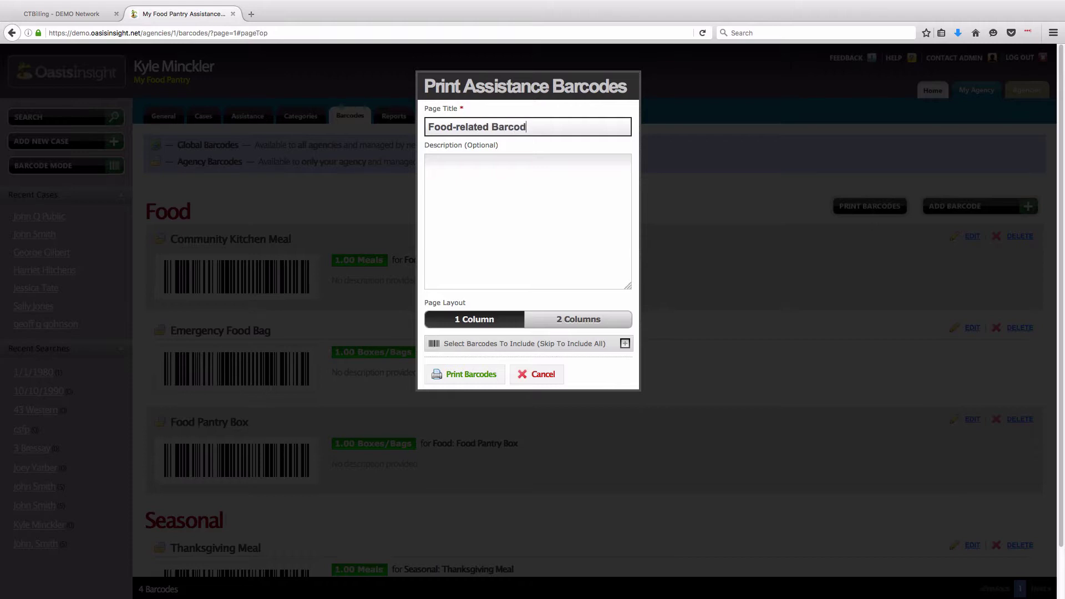
left_click(570, 321)
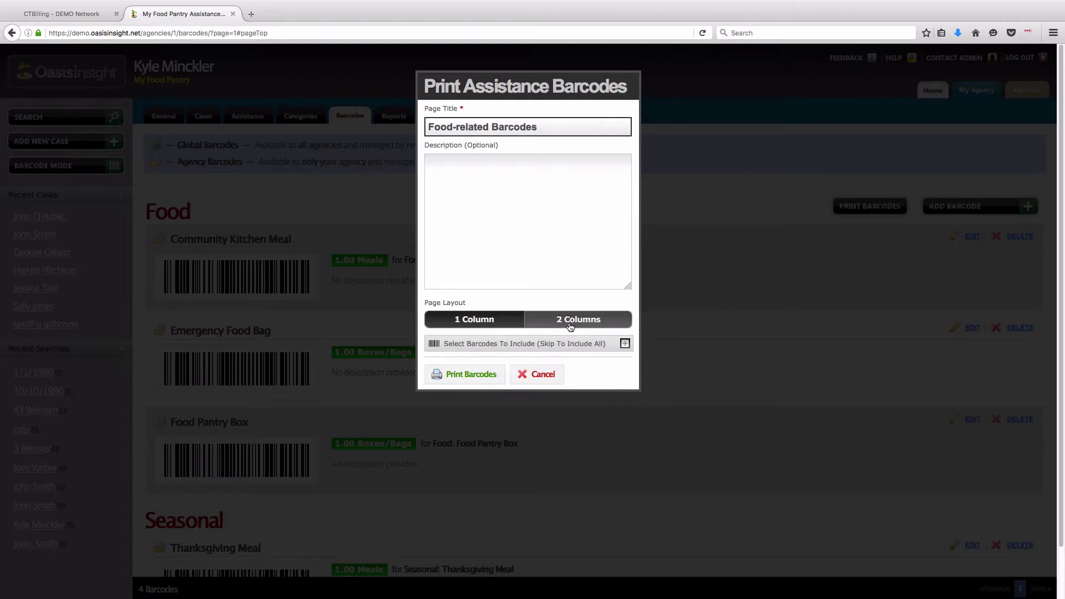
left_click(484, 322)
left_click(624, 345)
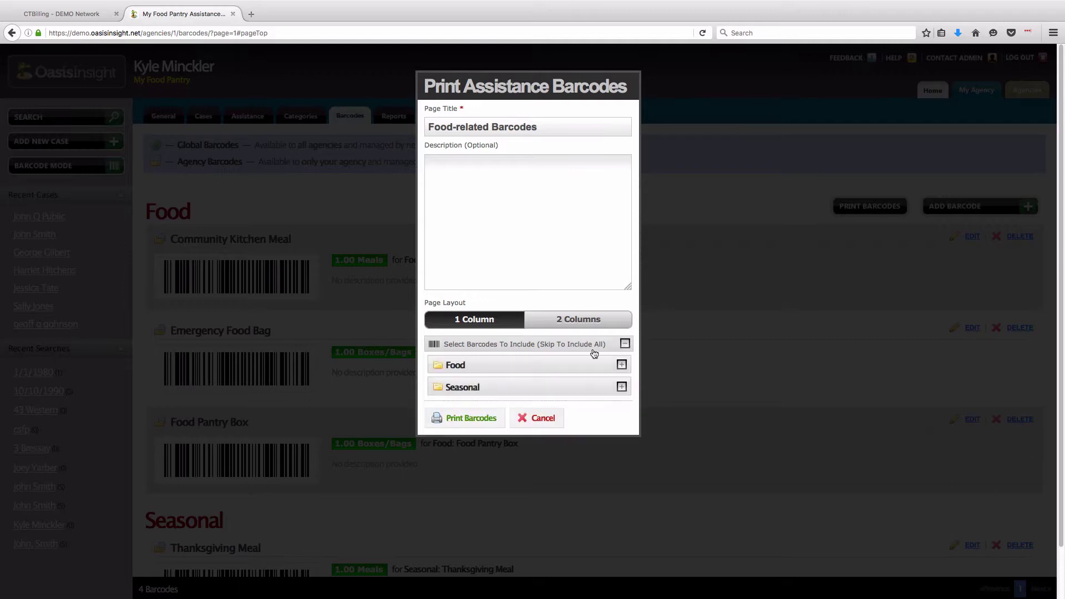
left_click(488, 385)
left_click(492, 366)
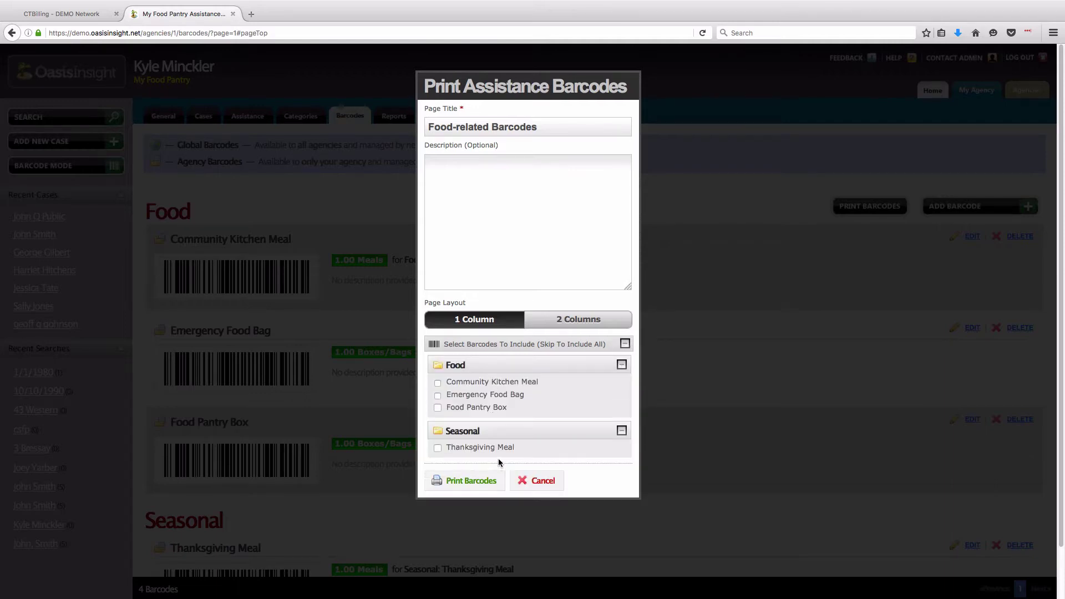
left_click(507, 431)
left_click(513, 366)
left_click(517, 345)
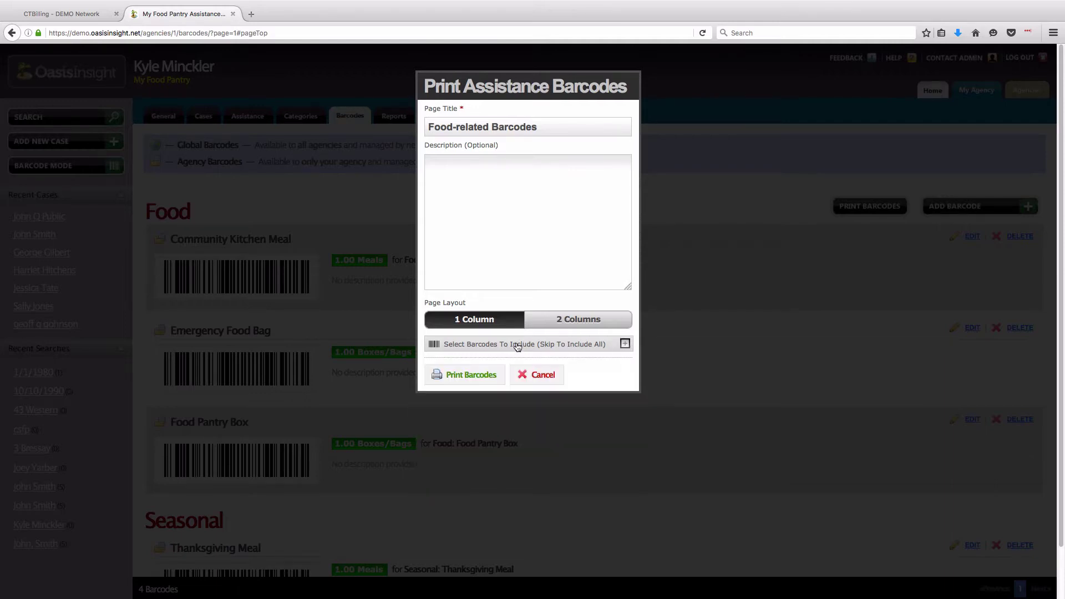
left_click(470, 377)
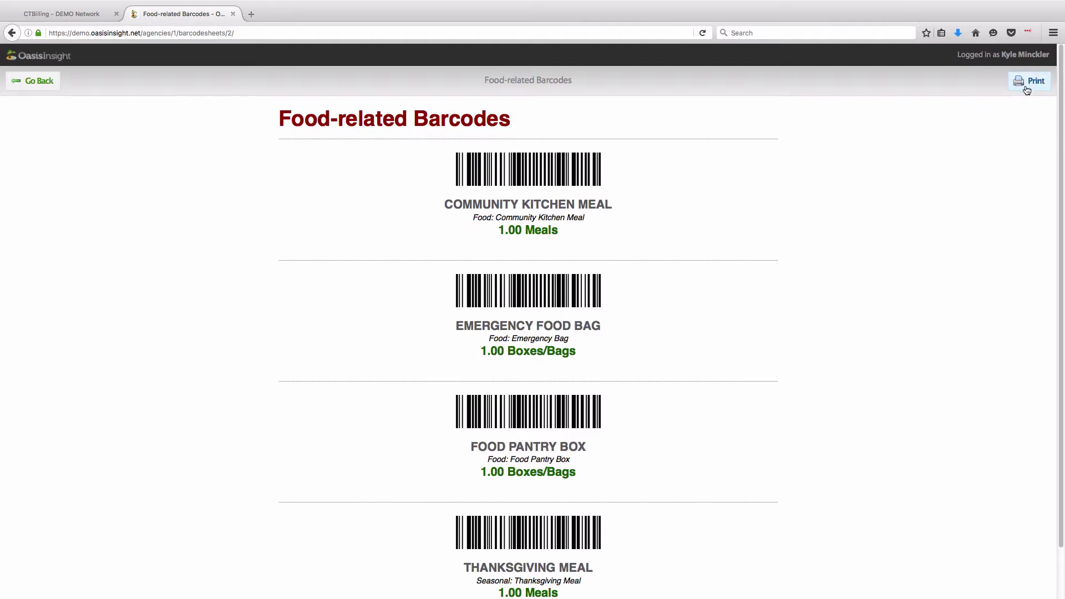
left_click(45, 82)
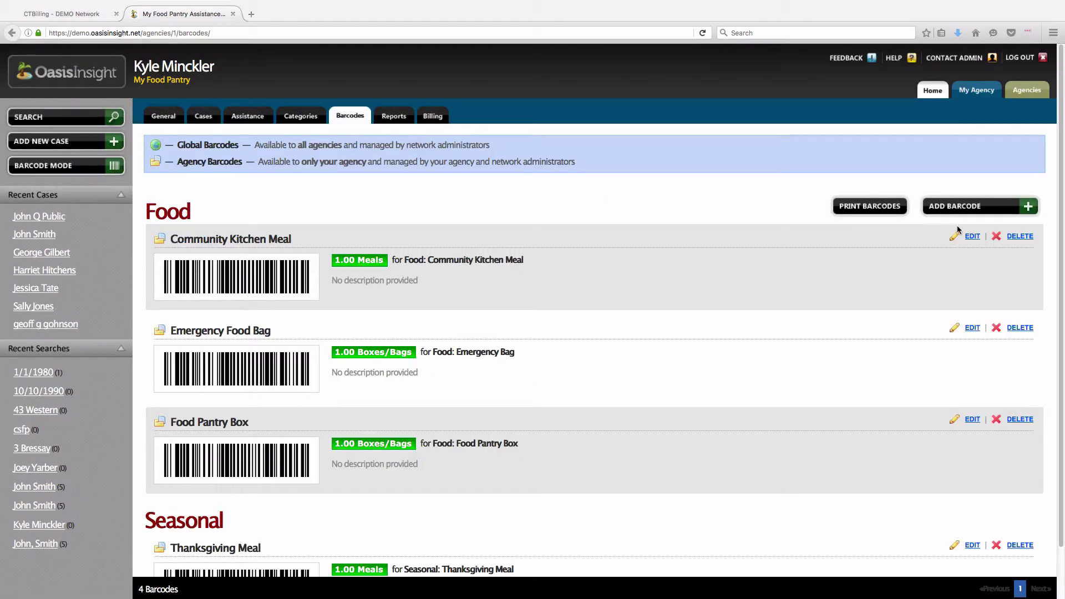
- In Barcode Mode, enter the client's case number and confirm Food Pantry Box and Community Kitchen Meal
left_click(933, 90)
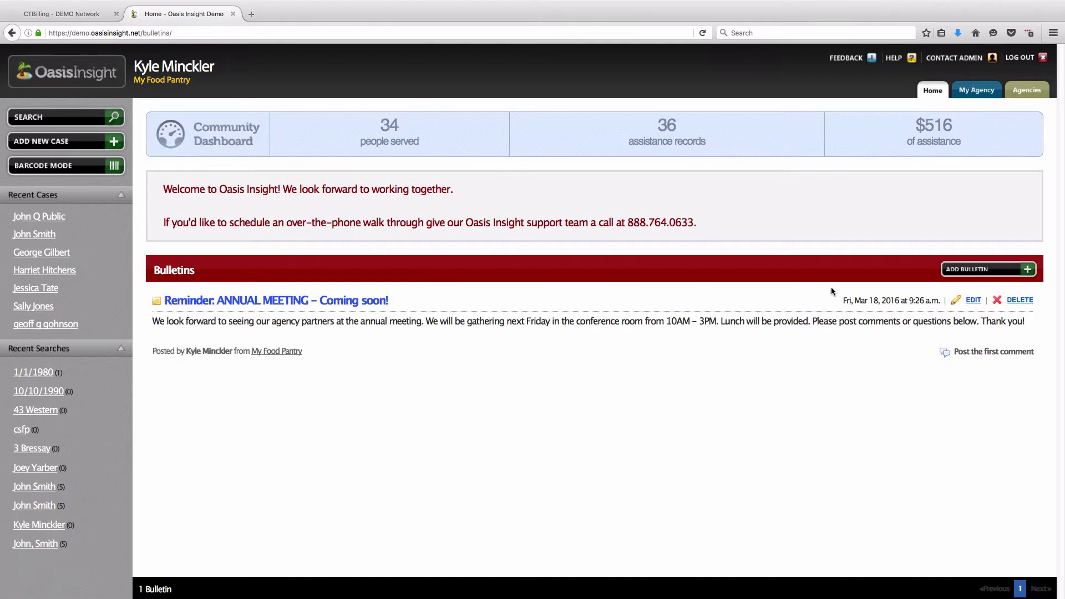
left_click(55, 169)
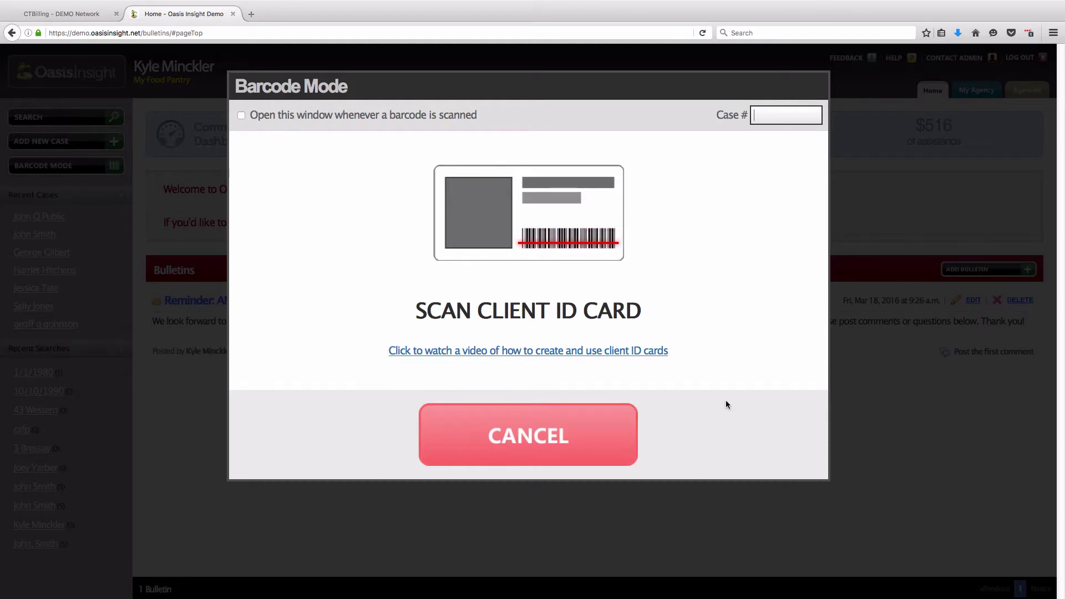
type("11")
key("Return")
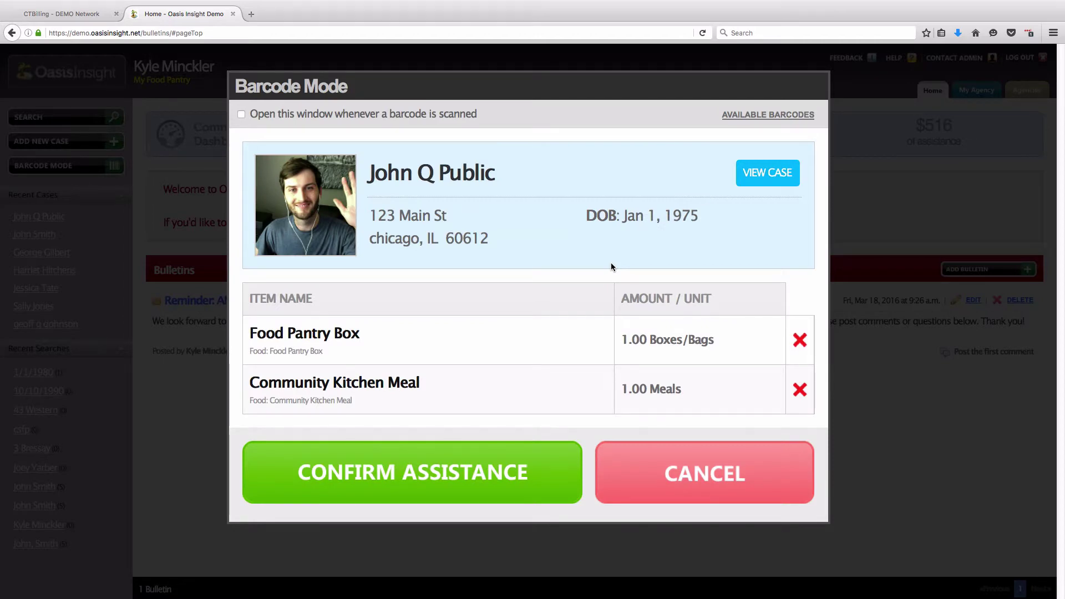
left_click(453, 484)
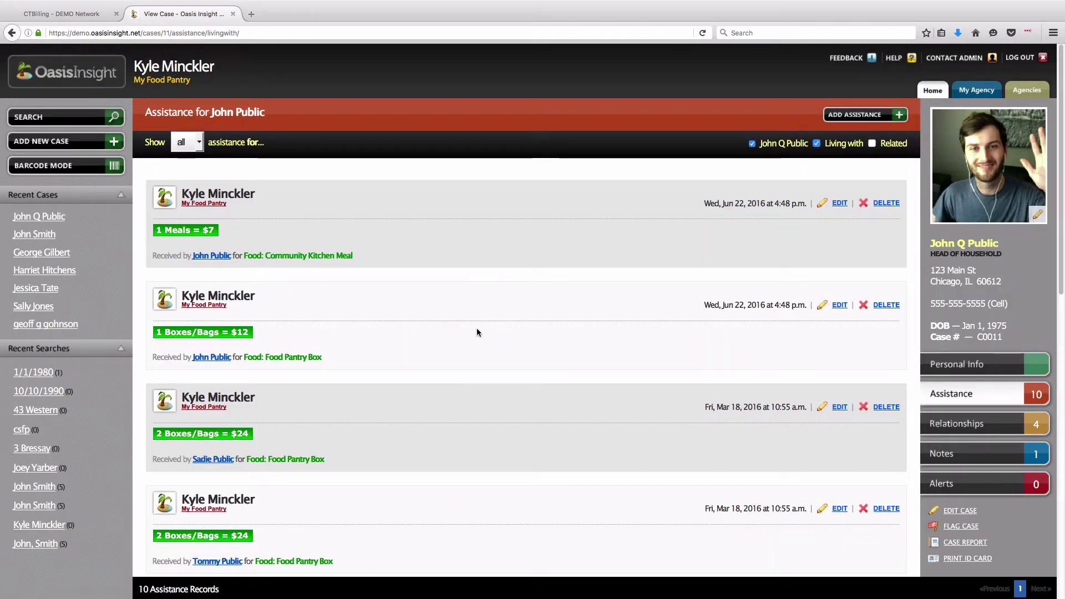
left_click(933, 90)
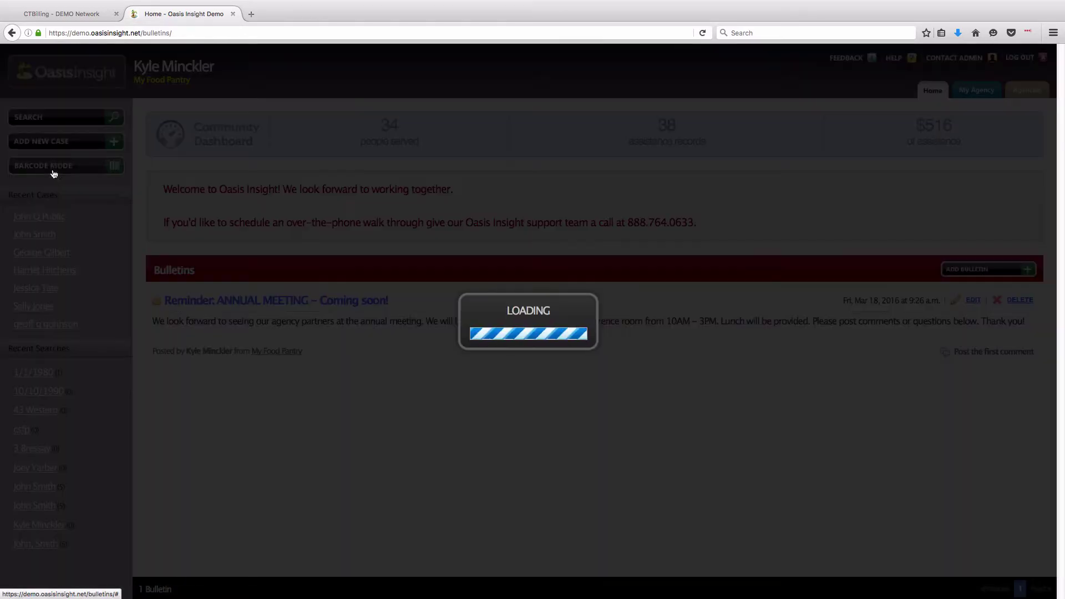
- In Barcode Mode, enable 'Open this window whenever a barcode is scanned'
left_click(53, 168)
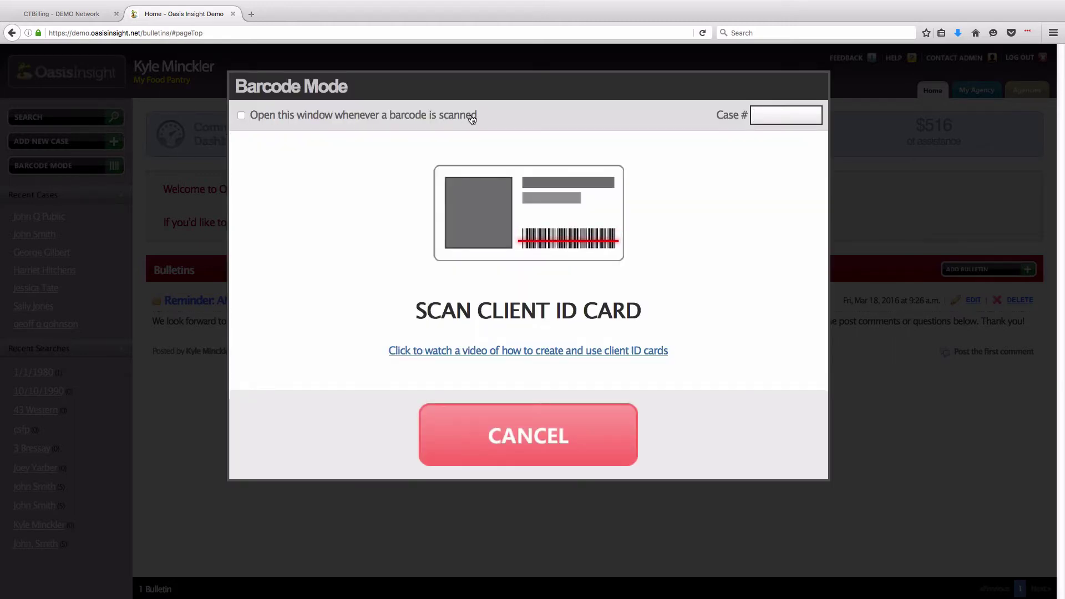
left_click(240, 116)
left_click(241, 116)
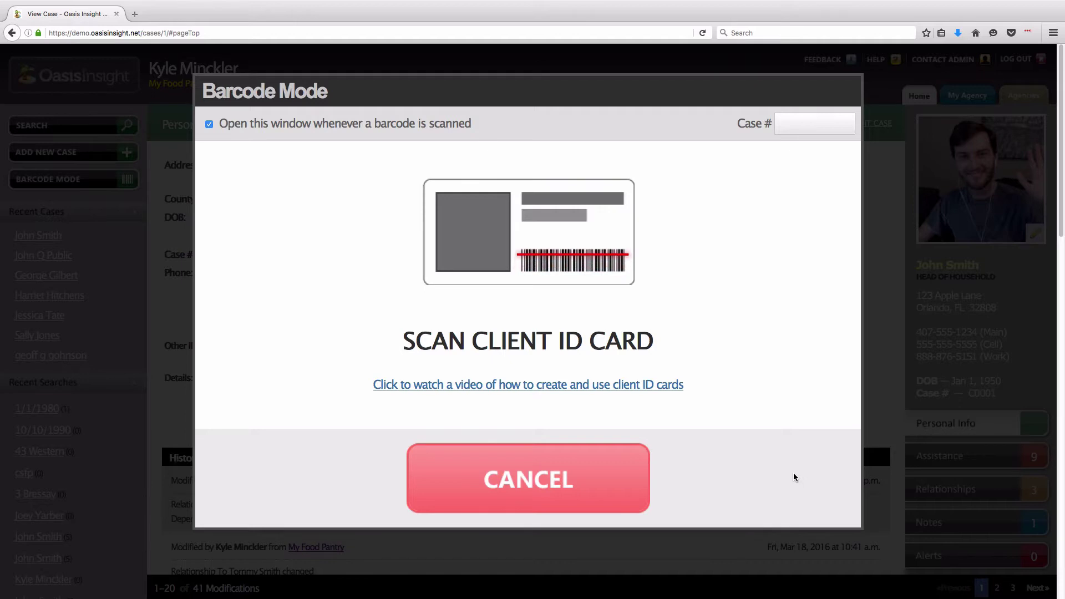
- Record scanned Food Pantry Box assistance for two clients and USDA Distribution for a third
type("38")
key("Return")
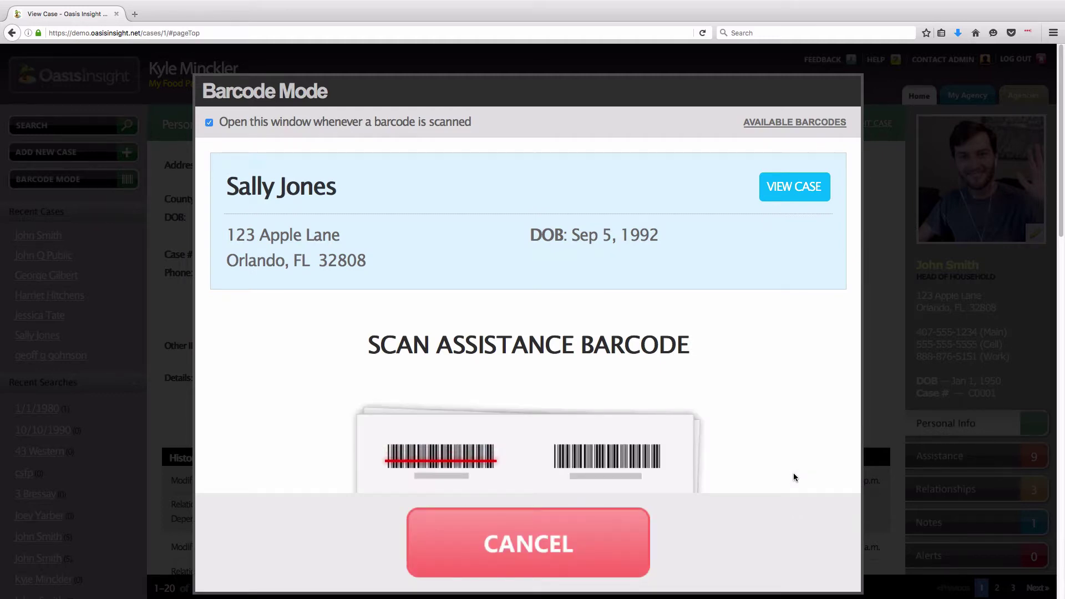
key("Return")
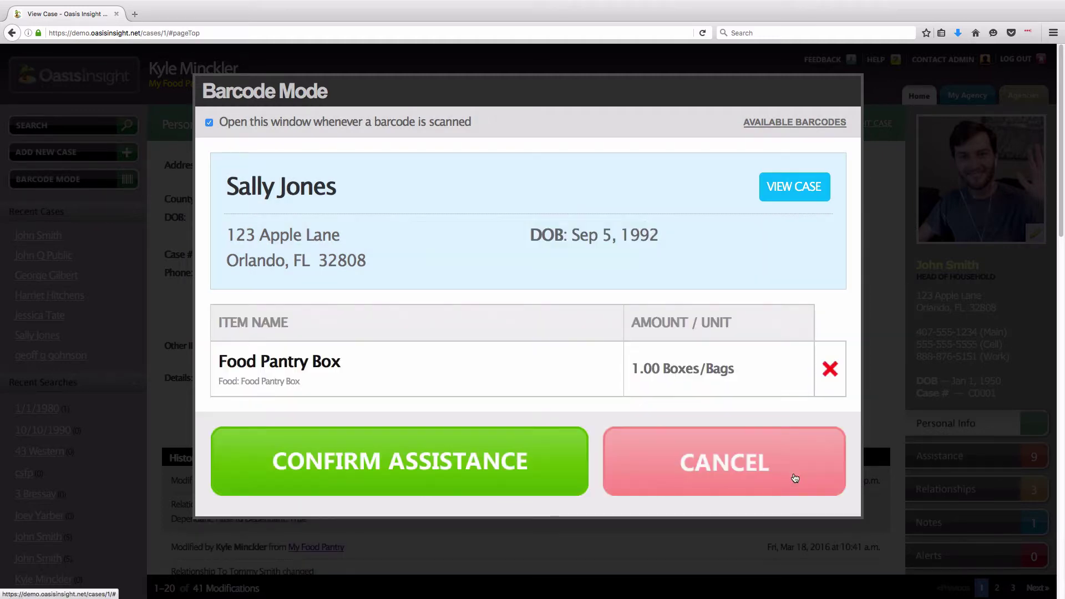
left_click(471, 477)
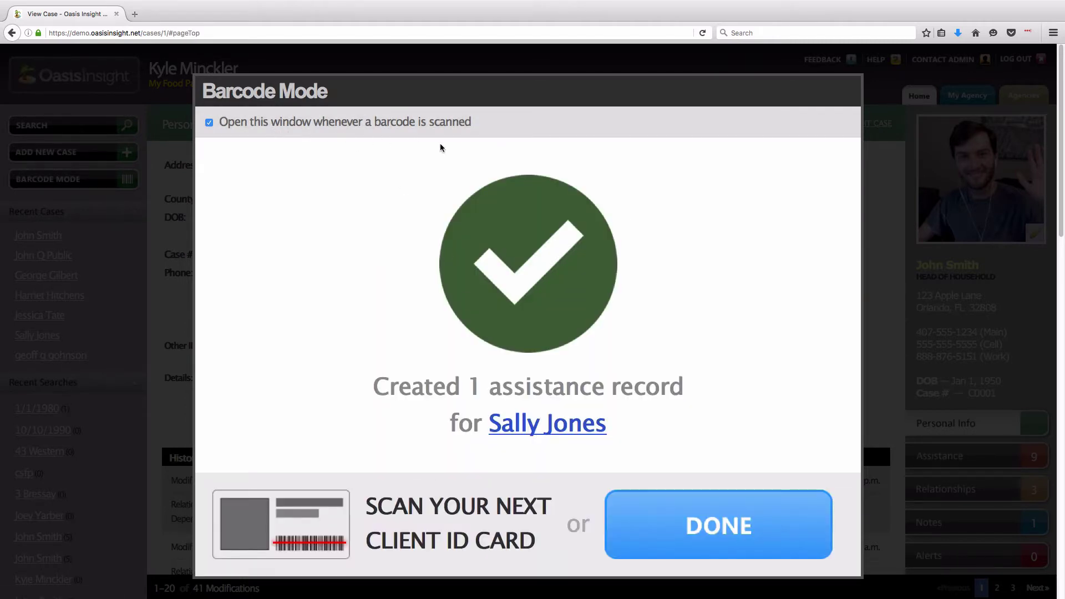
key("Return")
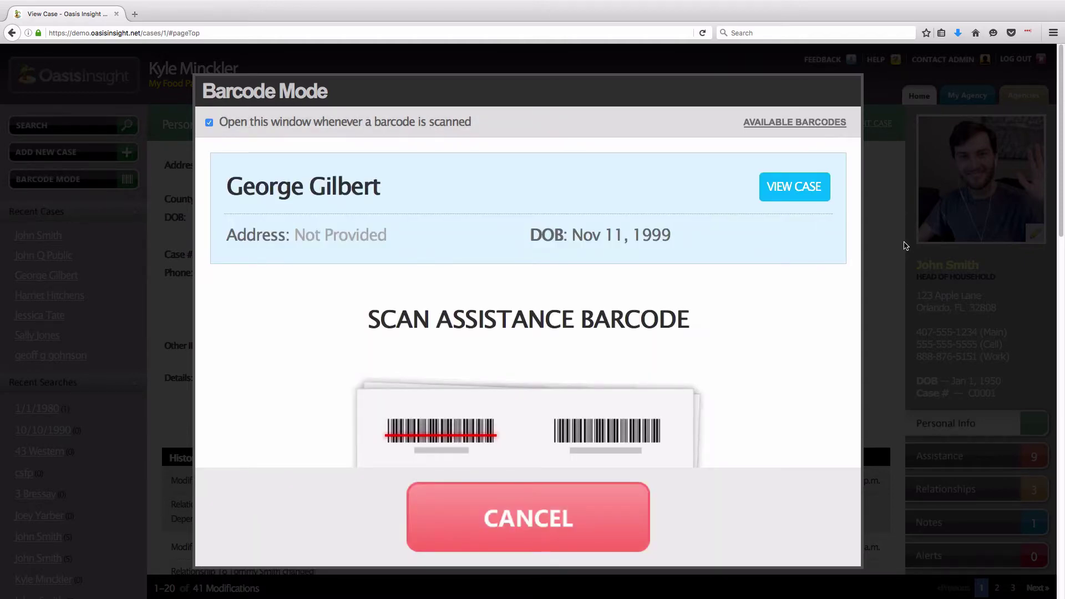
key("Return")
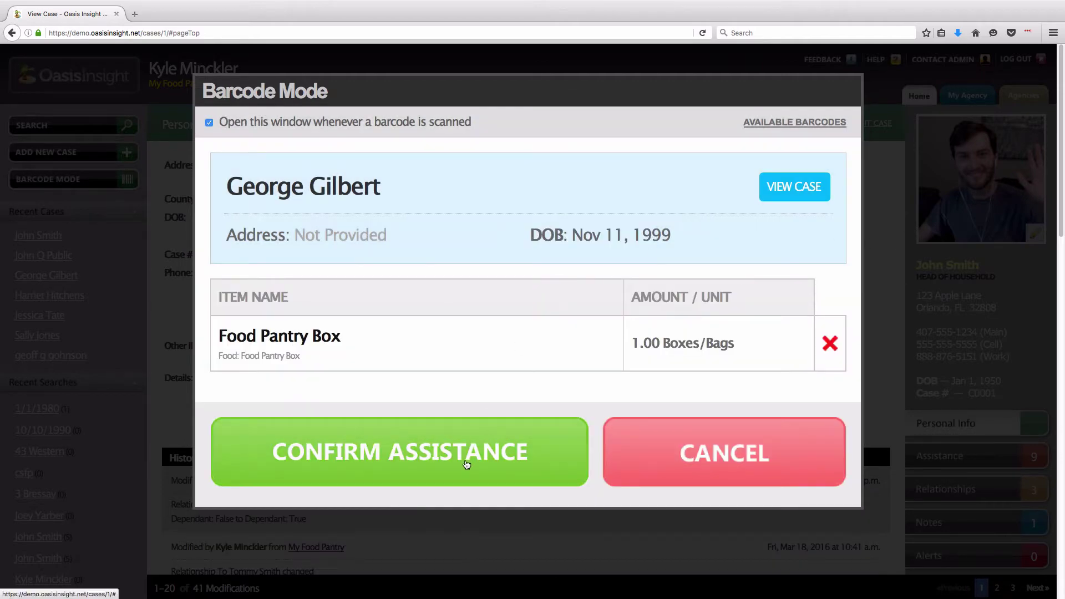
left_click(466, 464)
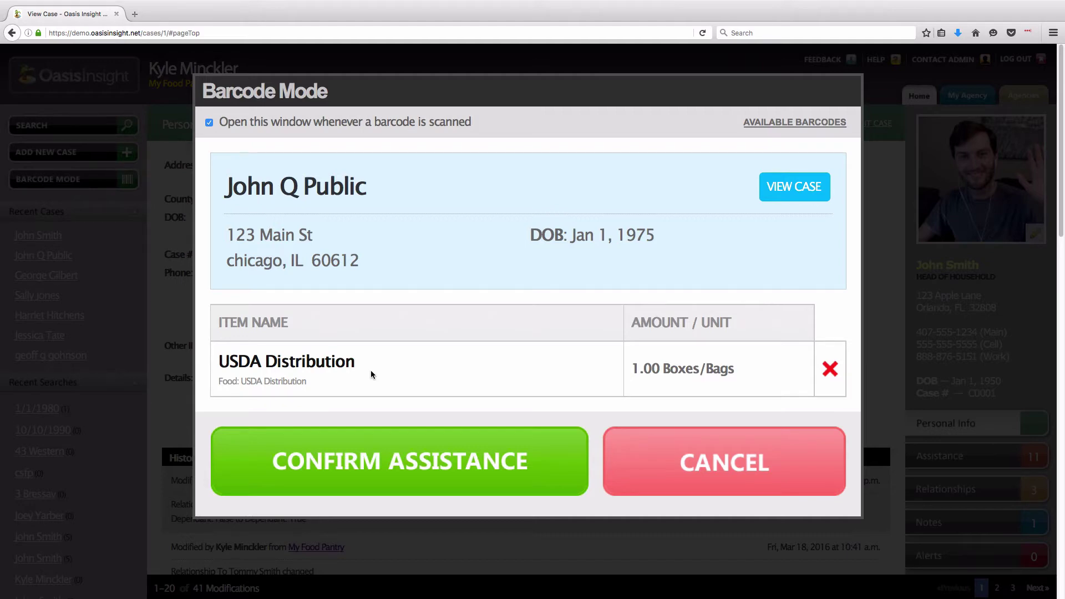
left_click(426, 488)
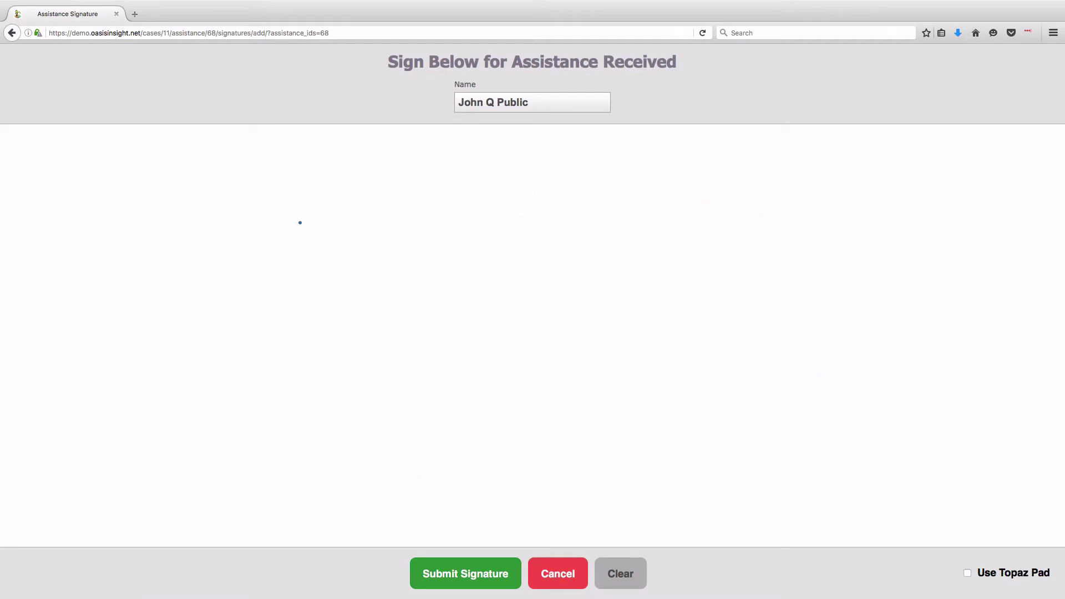
- Draw the client's signature on the Sign Below pad and submit it to the 1 Boxes/Bags USDA record
mouse_move(233, 365)
left_mouse_down()
mouse_move(233, 299)
mouse_move(221, 435)
mouse_move(339, 369)
mouse_move(467, 415)
left_mouse_up()
mouse_move(592, 289)
left_mouse_down()
mouse_move(656, 326)
mouse_move(591, 302)
left_mouse_up()
left_click_drag(622, 399, 644, 436)
left_click_drag(727, 275, 766, 463)
left_click_drag(687, 300, 725, 312)
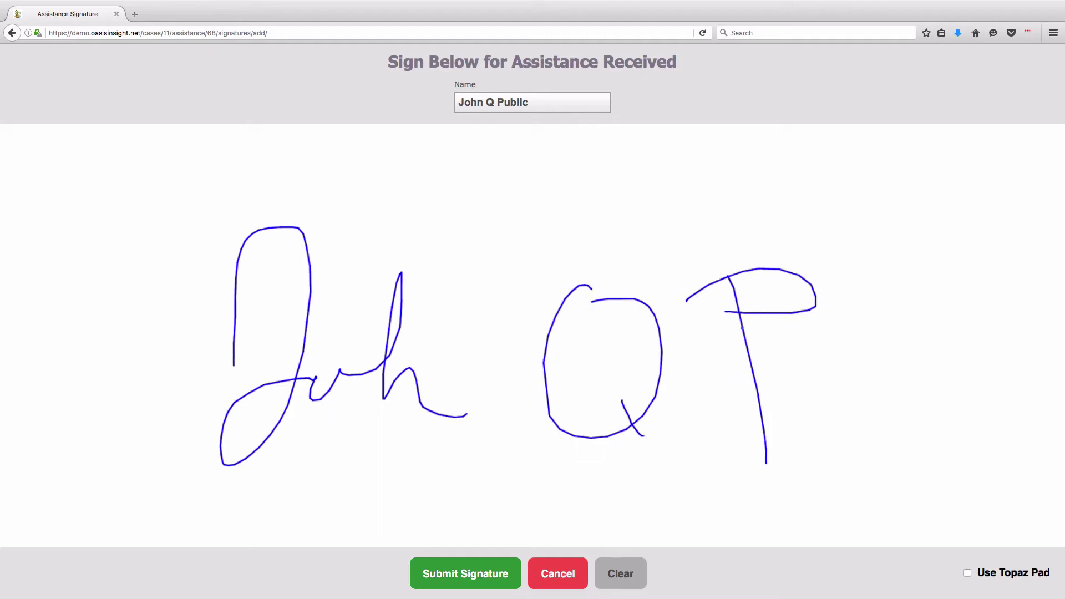
mouse_move(792, 378)
left_mouse_down()
mouse_move(891, 414)
mouse_move(999, 402)
left_mouse_up()
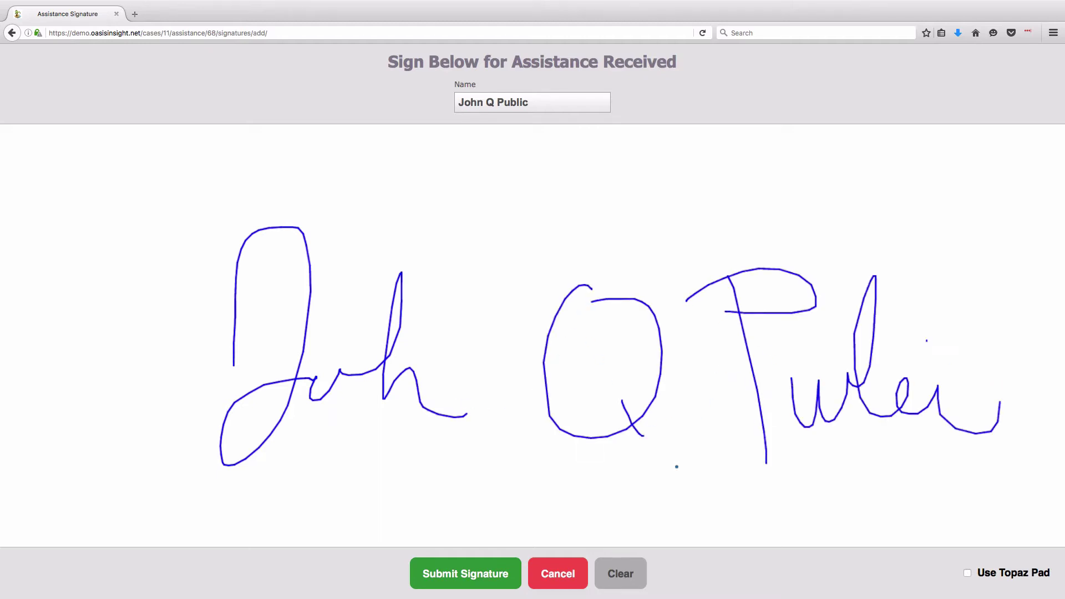
left_click(420, 561)
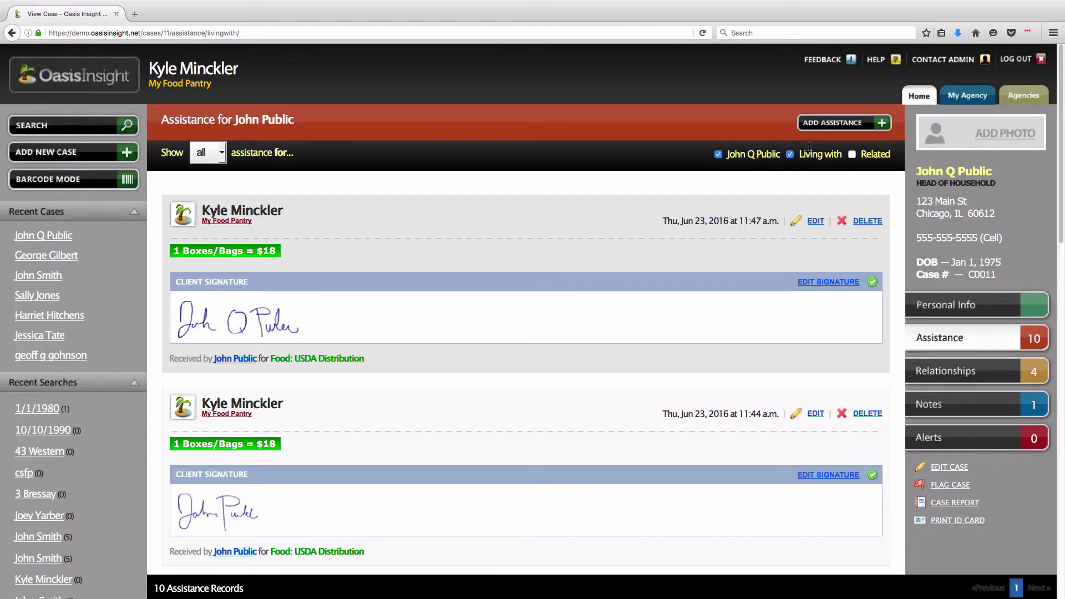
- Return to the Home dashboard, then show the My Food Pantry agency page
left_click(913, 101)
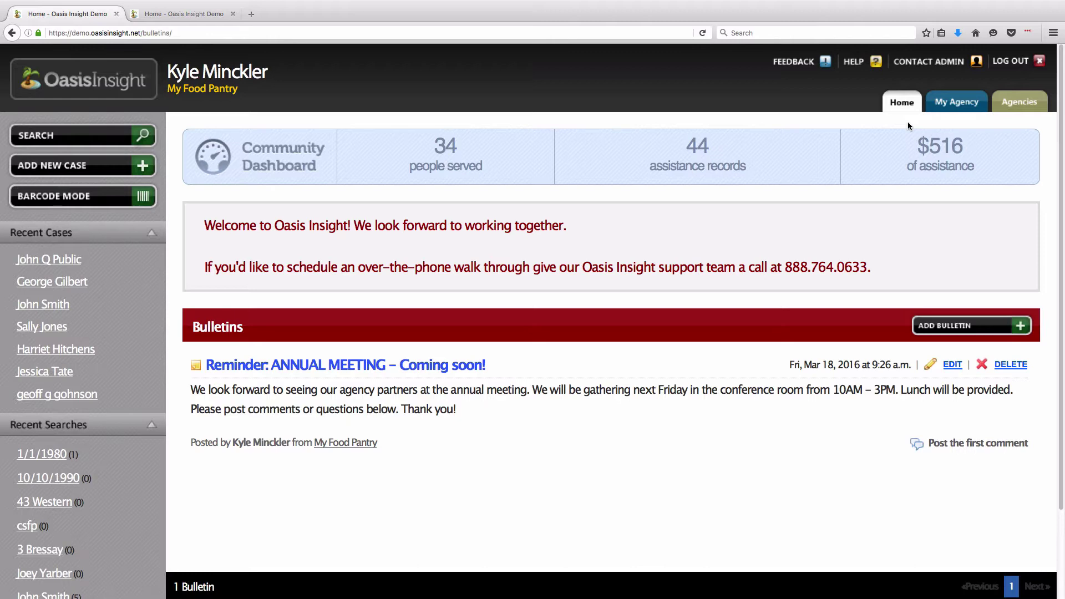
left_click(957, 108)
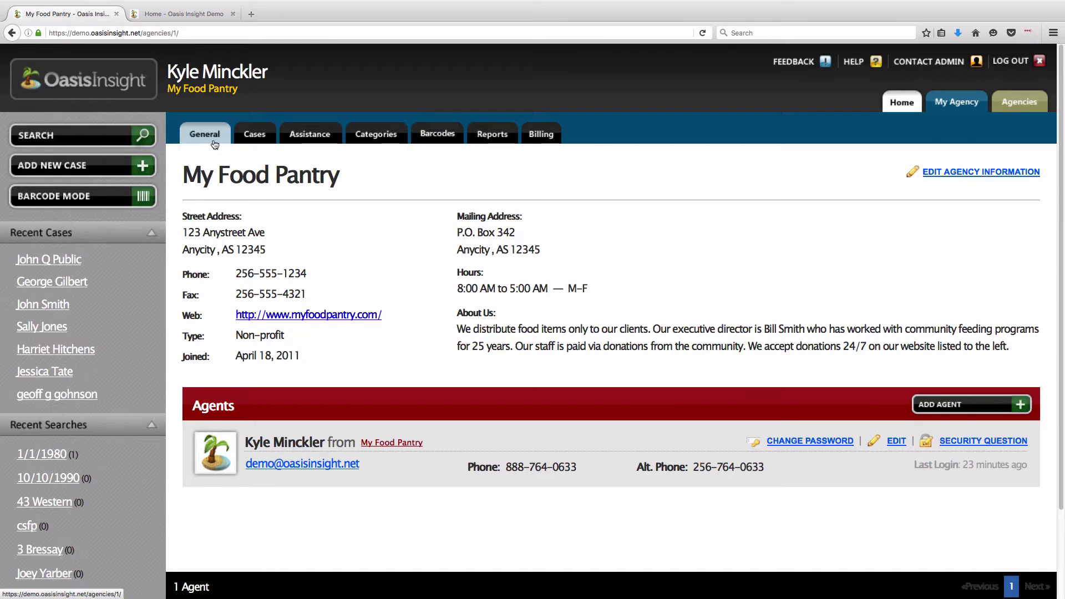
- Browse the agency's Cases and Assistance lists, ending on its 10 Food categories
left_click(264, 142)
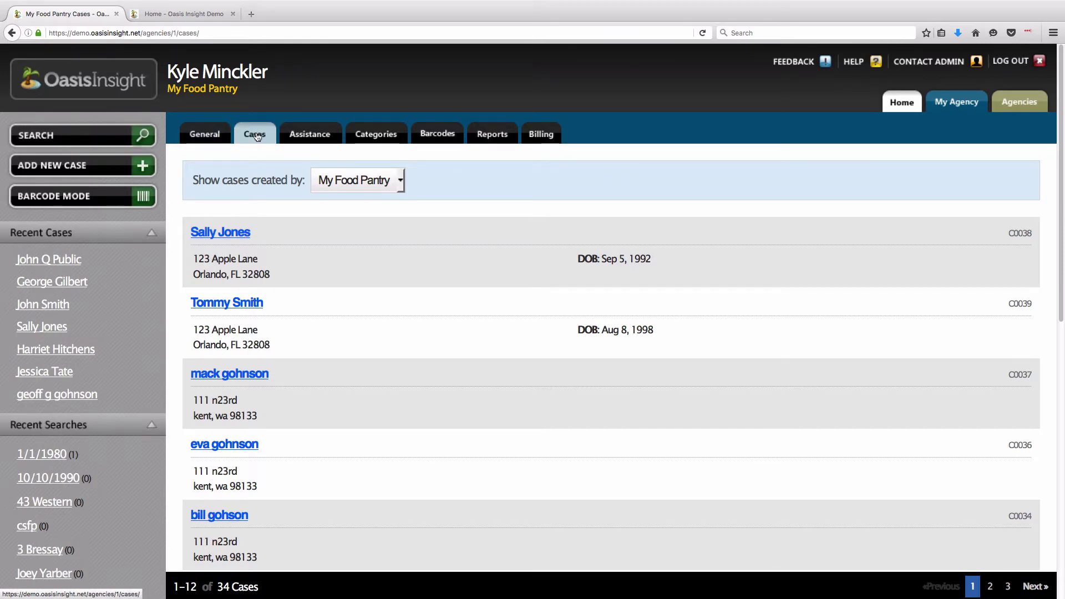
left_click(313, 139)
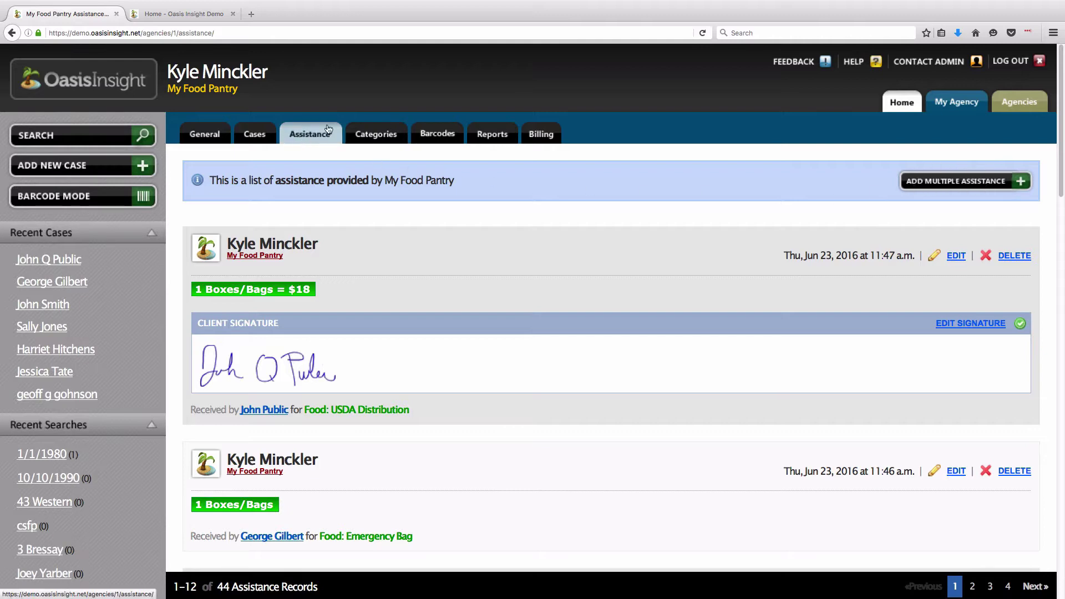
left_click(392, 137)
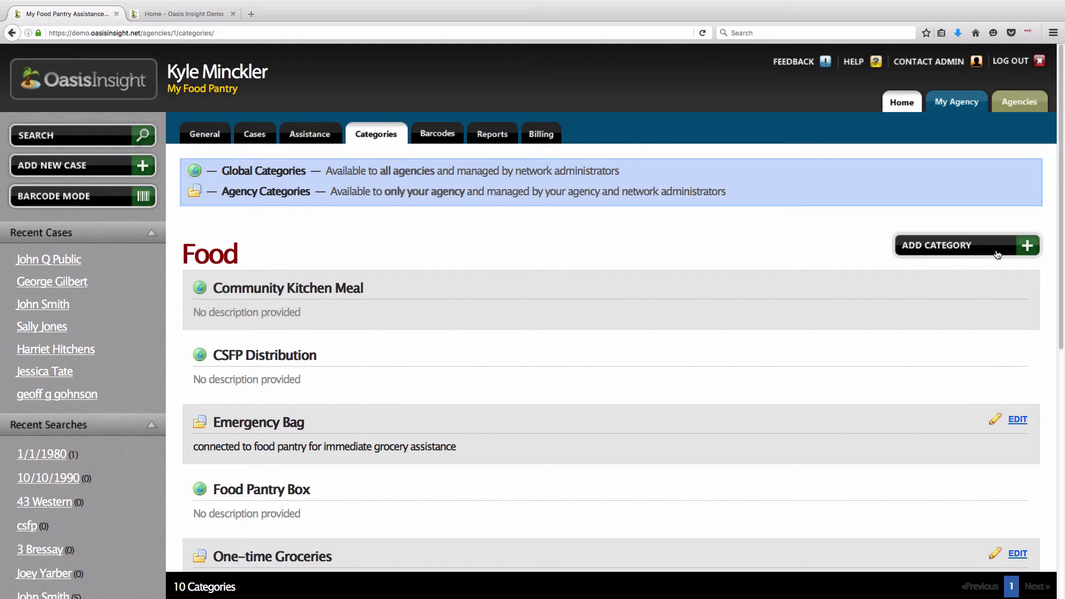
- Check the agency's Food barcodes, then bring up the Assistance Report filters under Reports
left_click(447, 142)
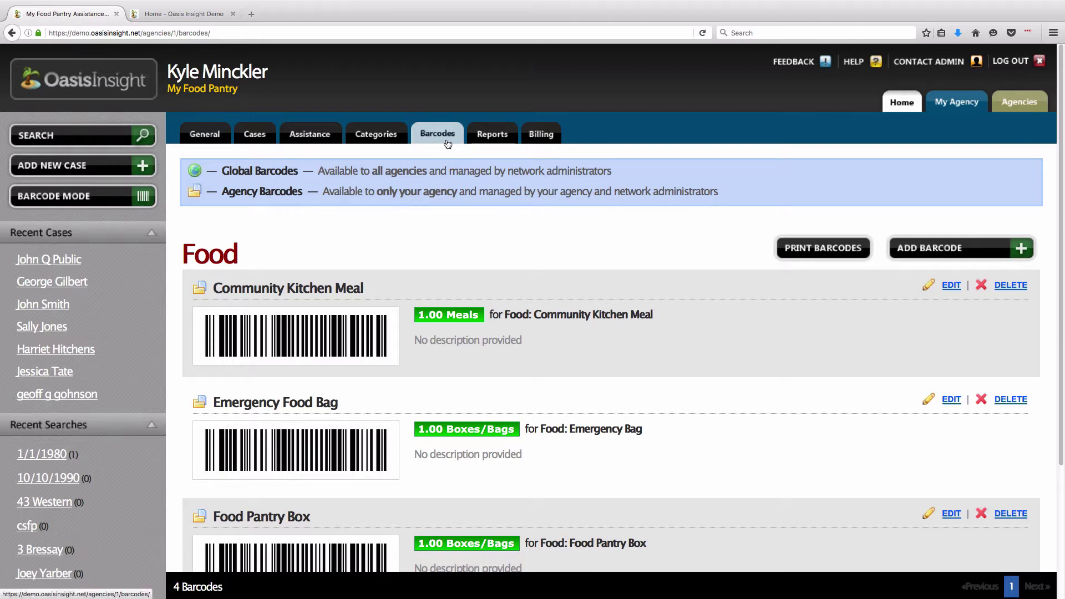
left_click(503, 143)
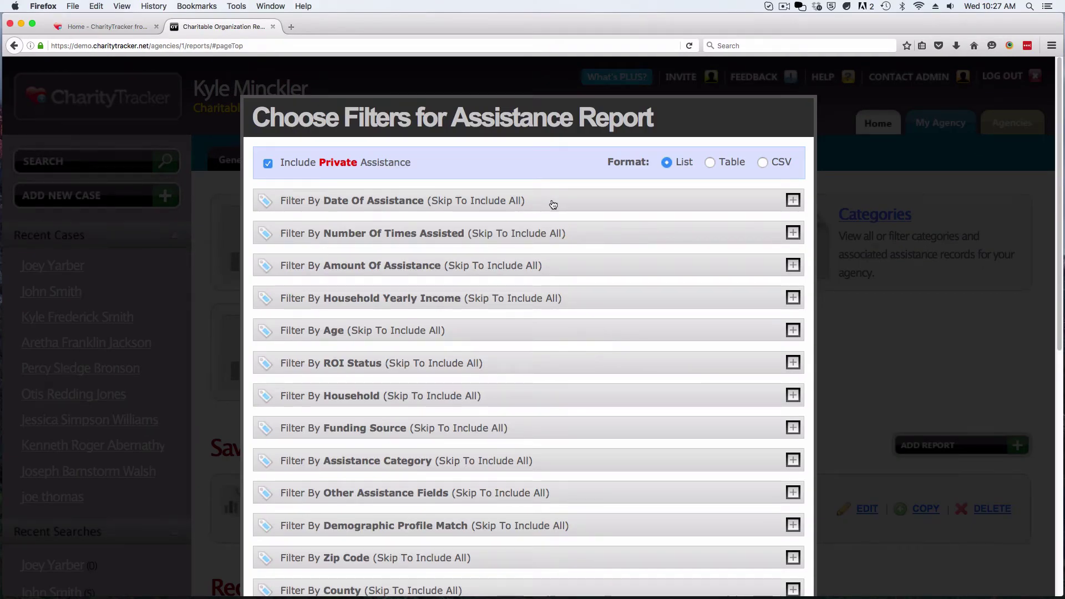
- Set the assistance report format to Table
left_click_drag(608, 162, 654, 174)
left_click(658, 181)
left_click(711, 163)
left_click(763, 162)
left_click_drag(790, 162, 775, 163)
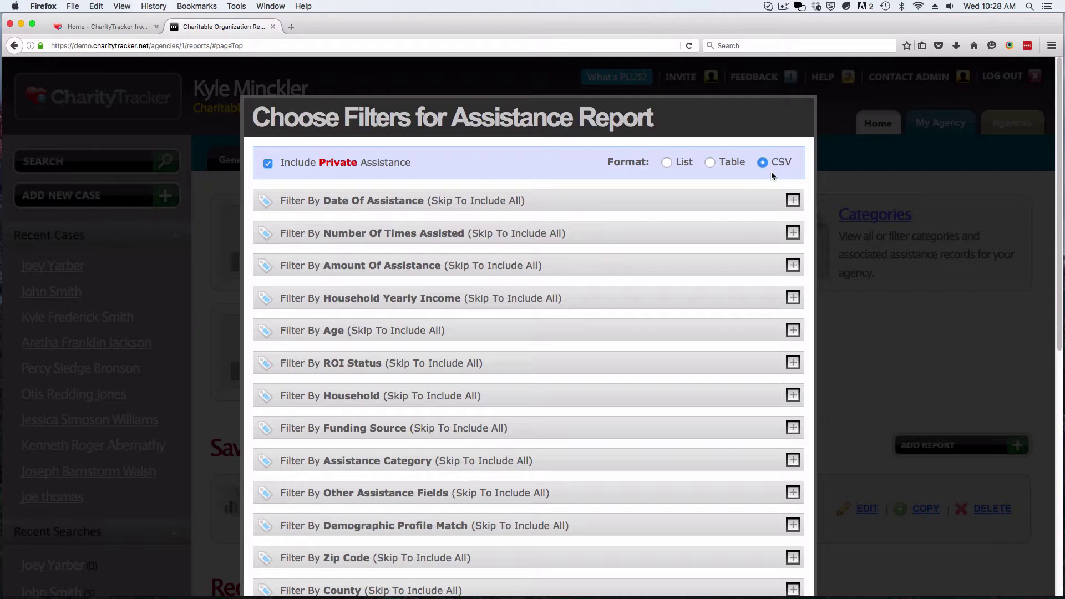
left_click(712, 164)
left_click(667, 164)
left_click(708, 162)
- Set the Date Of Assistance range to 05-01-2016 through 05-31-2016
scroll(513, 169, "down", 3)
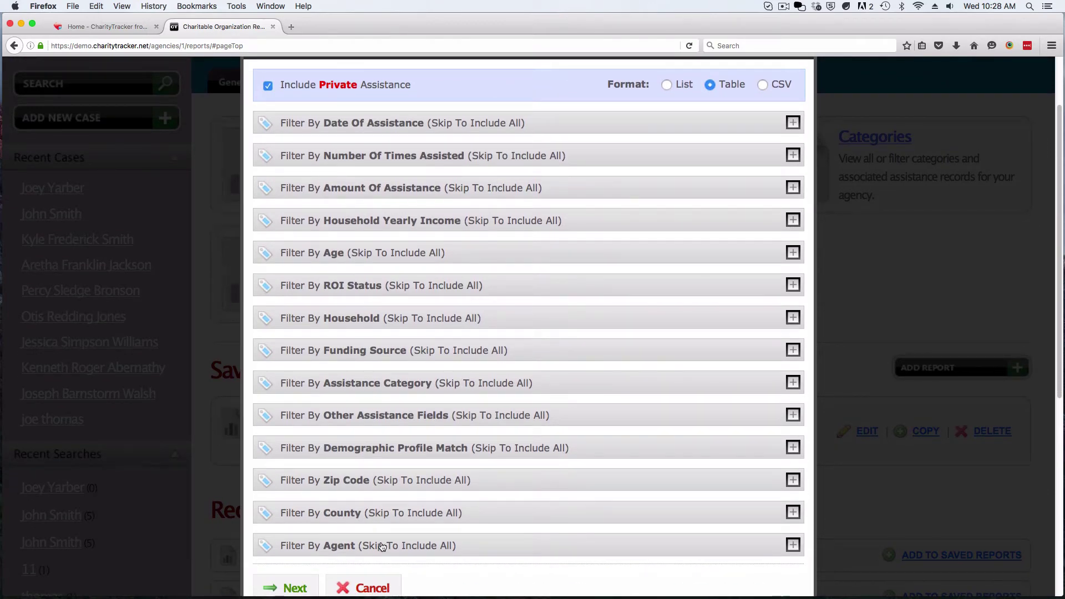
left_click(355, 130)
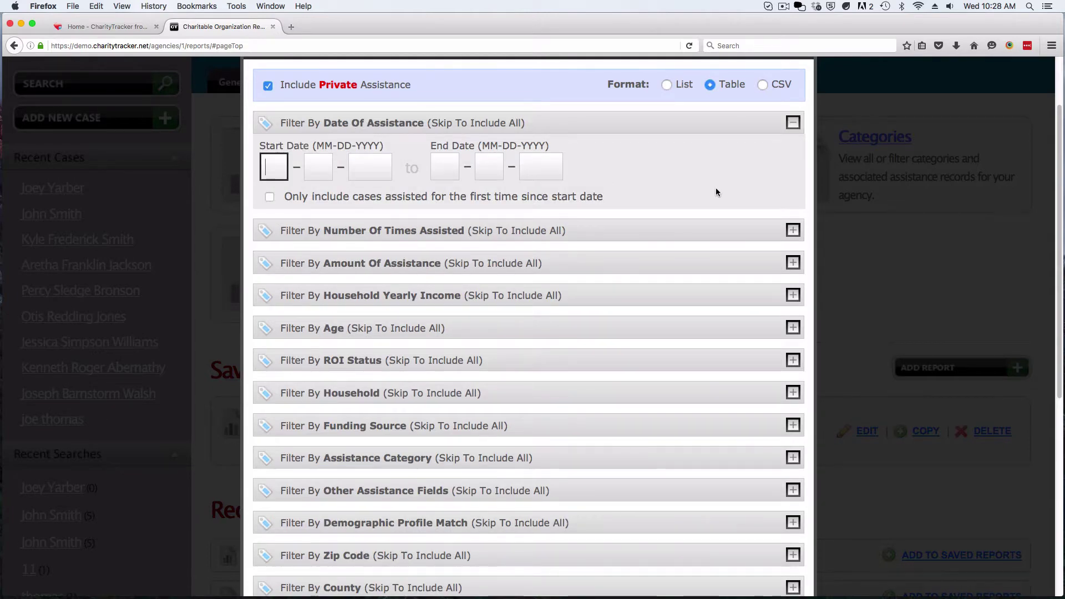
type("050")
type("12016")
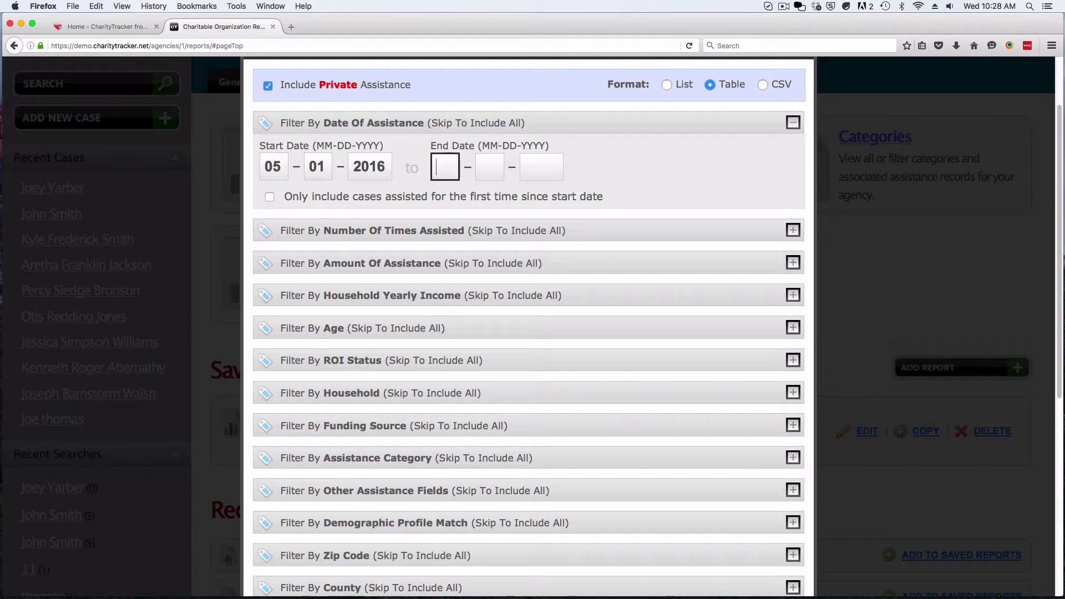
type("053120")
type("16")
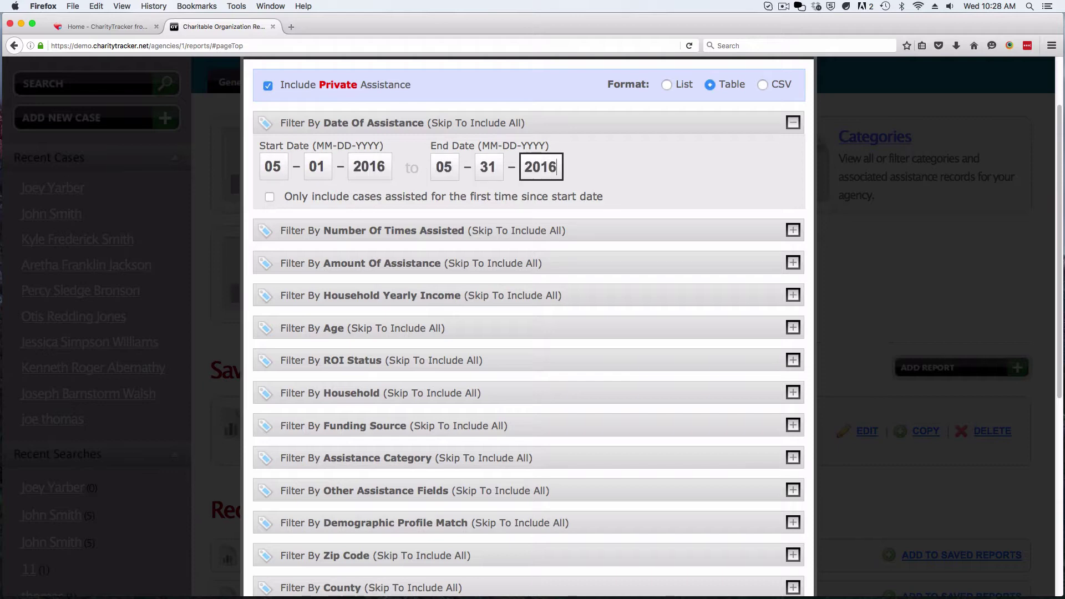
left_click(673, 188)
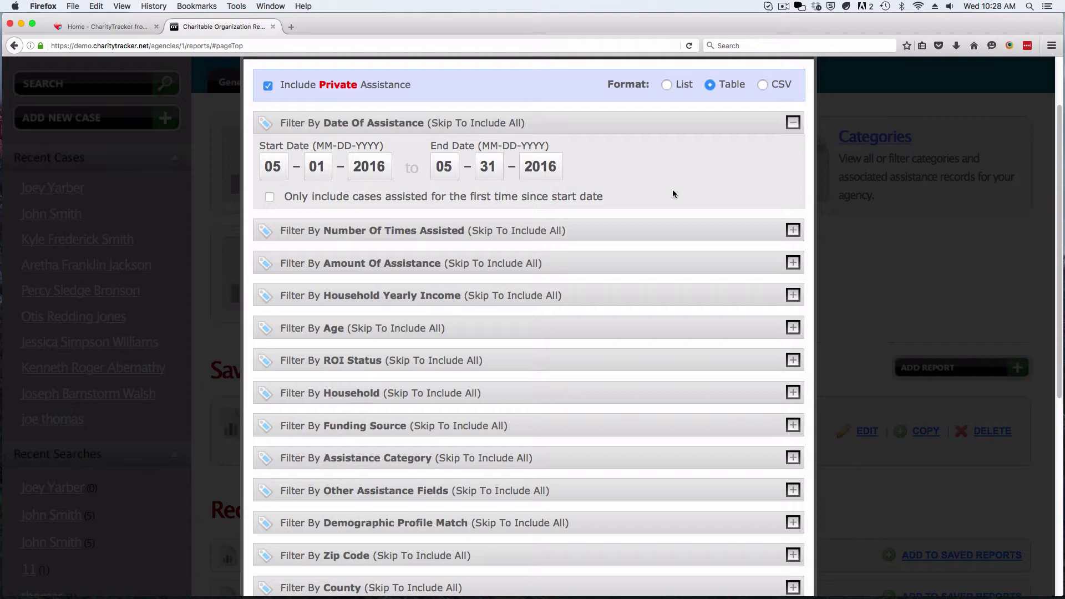
- Limit the Assistance Category filter to Food: Food Pantry only
scroll(654, 200, "down", 5)
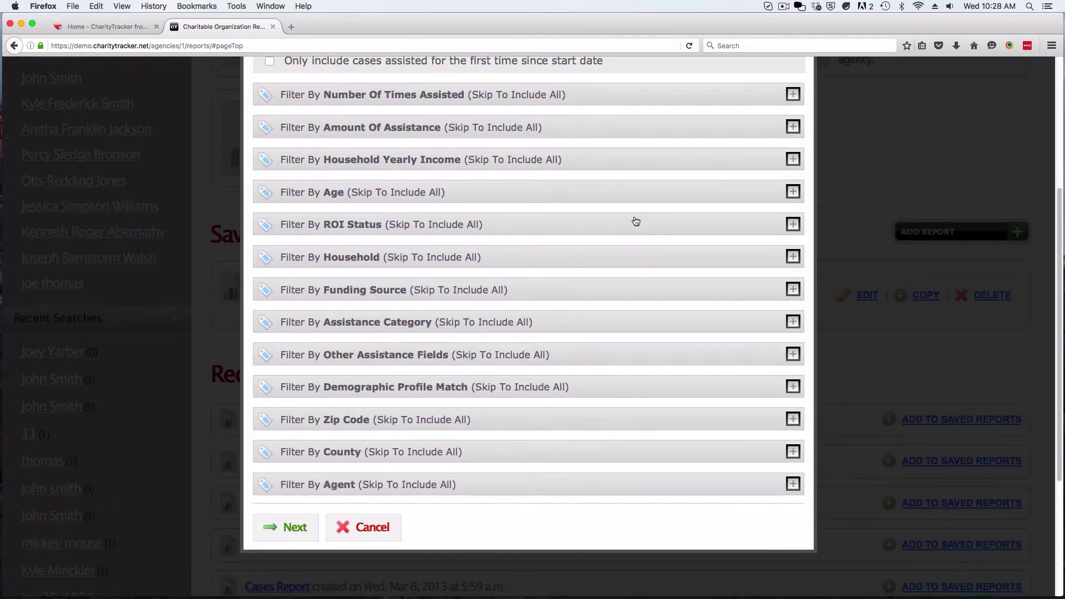
left_click(431, 329)
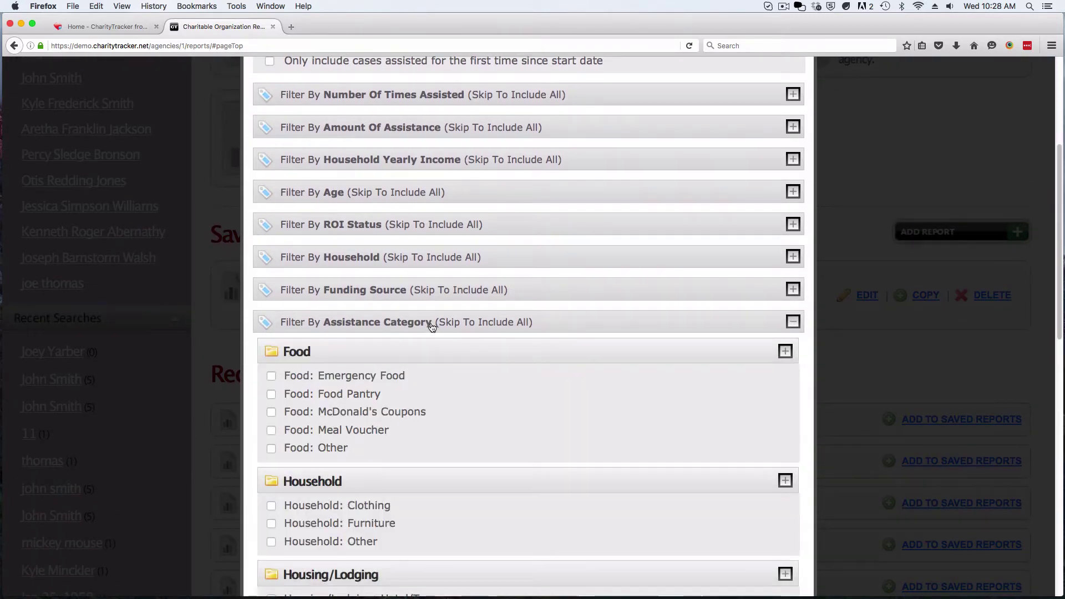
left_click(270, 394)
left_click(328, 327)
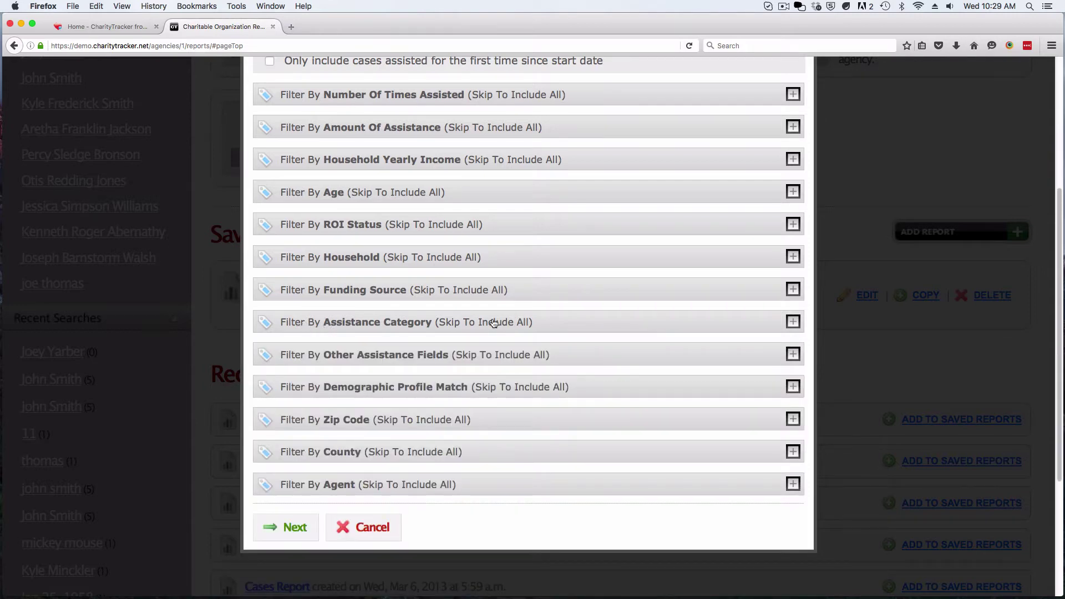
- Order assistance by Case Name and keep the Assistance Summary section included
left_click(295, 527)
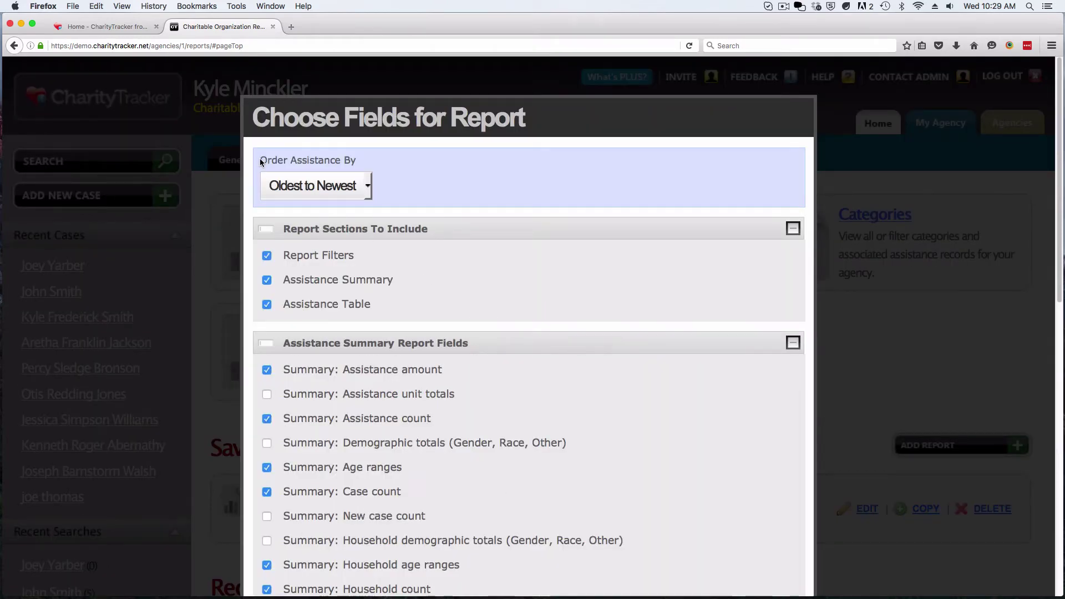
left_click(369, 184)
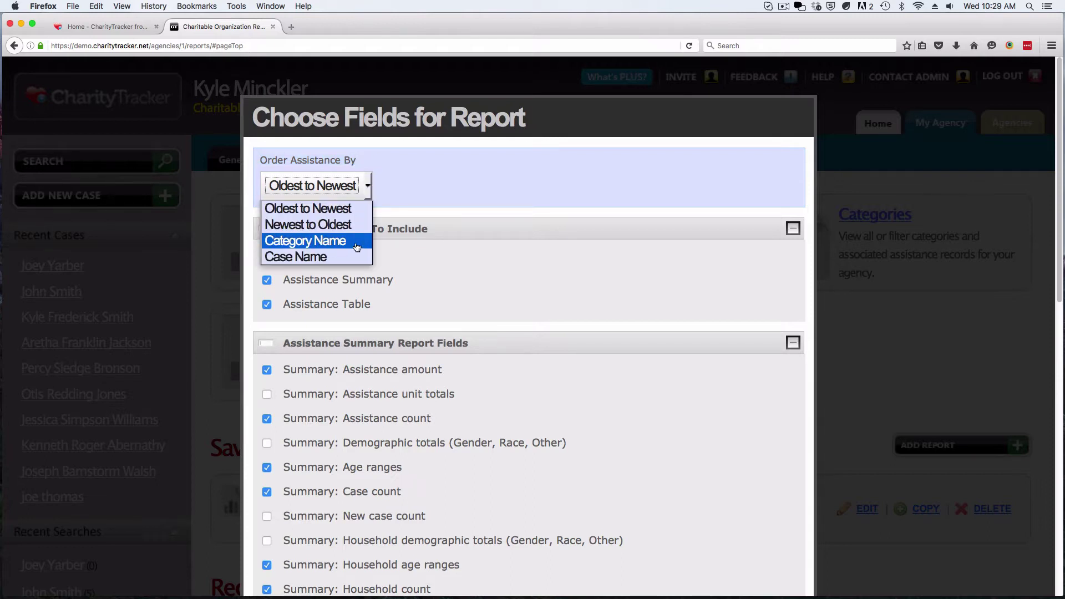
left_click(321, 257)
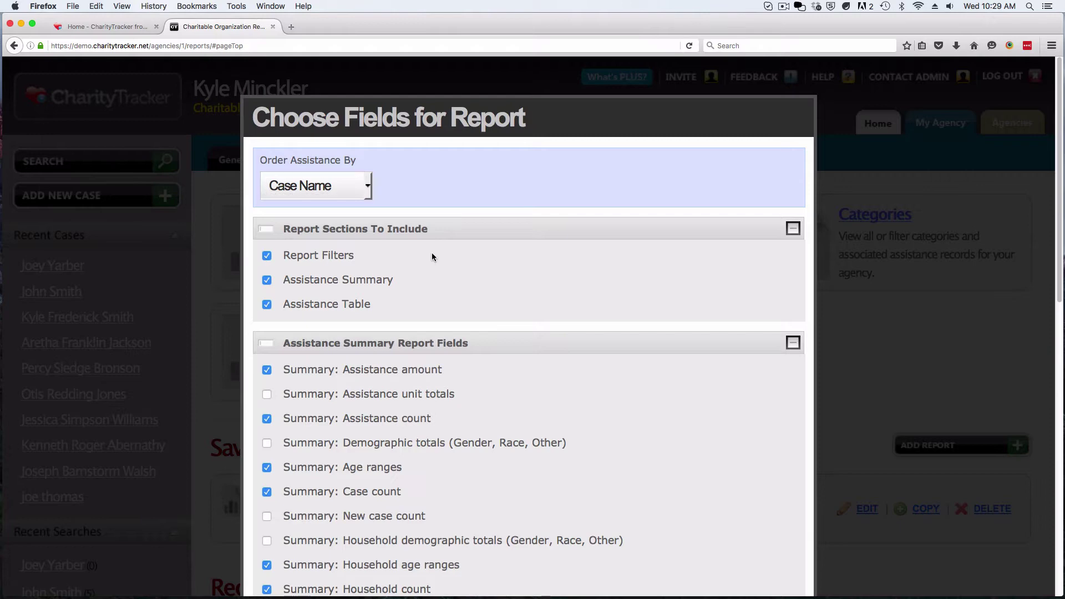
scroll(431, 257, "down", 5)
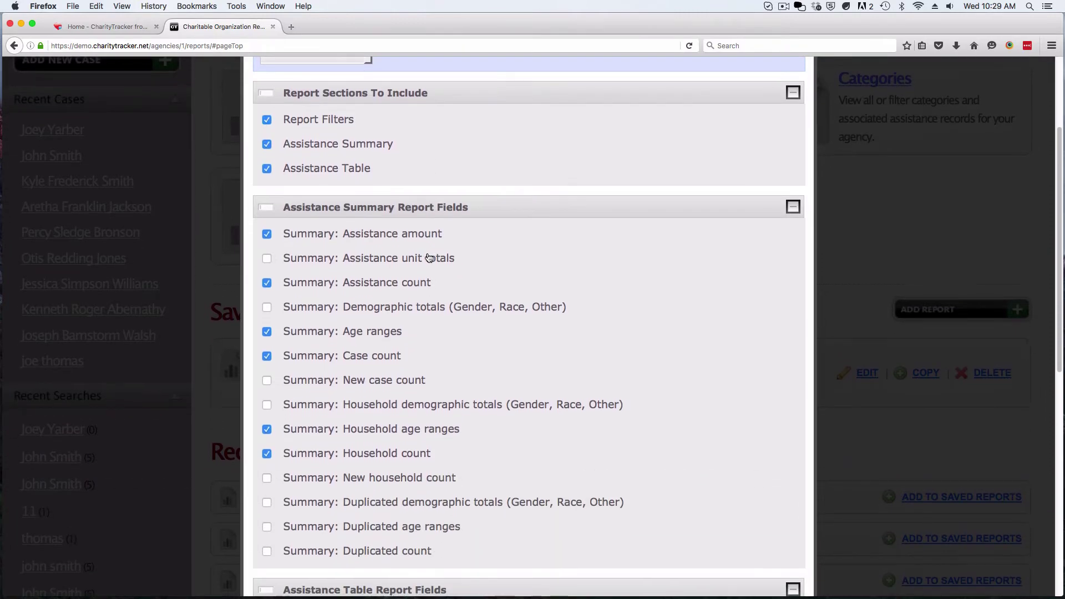
scroll(429, 258, "down", 1)
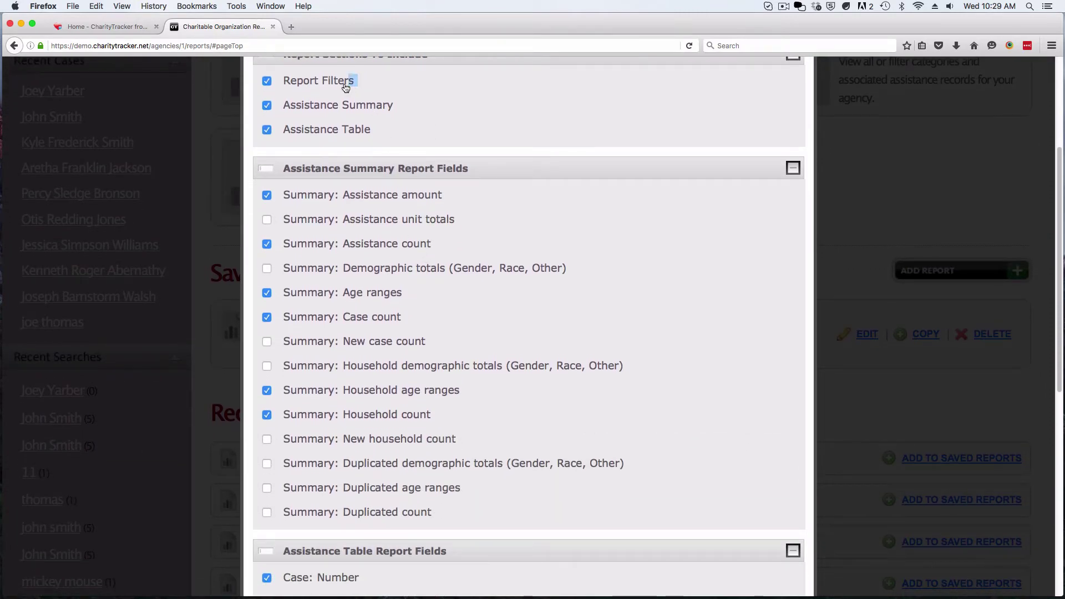
left_click_drag(346, 87, 280, 84)
scroll(283, 86, "down", 1)
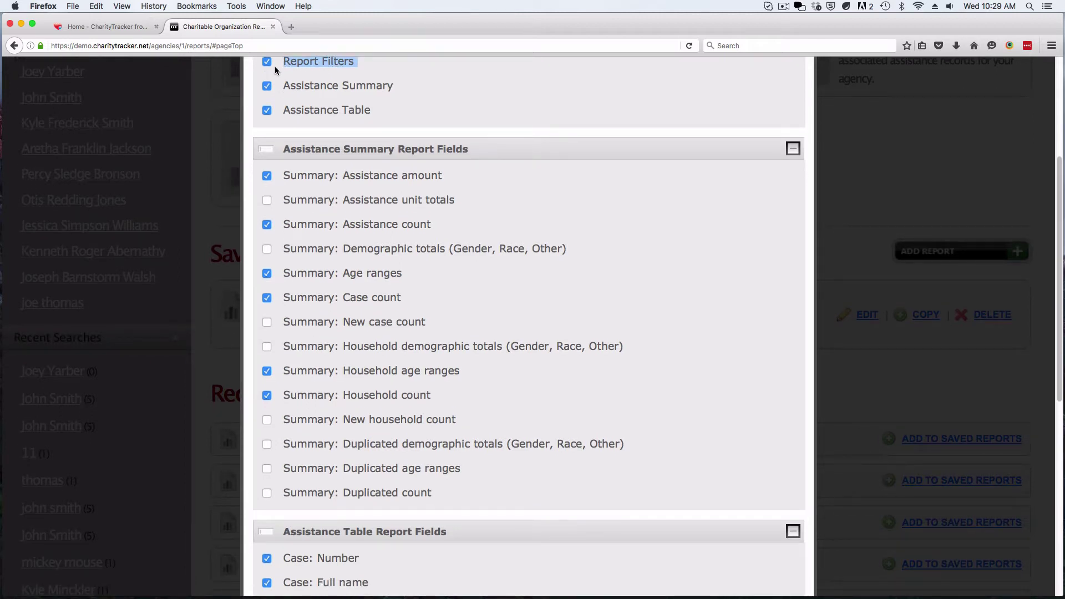
left_click(292, 70)
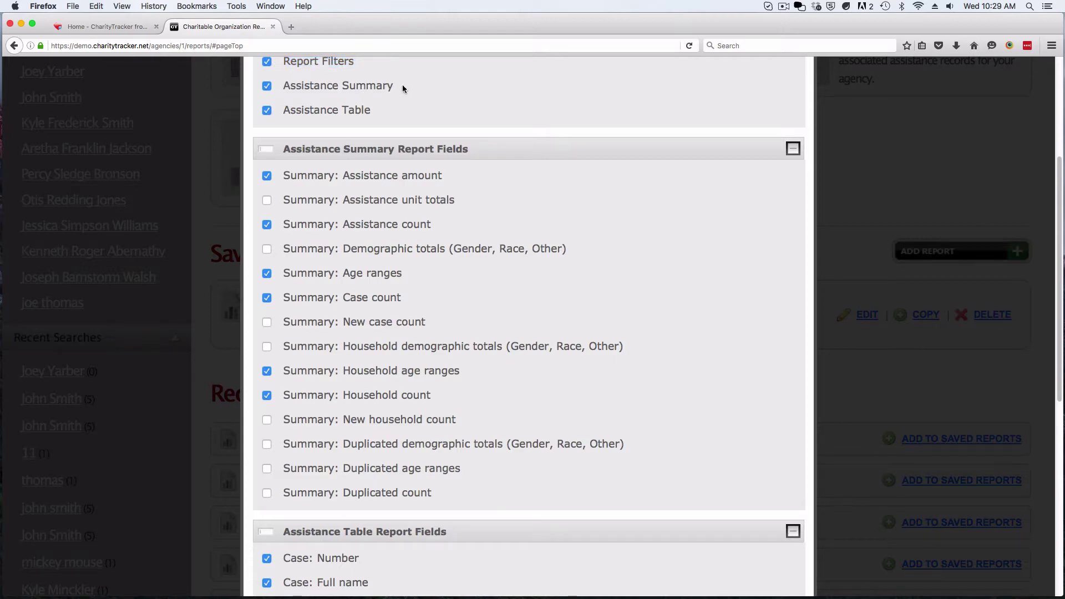
left_click_drag(403, 87, 282, 85)
left_click(275, 80)
left_click(267, 87)
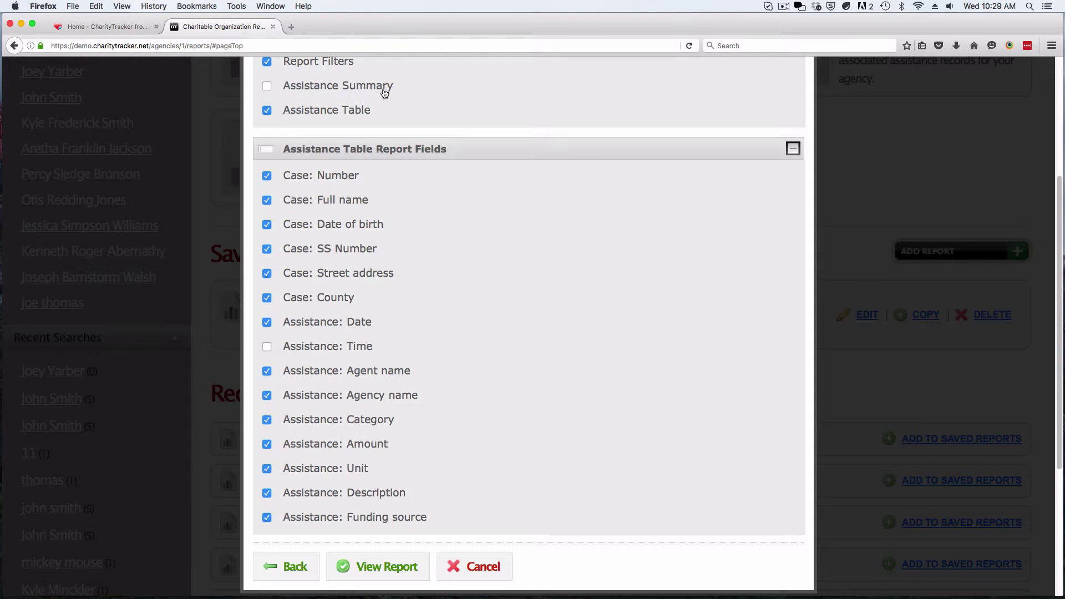
left_click(267, 86)
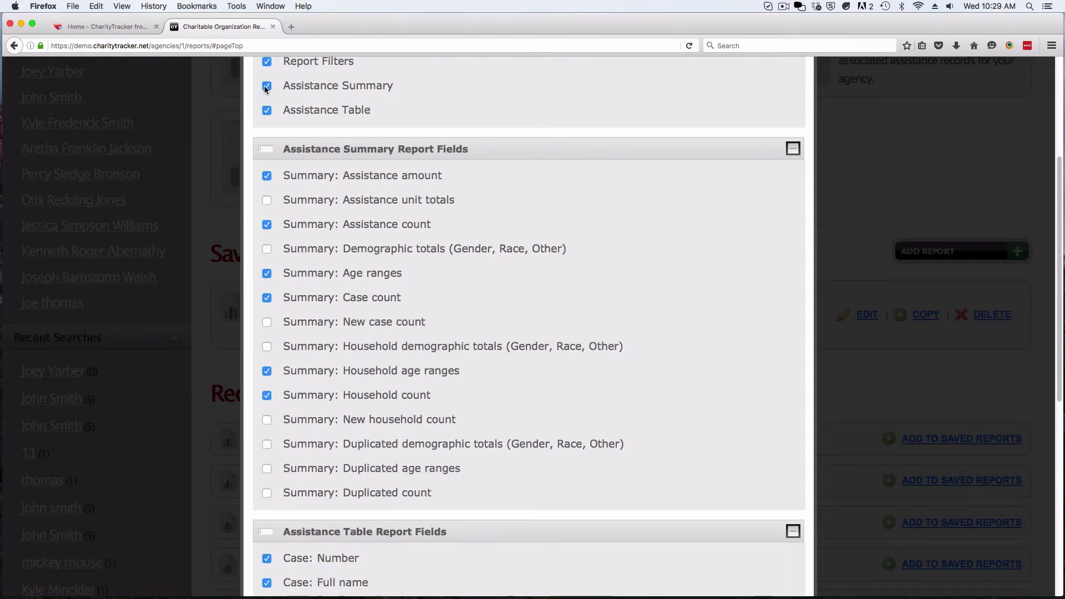
- Add assistance unit totals and new household count to the summary
left_click_drag(454, 489, 279, 175)
left_click(495, 199)
left_click(268, 200)
left_click(267, 420)
left_click_drag(426, 494, 278, 177)
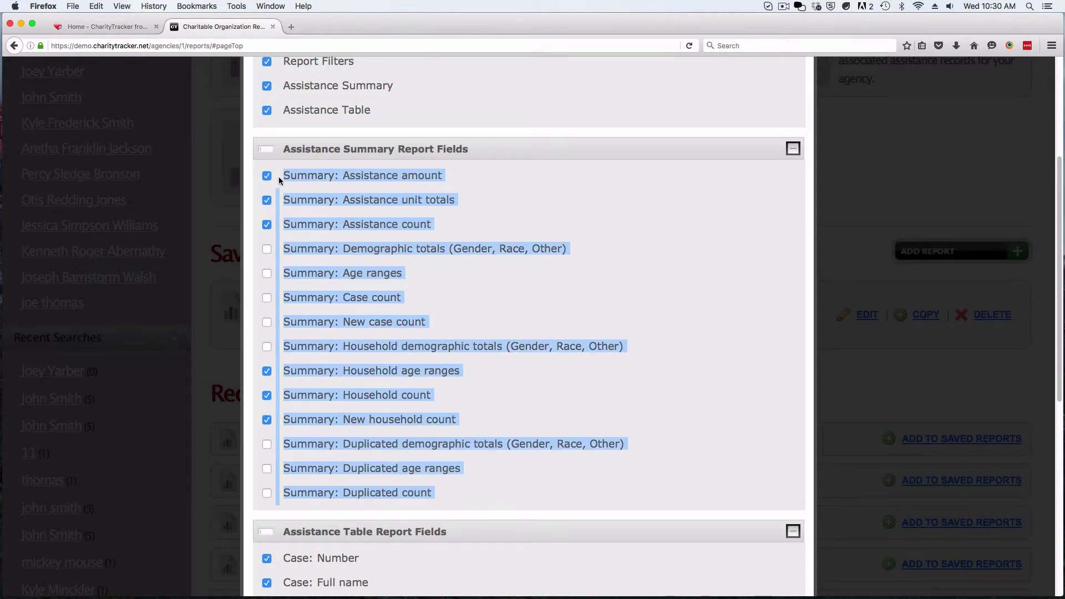
left_click(298, 117)
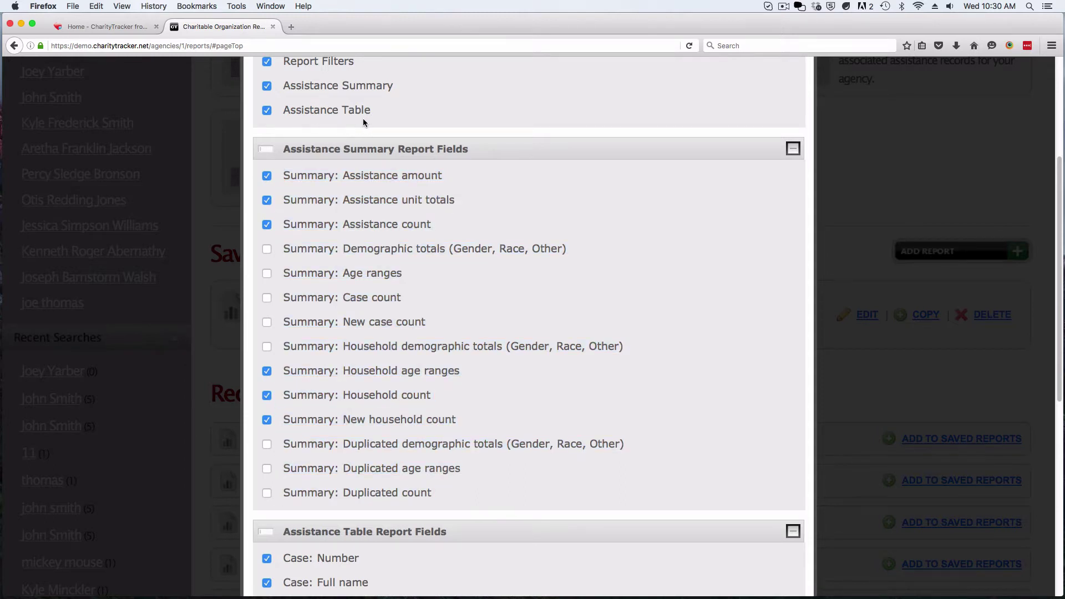
- Drop funding source, agency name, agent name, SS Number and county columns, then view the report
scroll(294, 165, "down", 6)
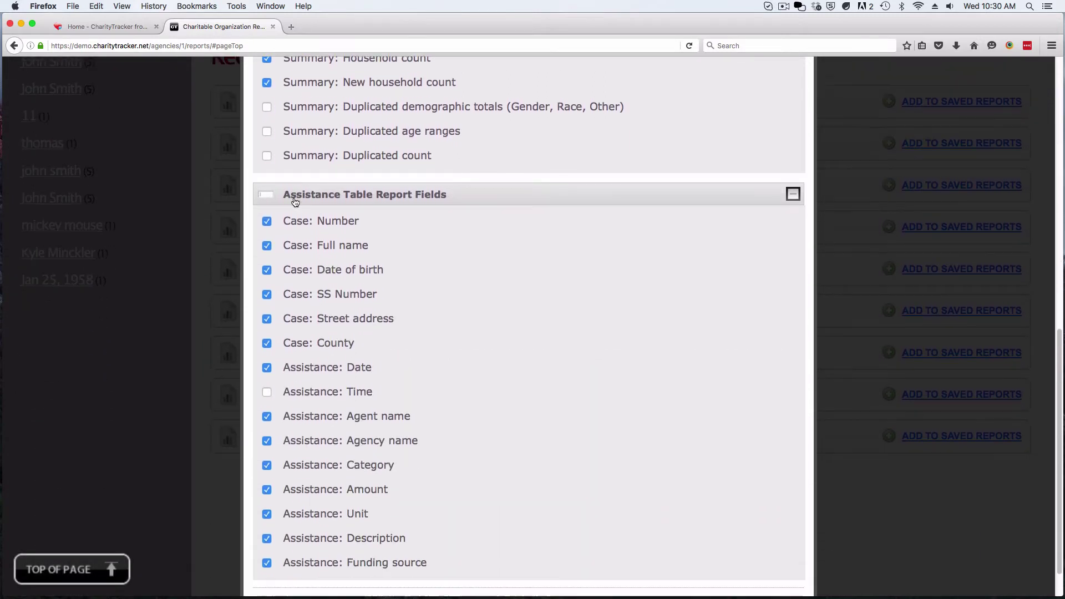
scroll(294, 202, "down", 1)
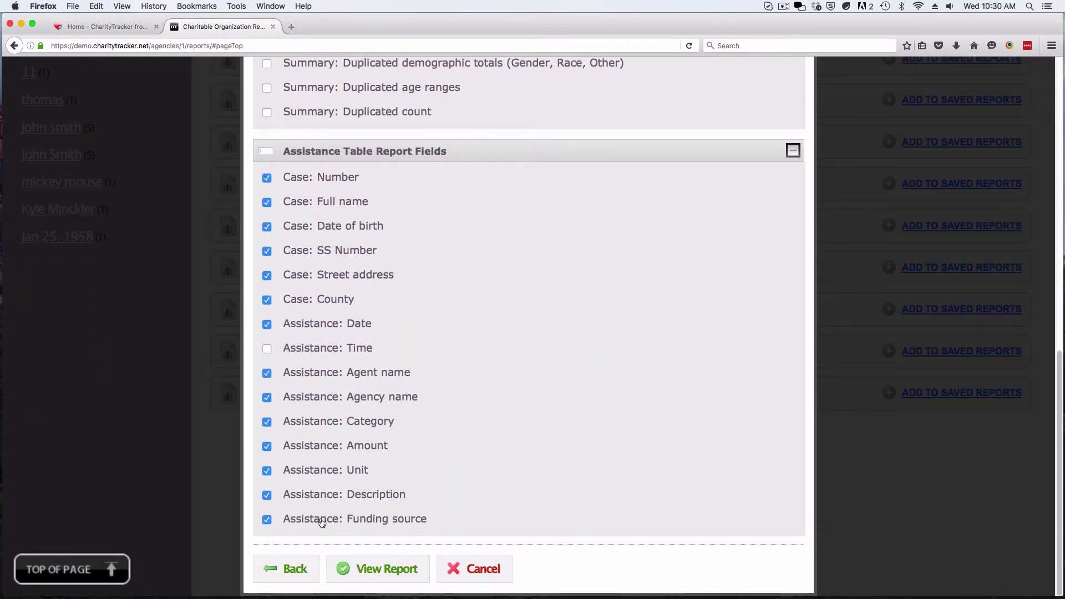
left_click(266, 518)
left_click(267, 397)
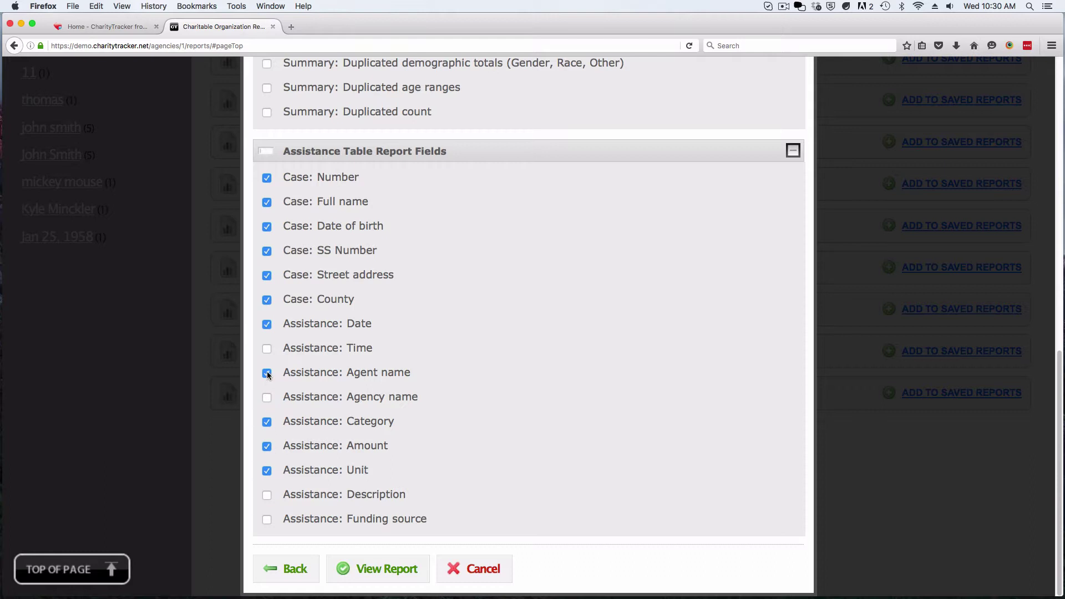
left_click(267, 373)
left_click(267, 251)
left_click(267, 299)
left_click(403, 584)
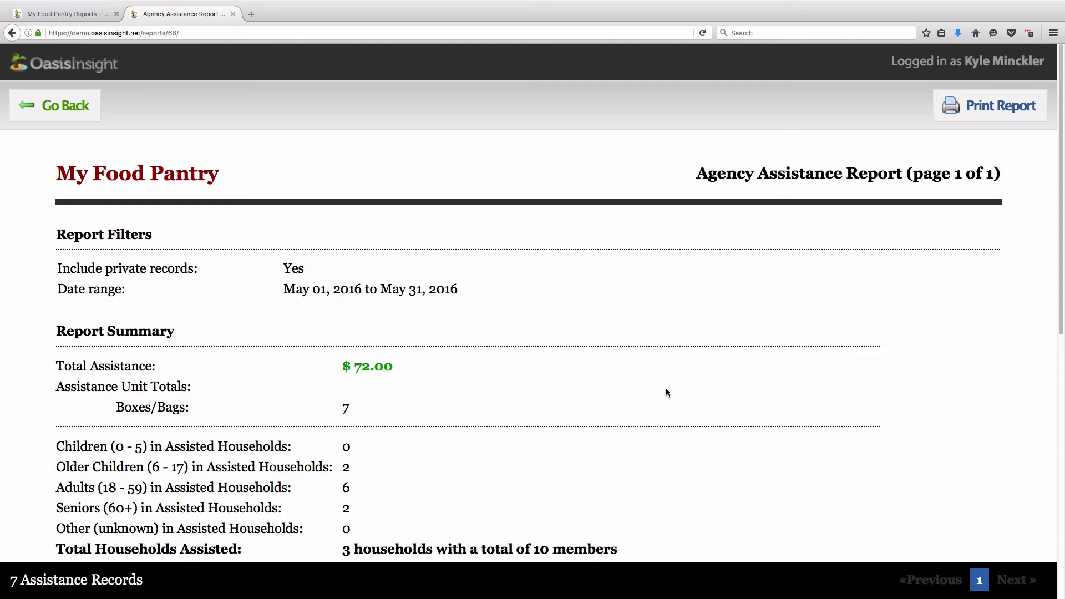
scroll(660, 393, "down", 3)
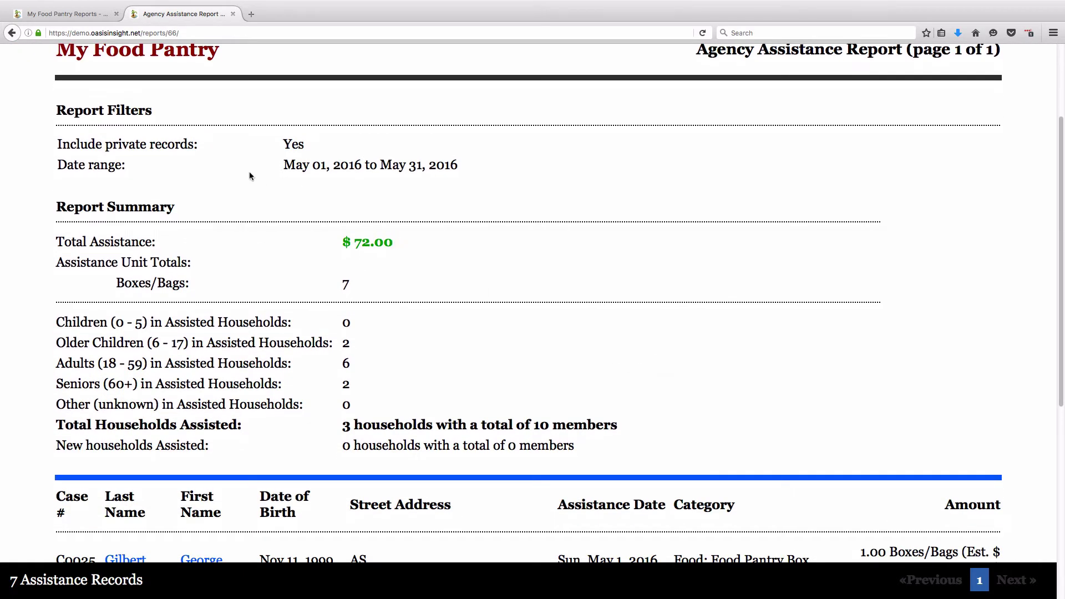
left_click_drag(56, 108, 464, 154)
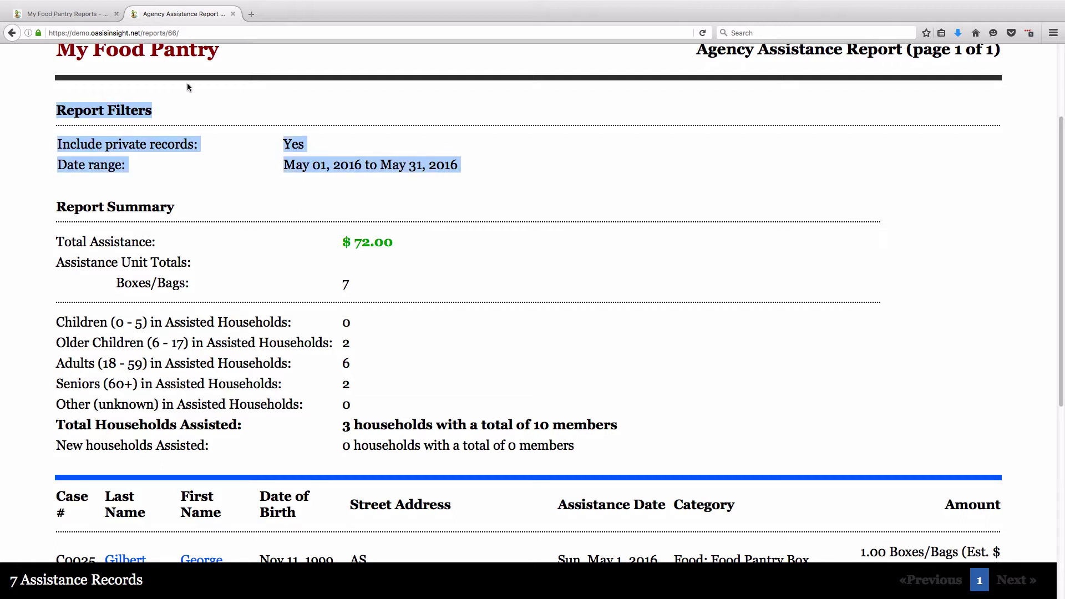
left_click_drag(286, 166, 460, 171)
left_click(465, 181)
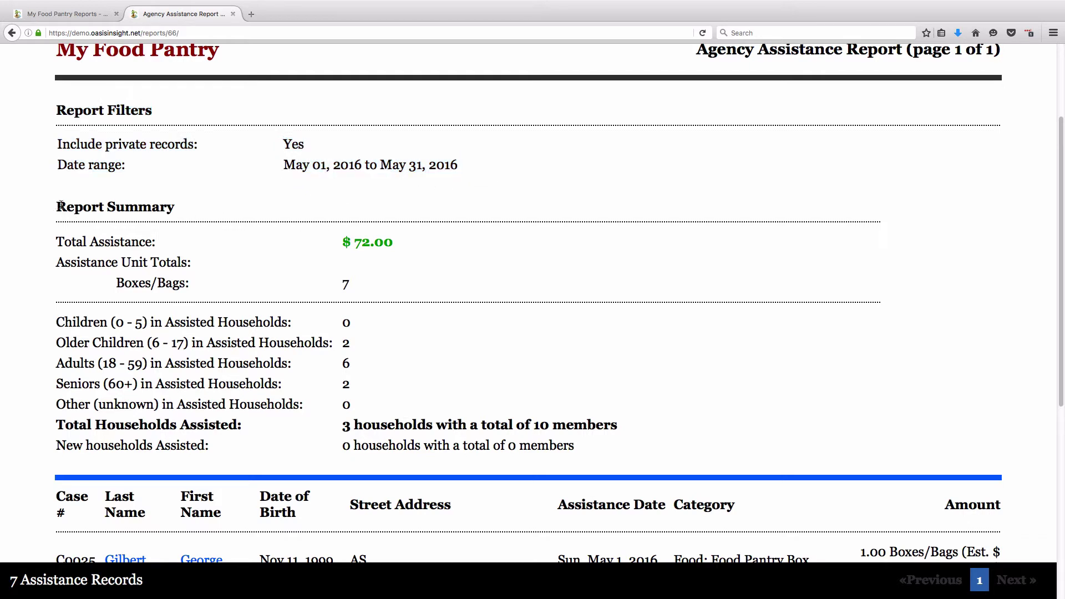
left_click_drag(59, 202, 175, 207)
left_click_drag(281, 240, 596, 453)
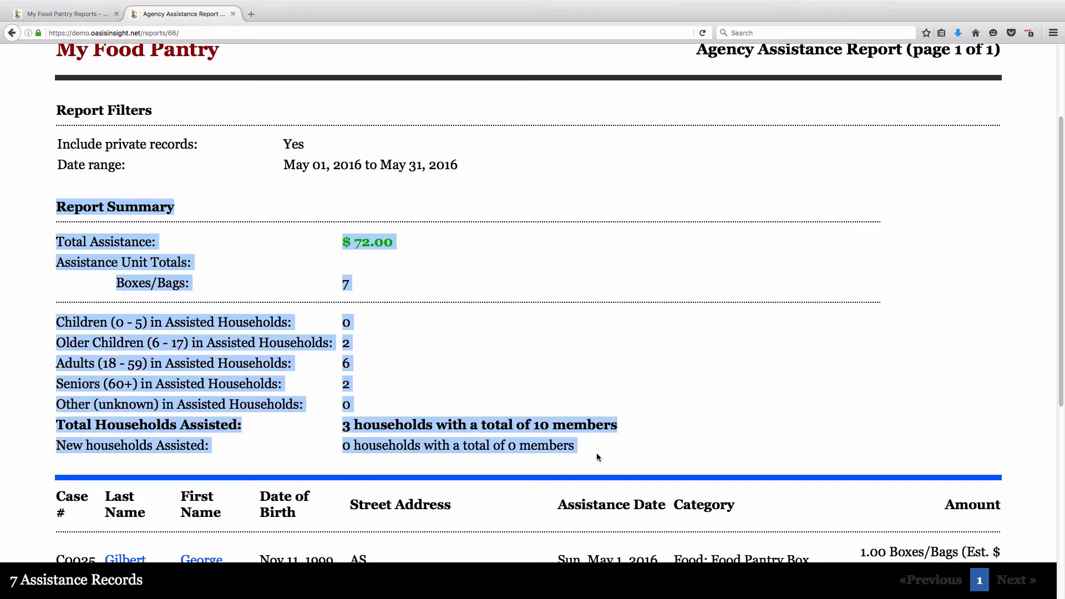
left_click(597, 453)
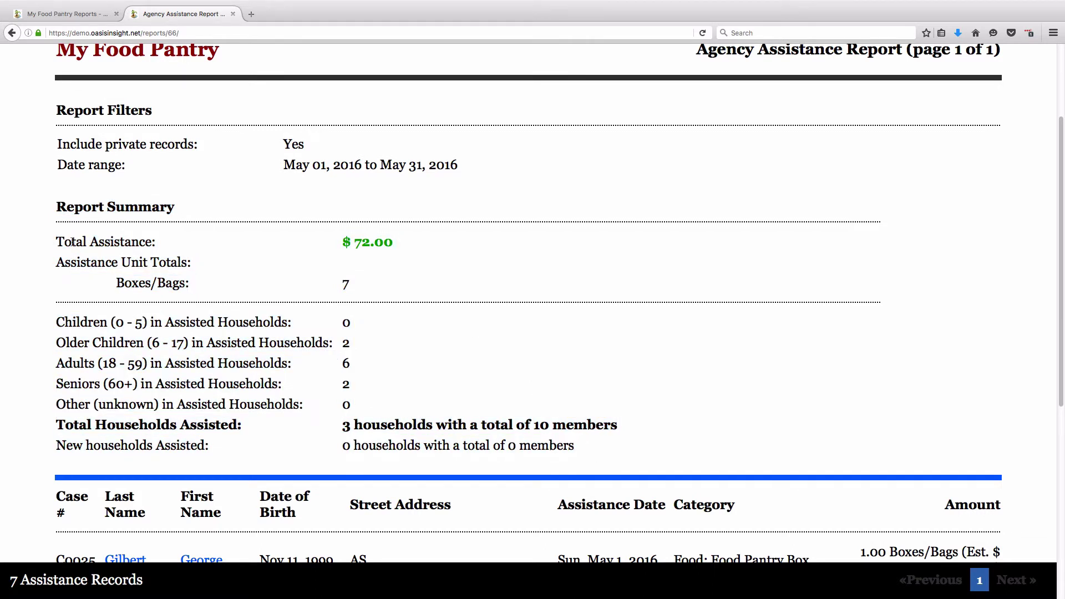
left_click_drag(56, 242, 116, 285)
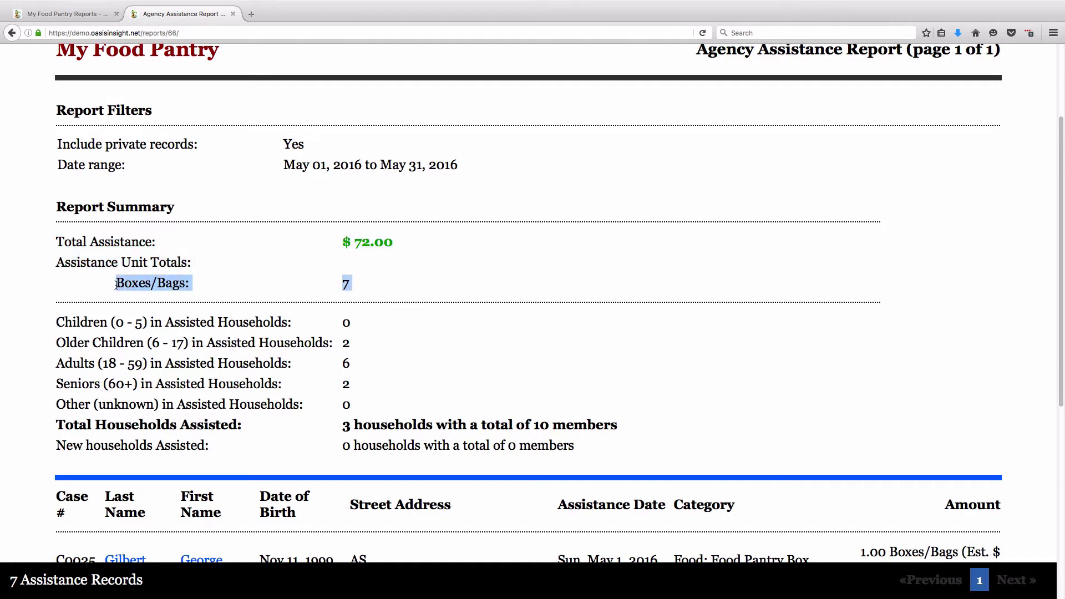
left_click(209, 286)
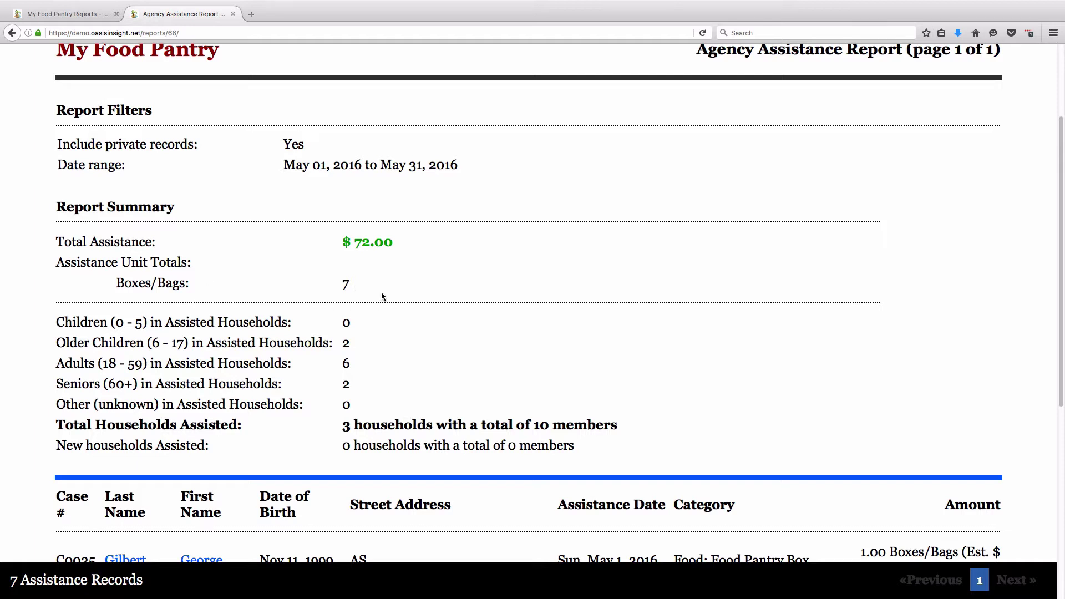
left_click_drag(58, 425, 244, 424)
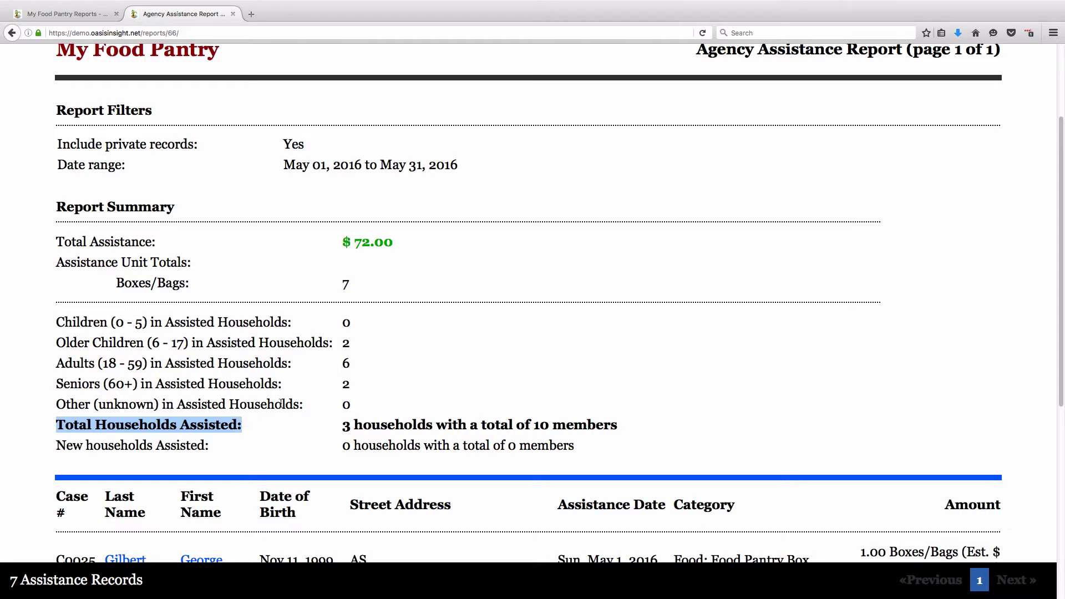
left_click_drag(343, 426, 432, 425)
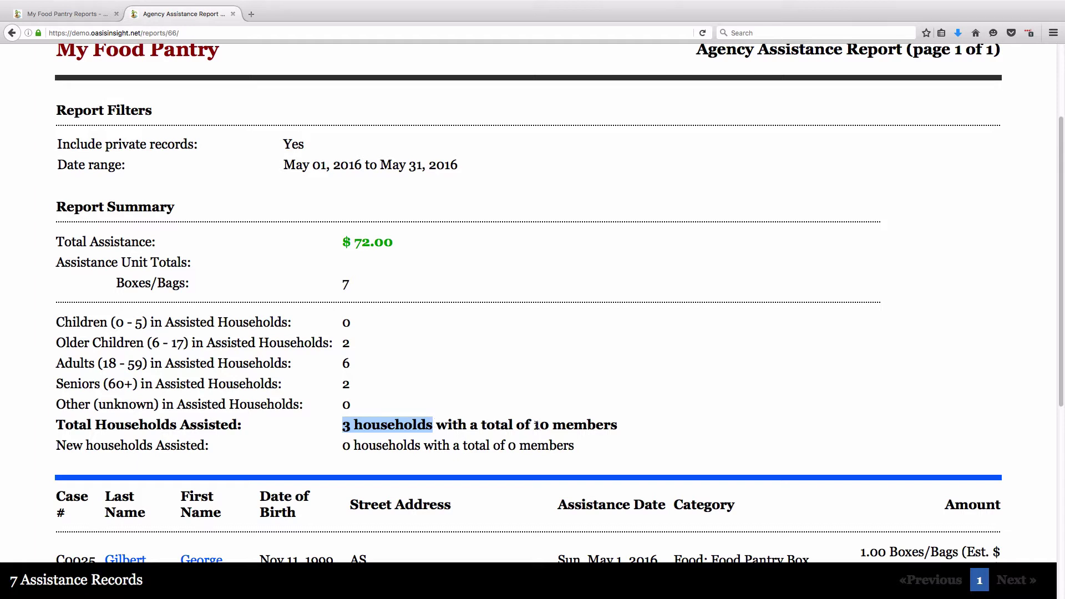
left_click_drag(533, 426, 617, 426)
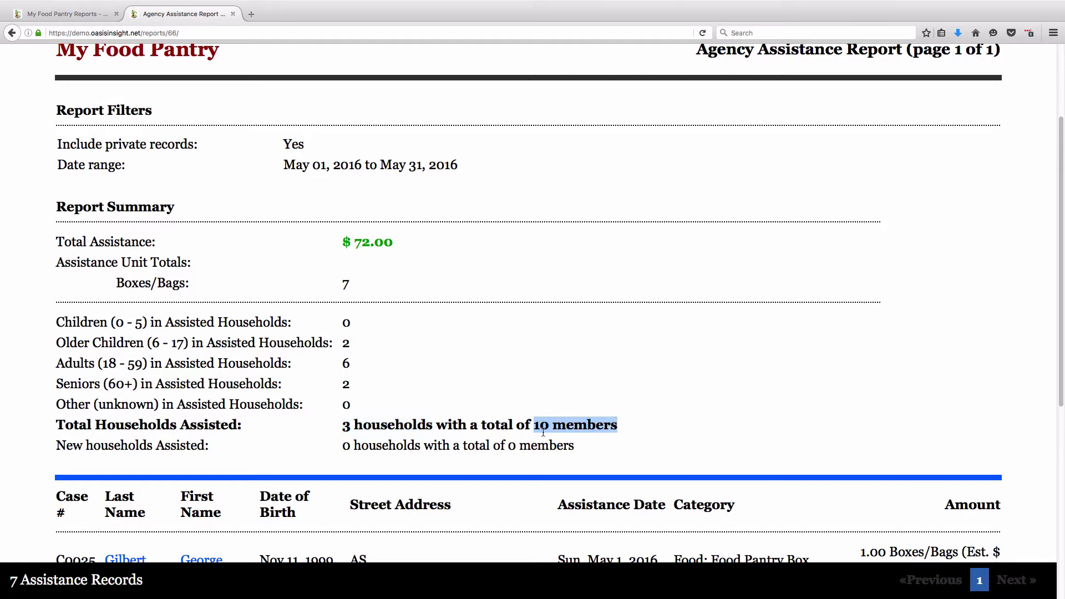
left_click(367, 424)
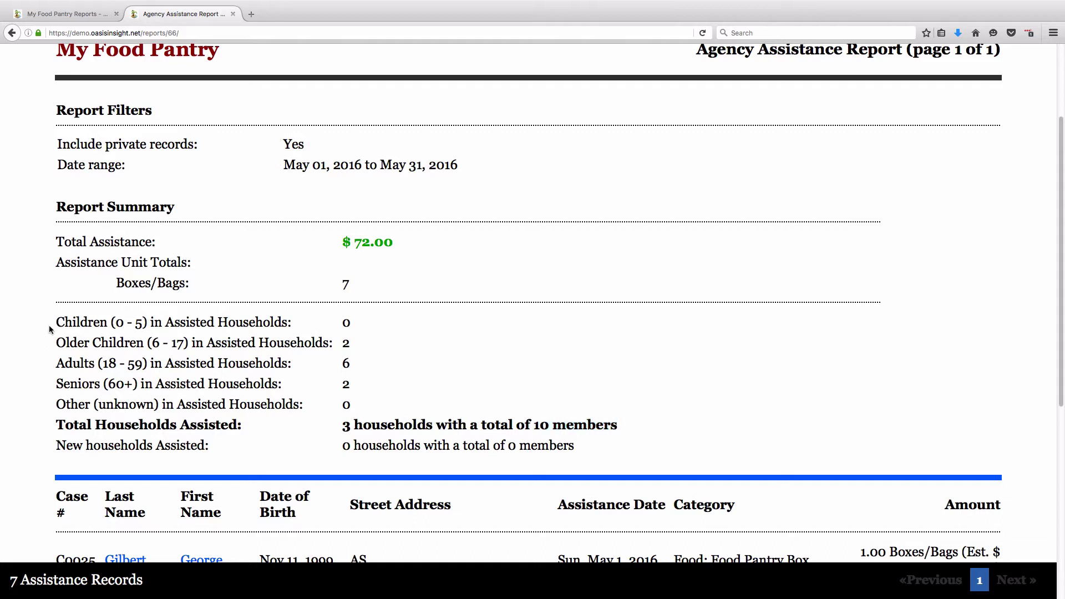
left_click_drag(55, 322, 399, 394)
left_click(392, 335)
left_click_drag(52, 449, 582, 454)
left_click(581, 453)
- Scroll through the assistance records table, then go back to the agency Reports page
scroll(503, 471, "down", 6)
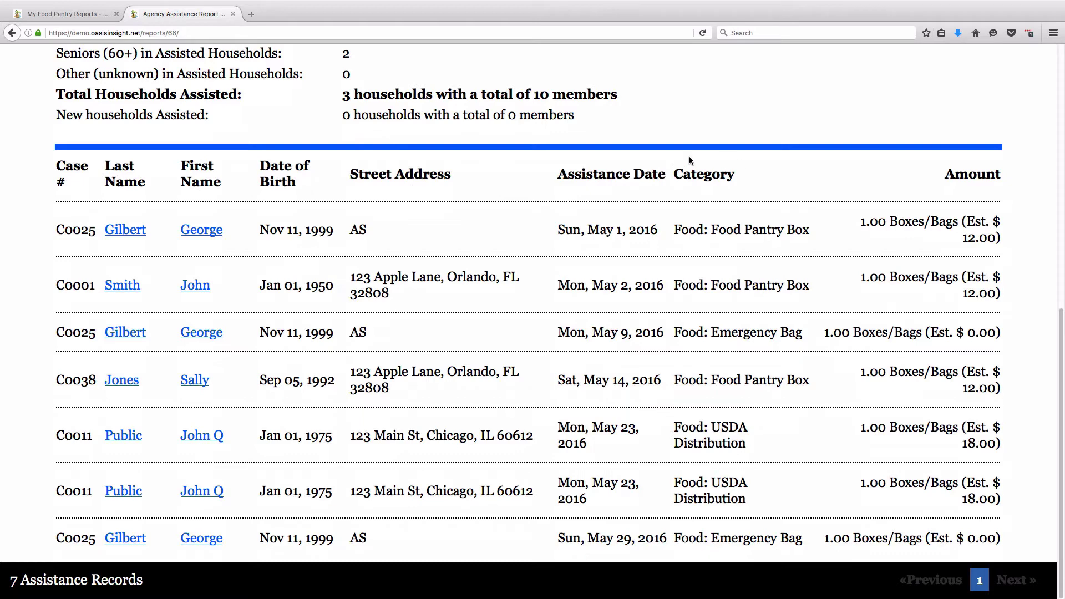
left_click_drag(93, 171, 1004, 541)
left_click(1004, 541)
scroll(977, 189, "up", 8)
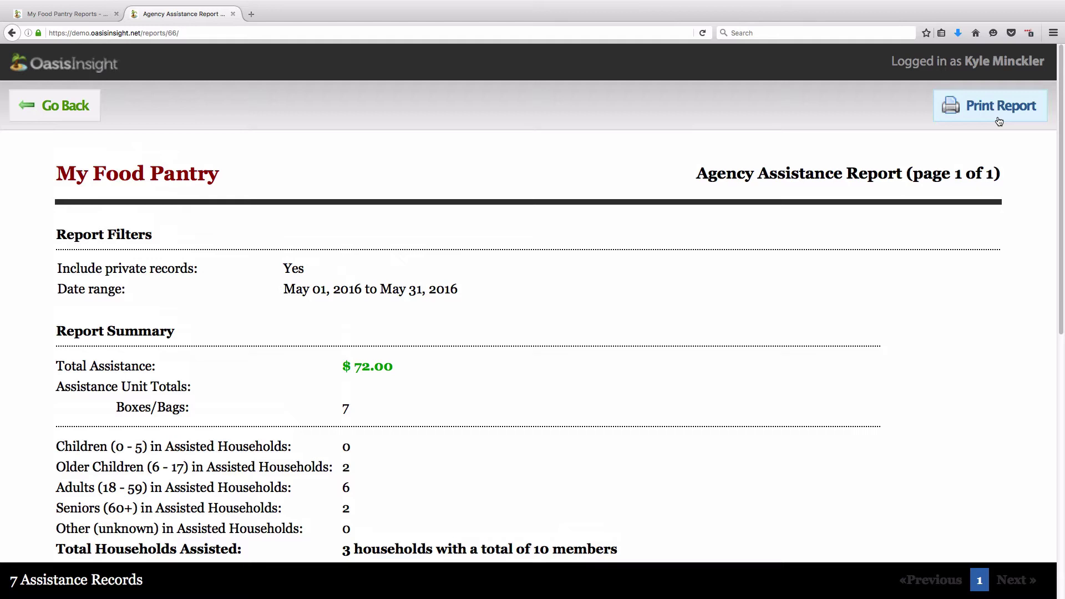
left_click(54, 117)
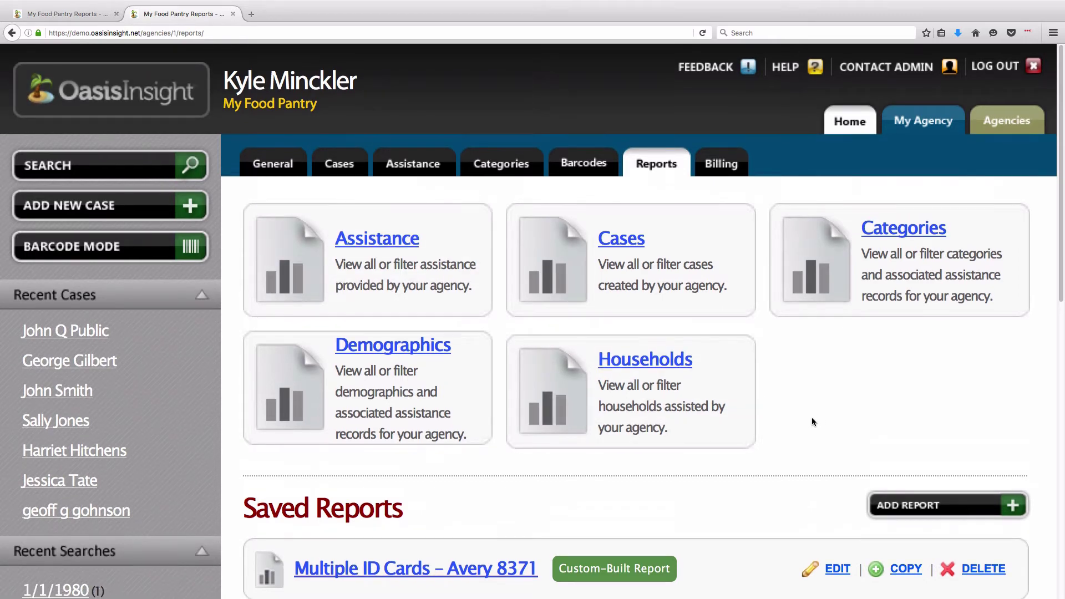
- Locate the newest Assistance Report entry under Recent Reports
scroll(812, 421, "down", 5)
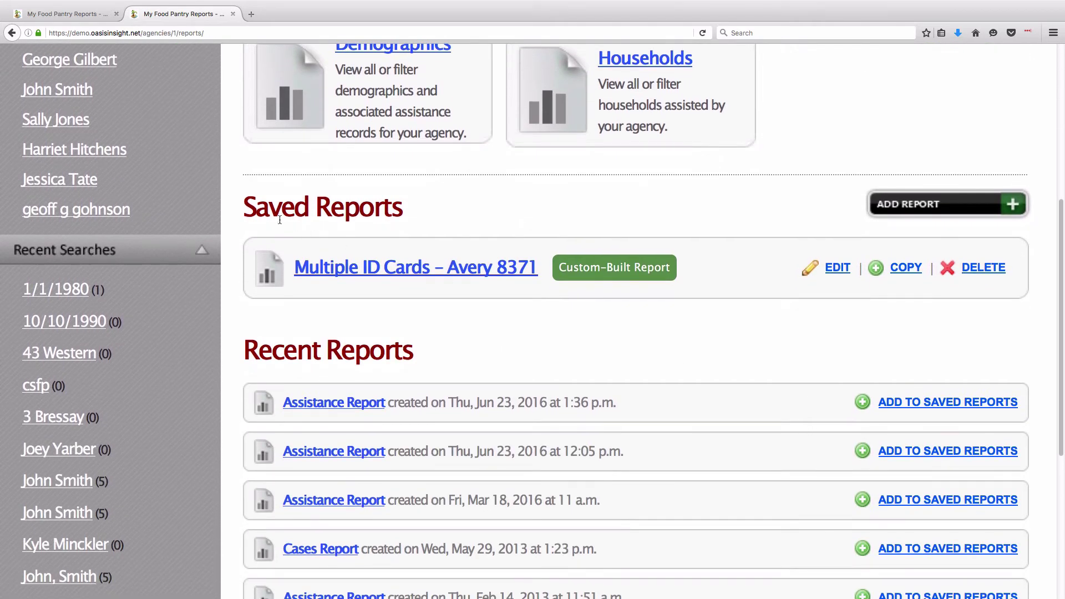
left_click_drag(244, 219, 405, 220)
left_click(405, 220)
left_click_drag(245, 344, 412, 351)
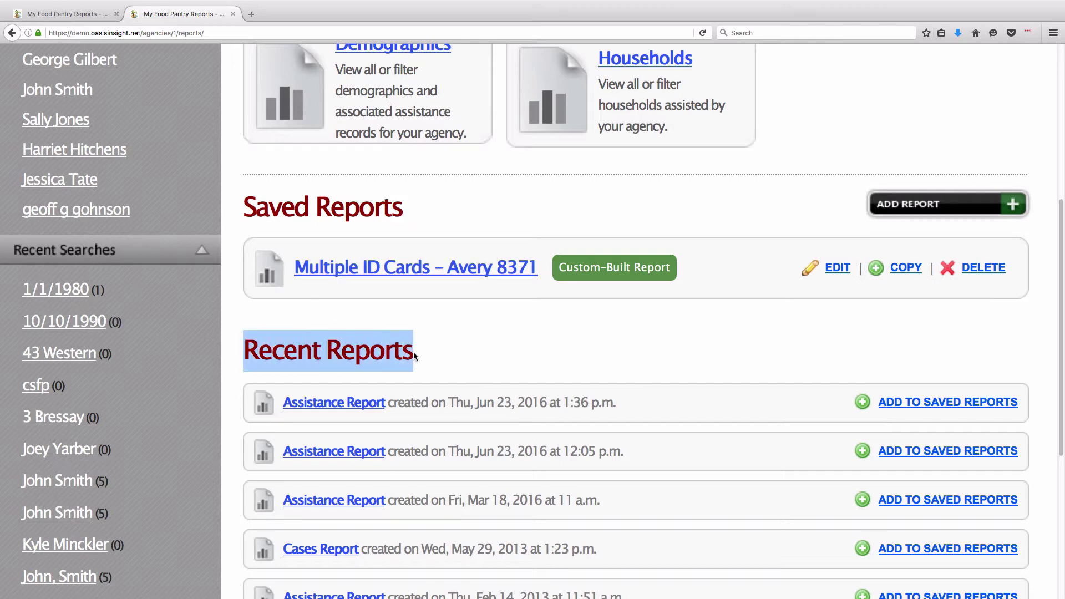
left_click(414, 356)
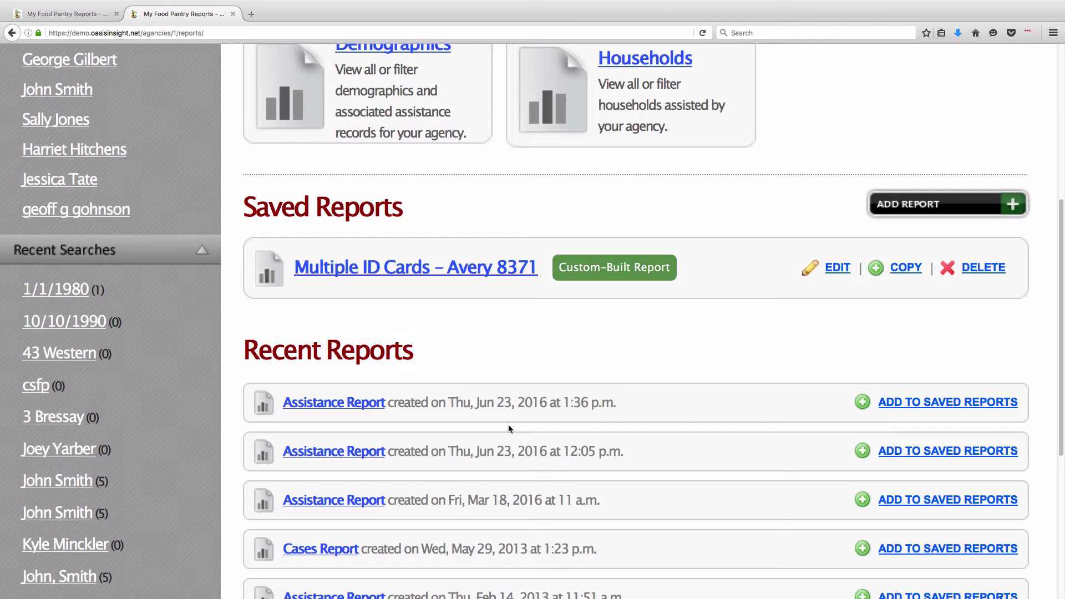
left_click_drag(626, 401, 291, 417)
left_click(290, 417)
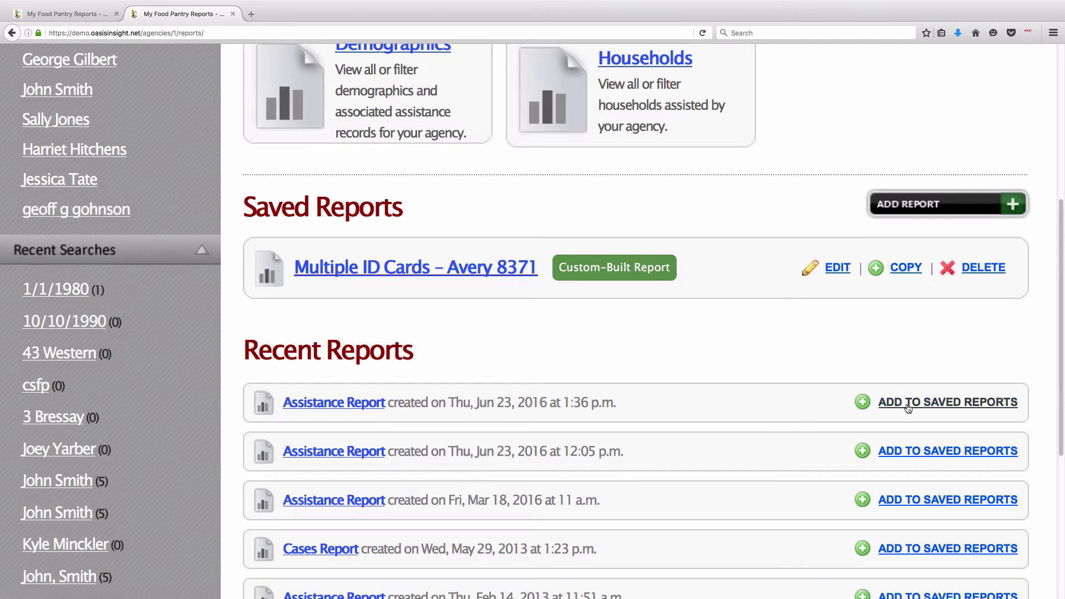
- Add the Jun 23, 2016 Assistance Report to Saved Reports and confirm it's listed
left_click(961, 408)
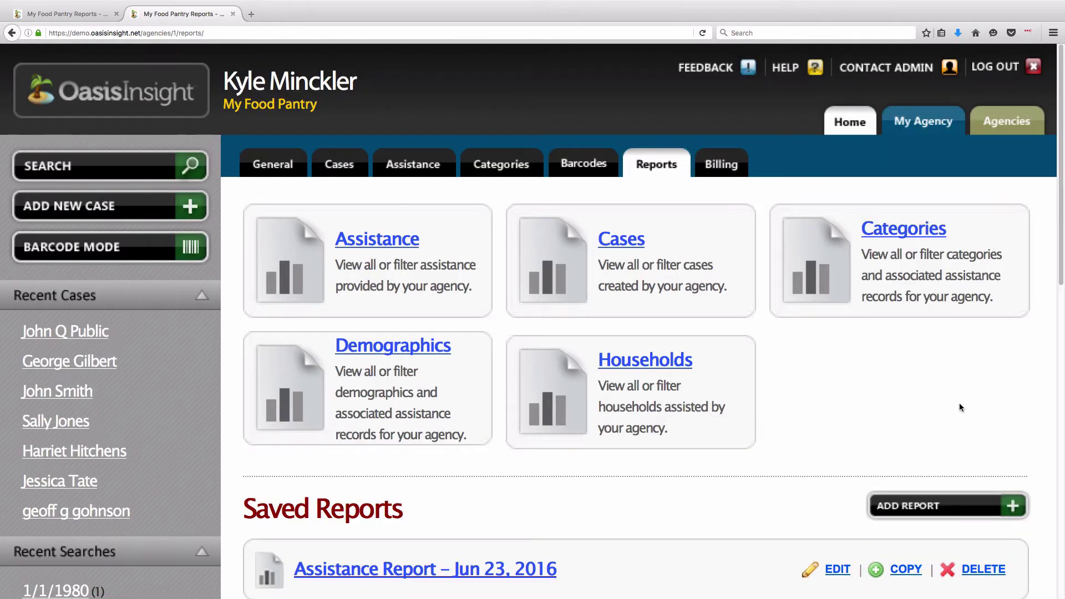
scroll(935, 391, "down", 5)
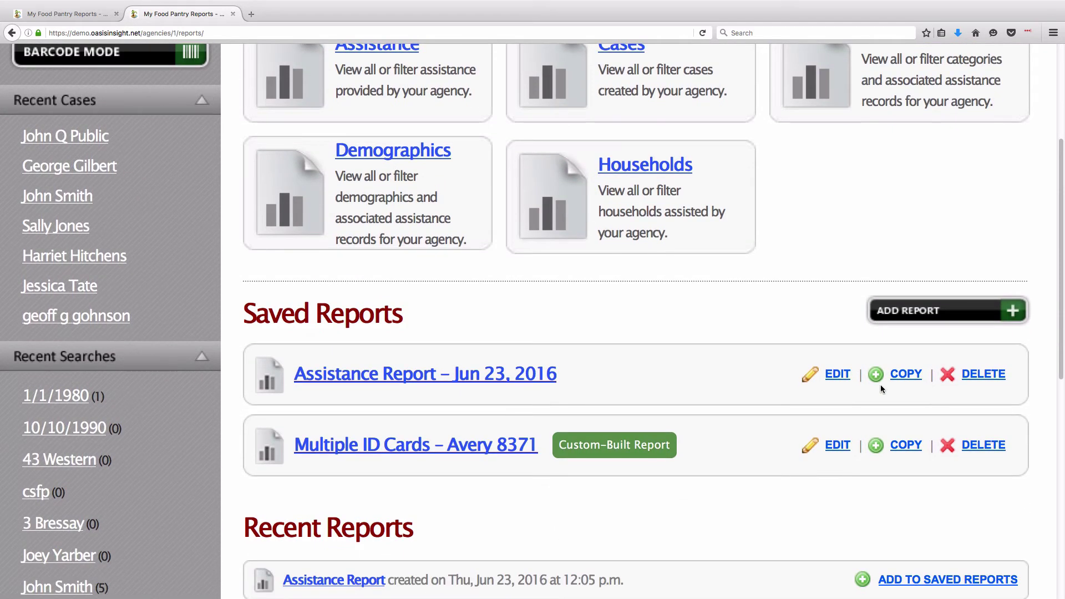
scroll(881, 388, "down", 1)
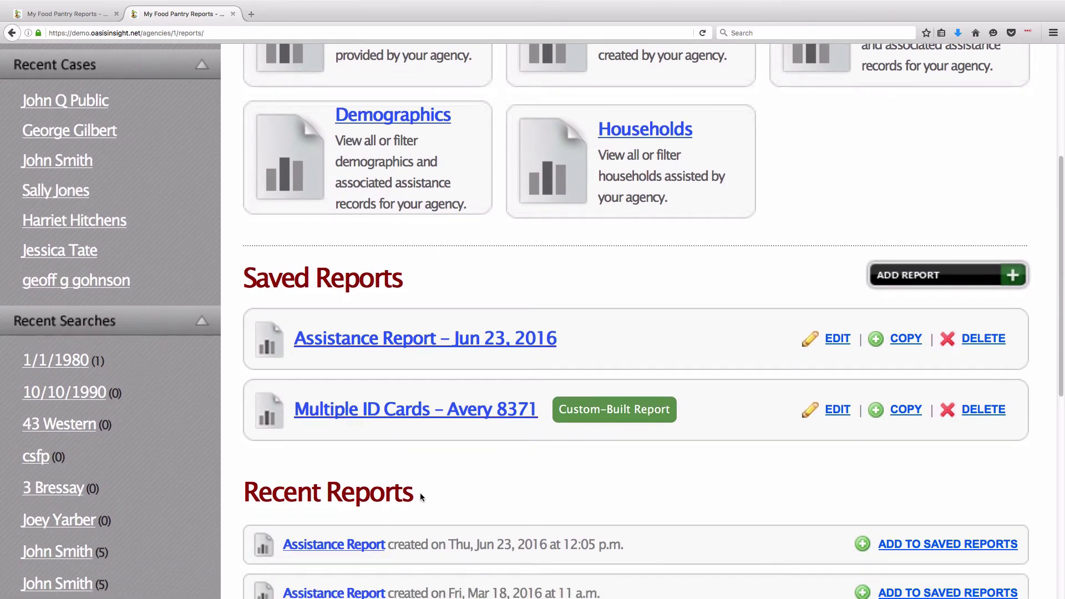
left_click_drag(244, 292, 403, 291)
left_click(293, 308)
mouse_move(573, 346)
left_mouse_down()
mouse_move(296, 339)
mouse_move(560, 344)
left_mouse_up()
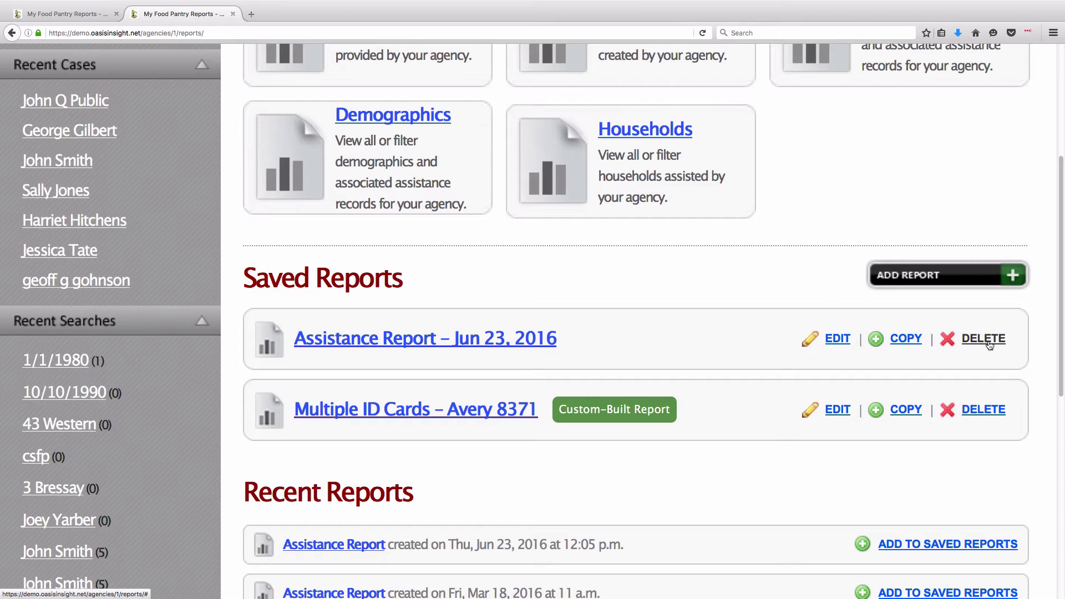
- Rename the saved Jun 23 report as a favorite Monthly Assistance report with a monthly-update description
left_click(838, 339)
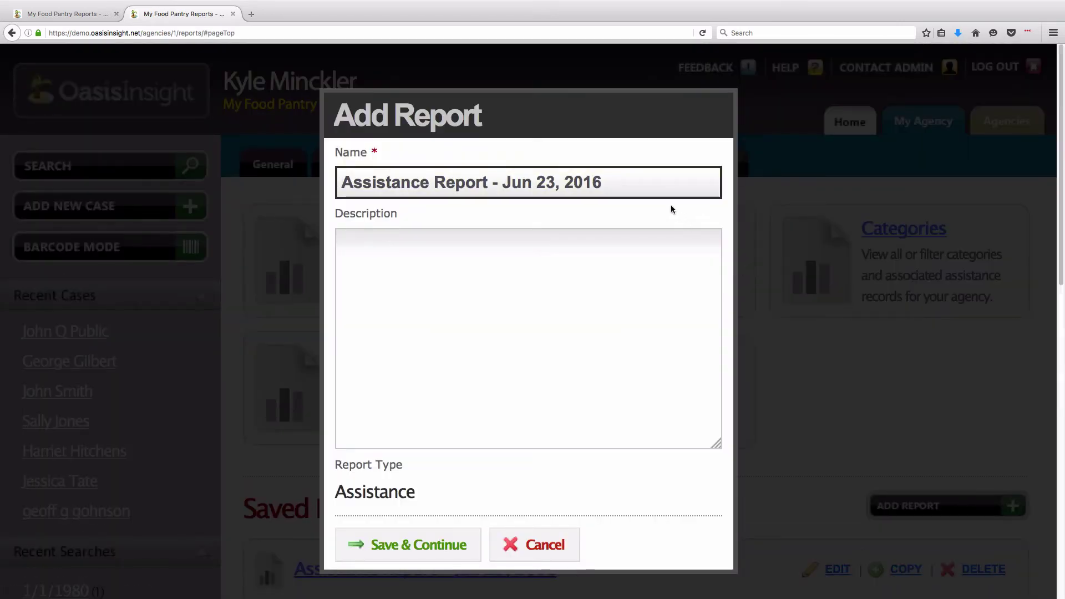
left_click_drag(666, 183, 271, 178)
type("Kyle's Favorite Report - Monthly Assistance")
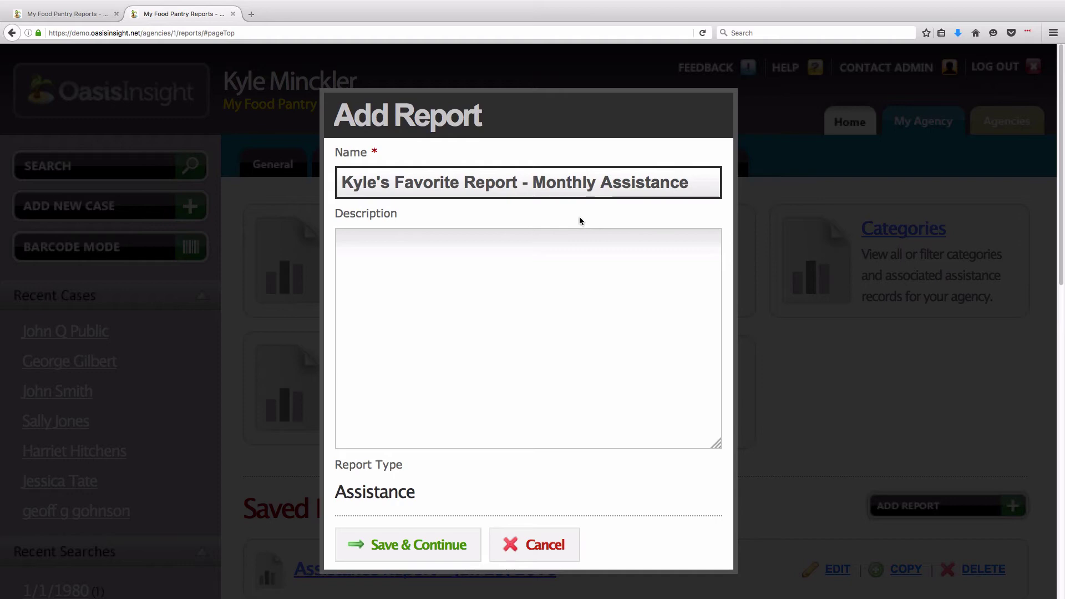
left_click(559, 237)
type("This is our monthly report for the food bank. I need to edit this saved report each month and change the date range to get my most recent report.")
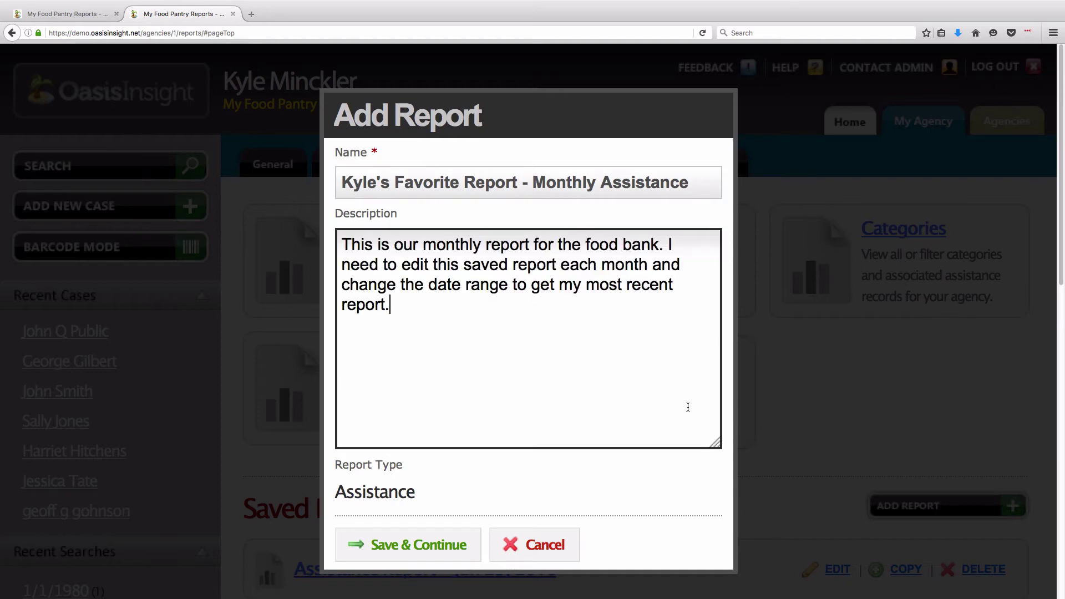
left_click(621, 465)
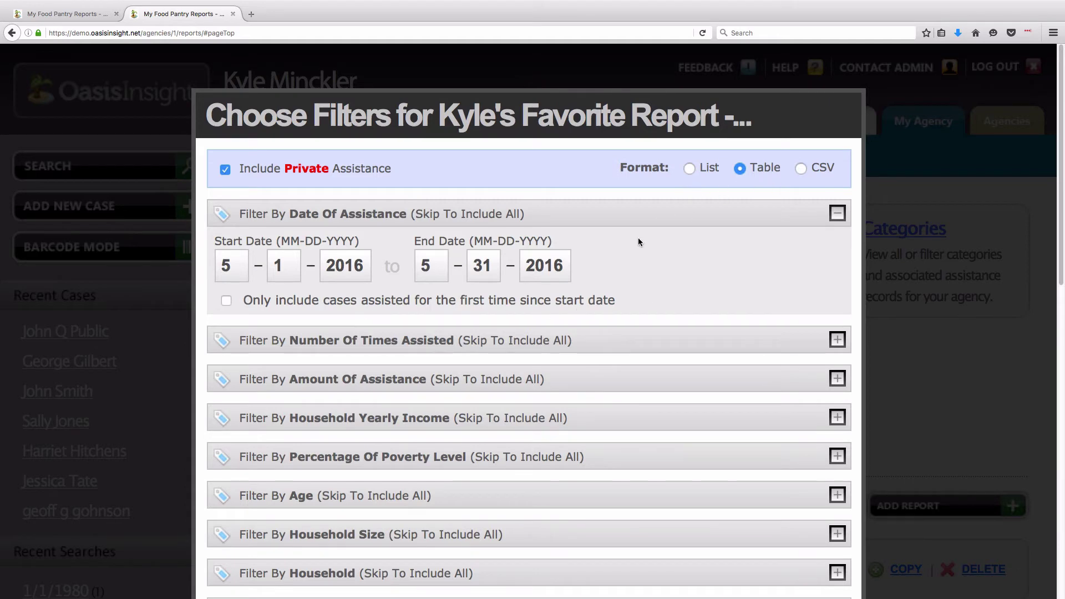
- Keep the existing date filter and fields, then save and close the report
scroll(632, 310, "down", 8)
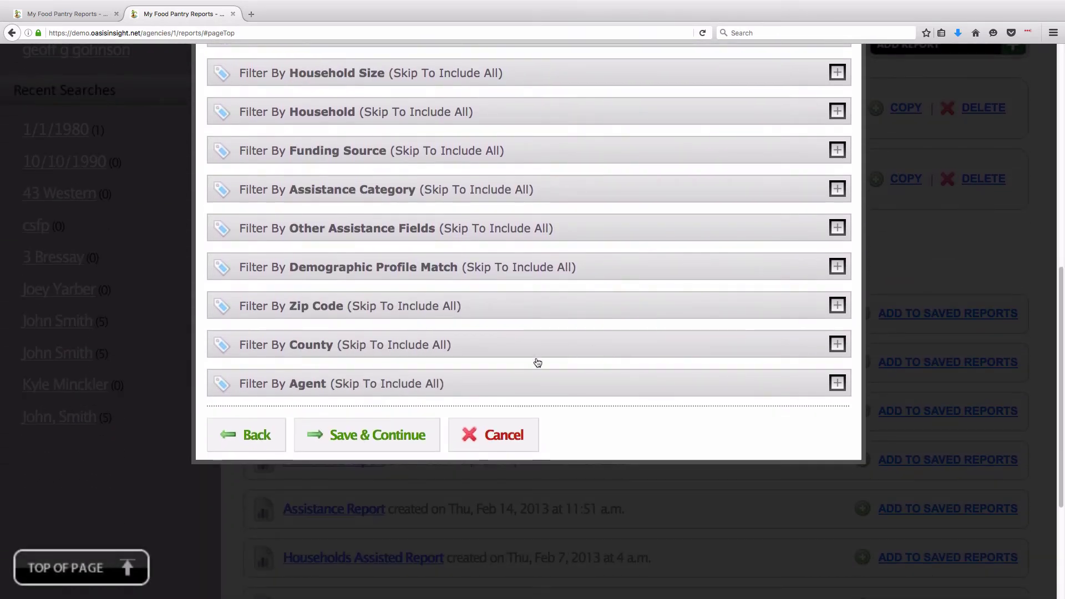
left_click(373, 446)
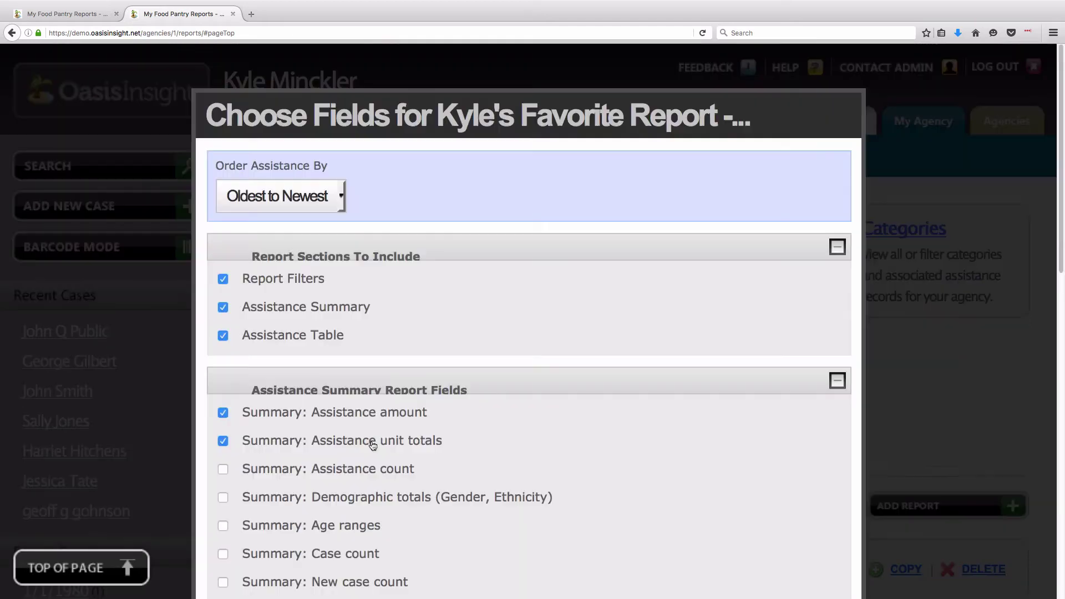
scroll(372, 444, "down", 7)
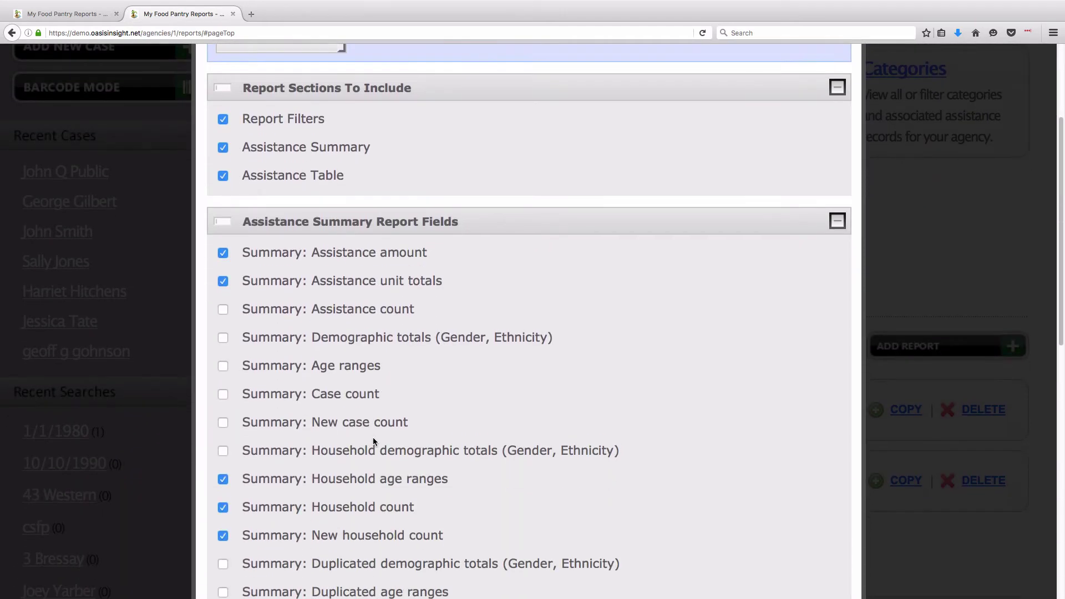
scroll(375, 441, "down", 6)
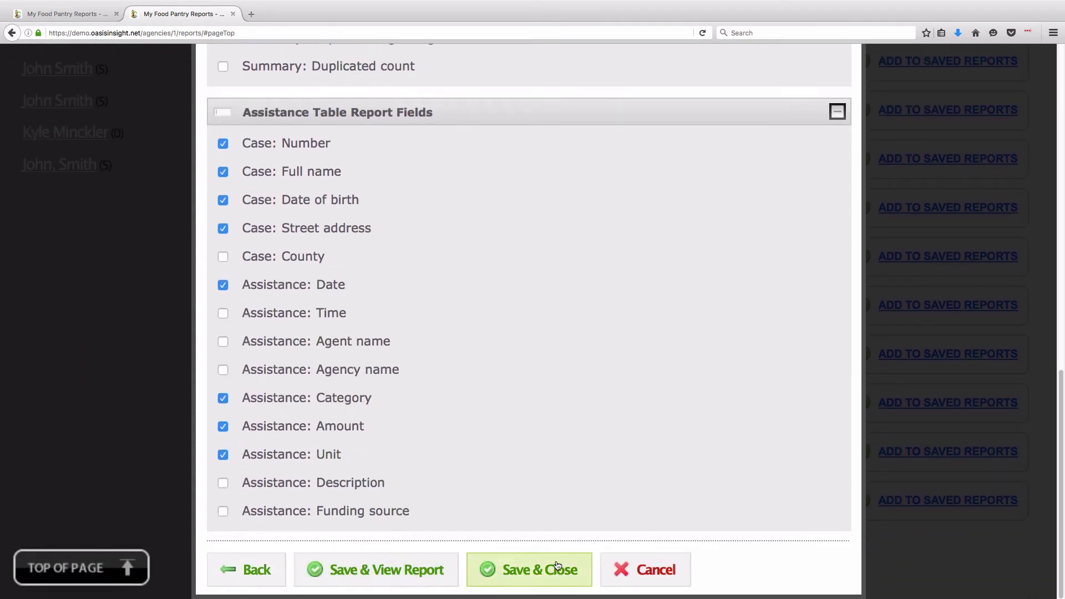
left_click(556, 586)
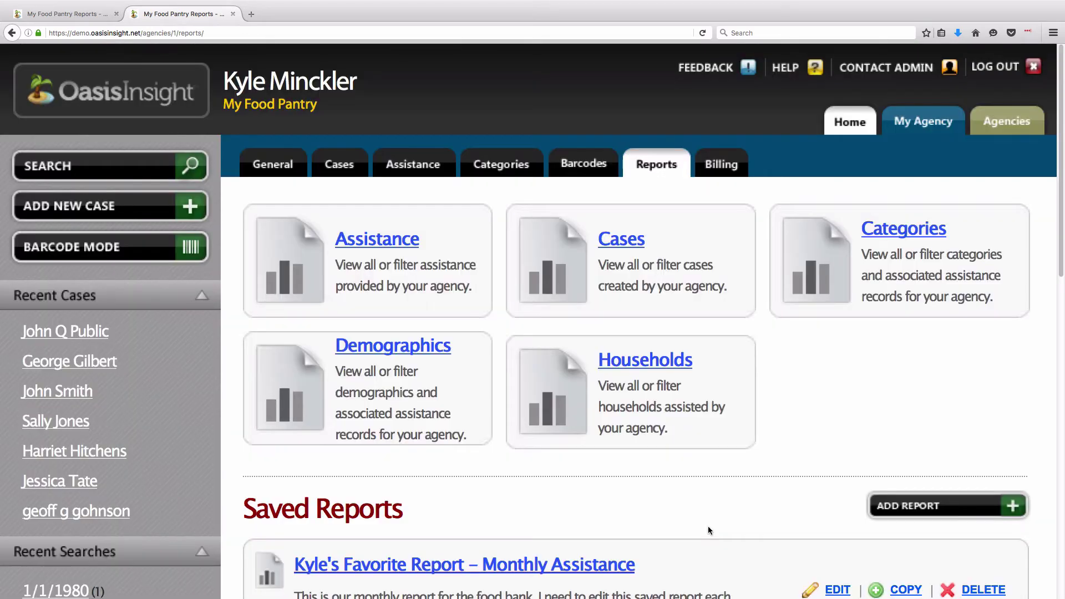
scroll(707, 530, "down", 4)
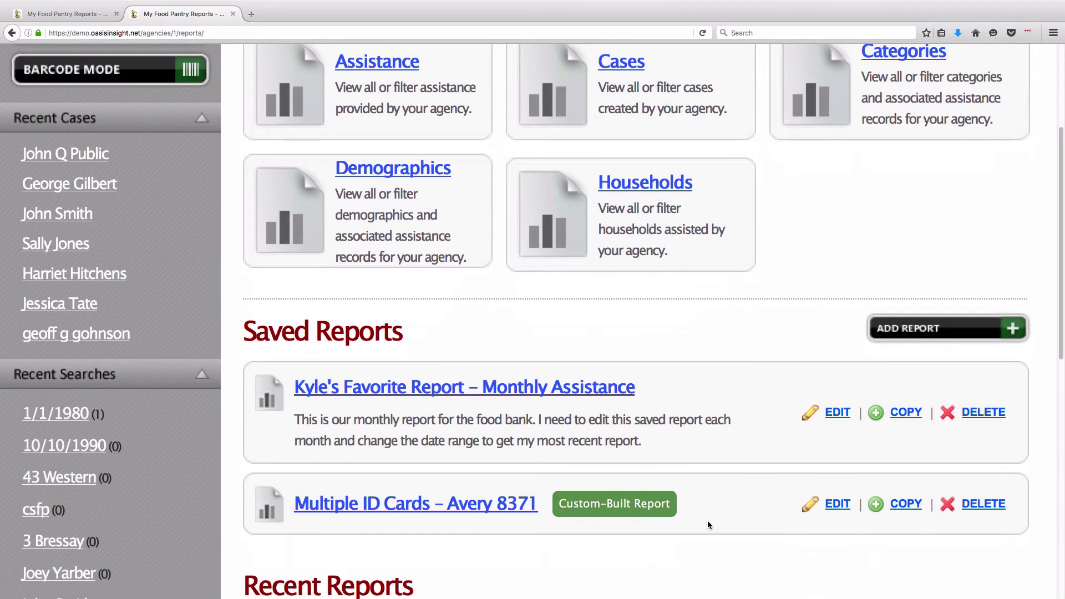
scroll(706, 525, "up", 3)
scroll(706, 526, "up", 1)
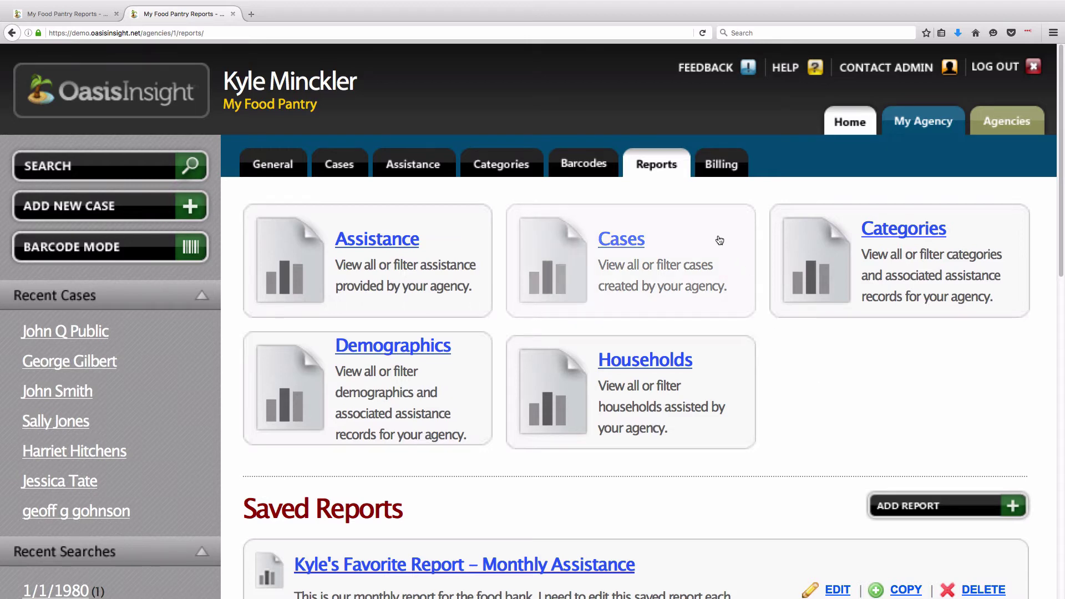
- Begin a Cases report in Table format, skipping filters to reach Choose Fields
left_click(632, 270)
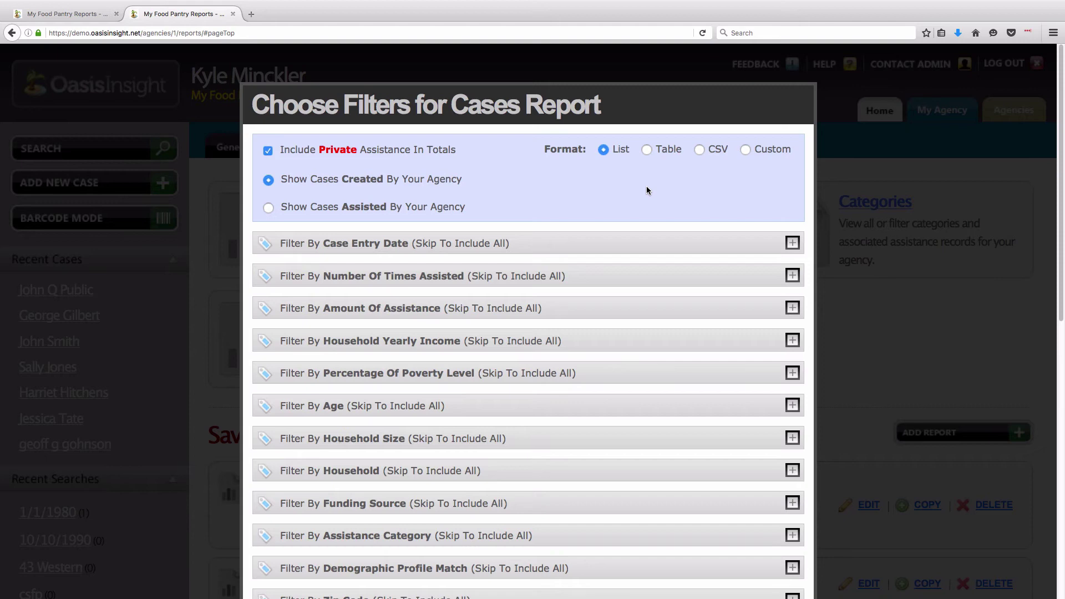
left_click(646, 150)
left_click(700, 151)
left_click(647, 150)
scroll(632, 189, "down", 3)
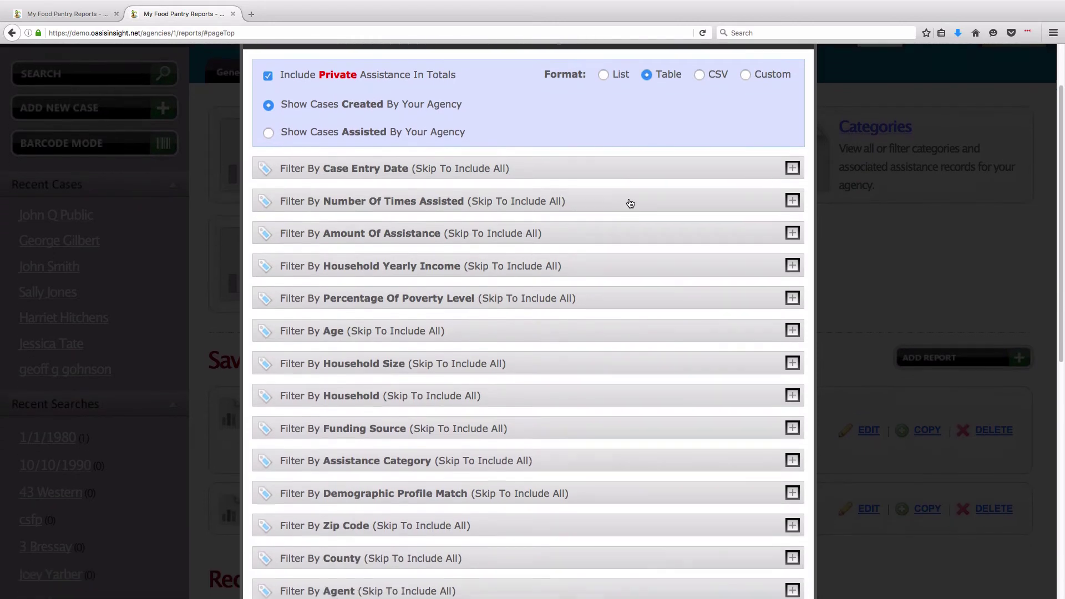
scroll(628, 214, "down", 3)
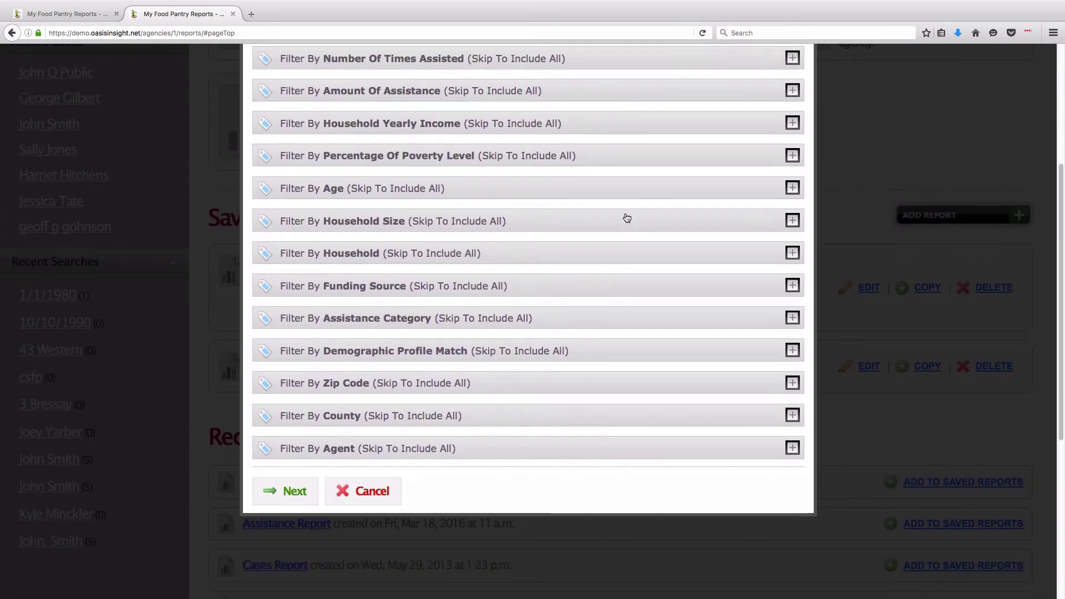
left_click(281, 496)
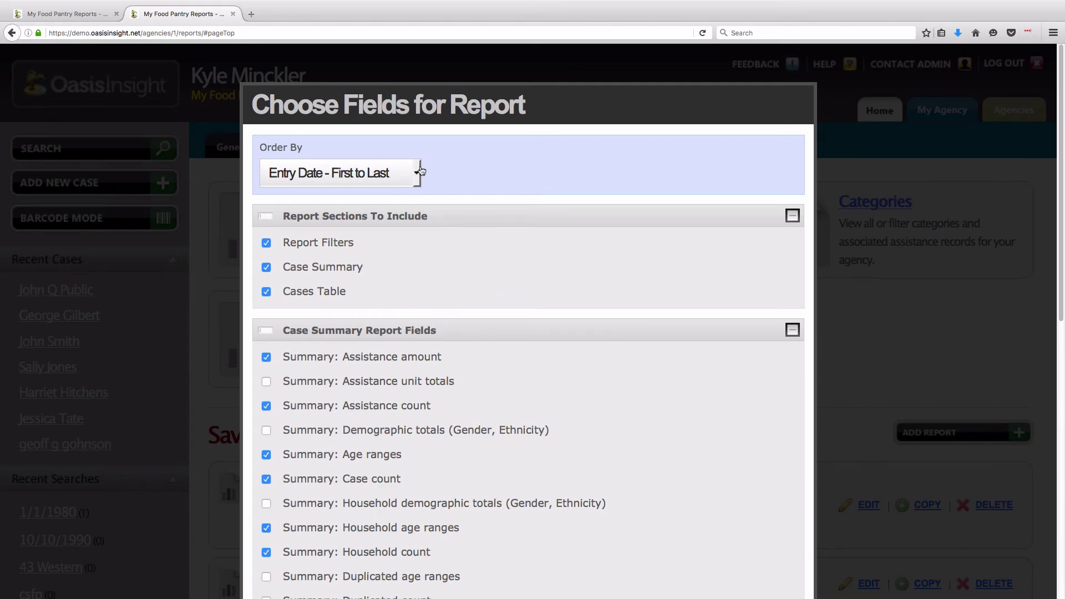
- Order the Cases report by Case Name and exclude the Report Filters and Case Summary sections
left_click(417, 172)
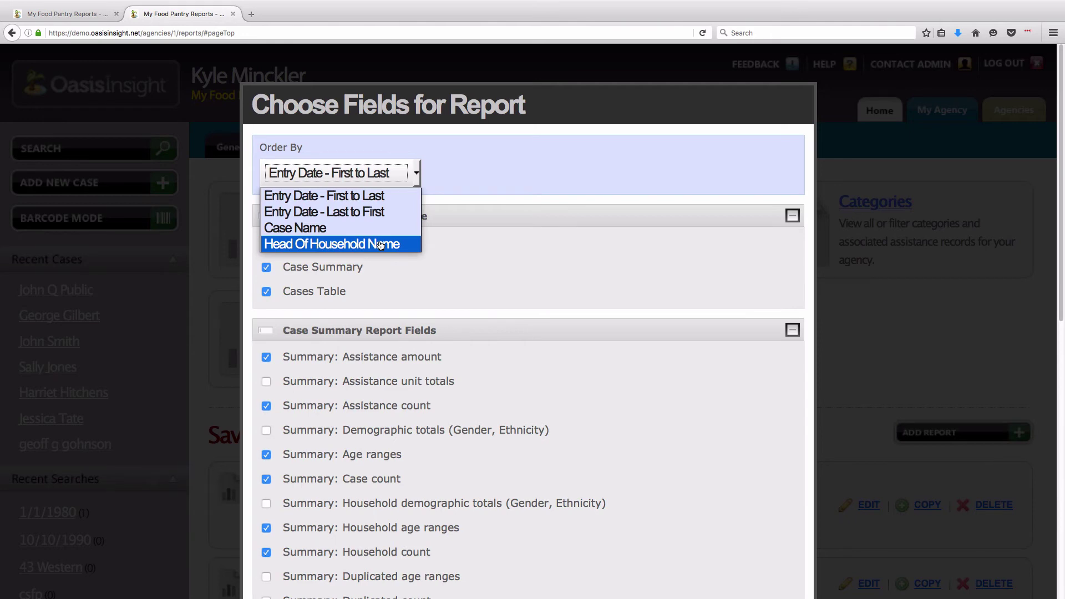
key("Up")
key("Return")
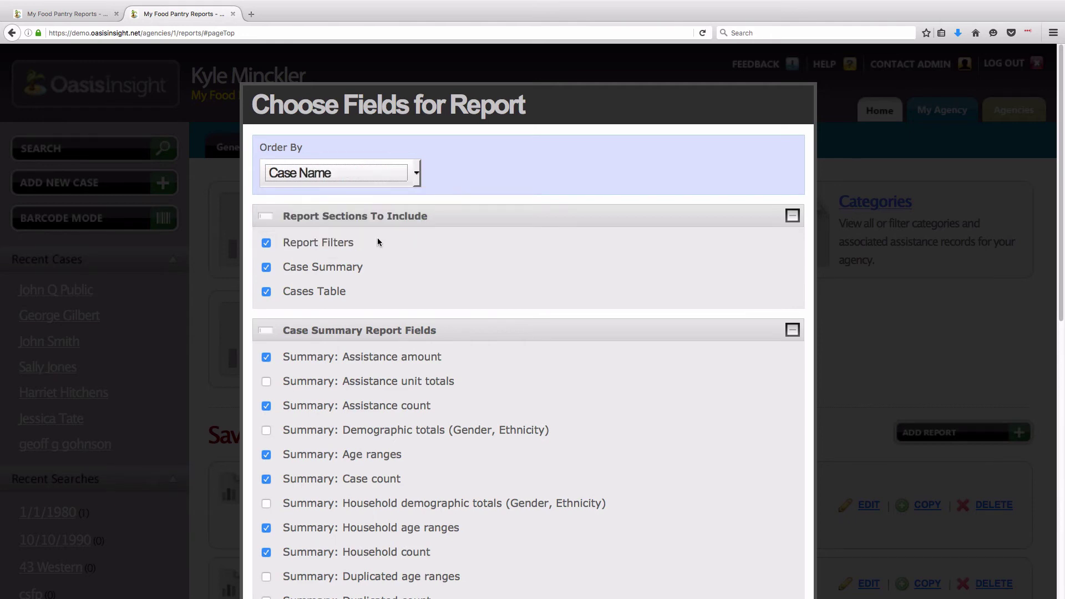
left_click(267, 245)
left_click(266, 267)
- Review the Cases Table fields (case number, name, birth date, address, phones) and generate the report
left_click_drag(283, 292, 338, 299)
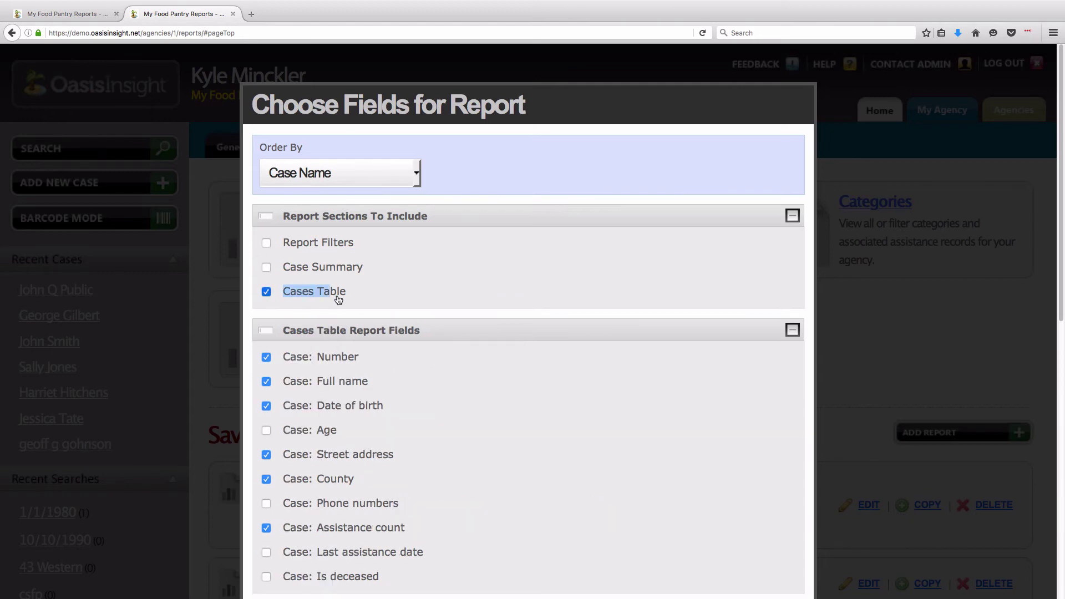
left_click(354, 298)
scroll(354, 297, "down", 5)
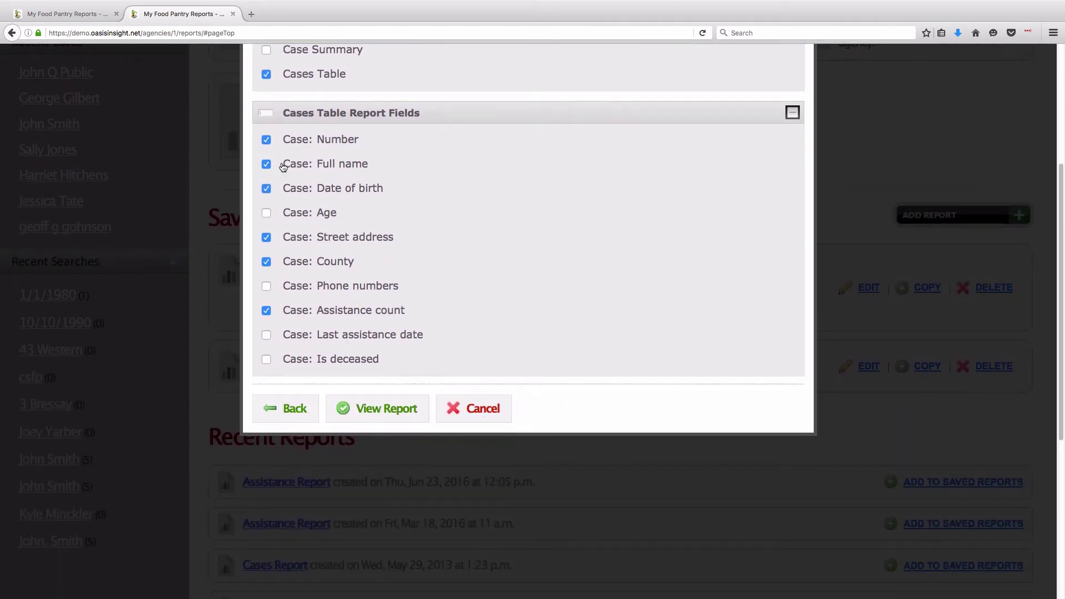
left_click_drag(284, 142, 364, 144)
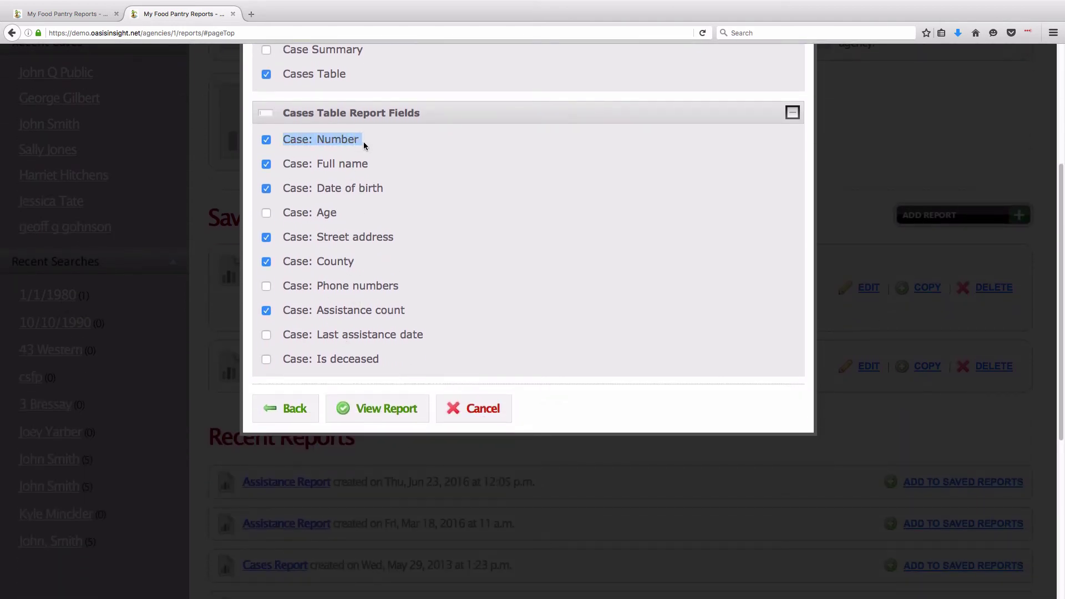
left_click(367, 142)
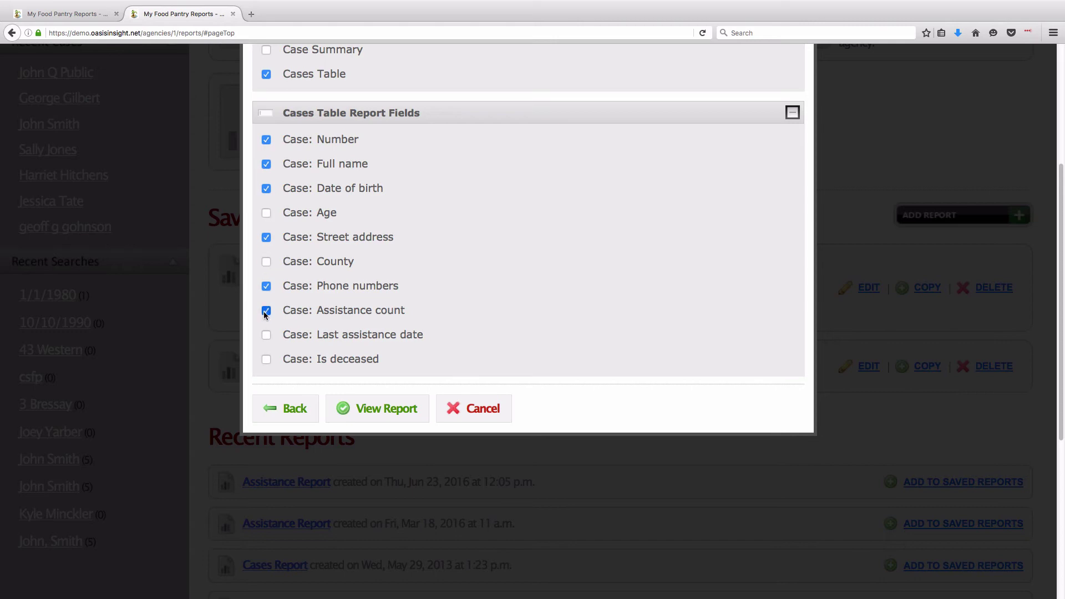
left_click(388, 414)
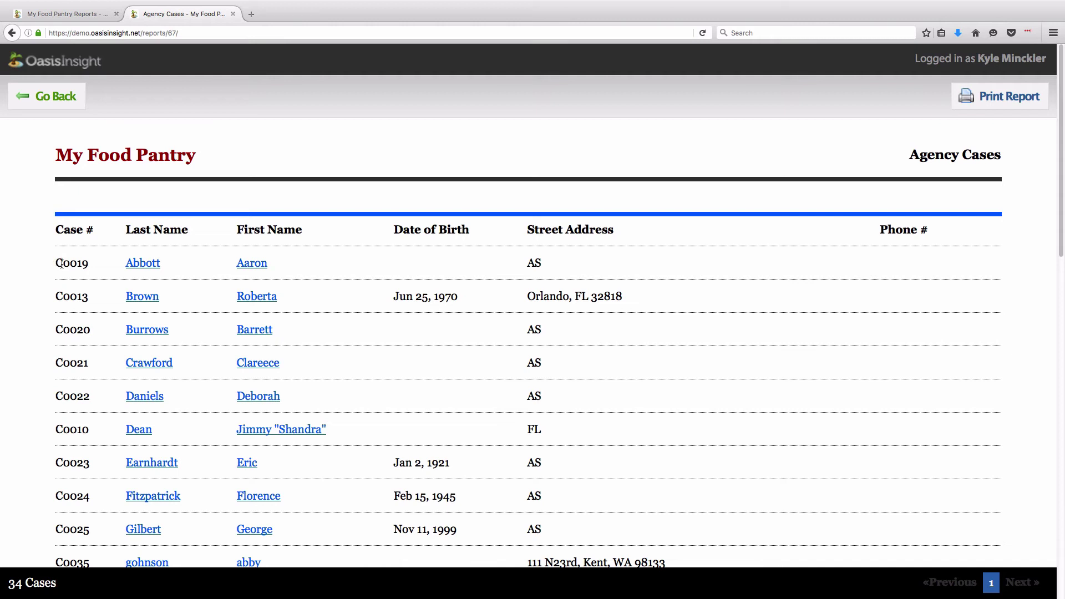
- Leave the Agency Cases table for the Reports page and scroll past Saved Reports to Recent Reports
left_click_drag(54, 264, 88, 267)
left_click(89, 266)
left_click(55, 105)
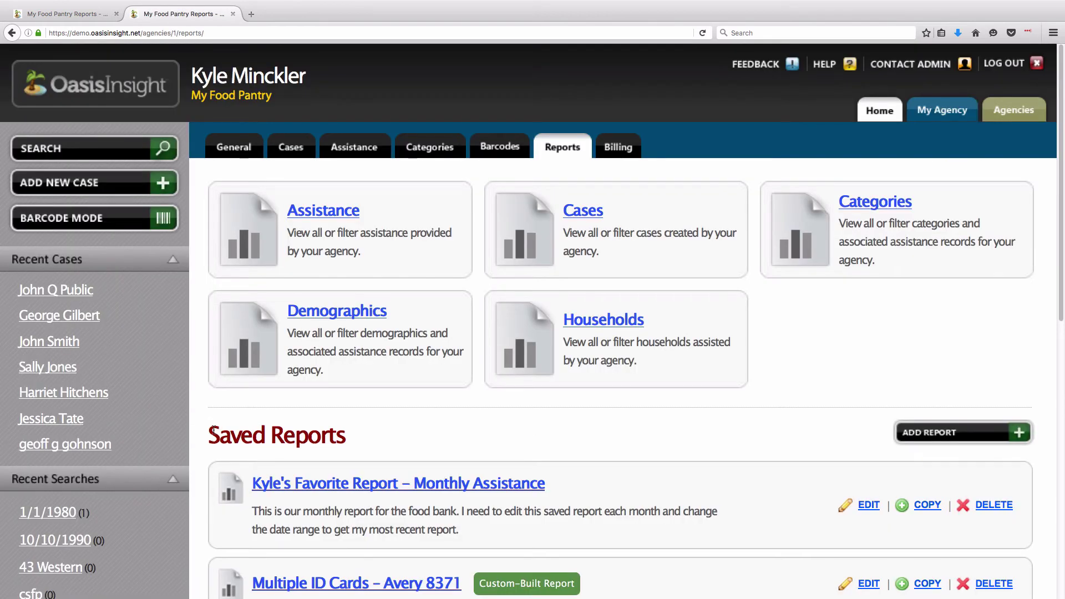
left_click_drag(209, 435, 348, 447)
left_click(361, 441)
scroll(362, 442, "down", 7)
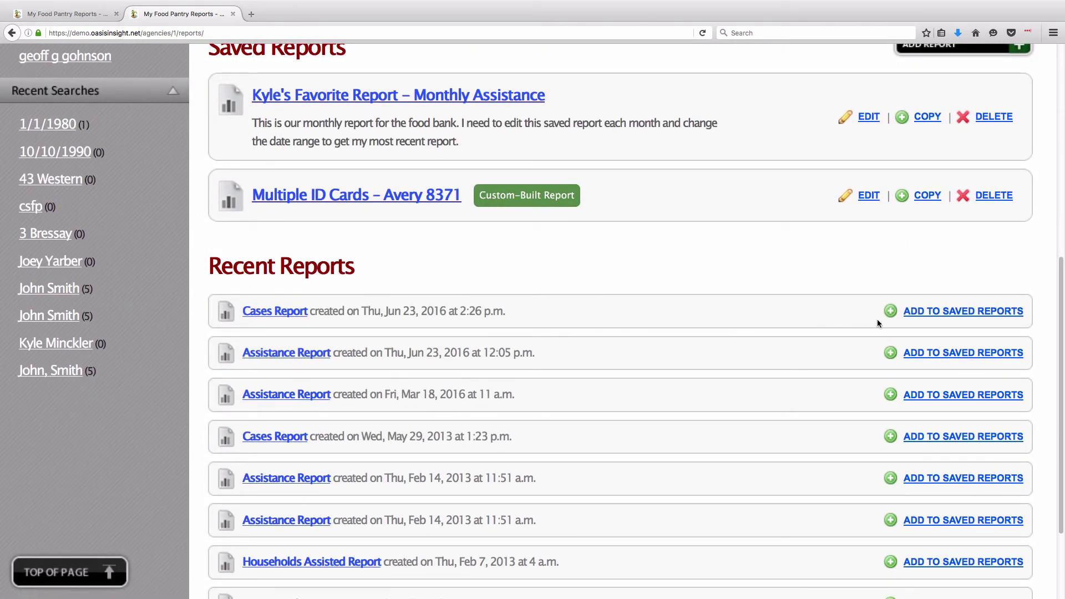
- Add the Jun 23, 2016 Cases Report to Saved Reports
left_click(970, 317)
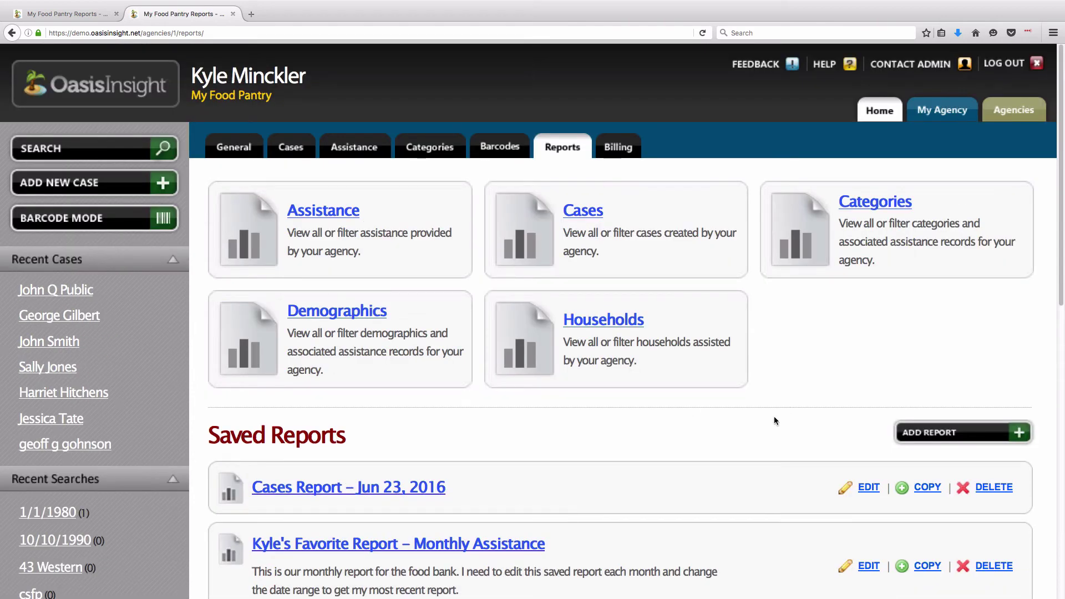
scroll(774, 421, "down", 5)
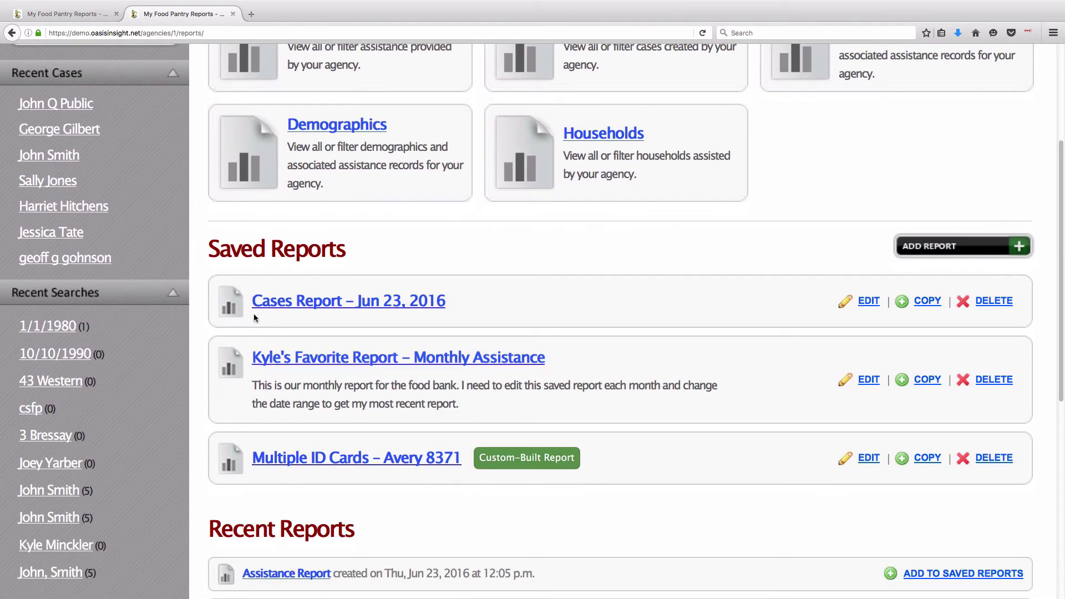
left_click_drag(244, 297, 446, 312)
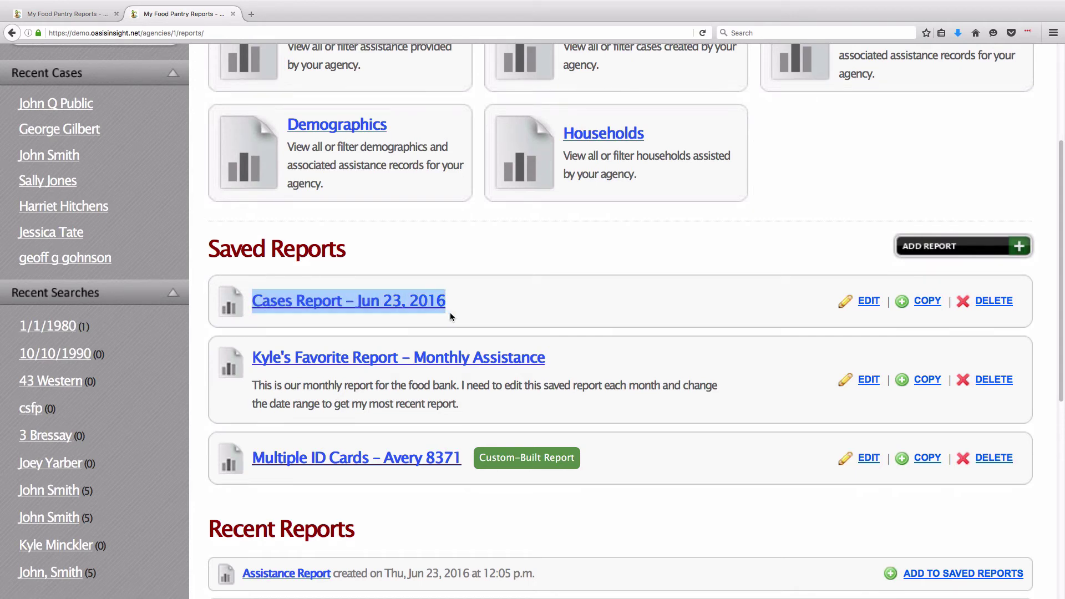
left_click(450, 312)
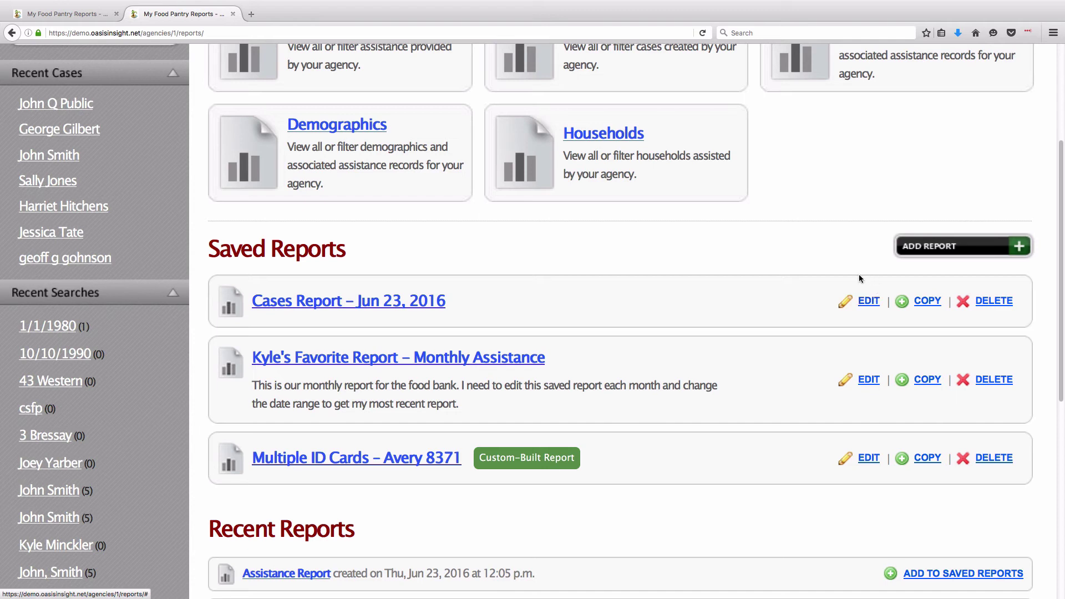
- Rename the saved report to 'MY Food Pantry's Client Roster (click here to view)', keeping filters and fields
left_click(869, 301)
left_click_drag(558, 162, 469, 162)
triple_click(415, 151)
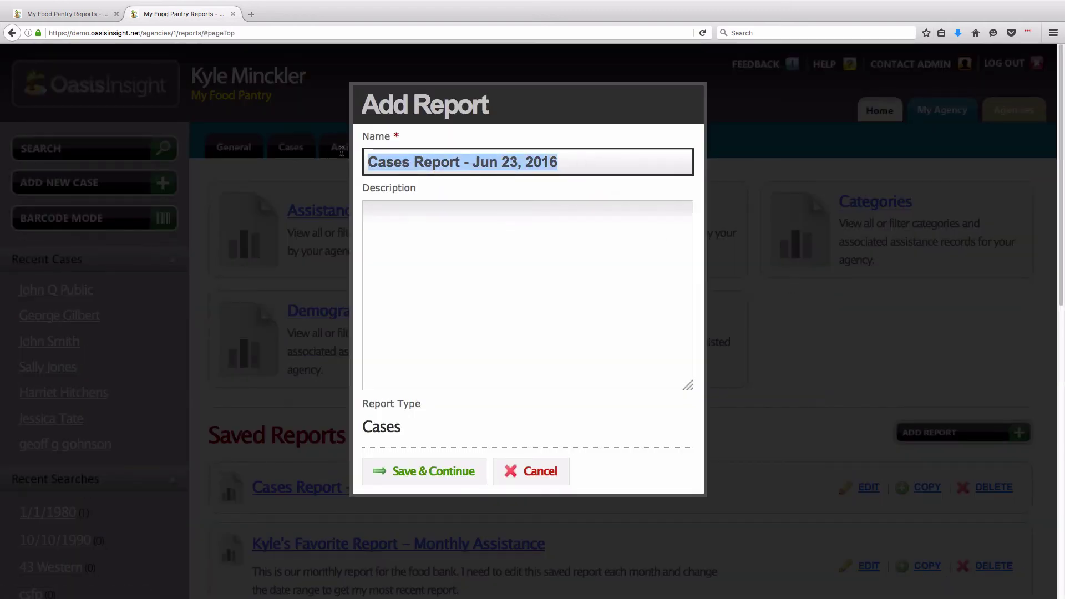
type("MY Food Pantry's C")
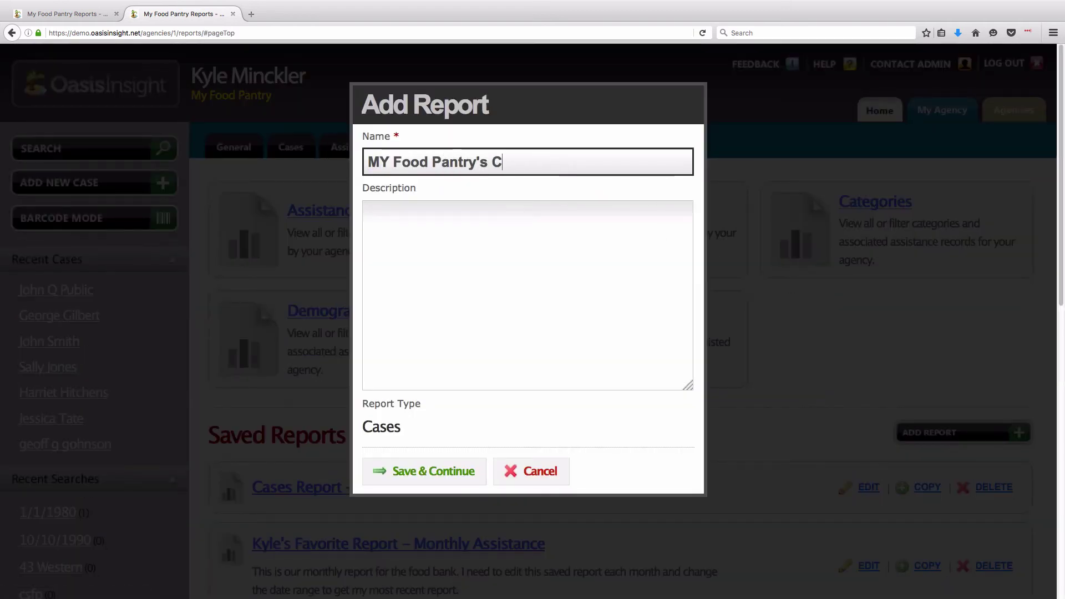
type("lient Roster (click here to view)")
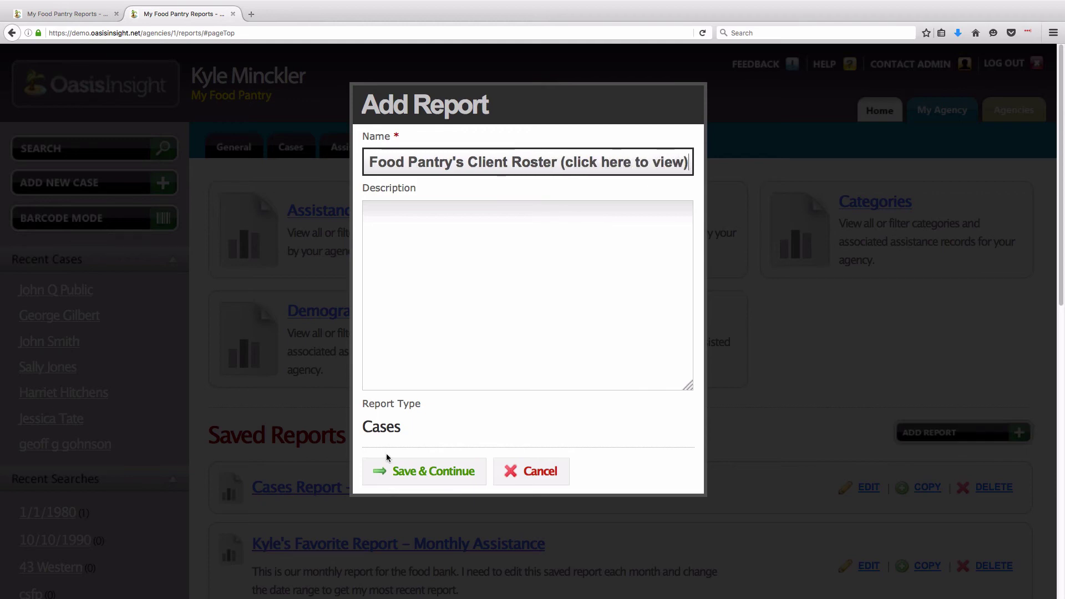
left_click(417, 471)
scroll(419, 474, "down", 5)
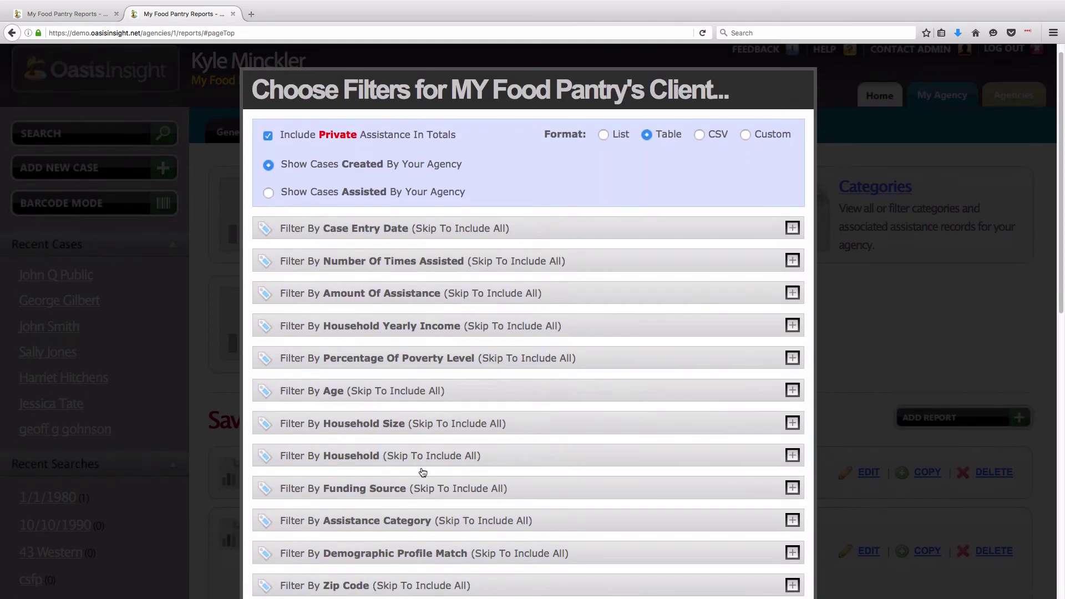
left_click(415, 505)
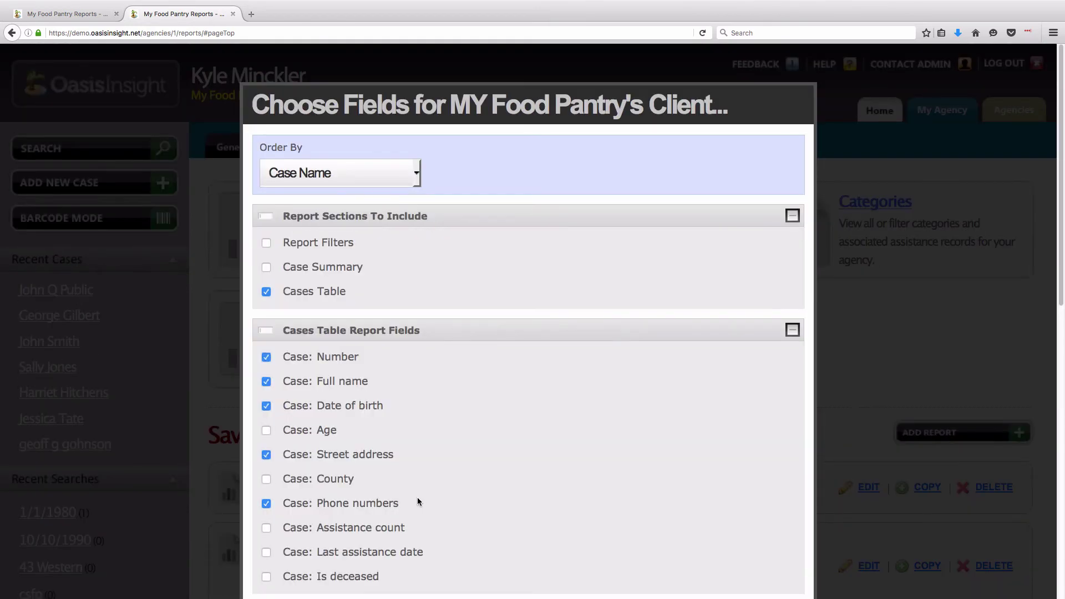
scroll(424, 487, "down", 5)
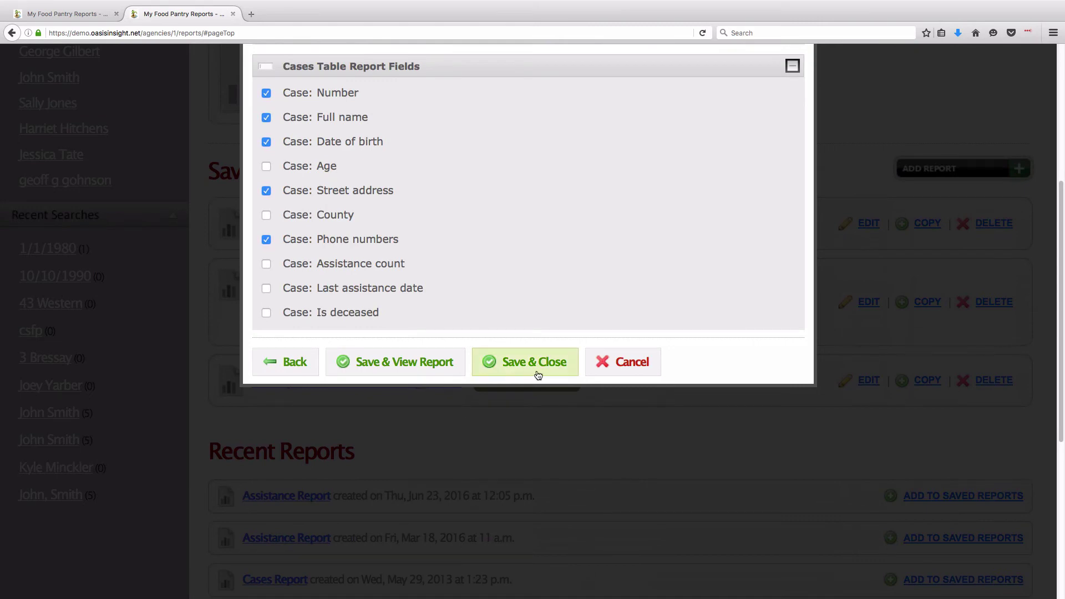
left_click(558, 376)
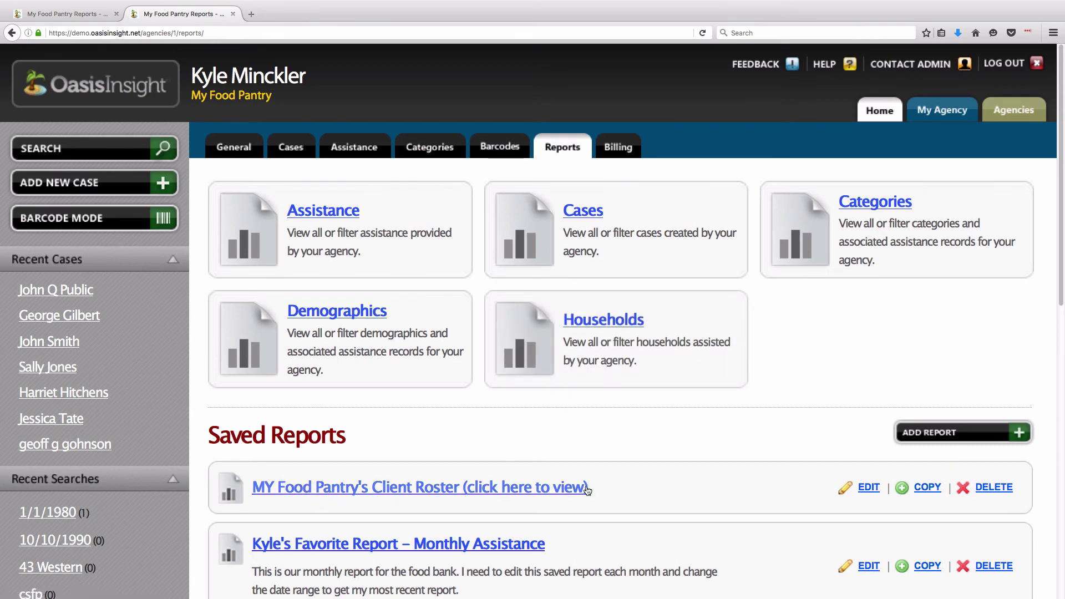
left_click(436, 494)
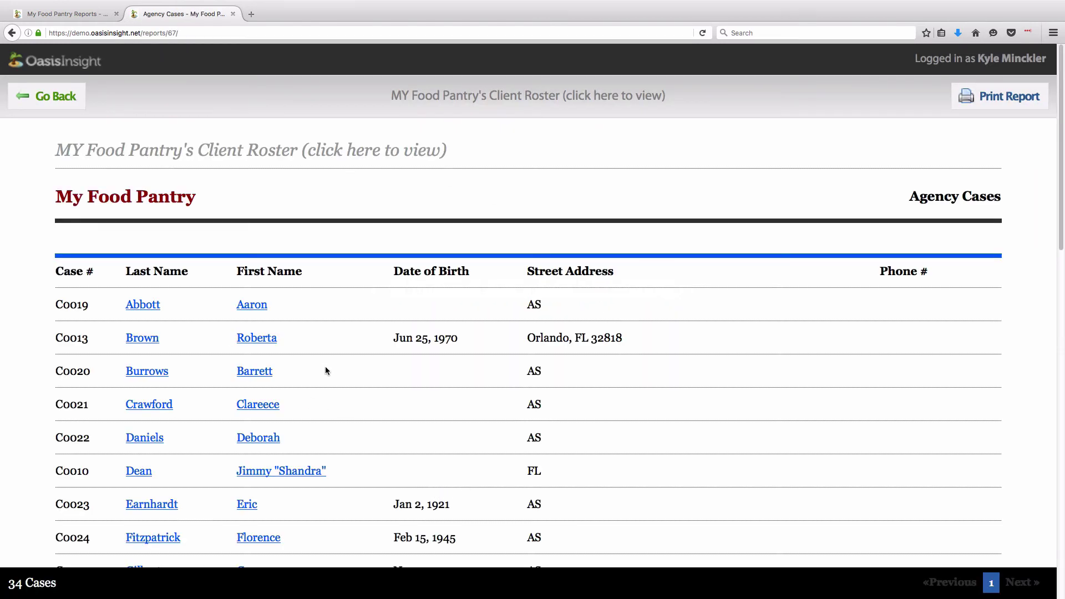
left_click(42, 110)
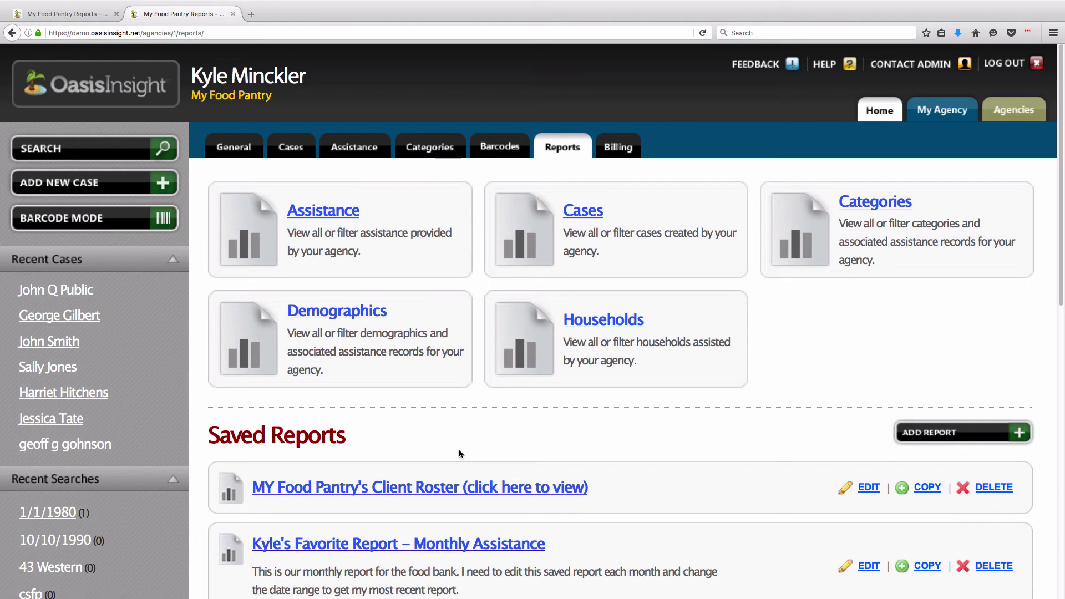
scroll(247, 487, "down", 3)
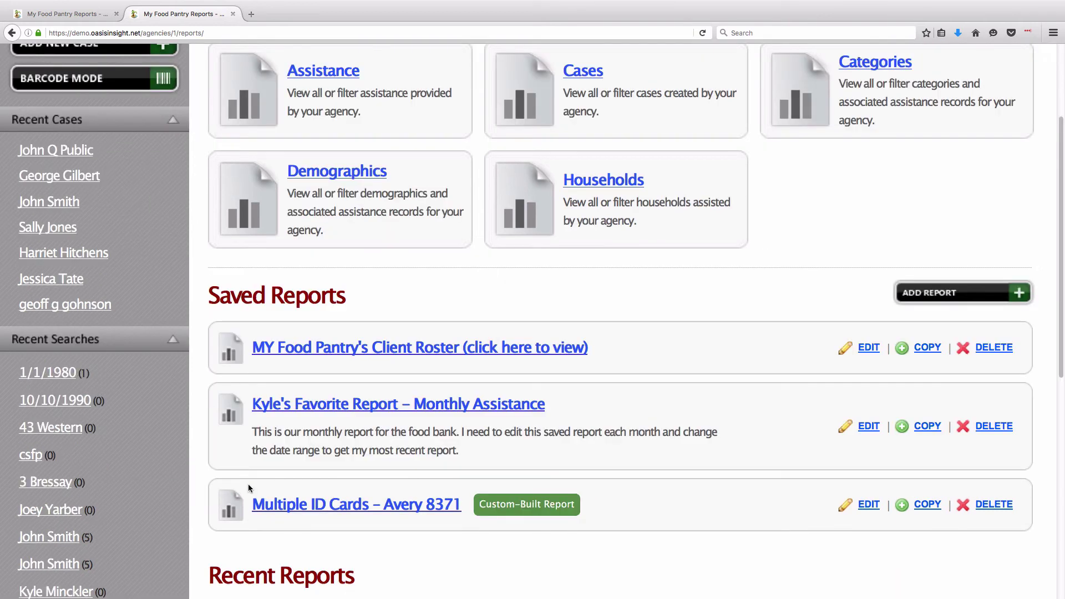
left_click_drag(250, 499, 462, 500)
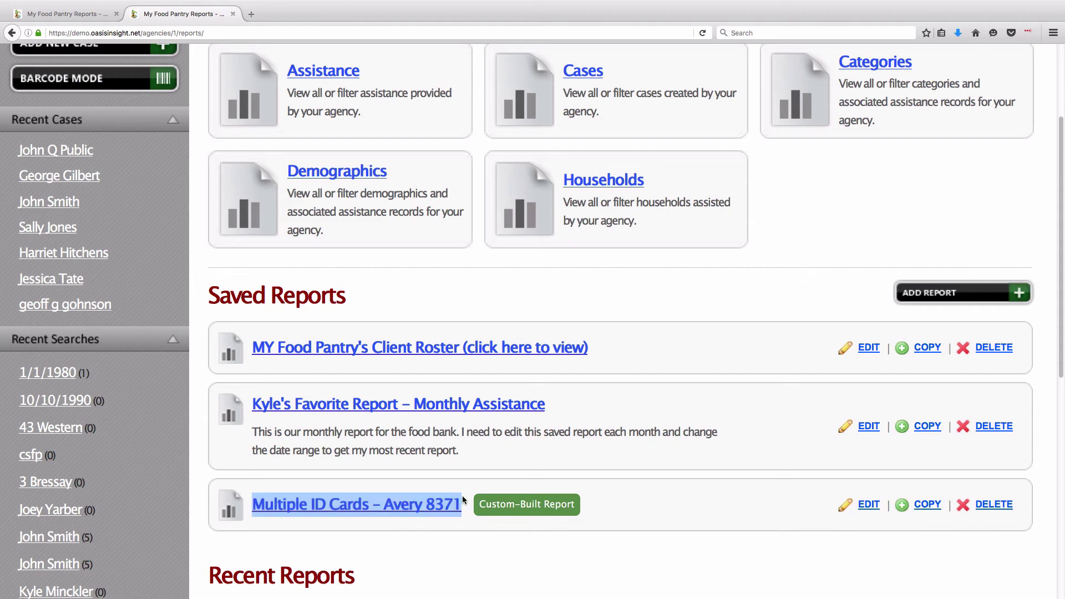
- Re-save Multiple ID Cards – Avery 8371 unchanged and request an updated ID-card file
left_click(462, 527)
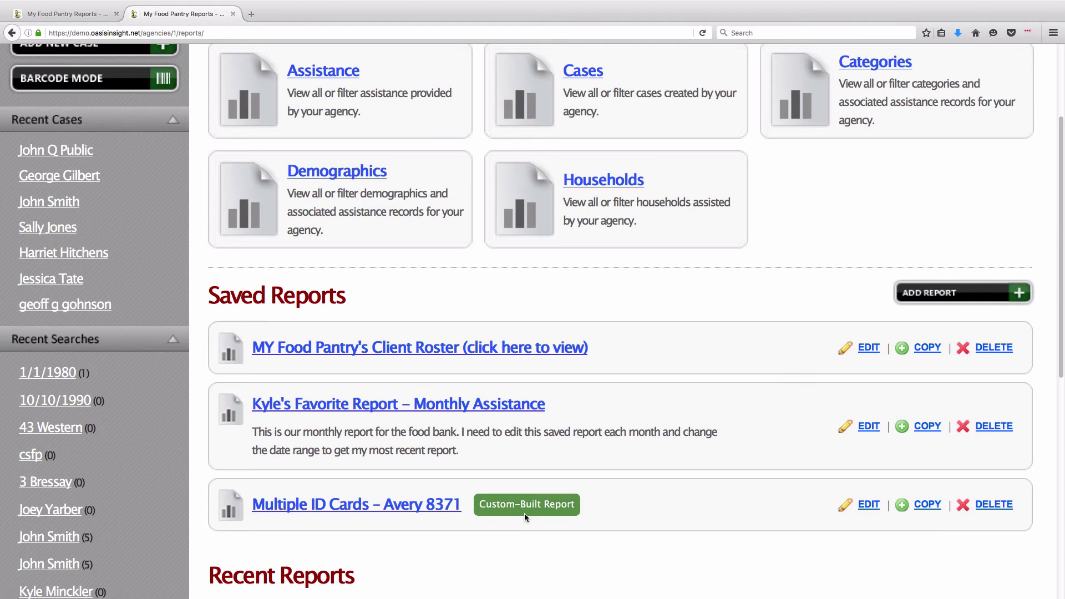
left_click(869, 505)
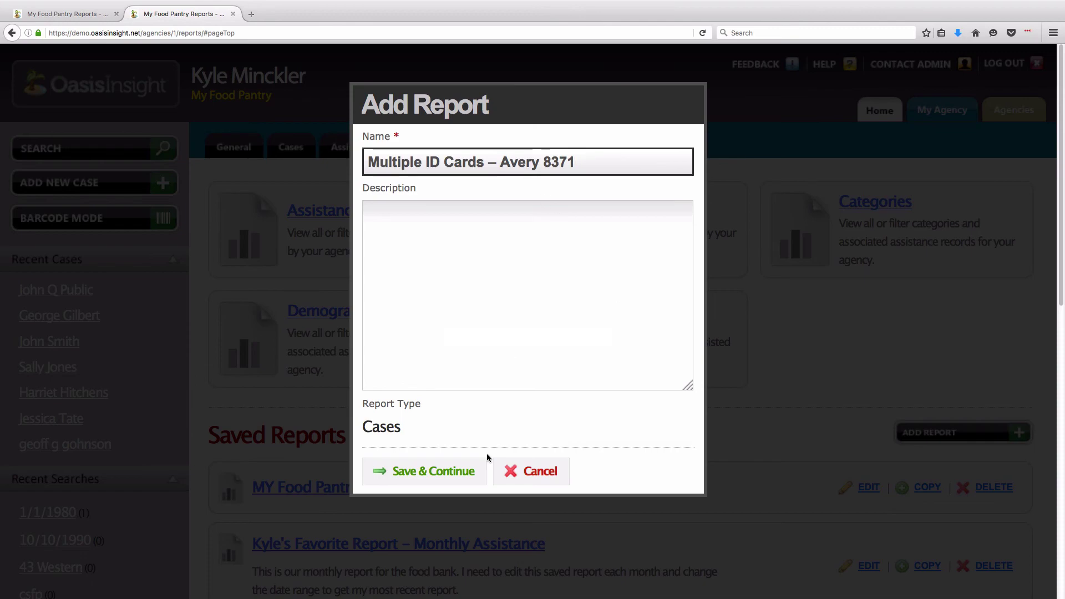
left_click(453, 475)
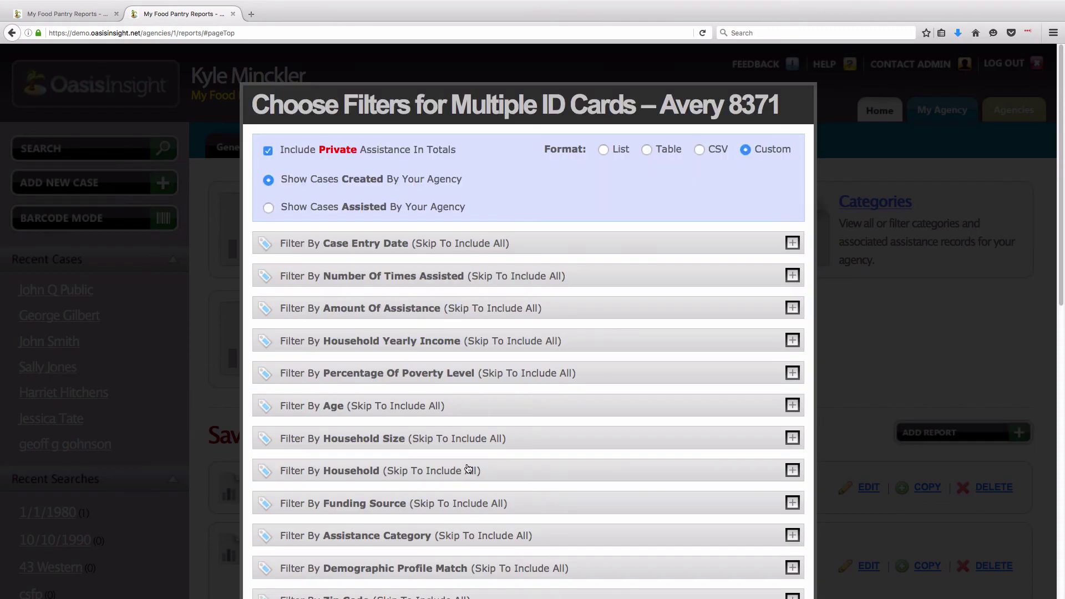
scroll(467, 469, "down", 5)
left_click(416, 367)
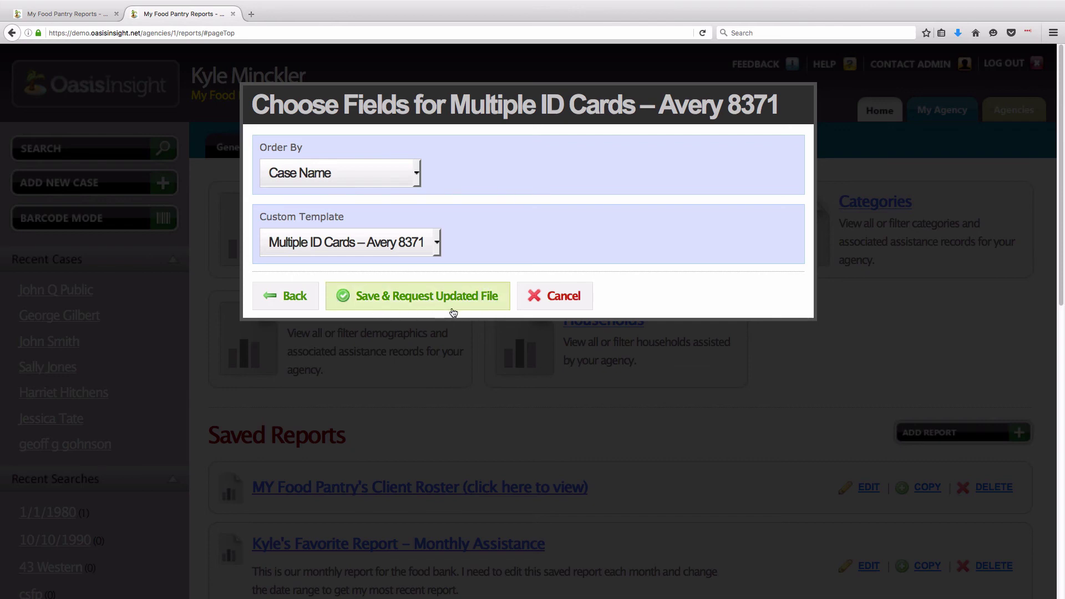
left_click(421, 309)
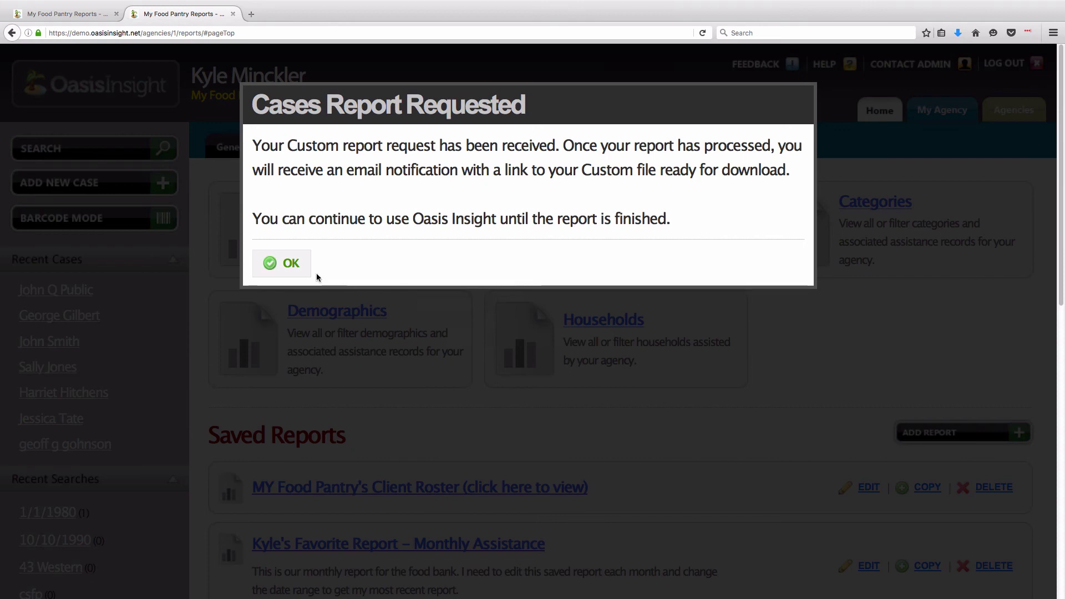
left_click(287, 264)
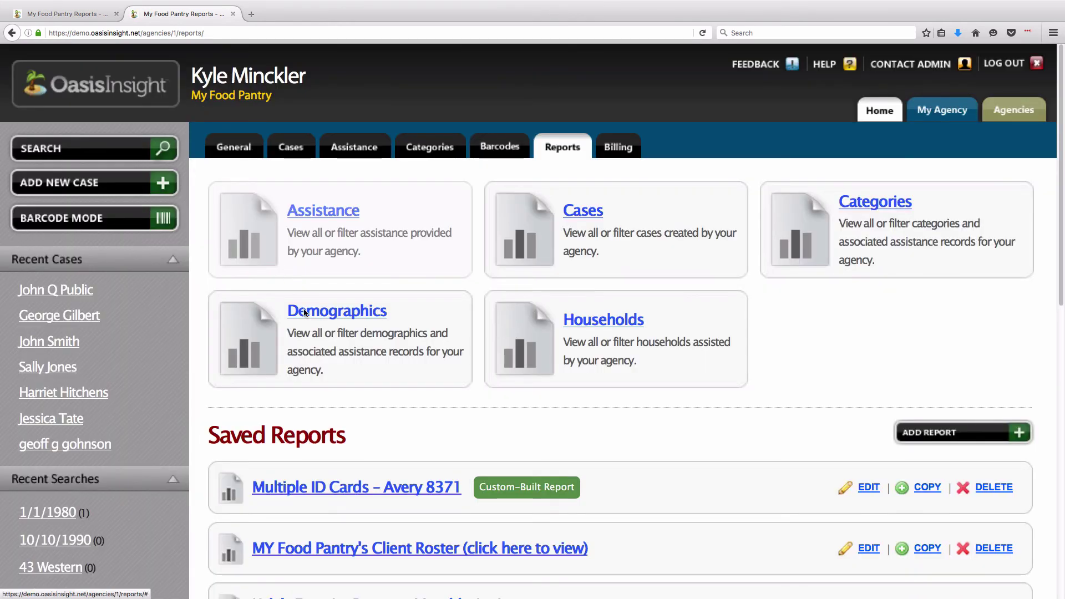
- View the downloaded ID-card sheet PDF, then log out of the food pantry account
left_click(386, 489)
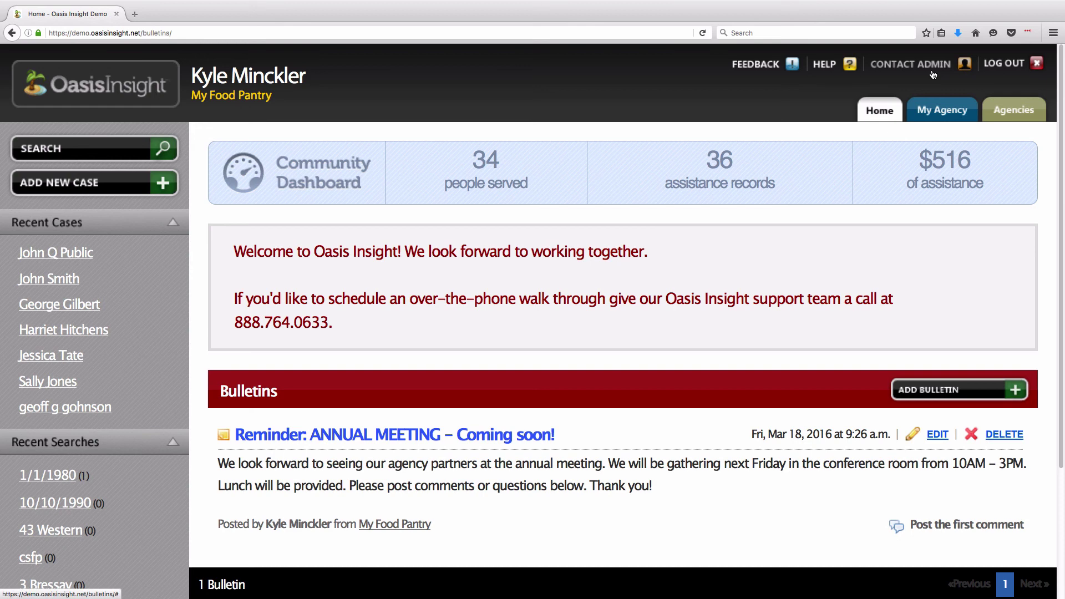
left_click(1012, 71)
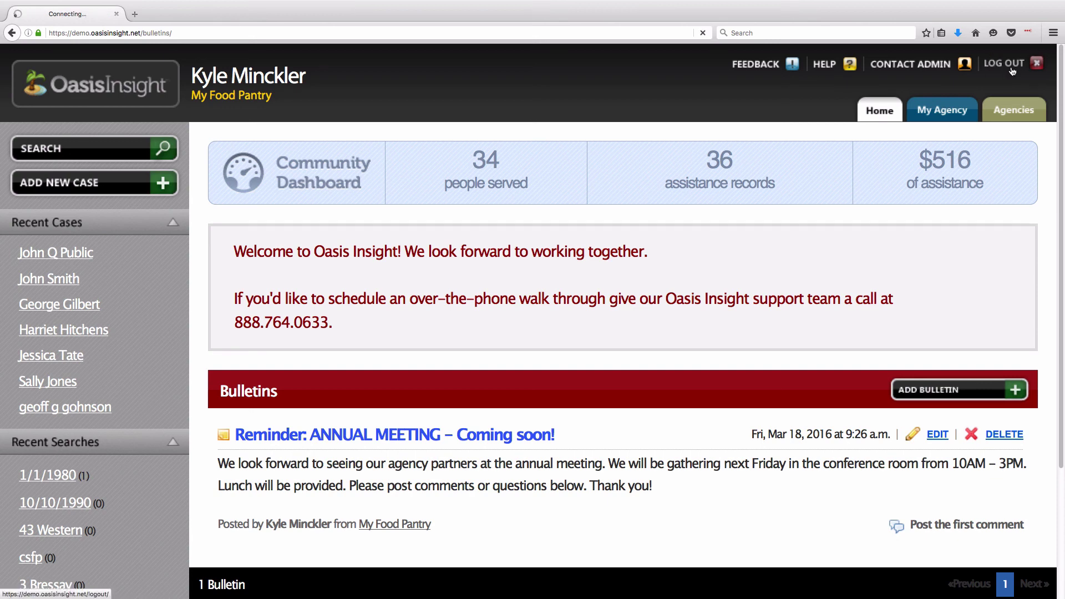